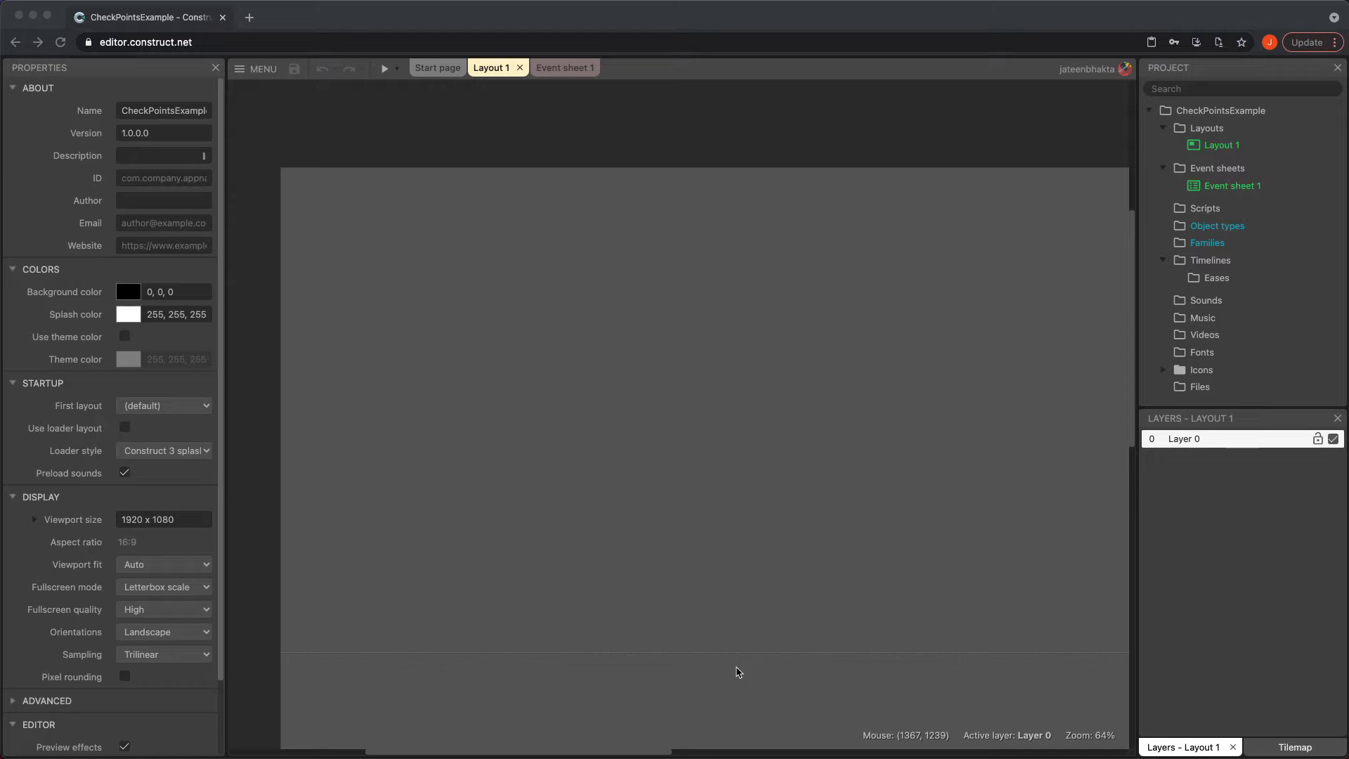
# Insert a Sprite object named character into the layout and fill its image with cyan
pyautogui.doubleClick(627, 347)
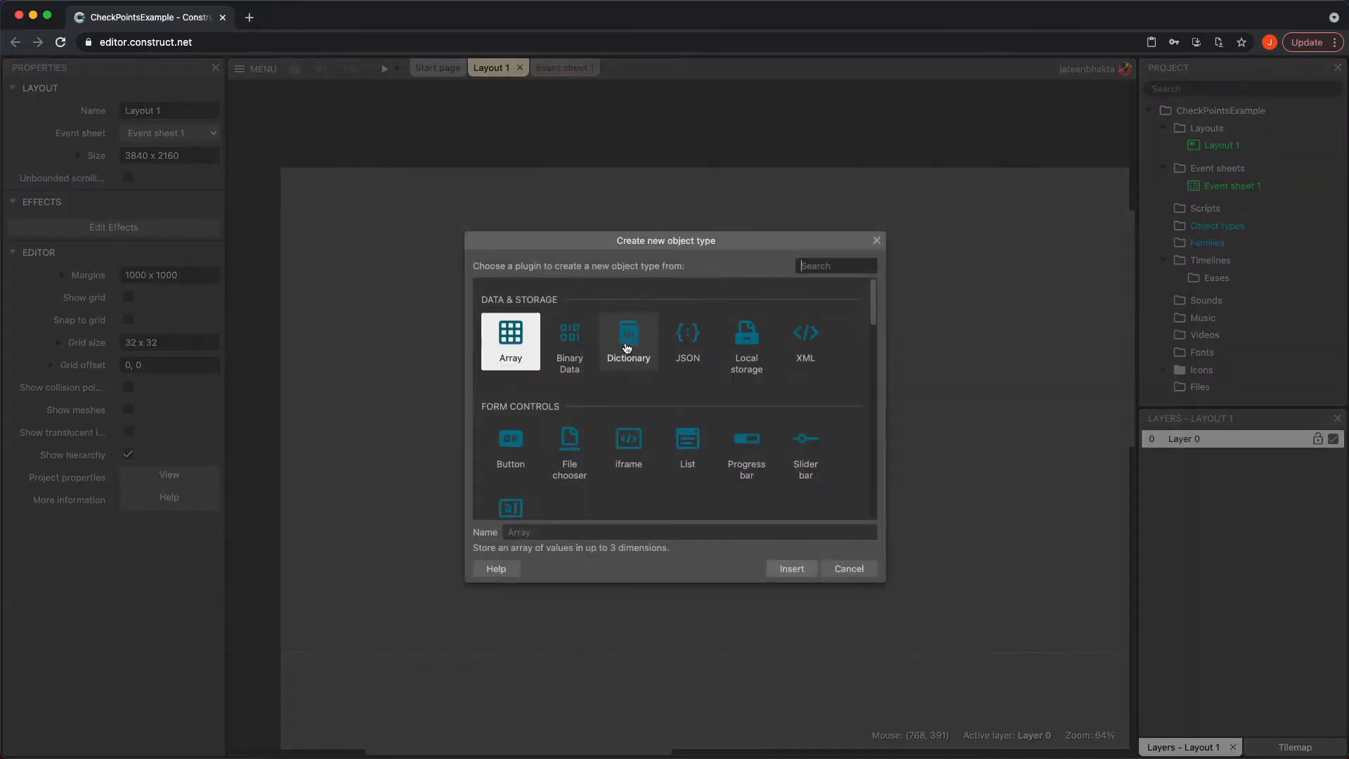
pyautogui.scroll(-3, 642, 436)
pyautogui.click(747, 435)
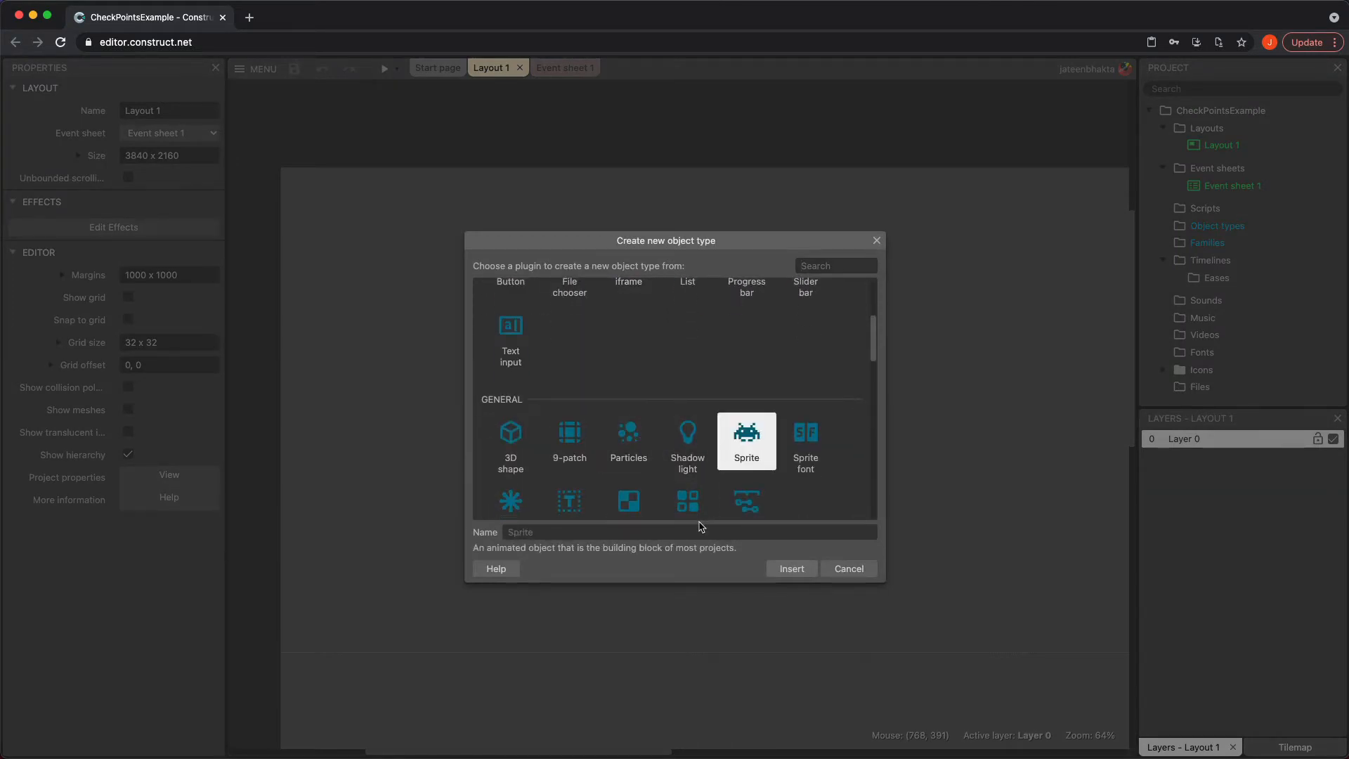
pyautogui.click(700, 527)
pyautogui.write('character')
pyautogui.press('Return')
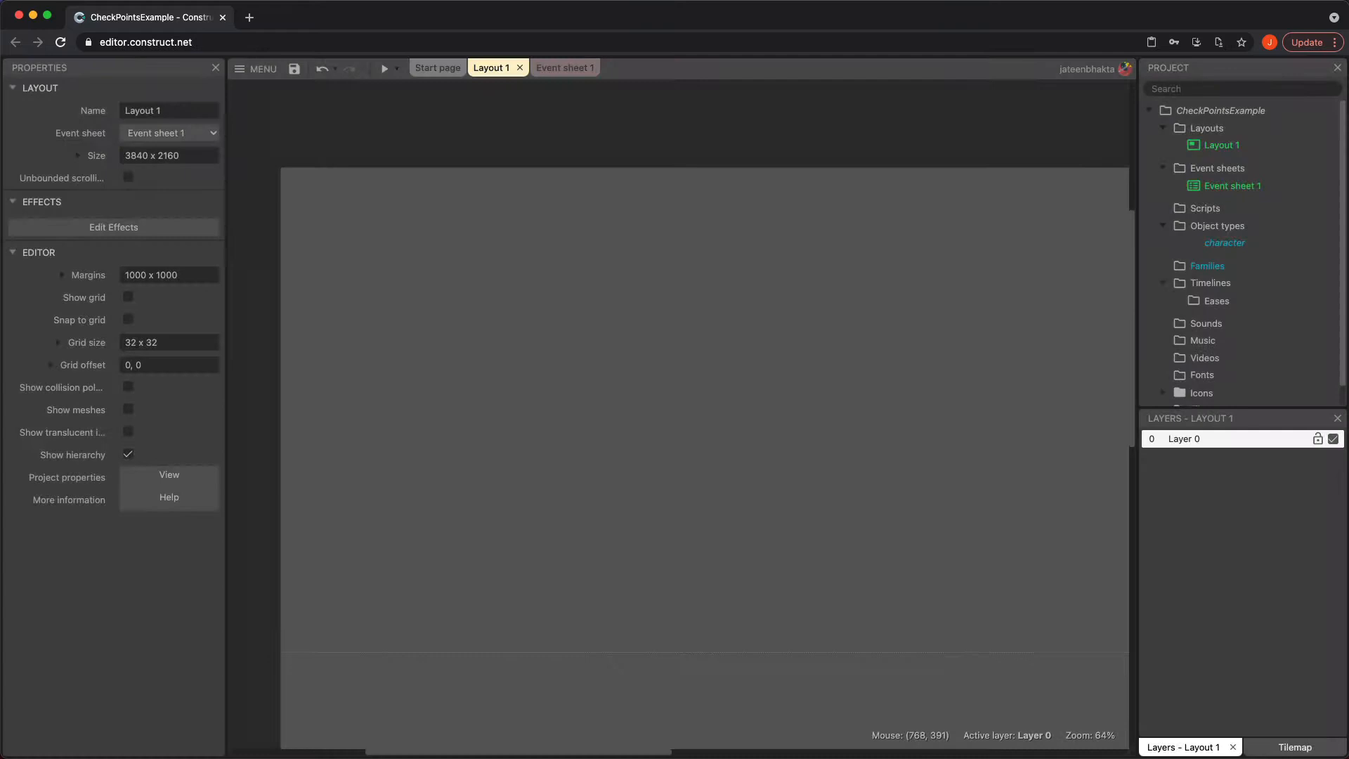
pyautogui.click(699, 445)
pyautogui.click(710, 352)
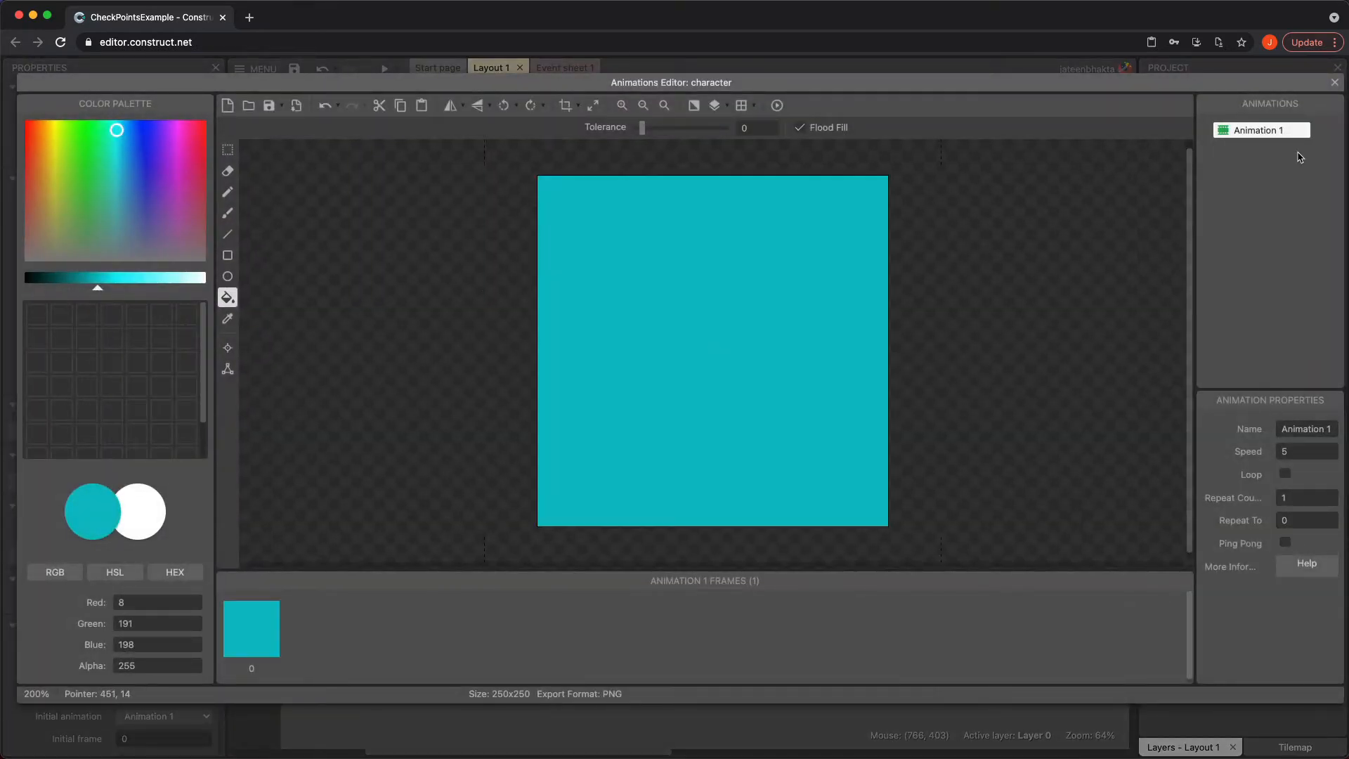
pyautogui.click(1335, 82)
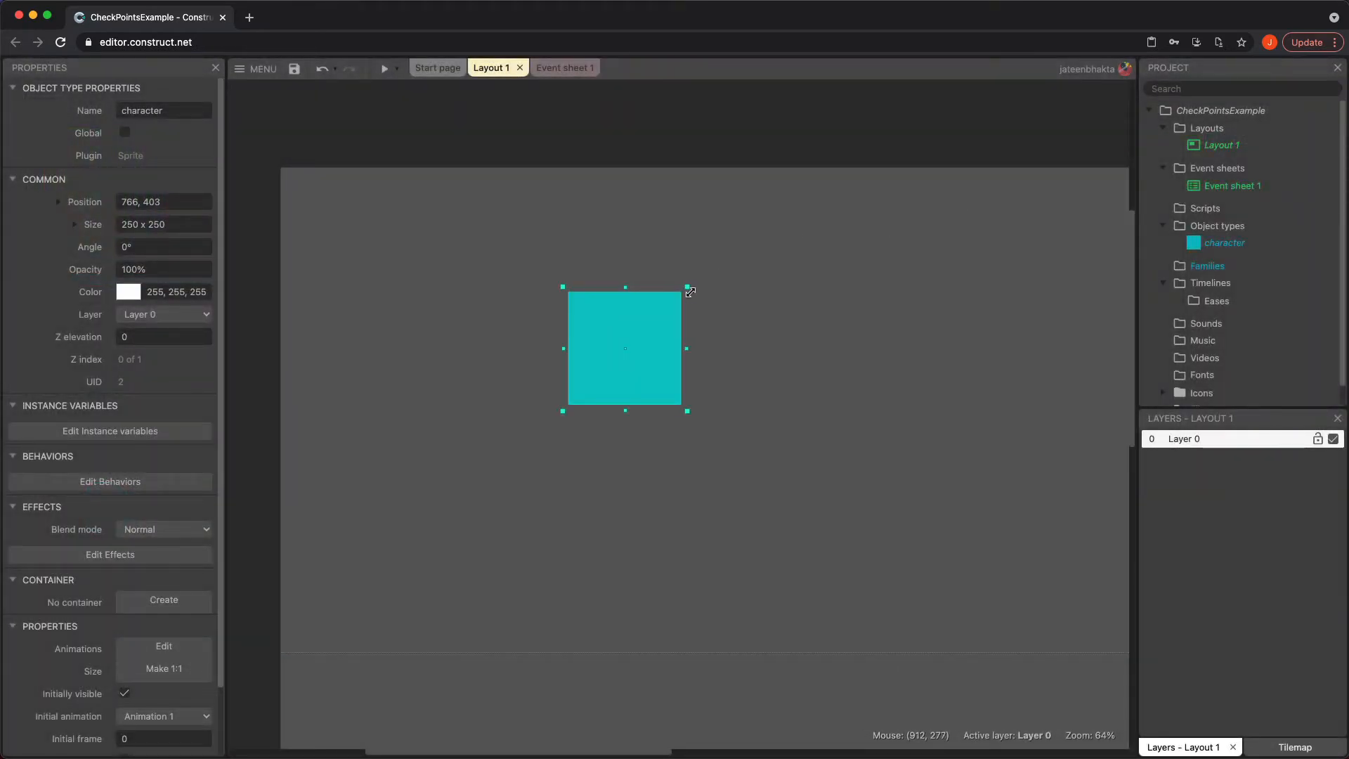
# Shrink the character to about 34 x 34 and give it the Scroll To behavior
pyautogui.moveTo(689, 288); pyautogui.dragTo(585, 372)
pyautogui.click(110, 482)
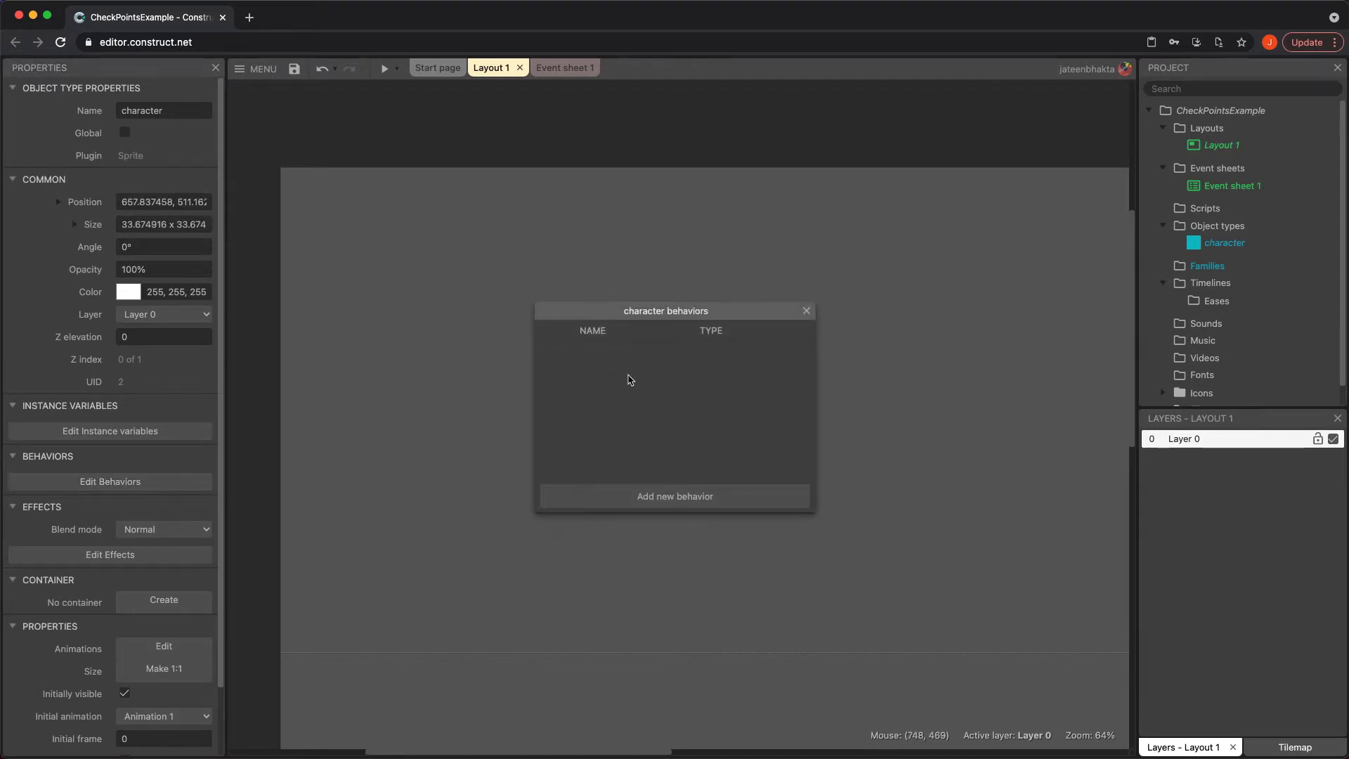
pyautogui.click(672, 505)
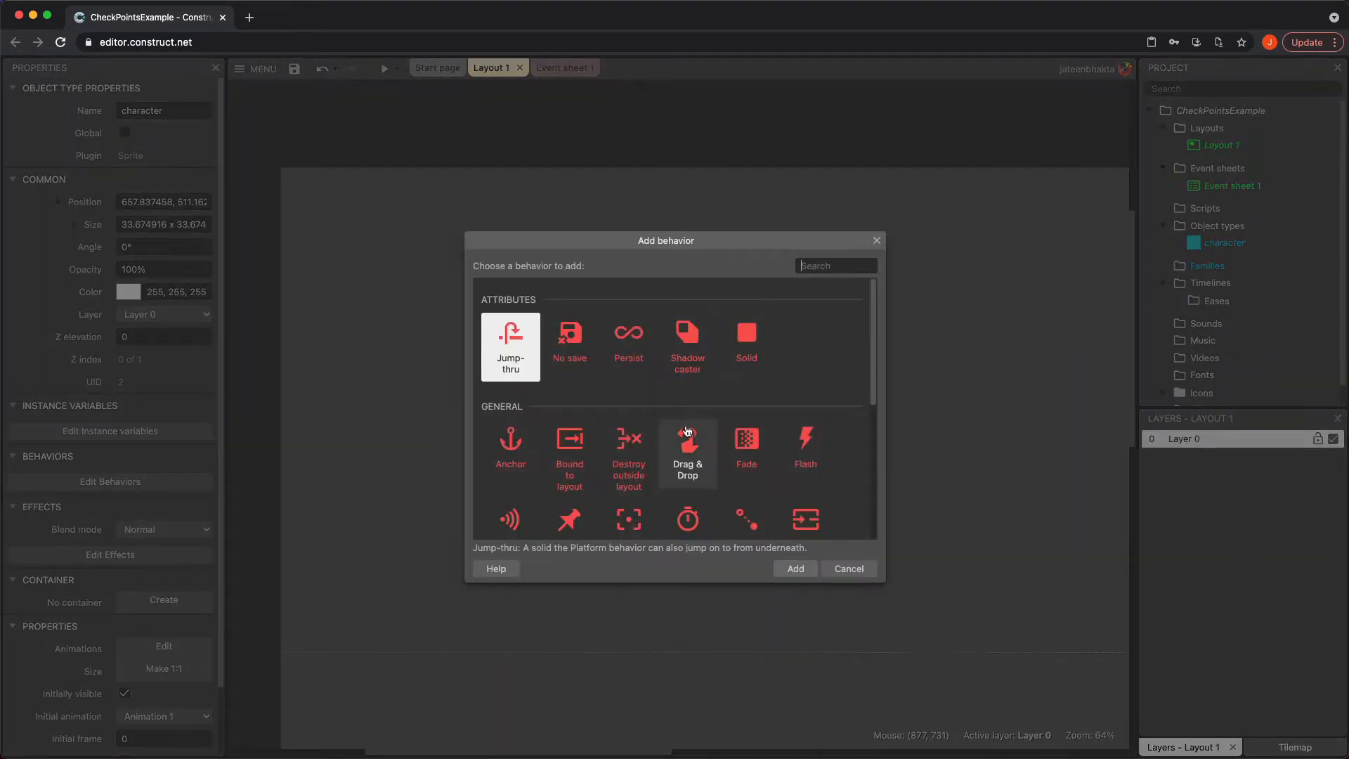
pyautogui.scroll(-2, 688, 432)
pyautogui.doubleClick(629, 450)
# Add the Platform behavior to the character
pyautogui.click(645, 494)
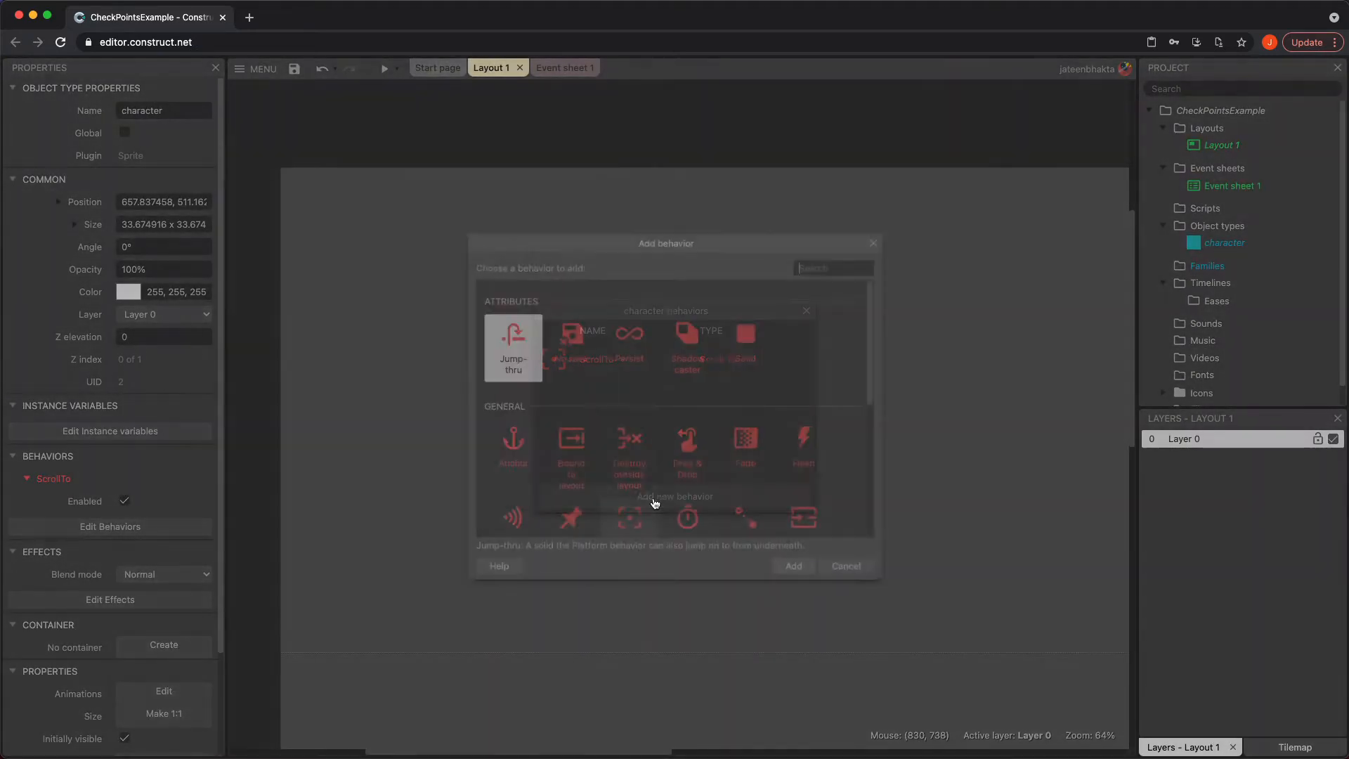
pyautogui.scroll(-1, 639, 420)
pyautogui.scroll(-3, 639, 420)
pyautogui.doubleClick(640, 419)
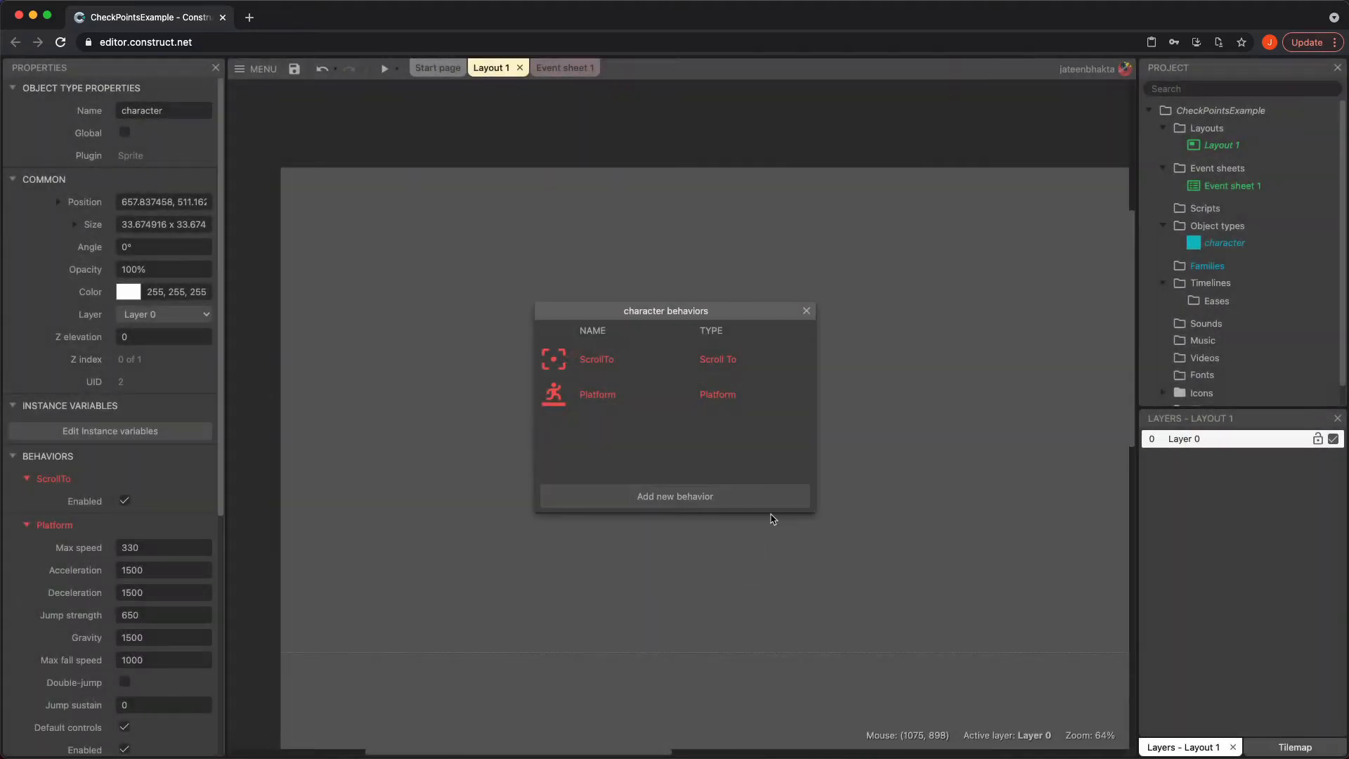
pyautogui.click(804, 309)
pyautogui.click(756, 418)
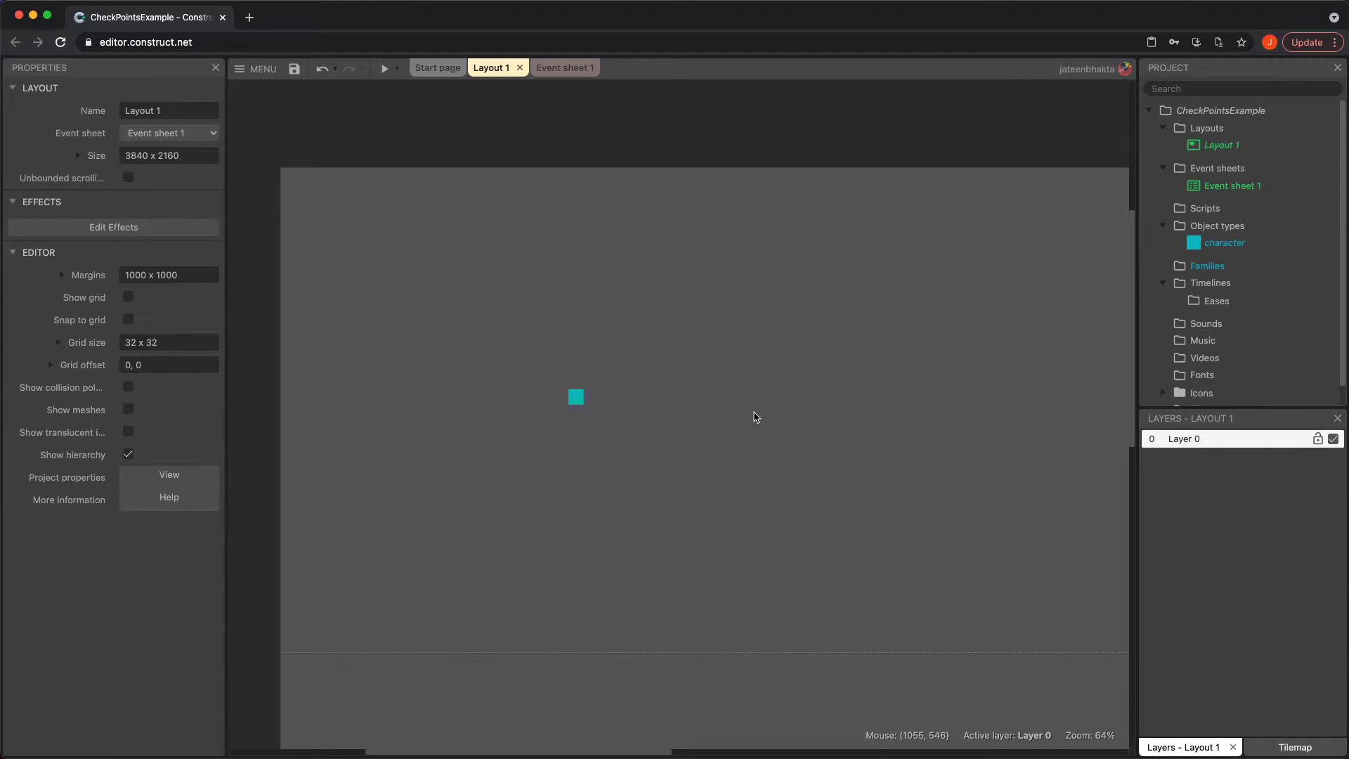
# Insert a Sprite object named Ground into the layout and fill its image with green
pyautogui.doubleClick(717, 436)
pyautogui.scroll(-3, 711, 476)
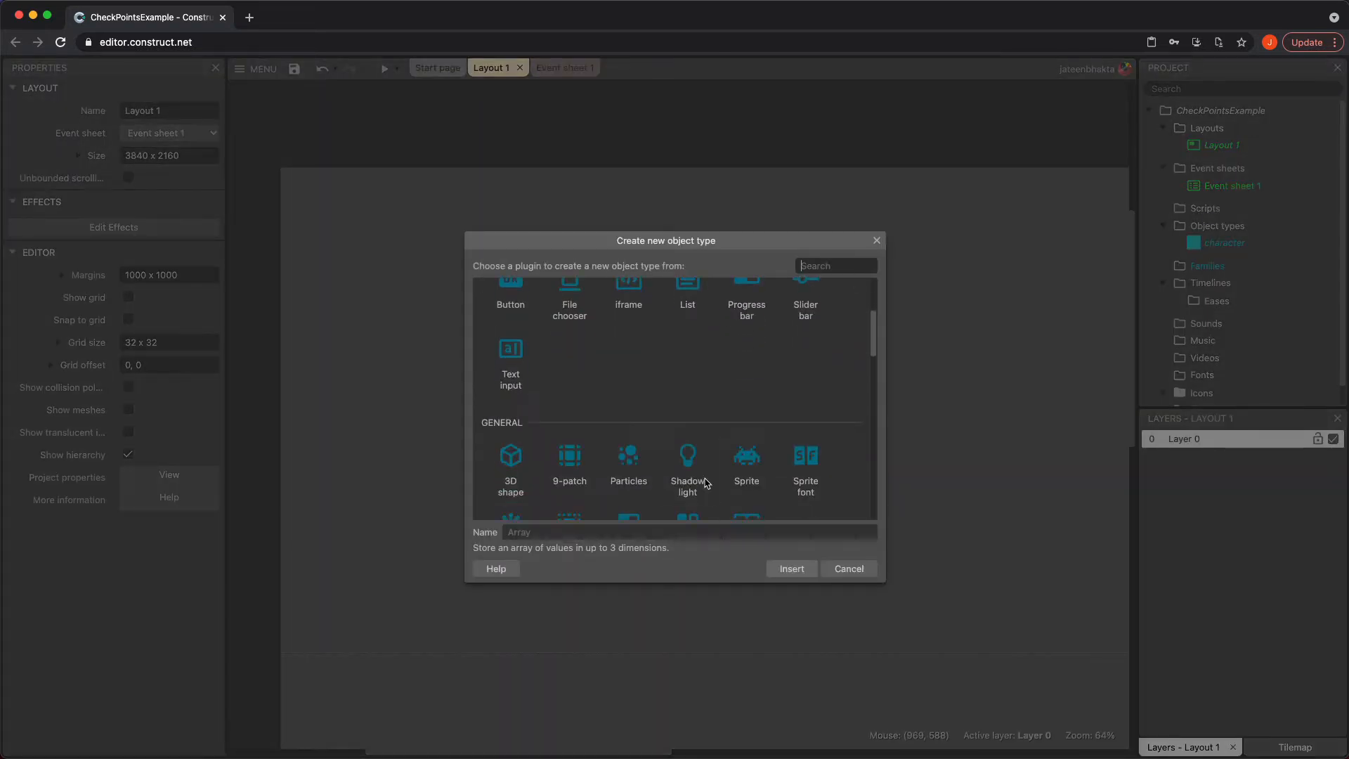
pyautogui.click(749, 468)
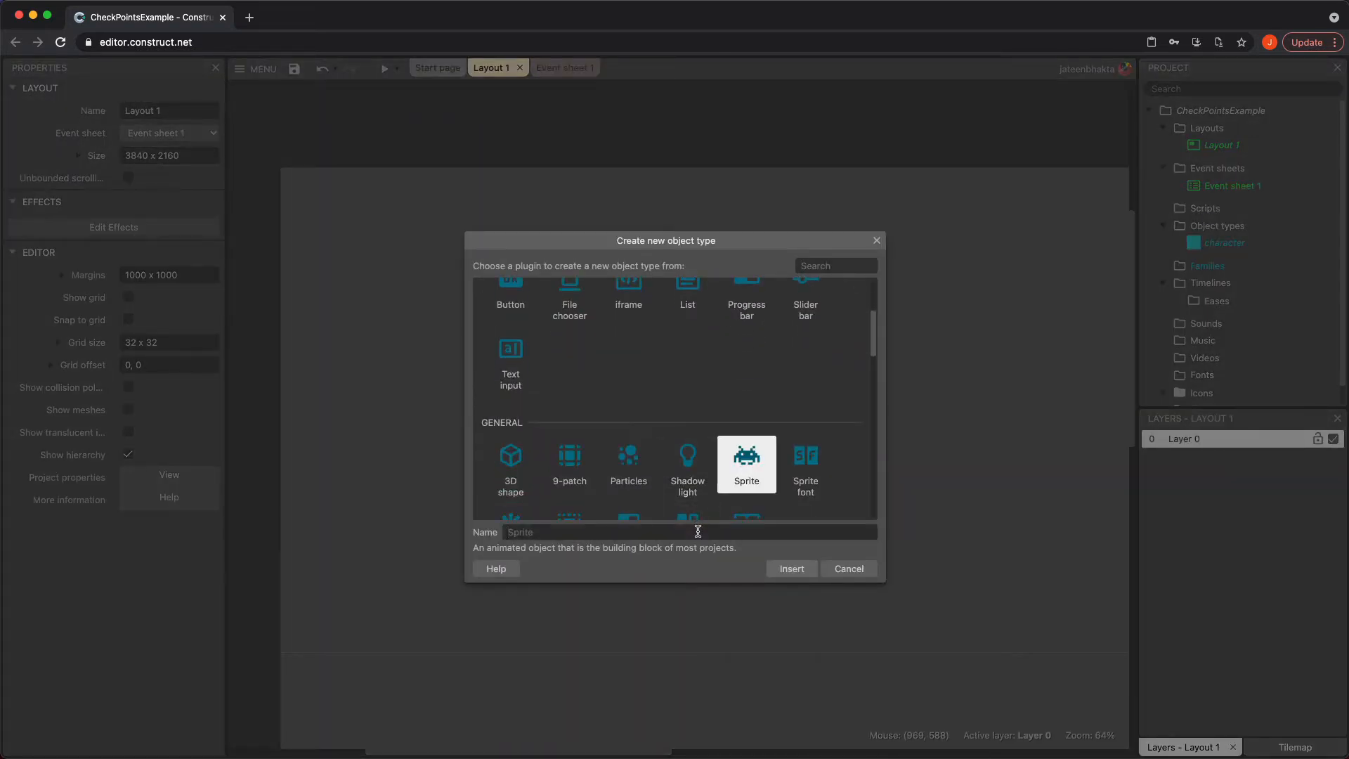
pyautogui.click(698, 531)
pyautogui.write('Ground')
pyautogui.press('Return')
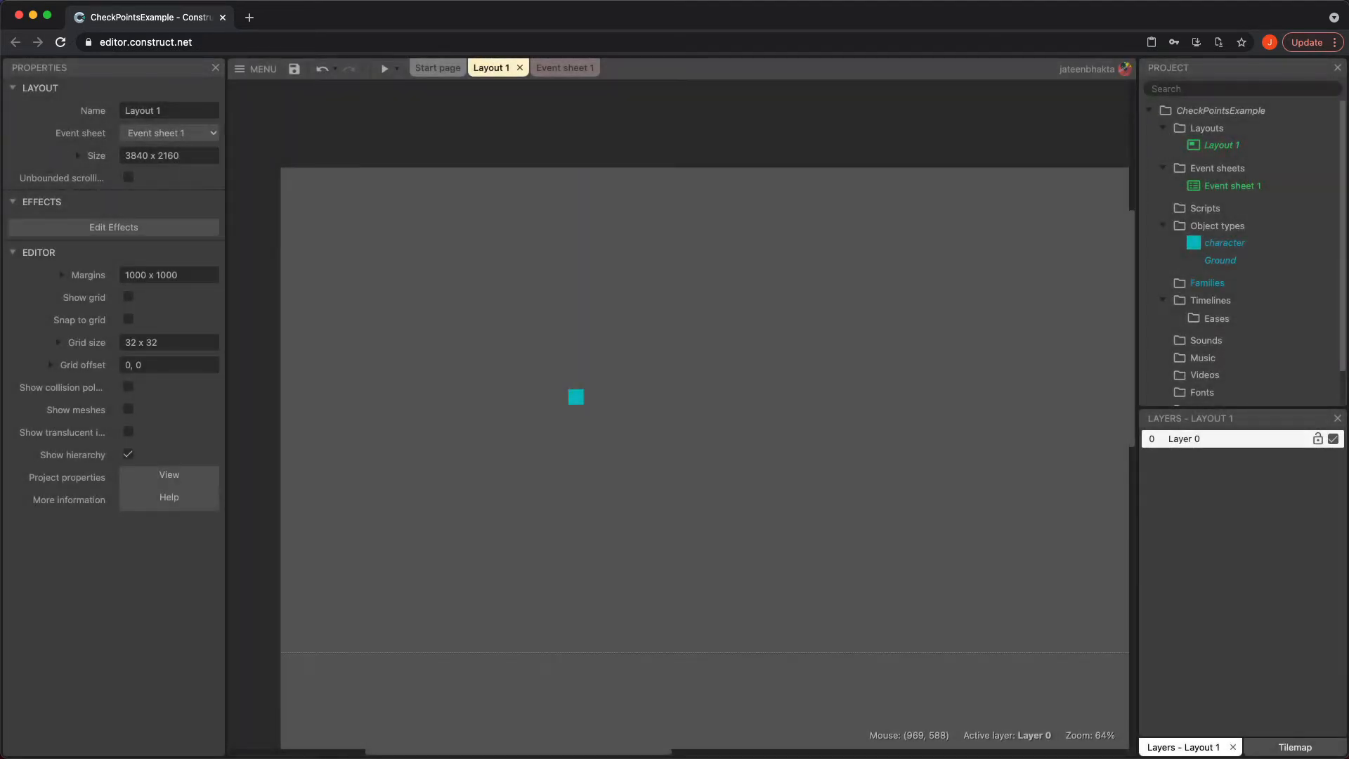
pyautogui.click(580, 535)
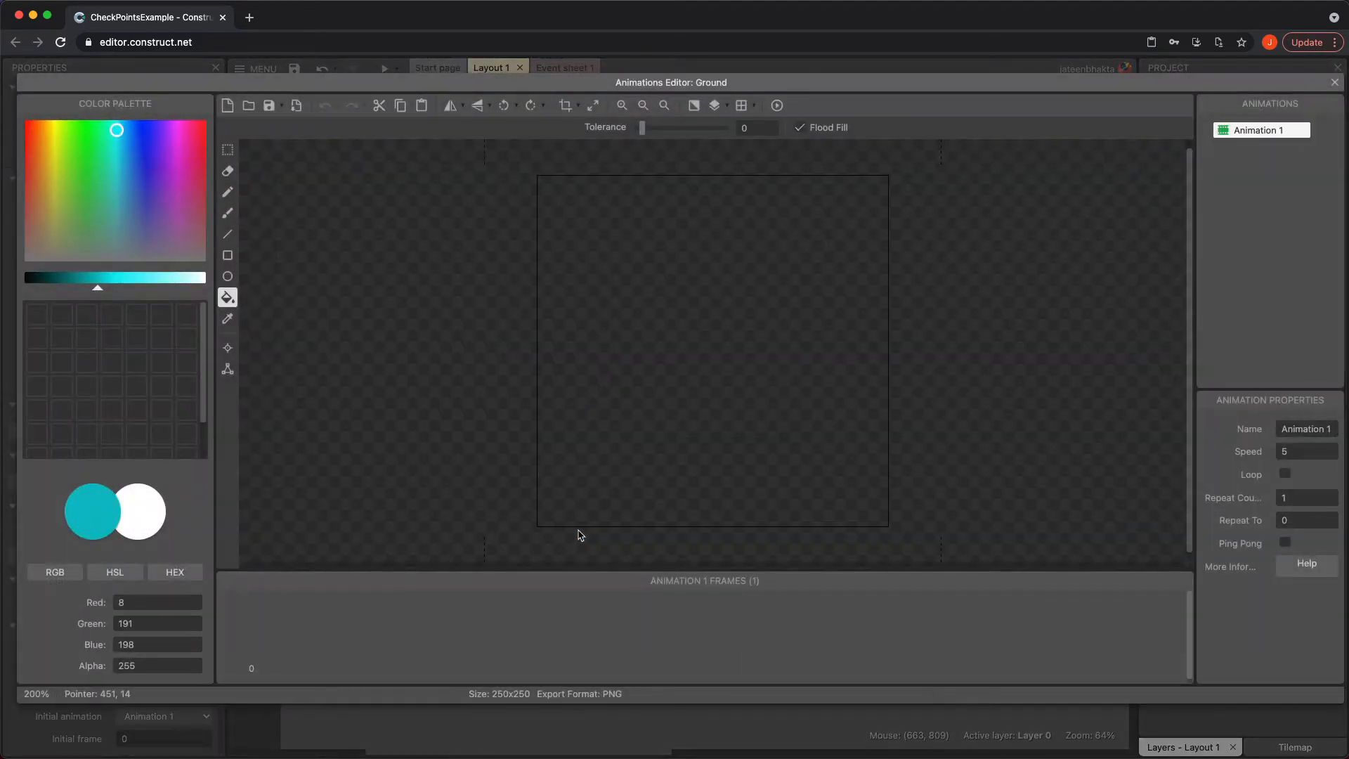
pyautogui.click(68, 152)
pyautogui.click(693, 332)
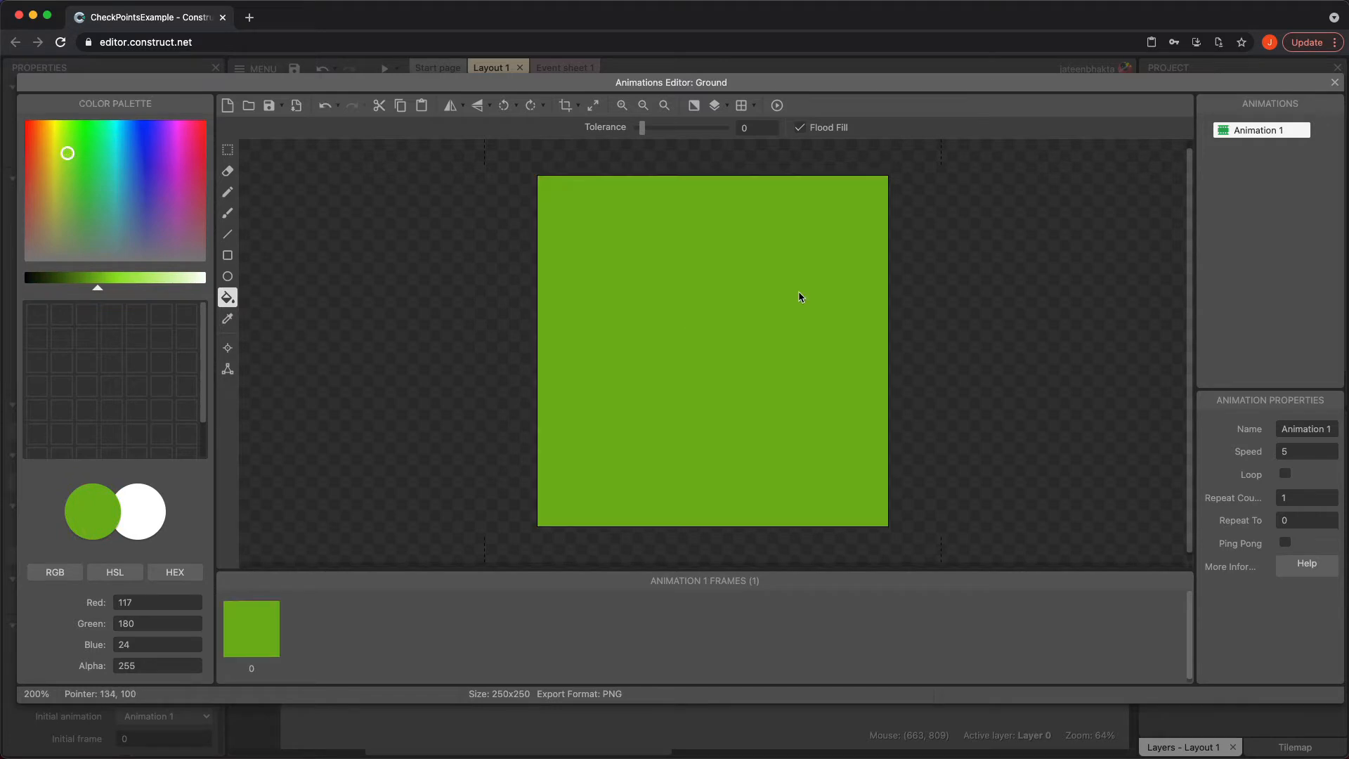
pyautogui.click(1334, 82)
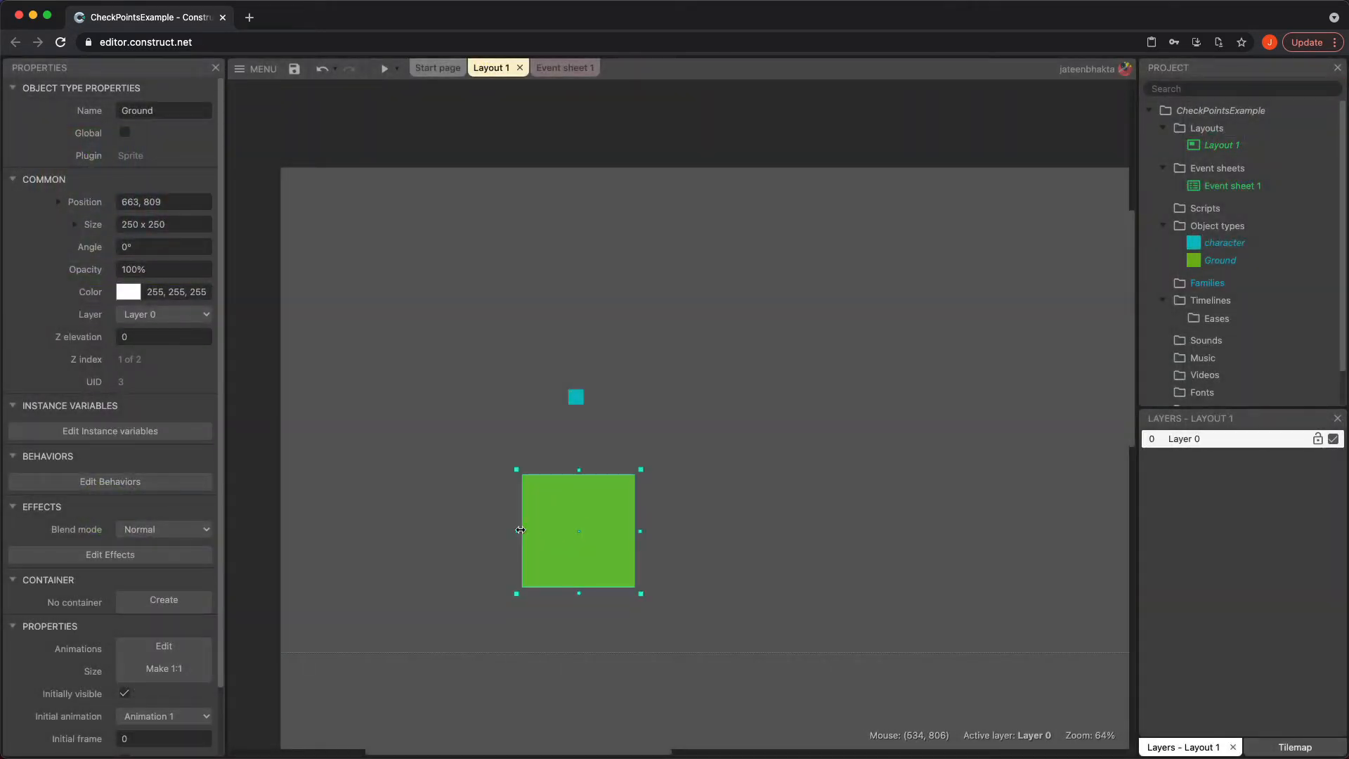
# Stretch the Ground sprite into a floor about 1338 x 553 just below the character
pyautogui.moveTo(517, 531); pyautogui.dragTo(270, 529)
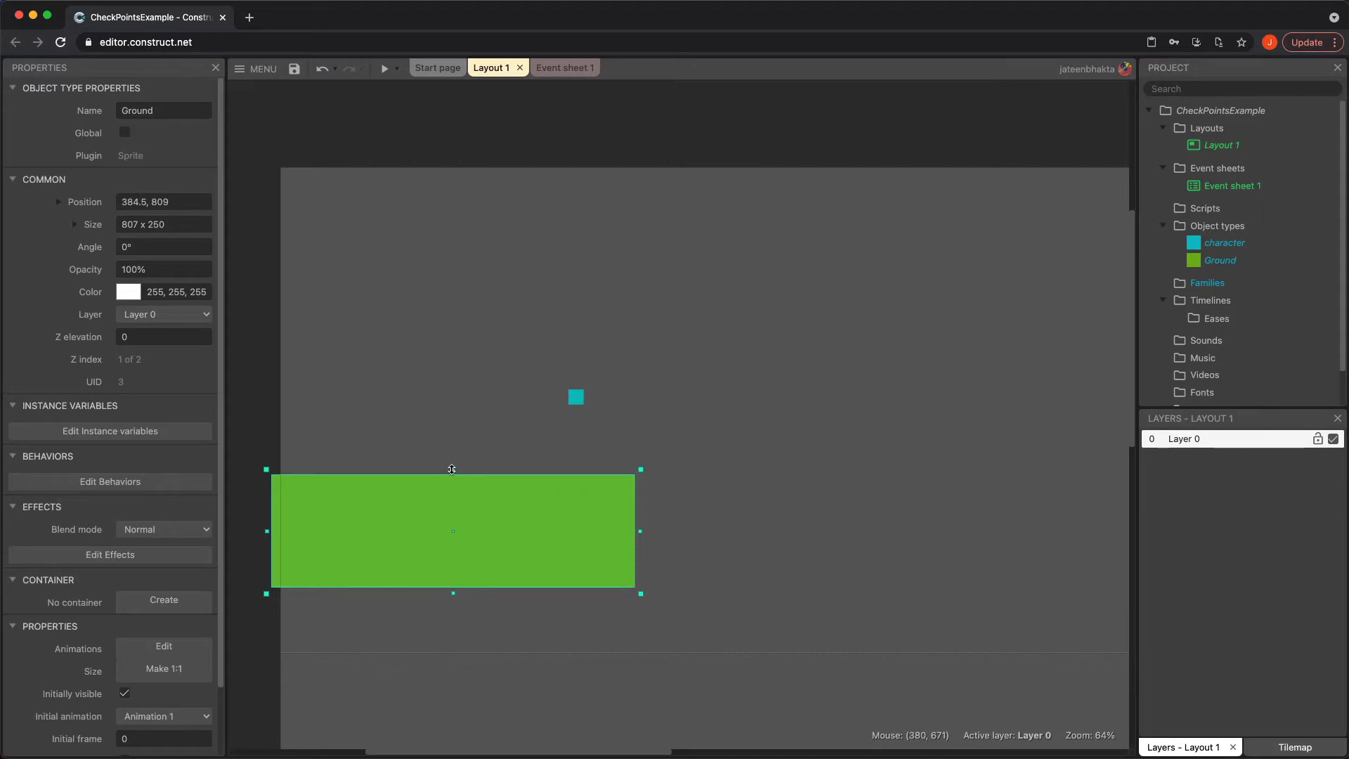
pyautogui.moveTo(453, 469); pyautogui.dragTo(483, 442)
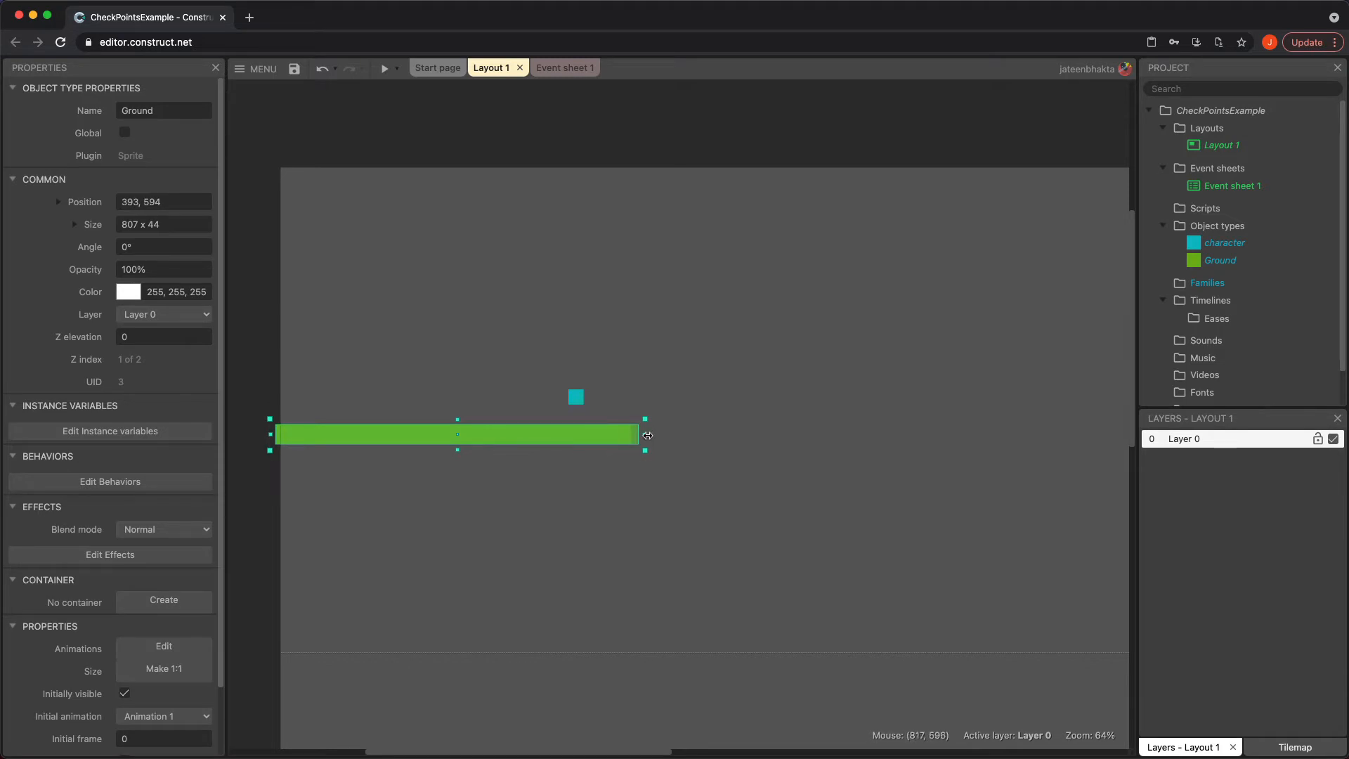
pyautogui.moveTo(647, 436); pyautogui.dragTo(887, 468)
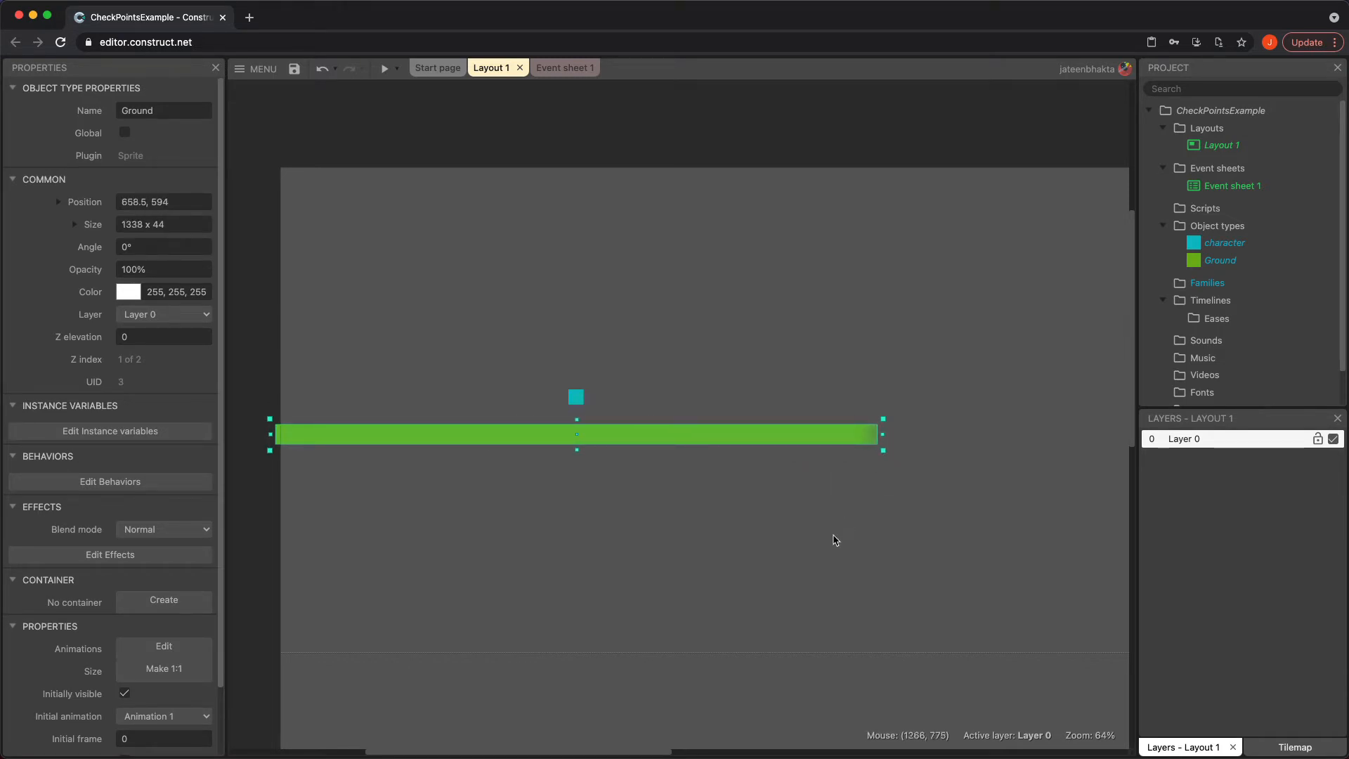
pyautogui.moveTo(575, 452); pyautogui.dragTo(578, 683)
pyautogui.click(587, 705)
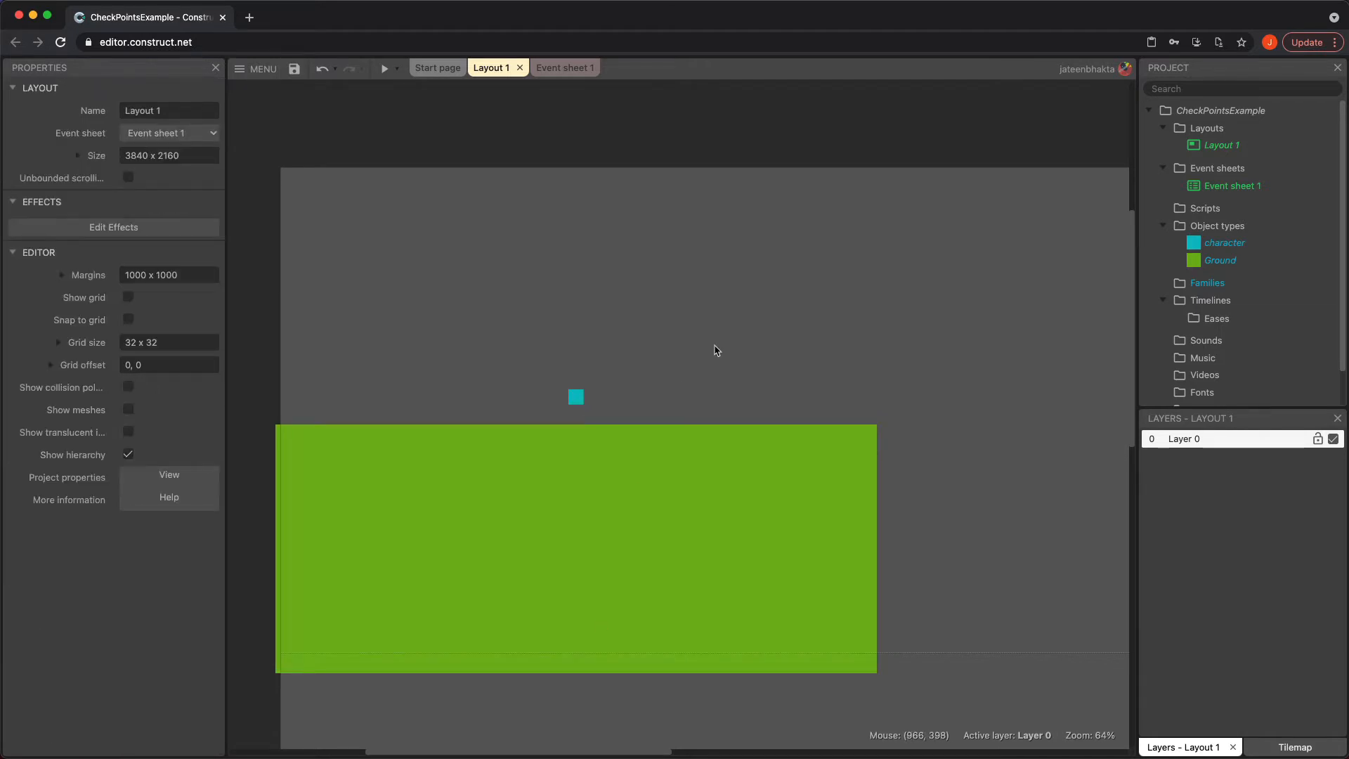
# Add the Solid behavior to the Ground sprite
pyautogui.click(599, 517)
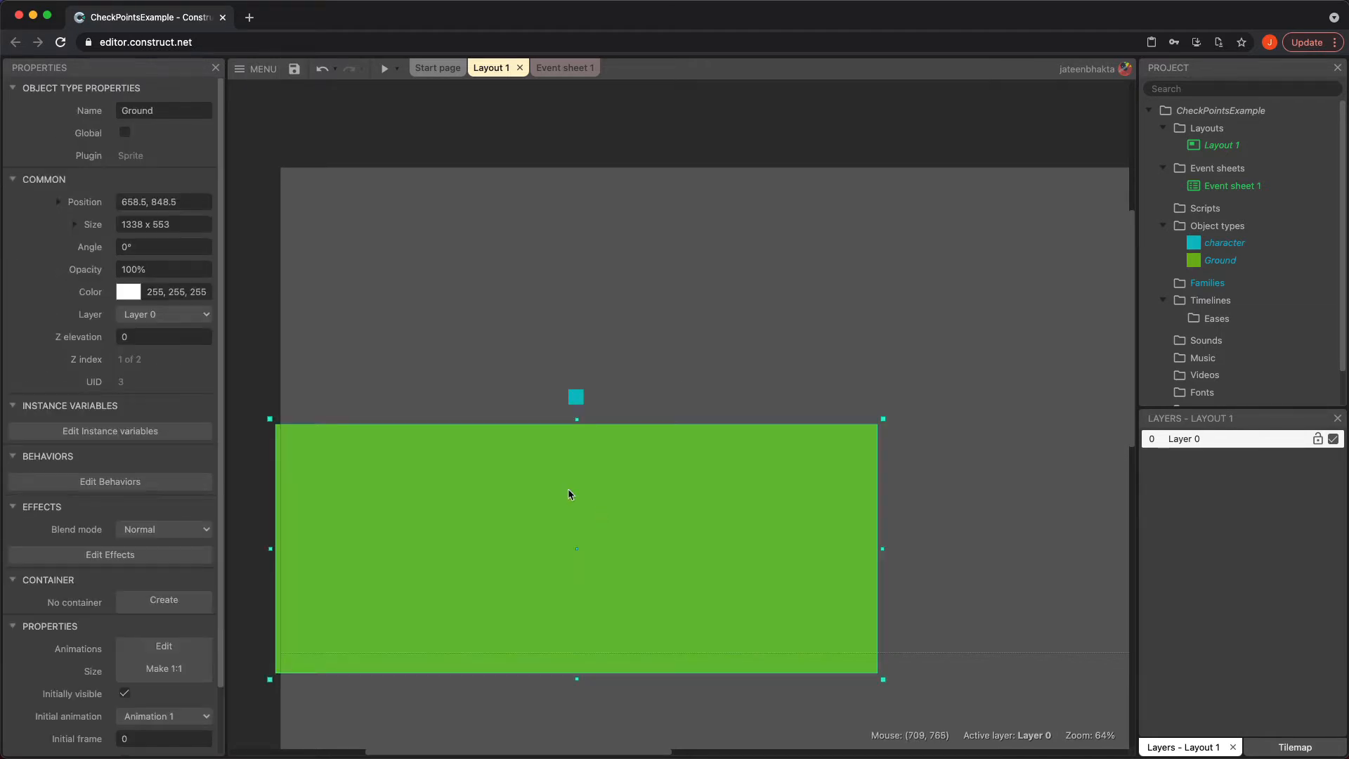
pyautogui.click(124, 477)
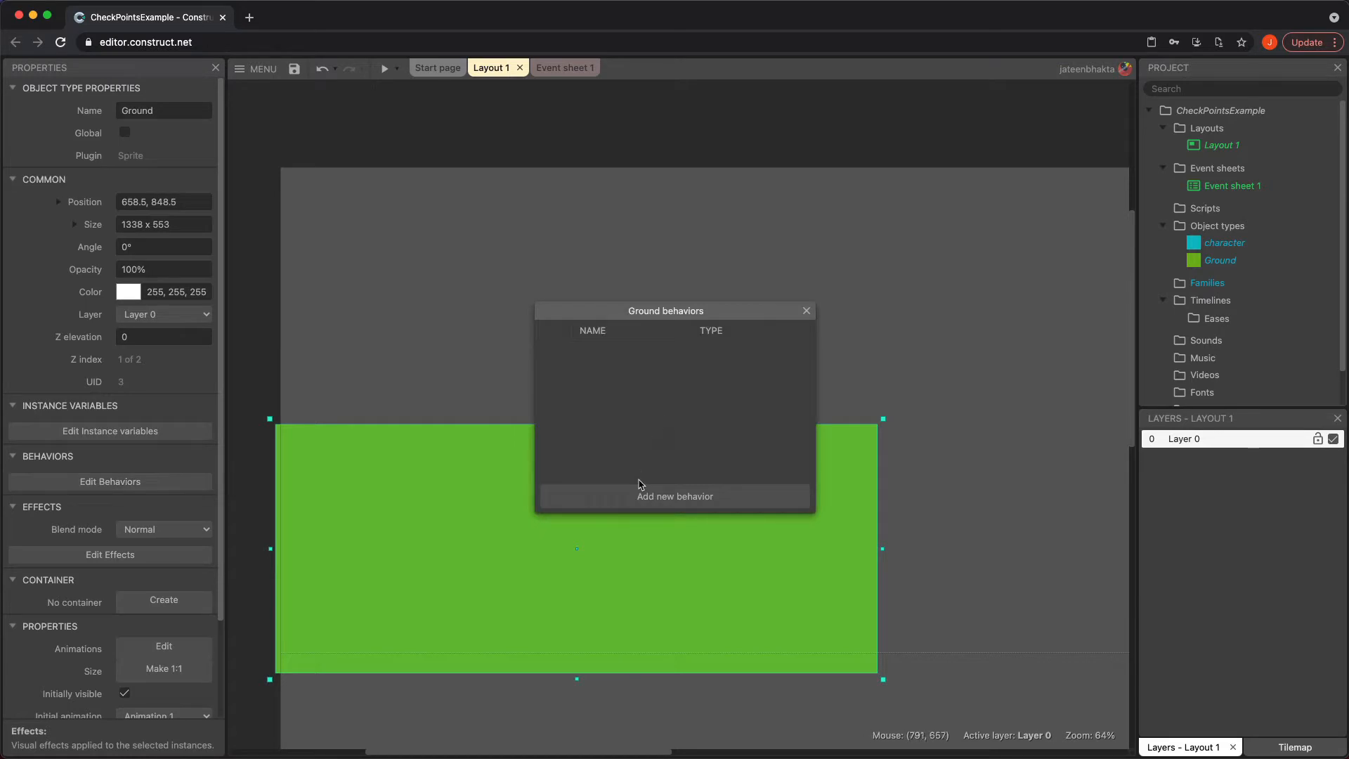
pyautogui.click(649, 494)
pyautogui.doubleClick(748, 335)
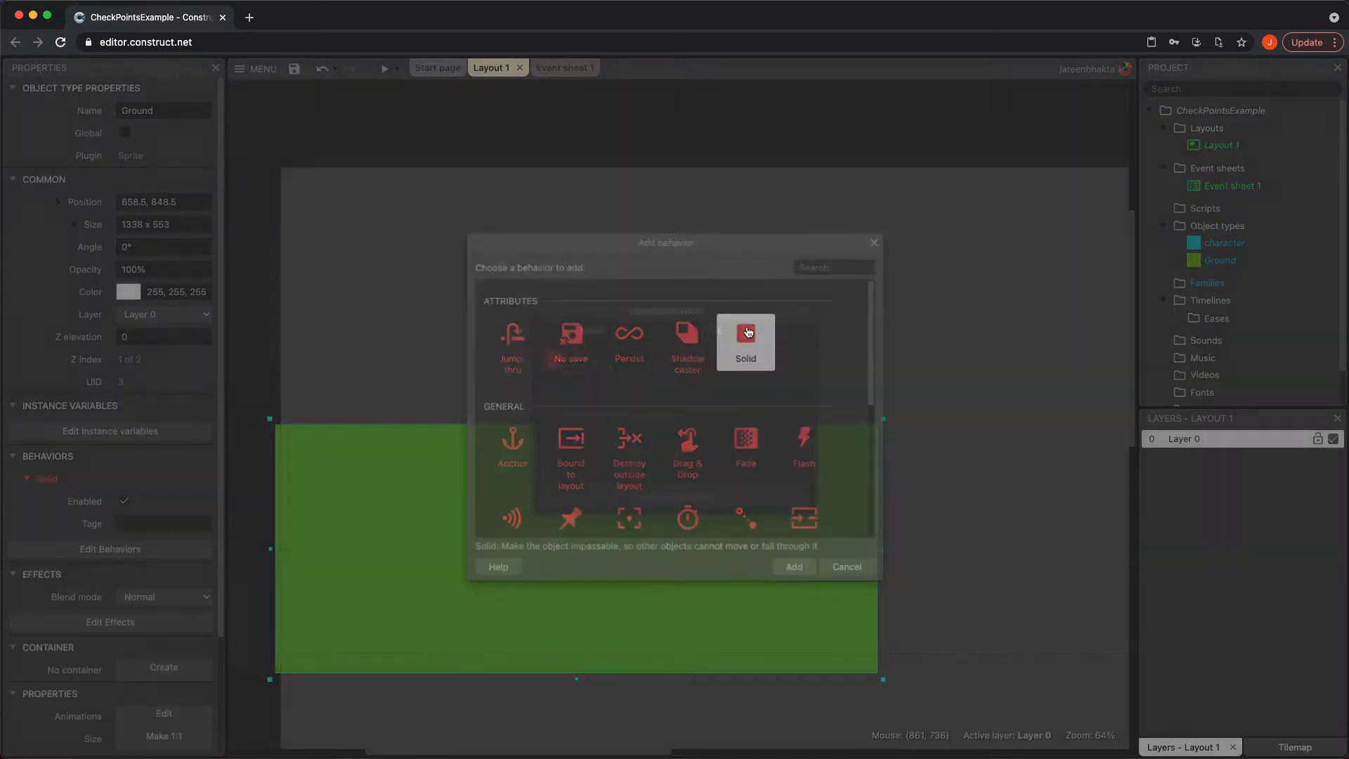
pyautogui.click(807, 310)
pyautogui.click(887, 332)
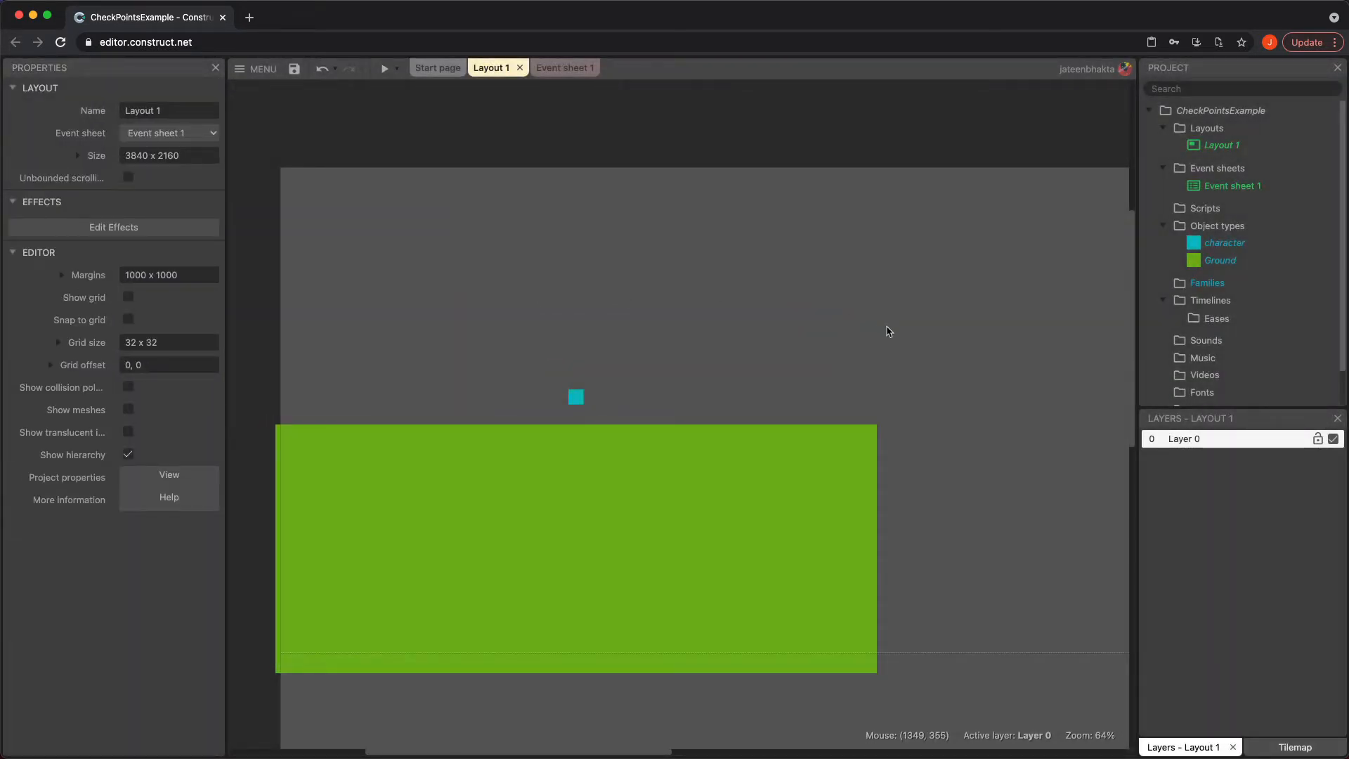
# Insert a Sprite object named Death and choose a red colour in its image editor
pyautogui.doubleClick(888, 331)
pyautogui.scroll(-3, 677, 401)
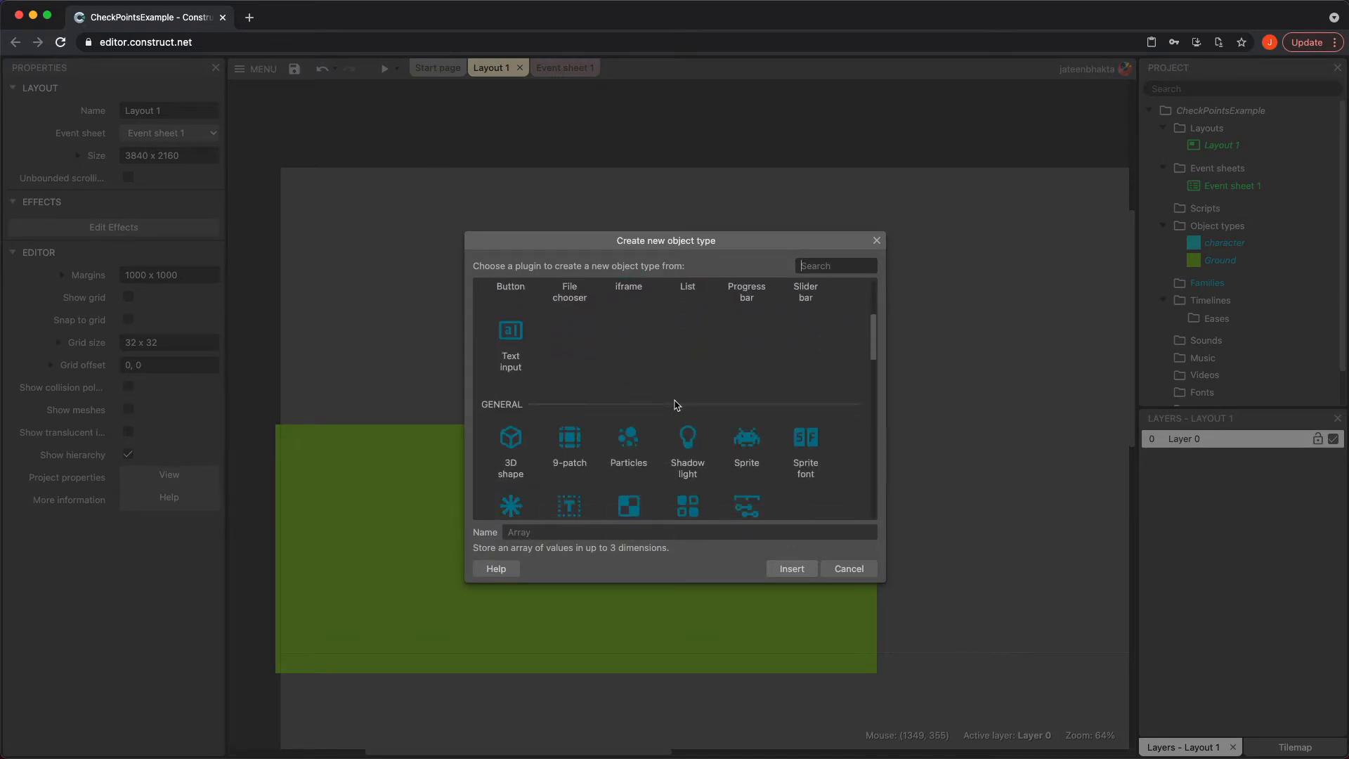
pyautogui.click(741, 444)
pyautogui.write('Death')
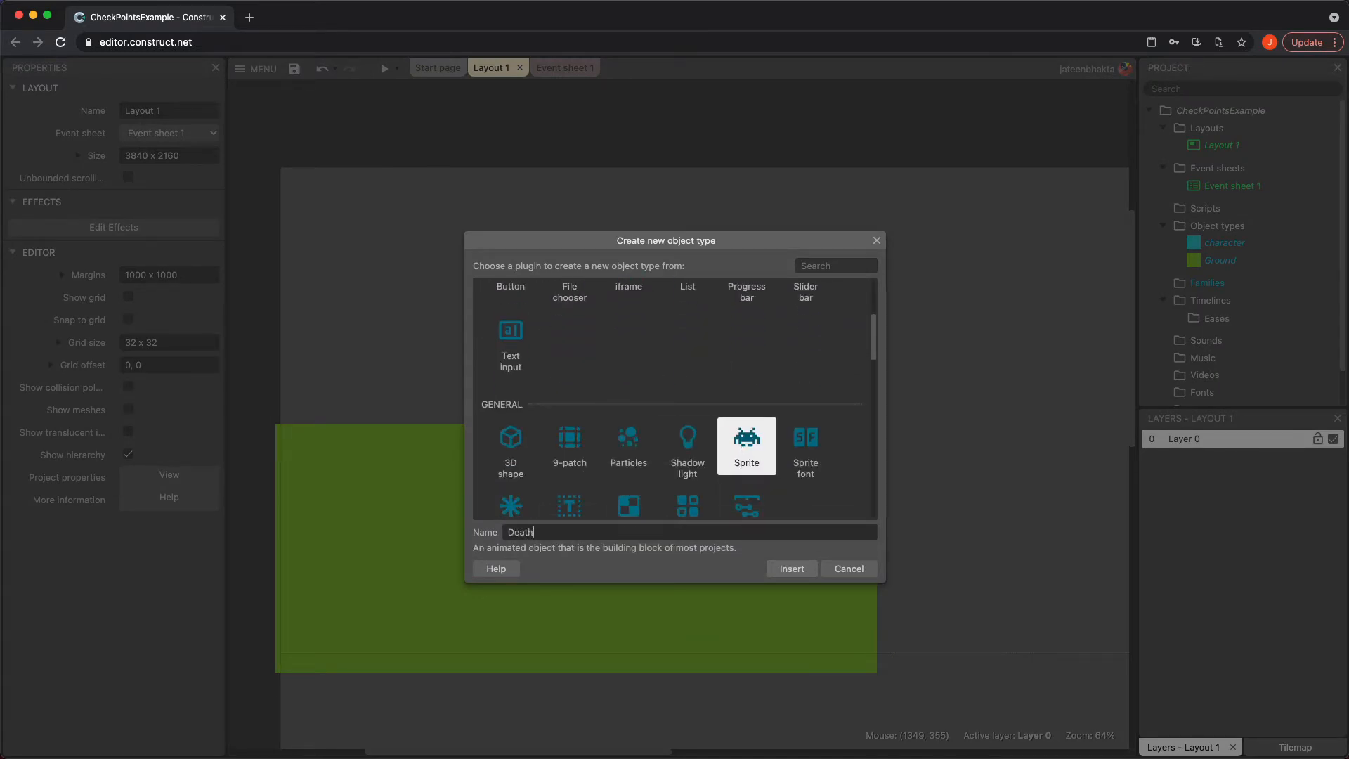
pyautogui.press('Return')
pyautogui.click(907, 593)
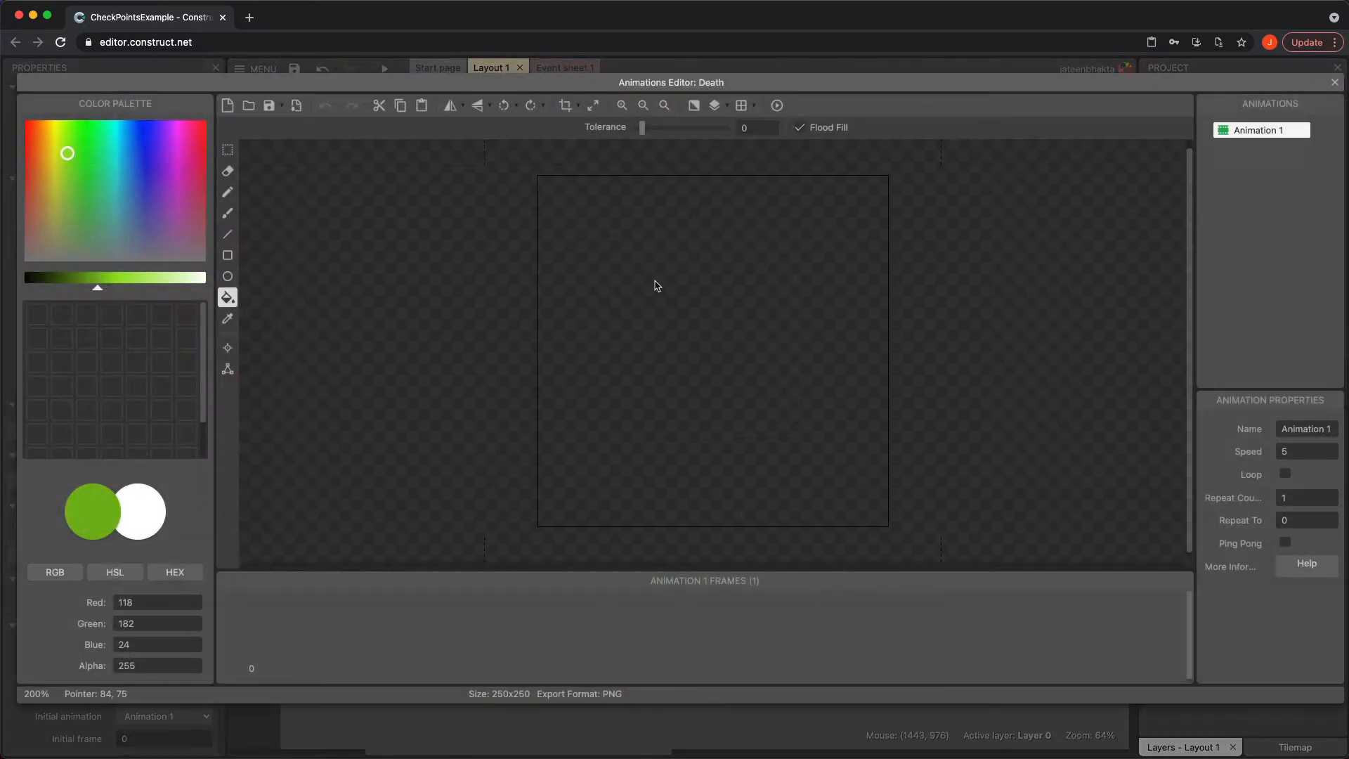
pyautogui.click(33, 144)
pyautogui.moveTo(33, 144); pyautogui.dragTo(26, 122)
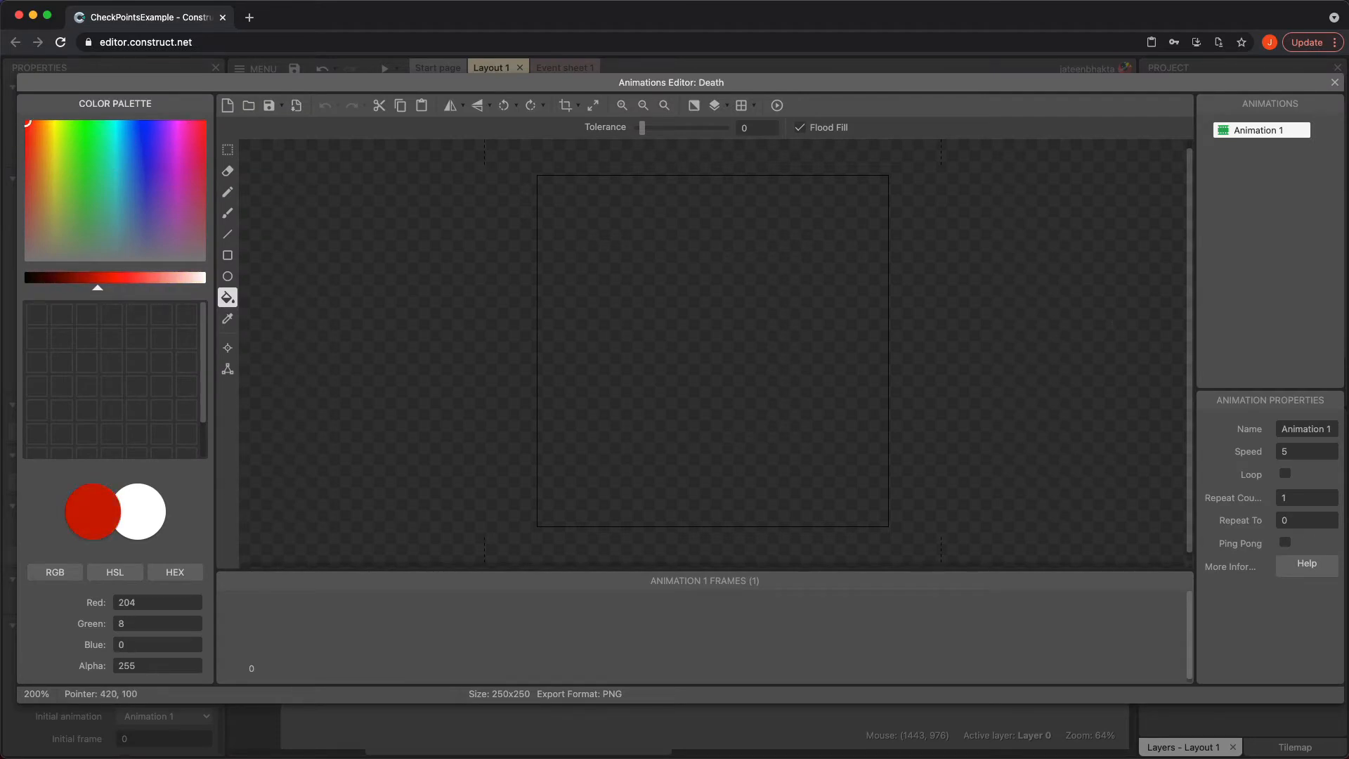
pyautogui.click(1334, 83)
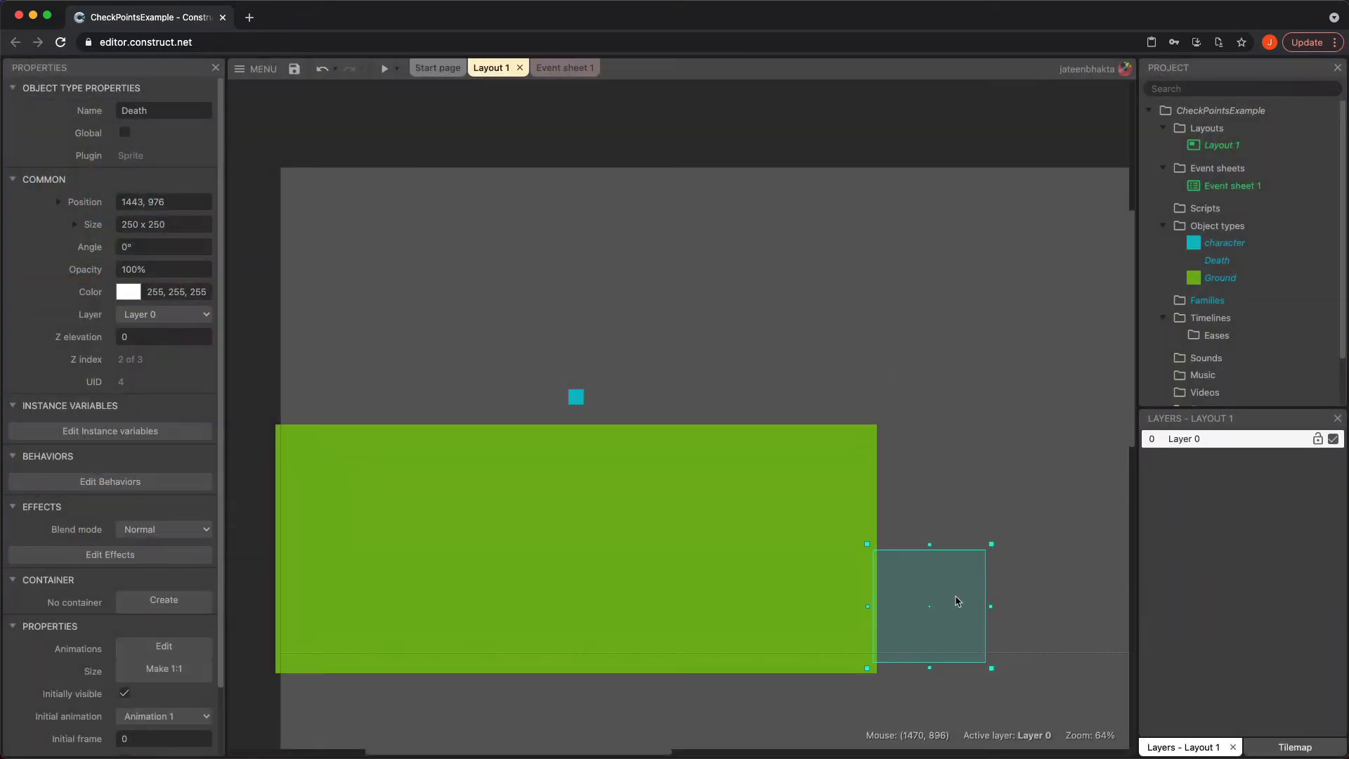
# Move the Death sprite beside the ground and fill its image with red
pyautogui.moveTo(945, 590); pyautogui.dragTo(976, 587)
pyautogui.doubleClick(976, 587)
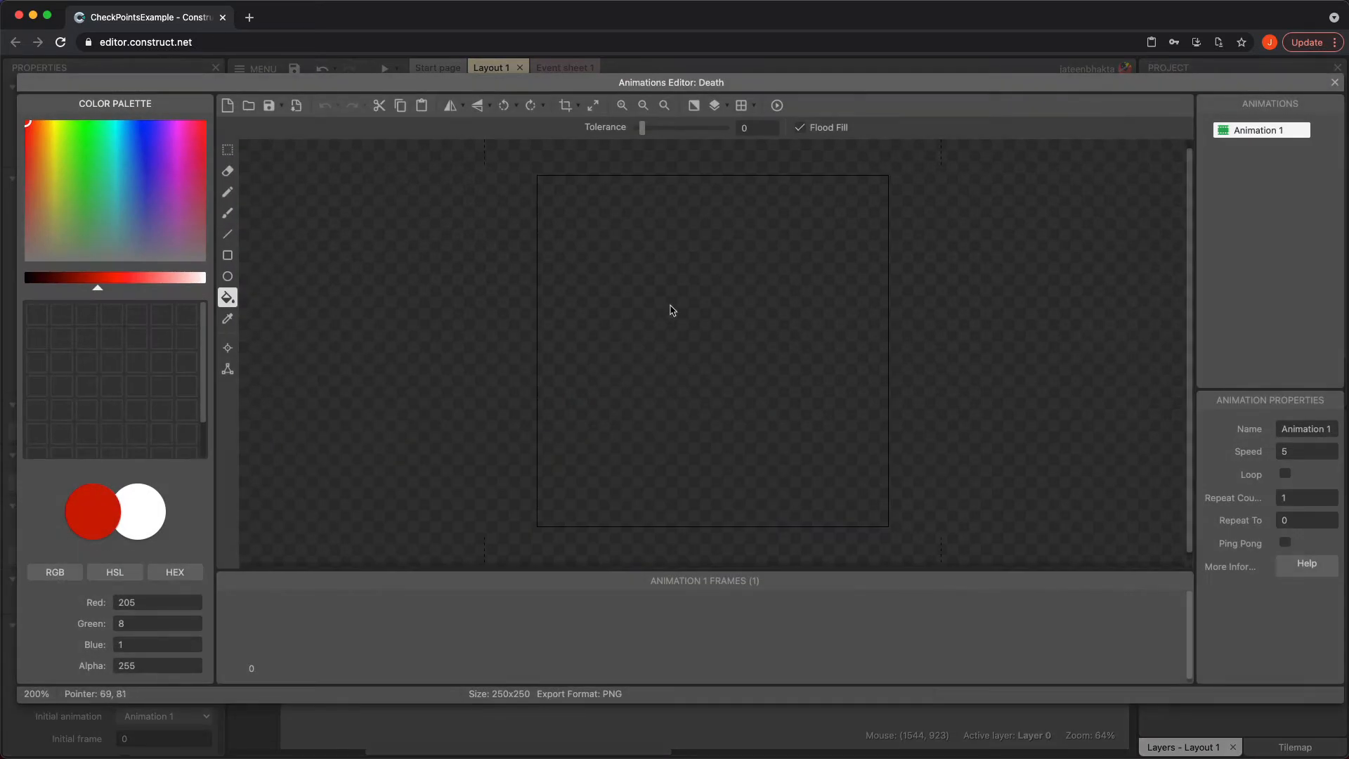
pyautogui.click(668, 307)
pyautogui.click(1335, 82)
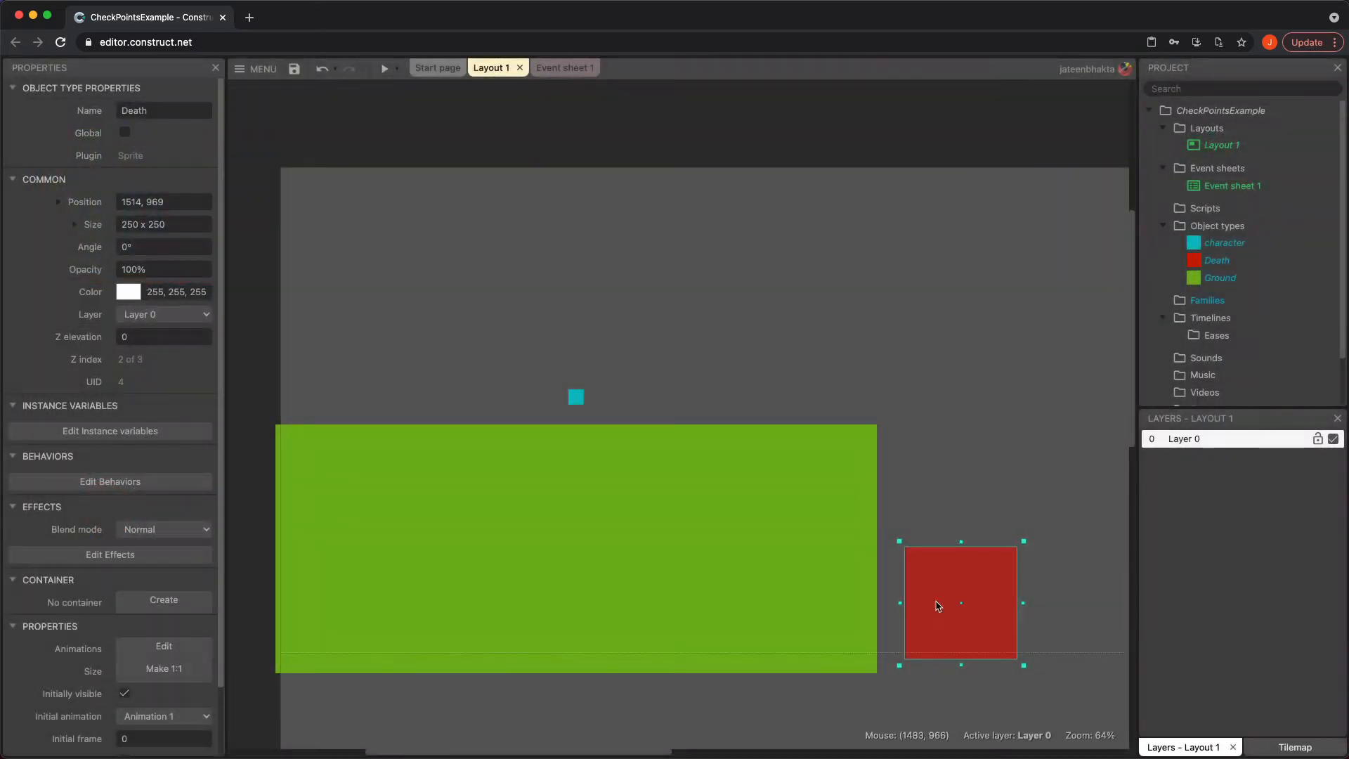
# Stretch the Death sprite into a block about 1160 x 523 adjoining the right end of the ground
pyautogui.moveTo(902, 602); pyautogui.dragTo(874, 605)
pyautogui.moveTo(945, 544); pyautogui.dragTo(945, 421)
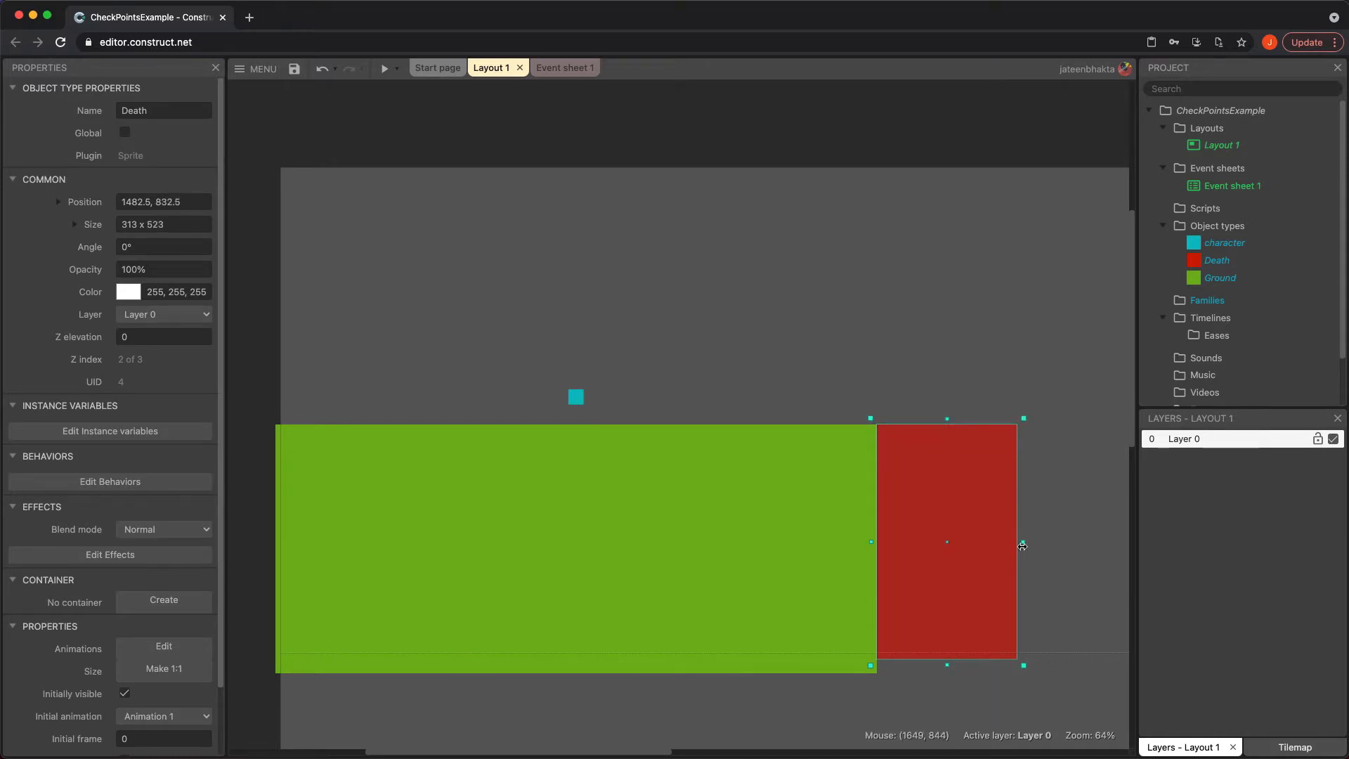
pyautogui.moveTo(1023, 543); pyautogui.dragTo(1234, 543)
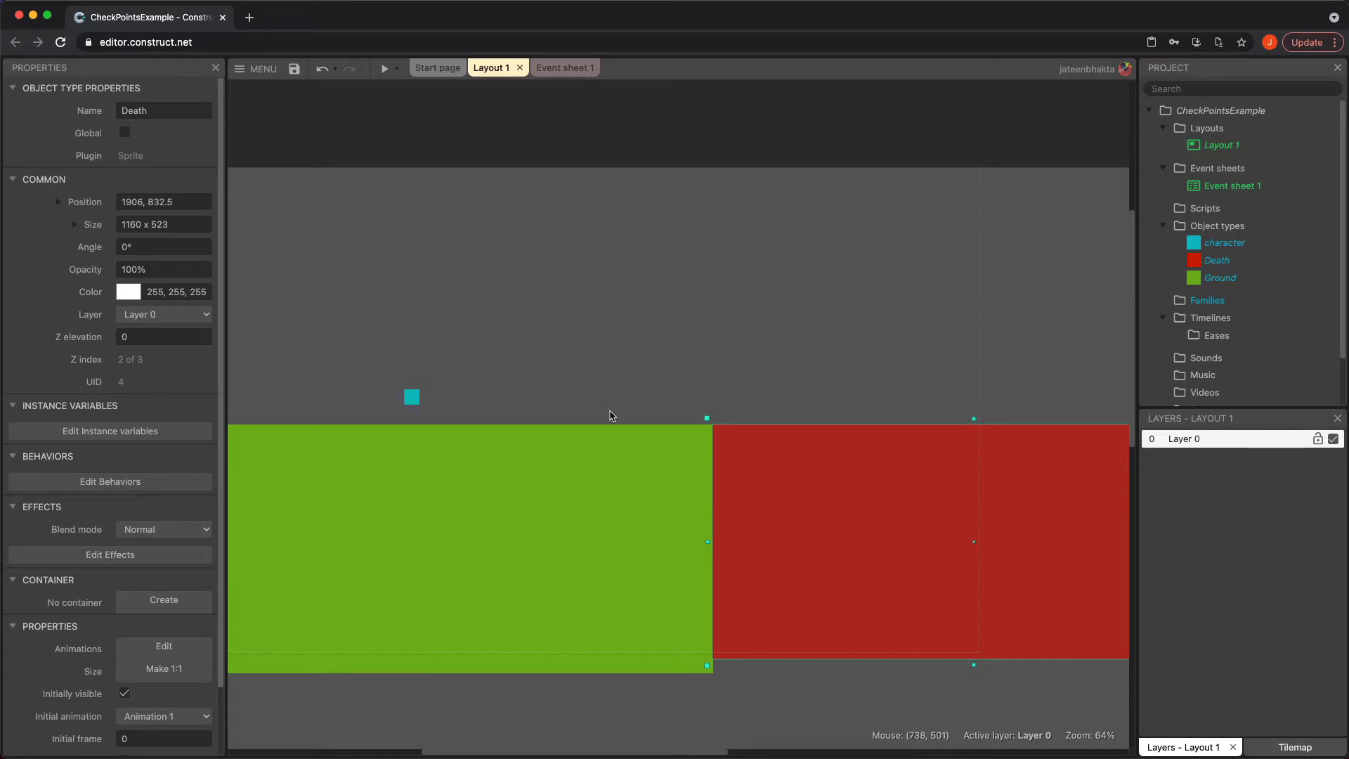
pyautogui.moveTo(798, 572); pyautogui.dragTo(799, 574)
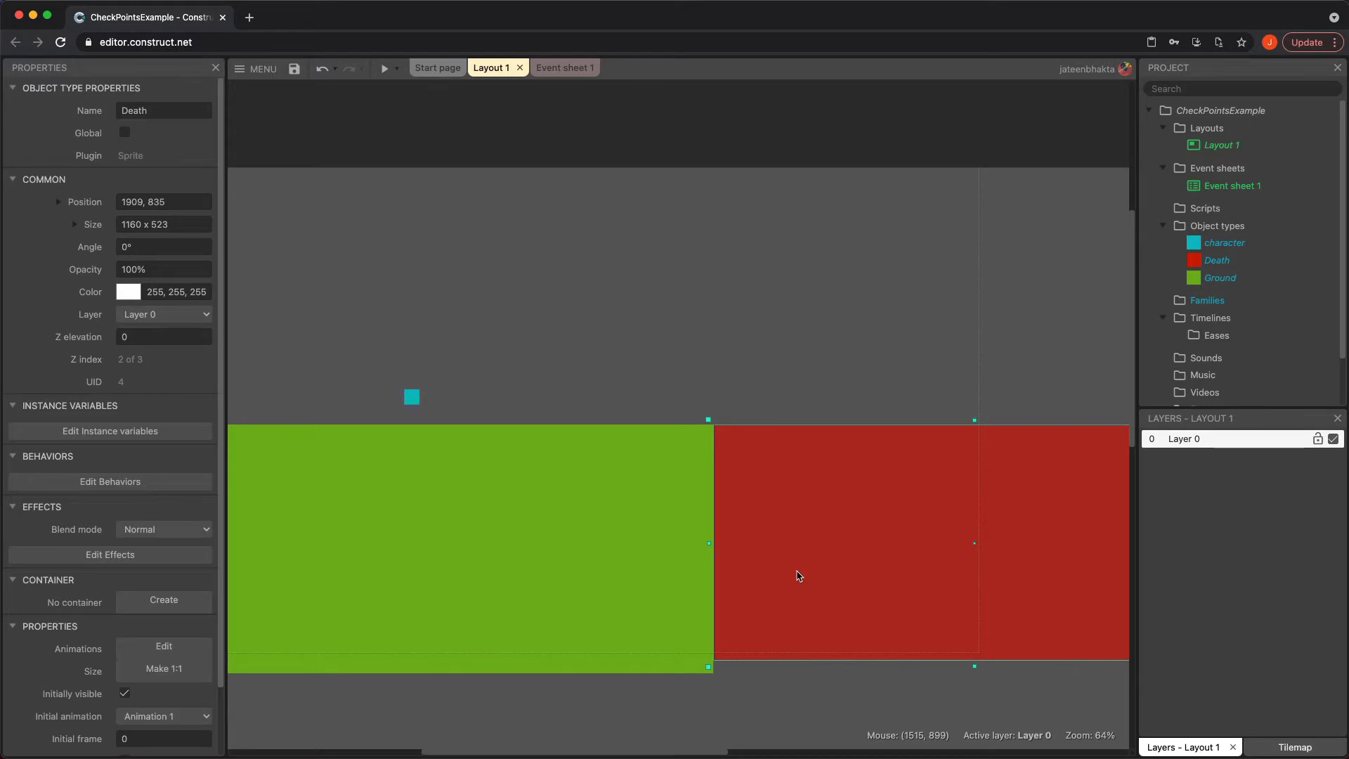
pyautogui.click(816, 334)
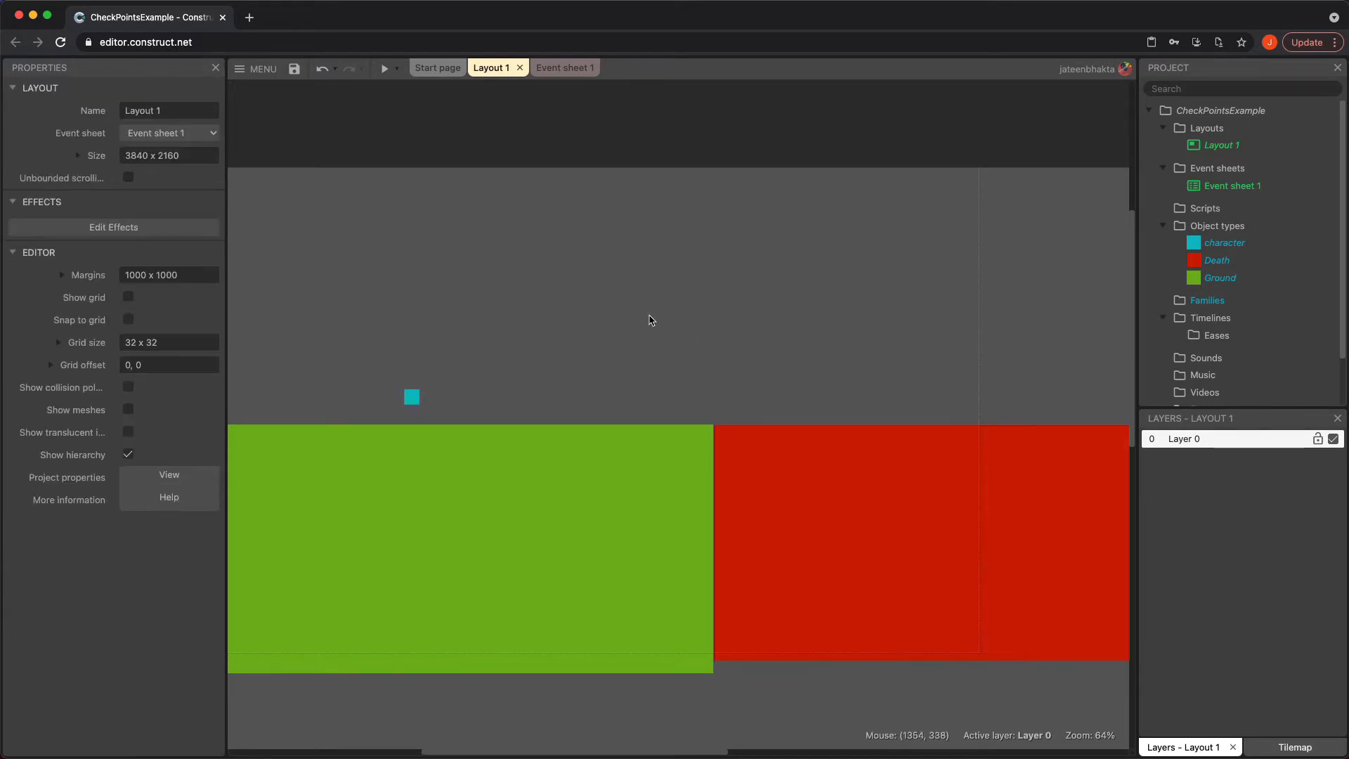
# Insert a new Sprite object named Checkpoint1 and place it above the ground at the left
pyautogui.hscroll(-5, 651, 320)
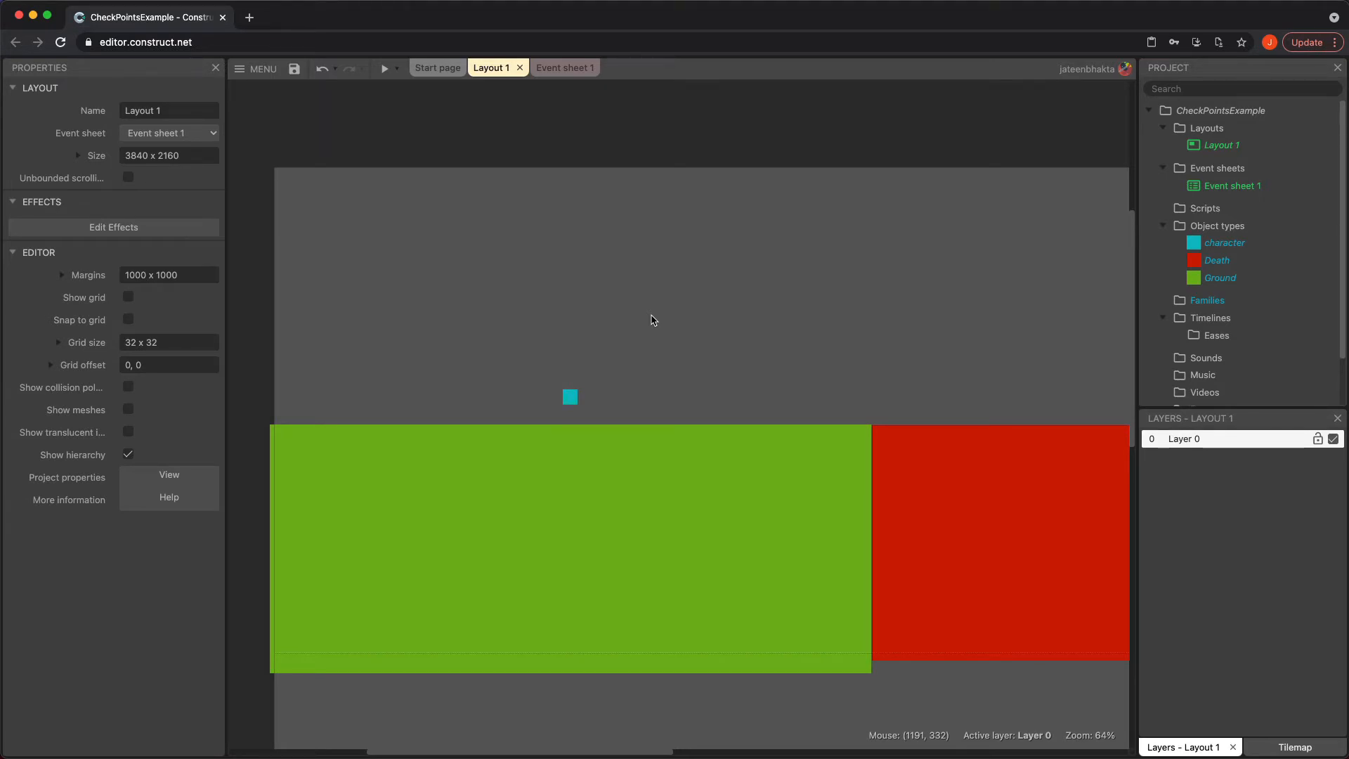
pyautogui.doubleClick(635, 279)
pyautogui.scroll(-3, 753, 493)
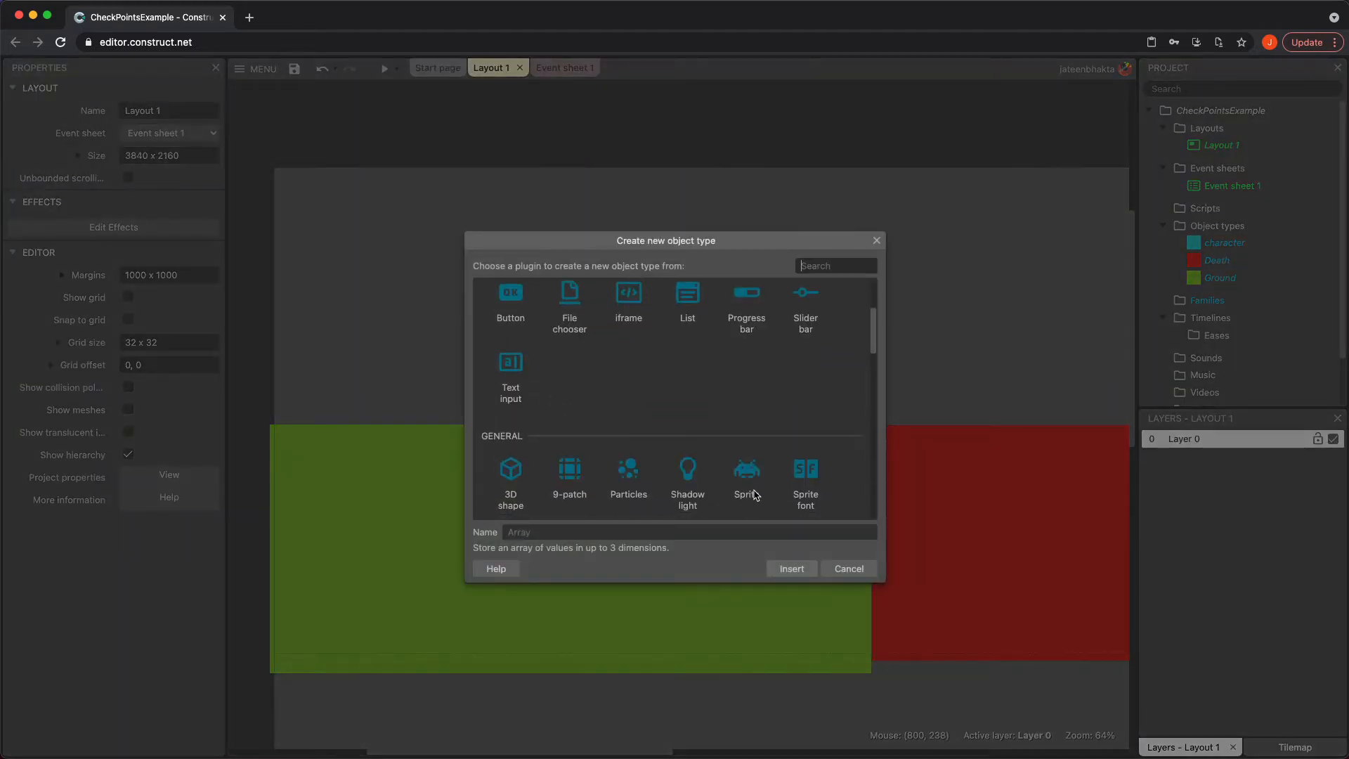
pyautogui.click(760, 482)
pyautogui.click(732, 532)
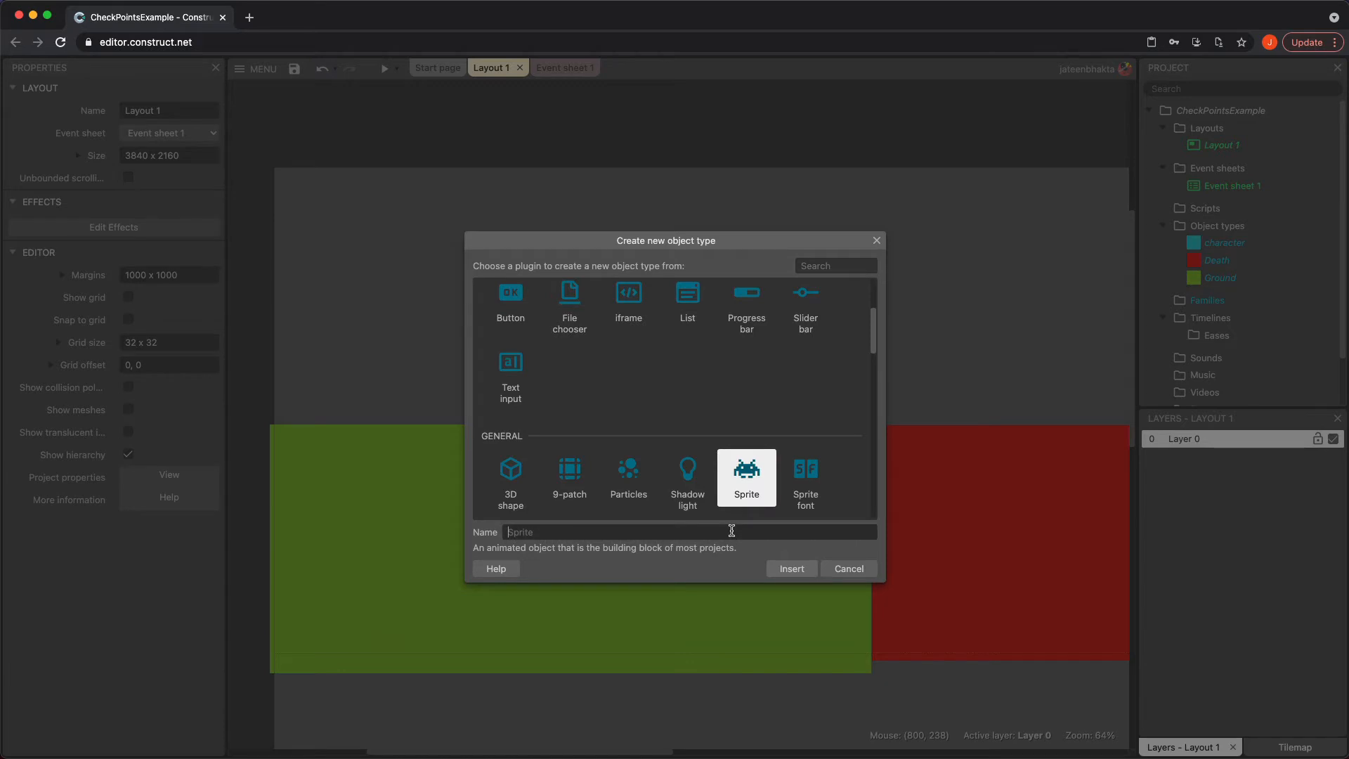
pyautogui.write('Checkpoint')
pyautogui.press('Return')
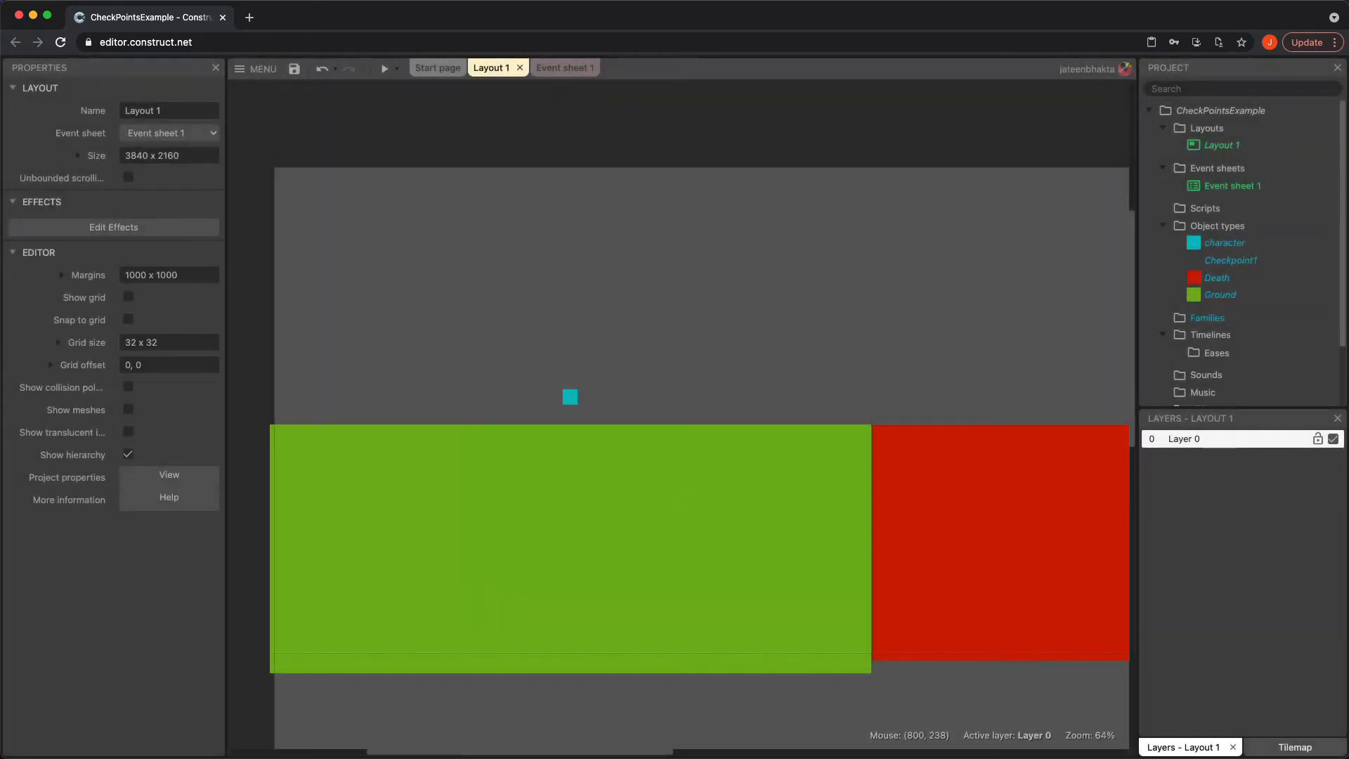
pyautogui.click(324, 296)
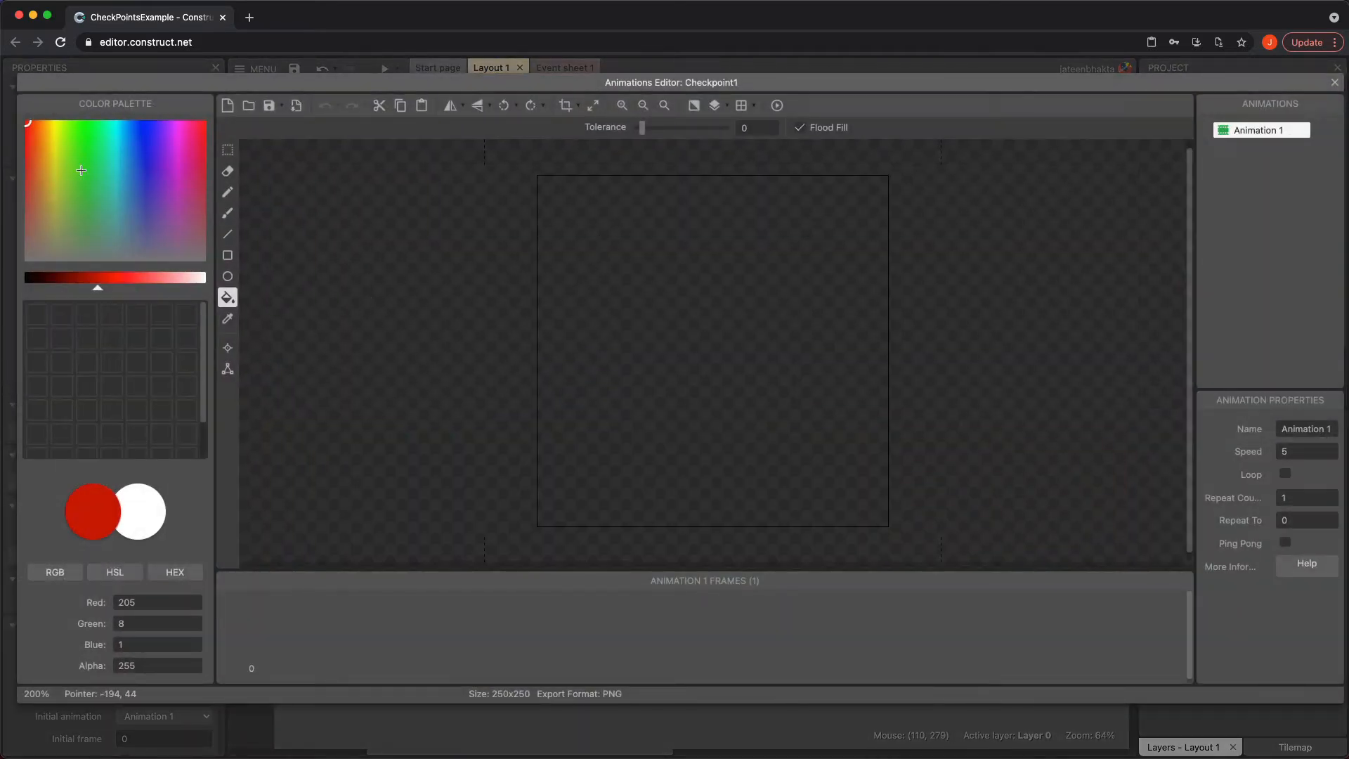
# Pick a magenta colour and fill the Checkpoint1 image with it
pyautogui.click(179, 139)
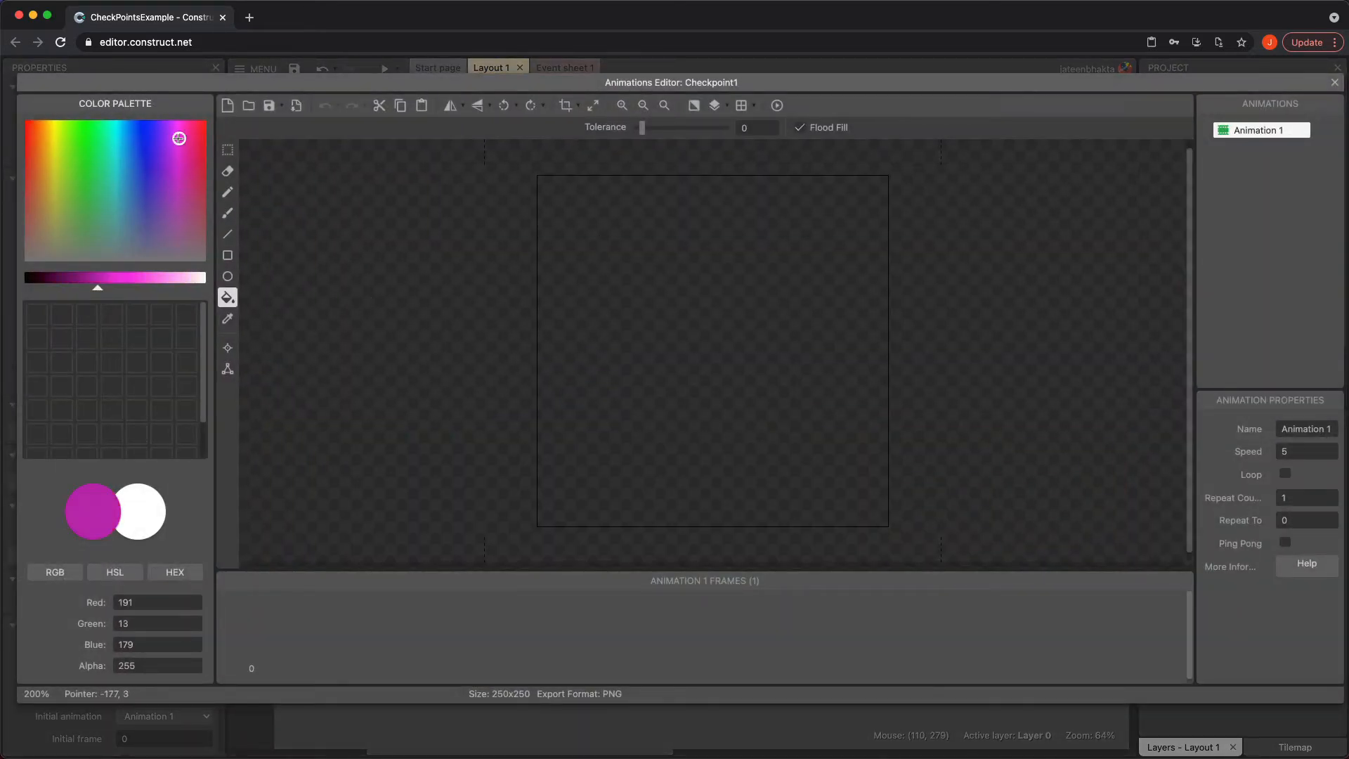
pyautogui.click(708, 461)
pyautogui.click(1335, 83)
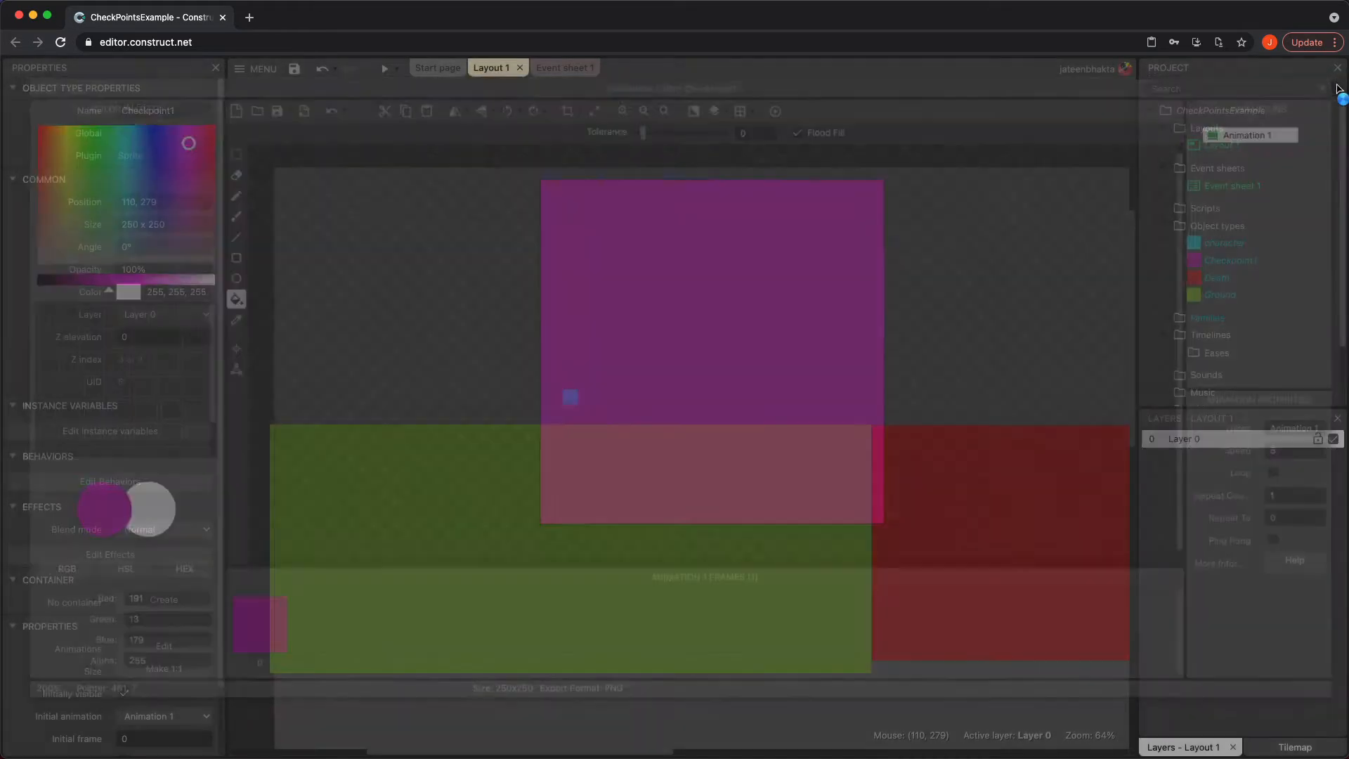
# Shrink the Checkpoint1 sprite to a small square about 36 x 36
pyautogui.moveTo(385, 229); pyautogui.dragTo(326, 328)
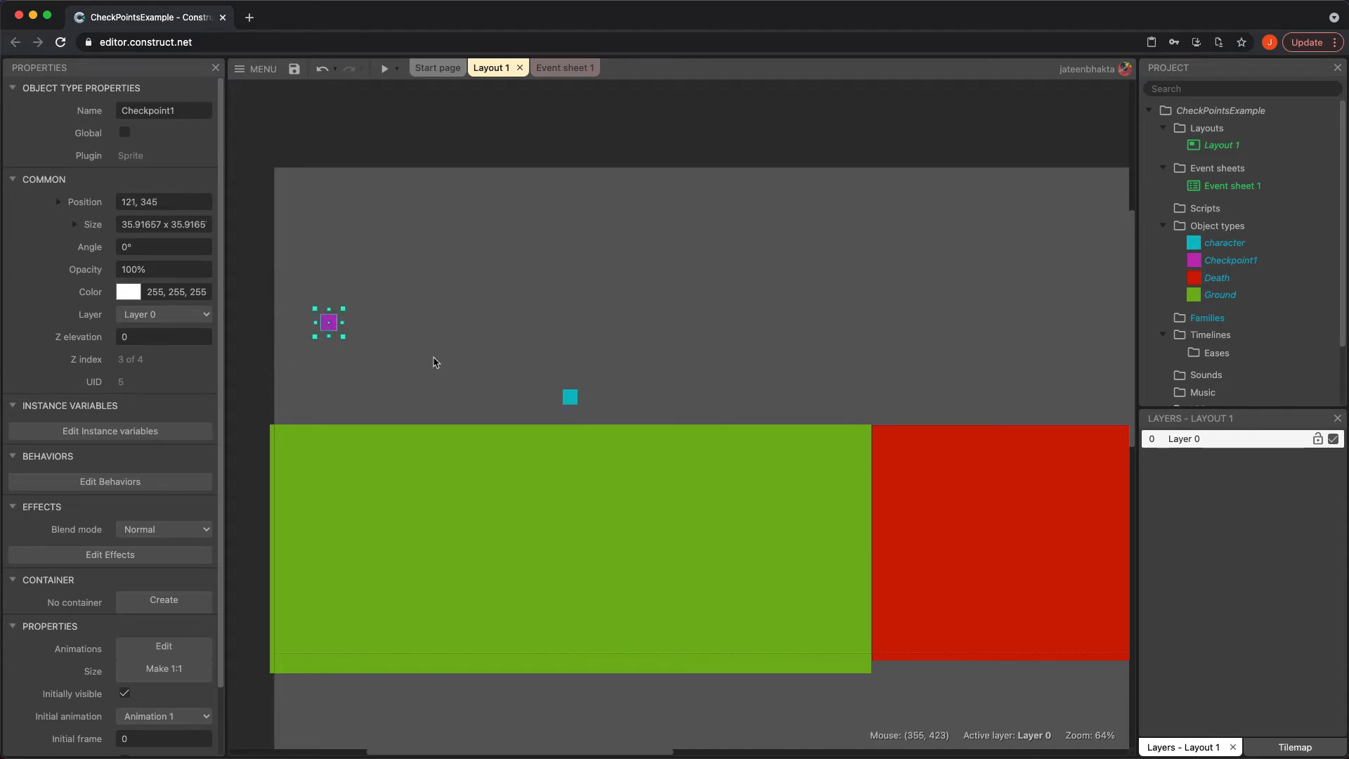
pyautogui.click(424, 334)
# Insert a Sprite named Checkpoint2 above the middle of the ground and fill its image with magenta
pyautogui.doubleClick(611, 349)
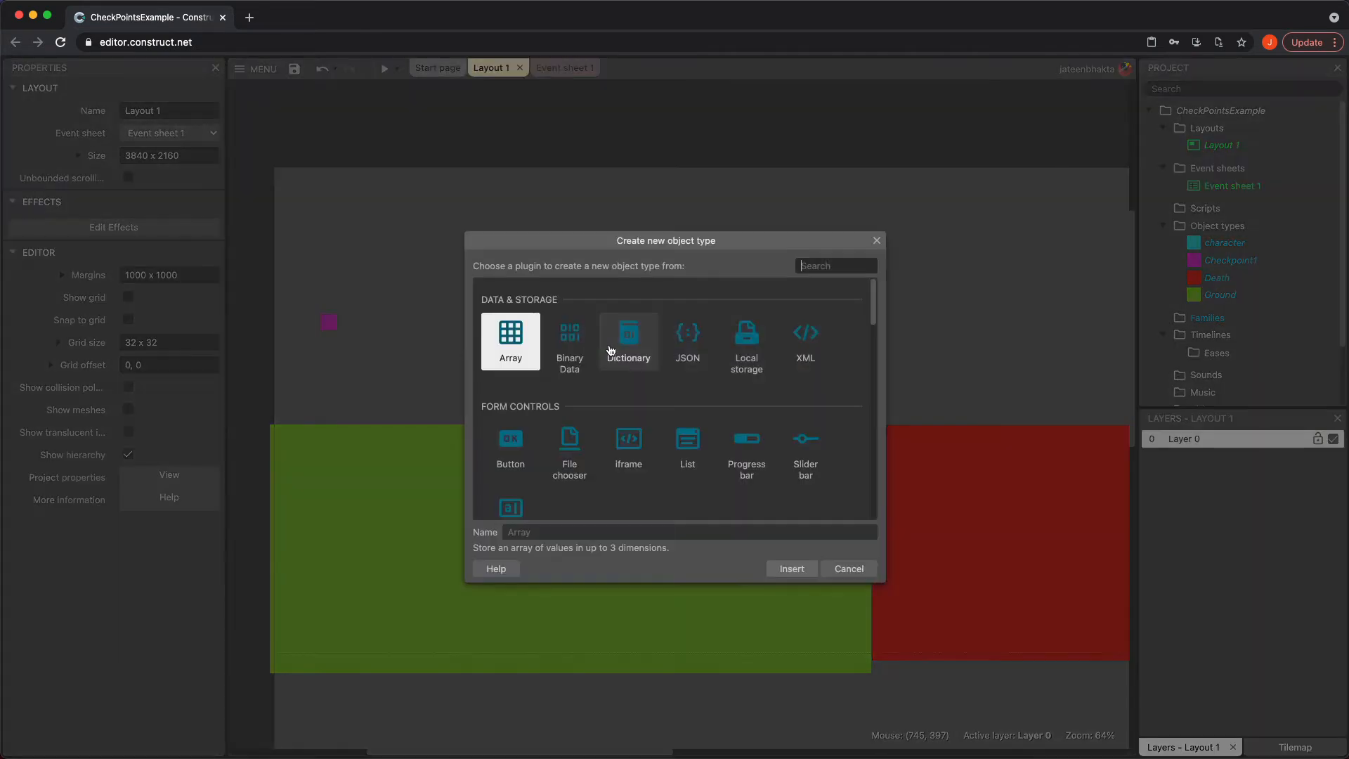
pyautogui.scroll(-2, 643, 450)
pyautogui.click(746, 461)
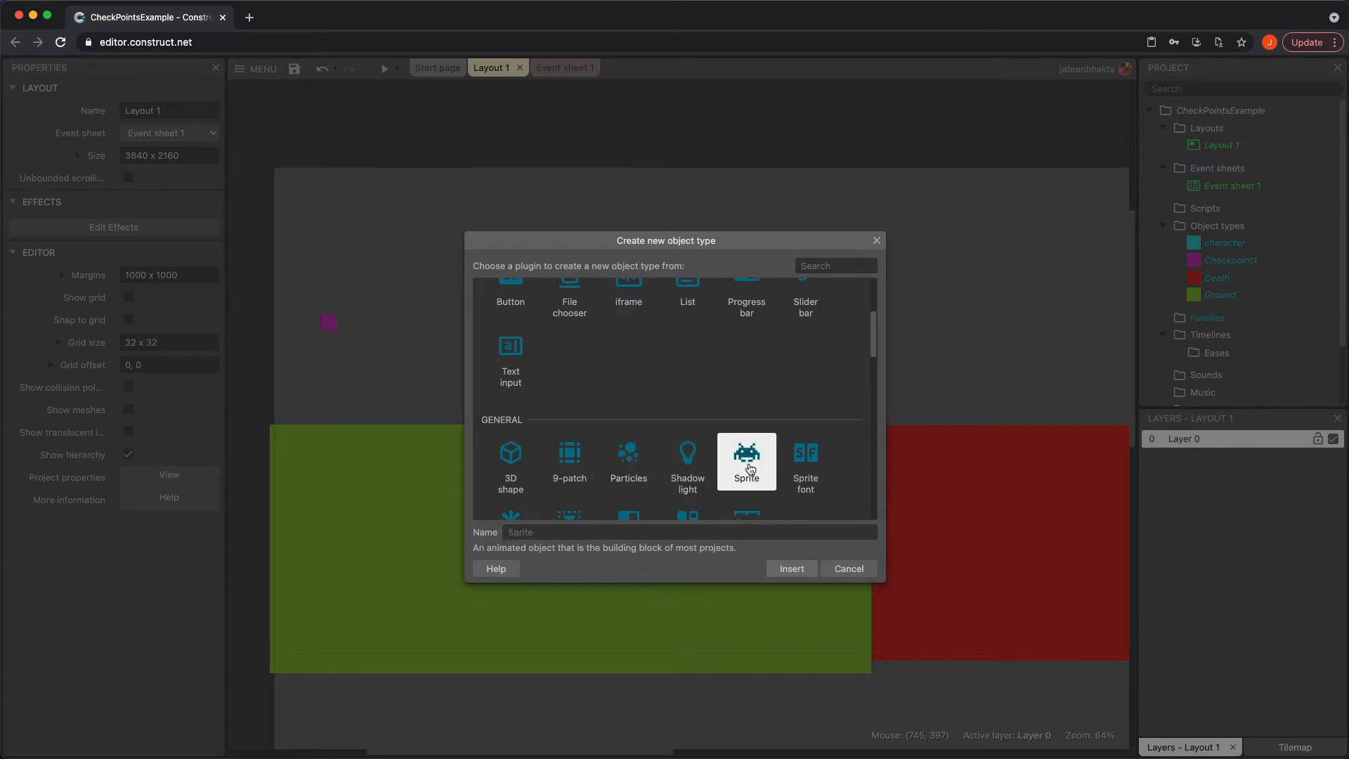
pyautogui.click(718, 528)
pyautogui.write('Checkpoint2')
pyautogui.press('Return')
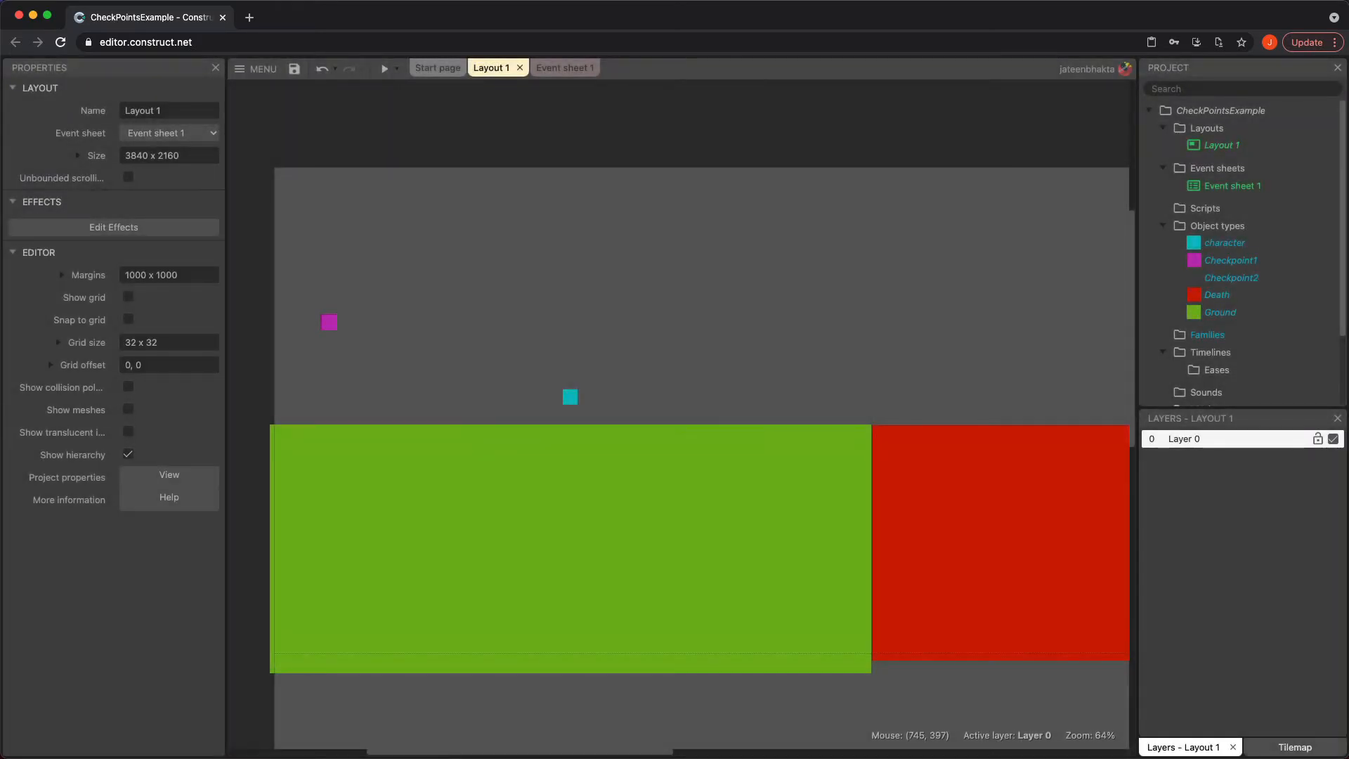
pyautogui.click(567, 314)
pyautogui.click(634, 350)
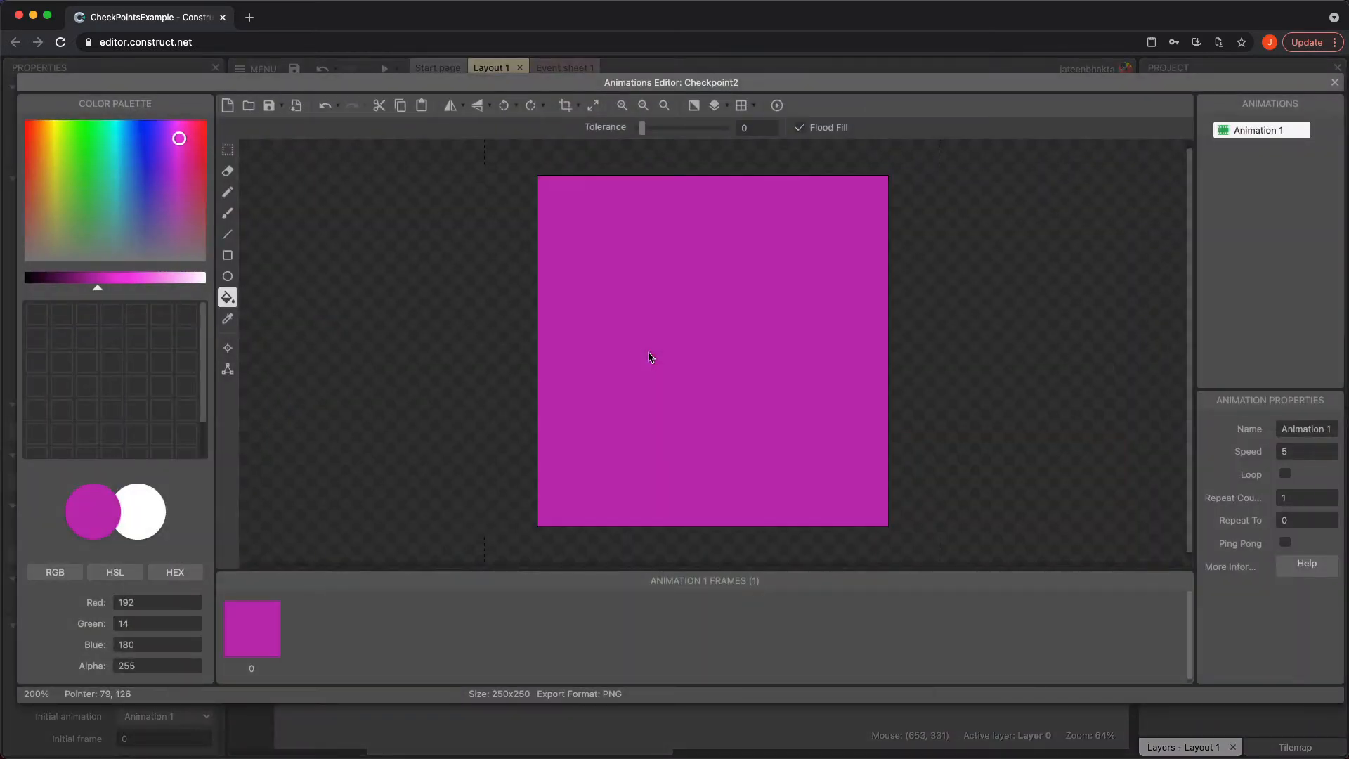
pyautogui.click(1335, 82)
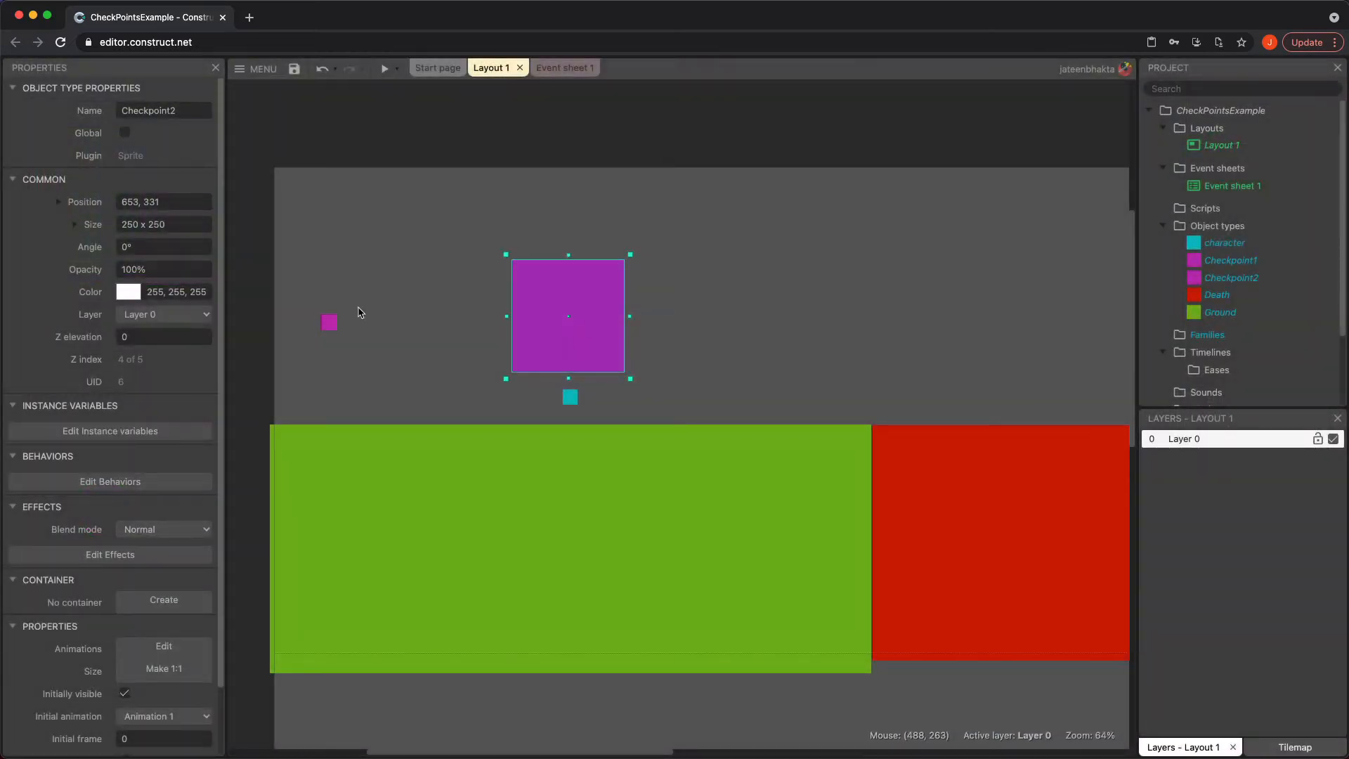
# Copy Checkpoint1's size onto Checkpoint2, setting it to 35.91657 x 35.9165
pyautogui.click(330, 323)
pyautogui.click(180, 224)
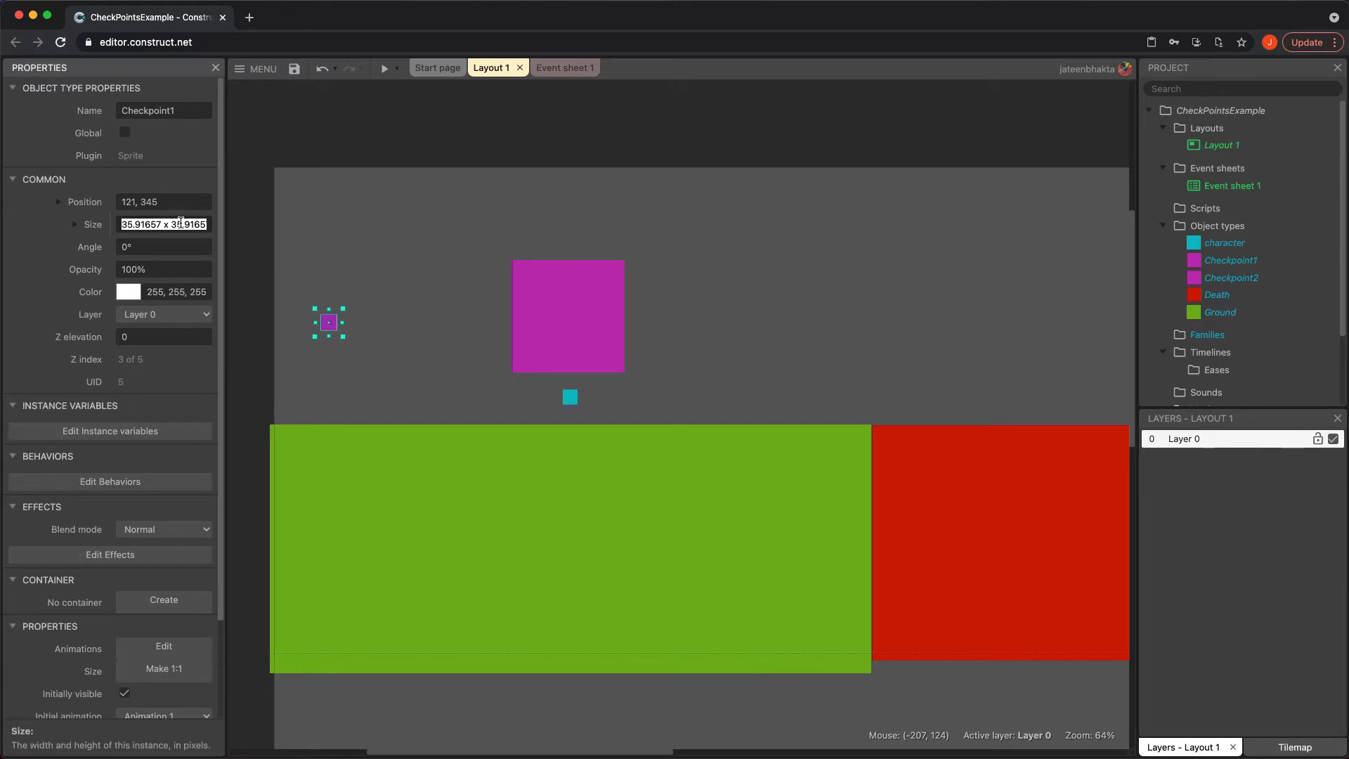
pyautogui.click(572, 337)
pyautogui.click(170, 222)
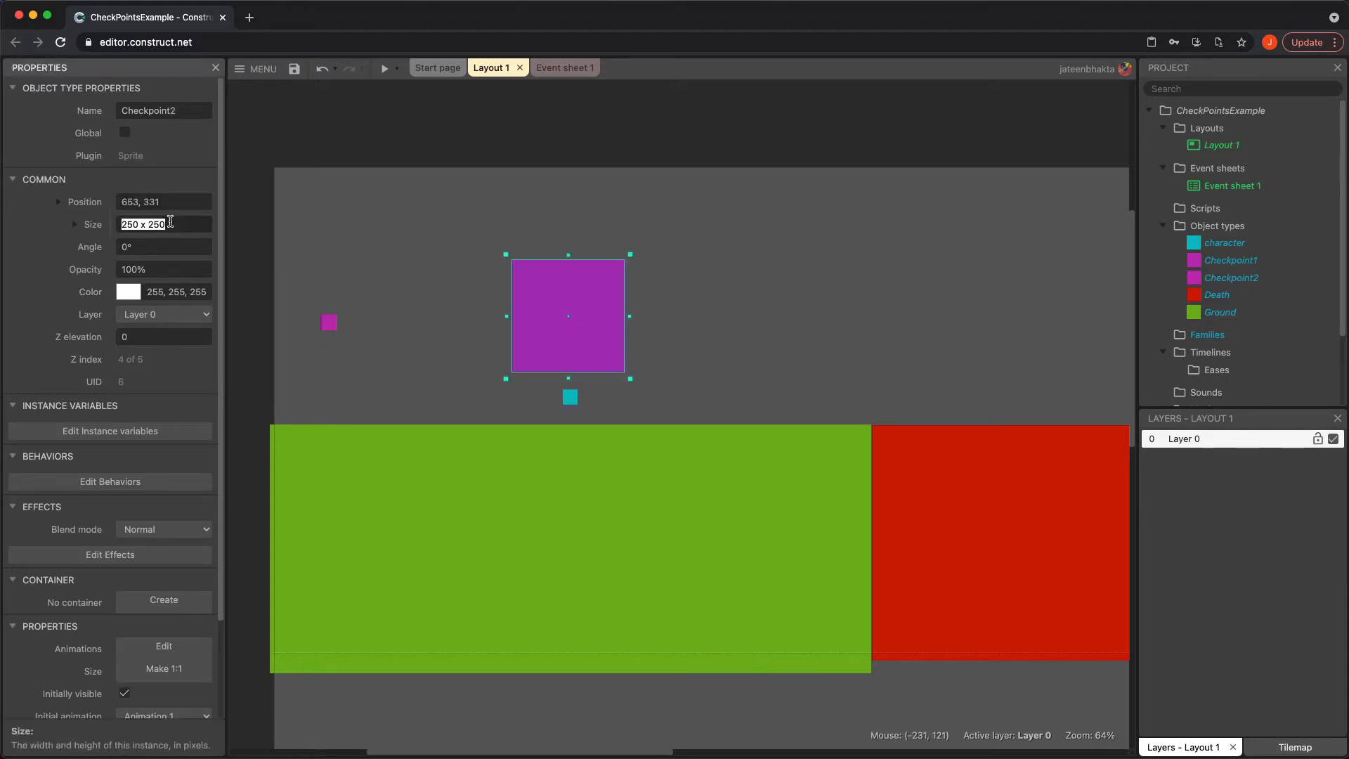
pyautogui.write('35.91657 x 35.91657')
pyautogui.press('Tab')
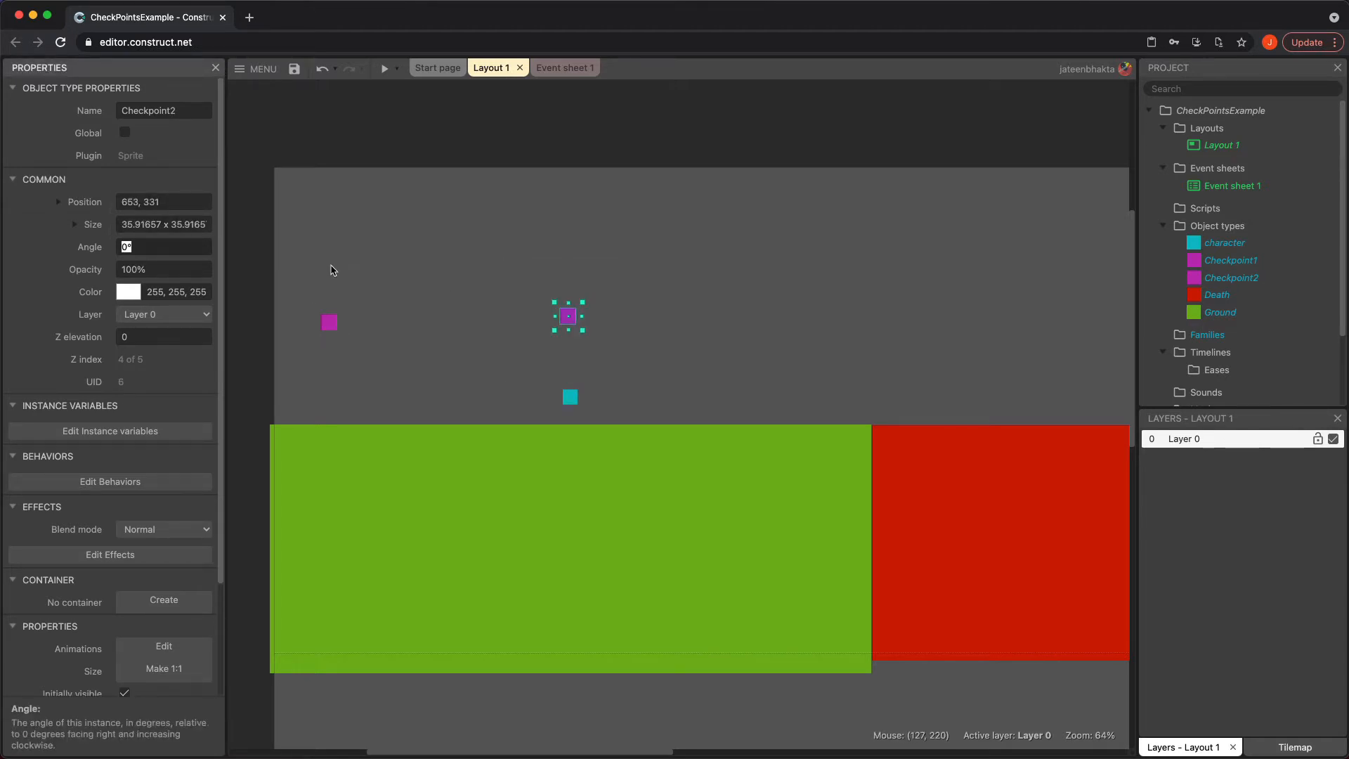
pyautogui.click(681, 352)
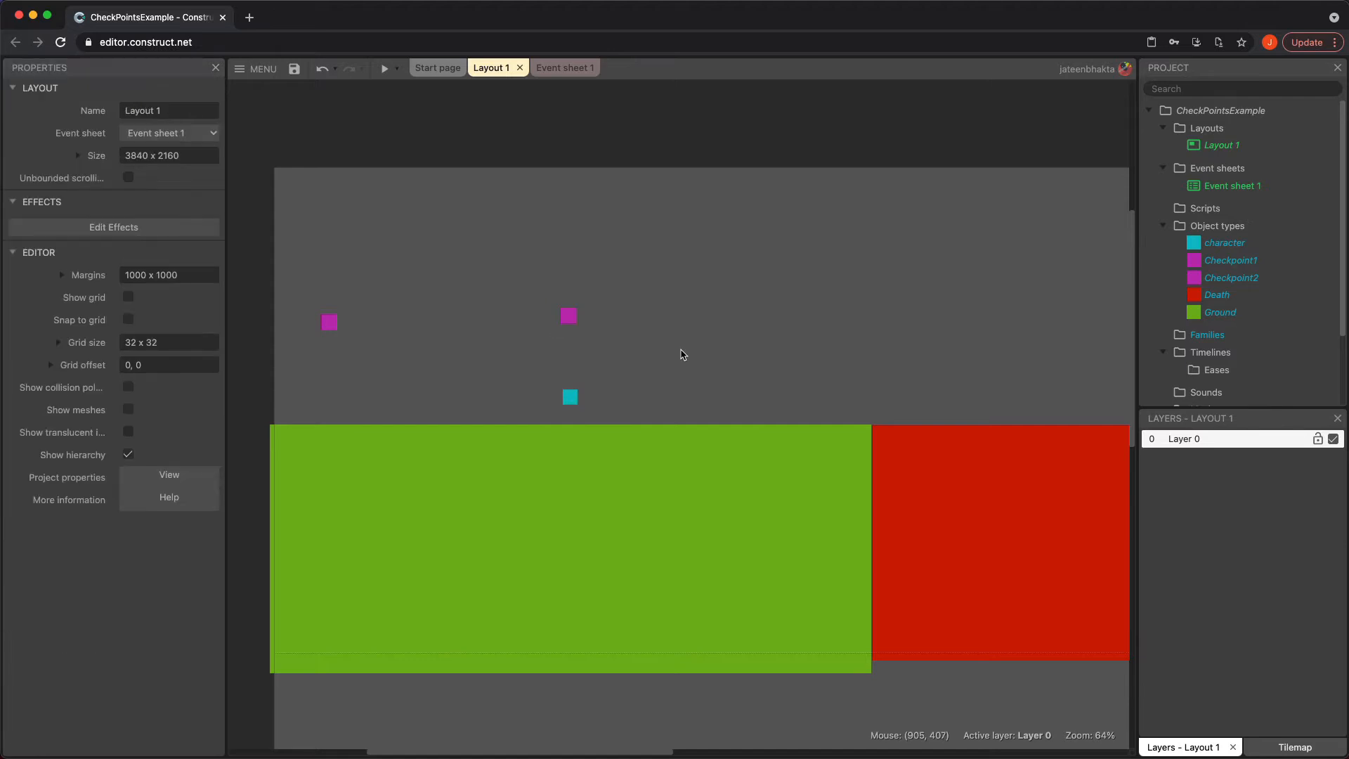
# Insert a new Sprite object named Checkpoint3
pyautogui.doubleClick(754, 354)
pyautogui.scroll(-3, 744, 351)
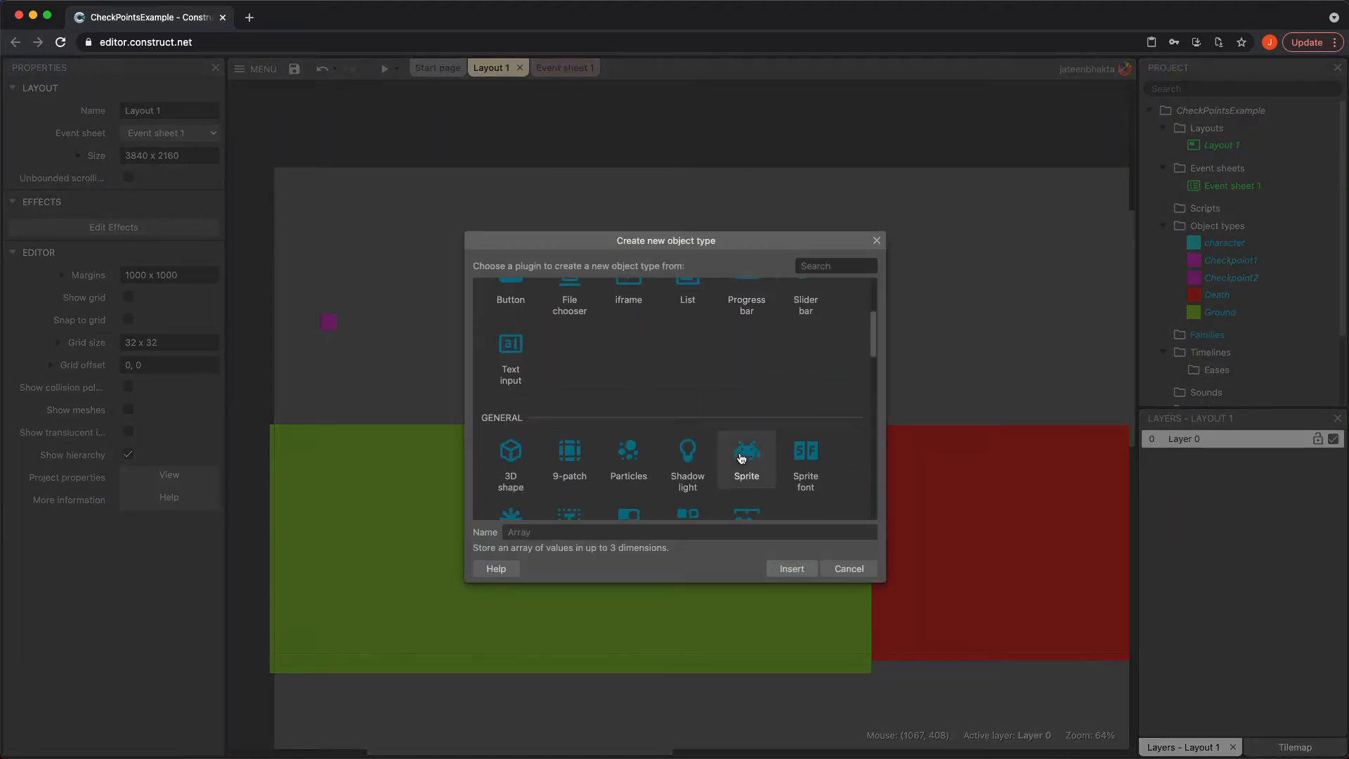
pyautogui.click(743, 458)
pyautogui.write('Check')
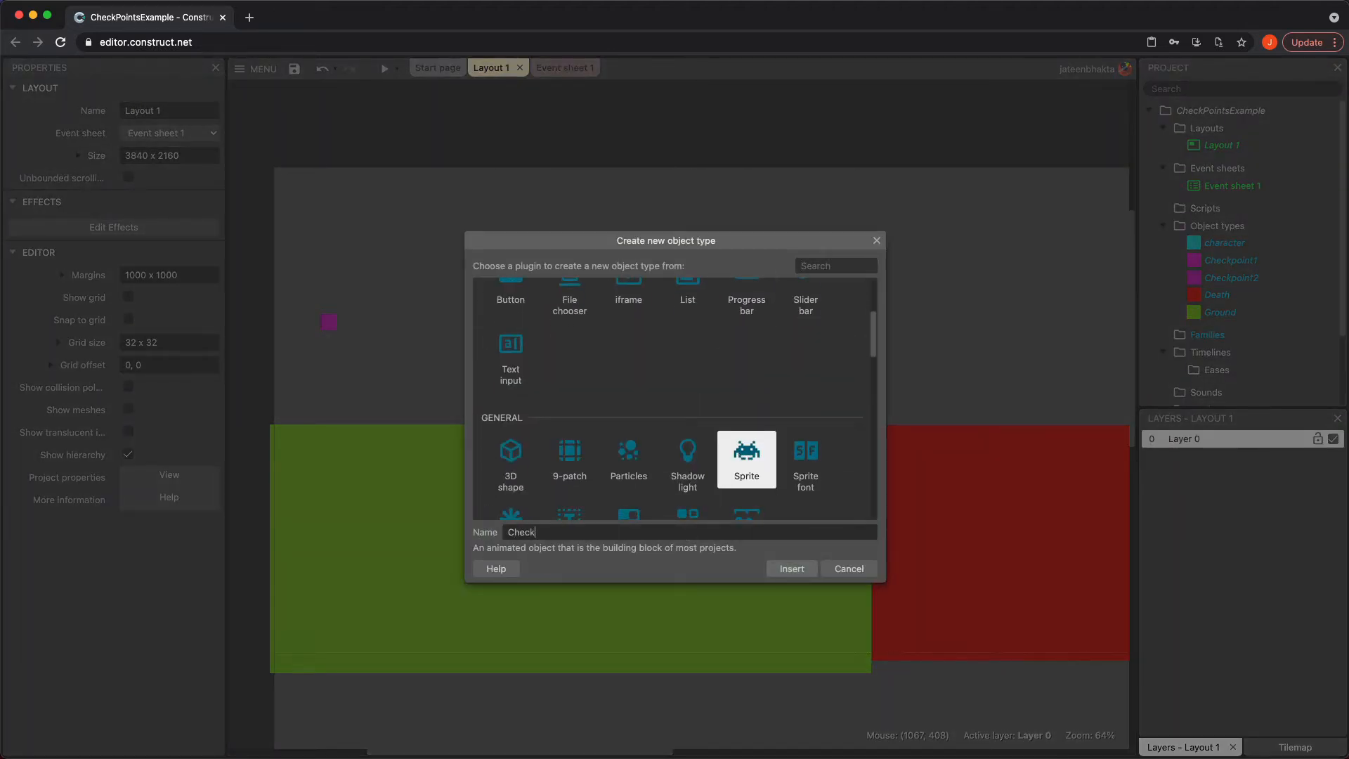
pyautogui.write('Poin')
pyautogui.press('BackSpace')
pyautogui.press('BackSpace')
pyautogui.press('BackSpace')
pyautogui.press('BackSpace')
pyautogui.write('point')
pyautogui.press('Return')
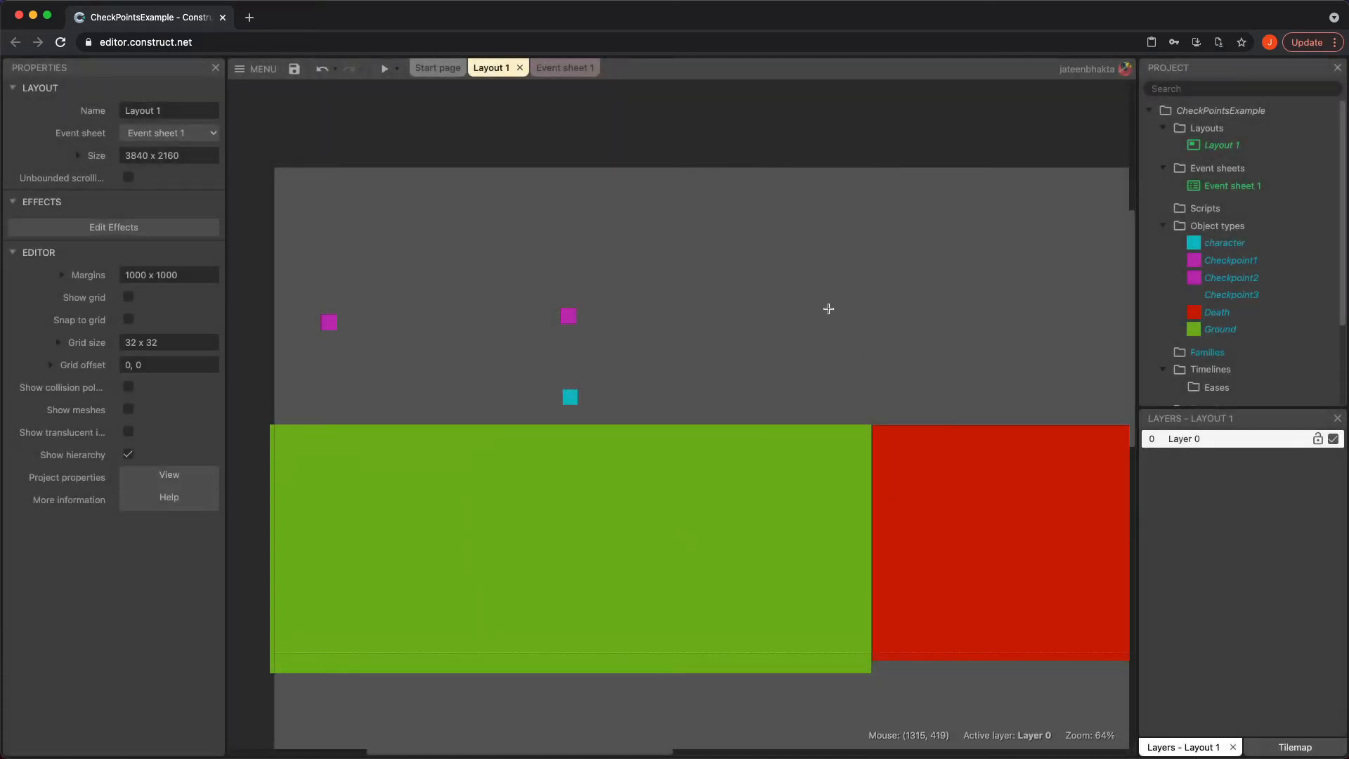
# Place Checkpoint3 to the right of the other checkpoints and fill its image with magenta
pyautogui.click(783, 314)
pyautogui.click(736, 325)
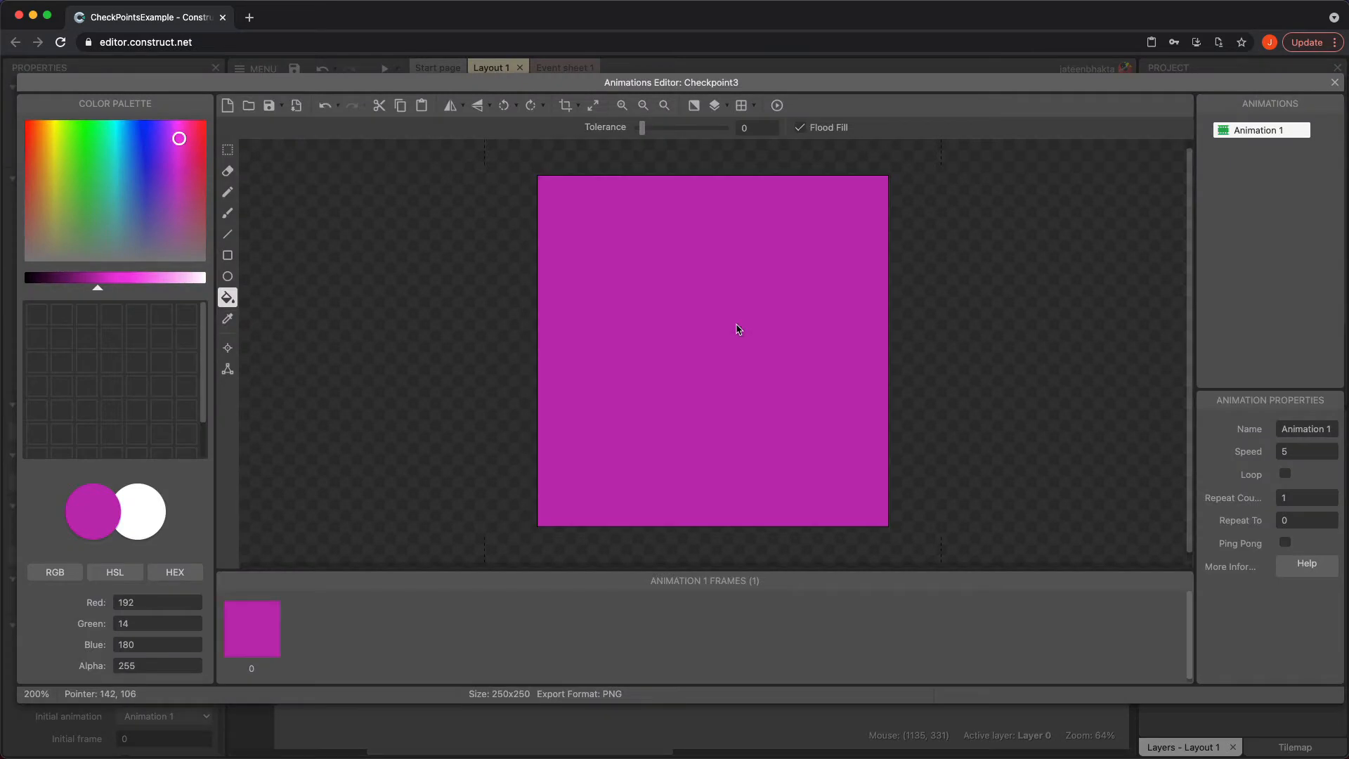
pyautogui.click(1334, 82)
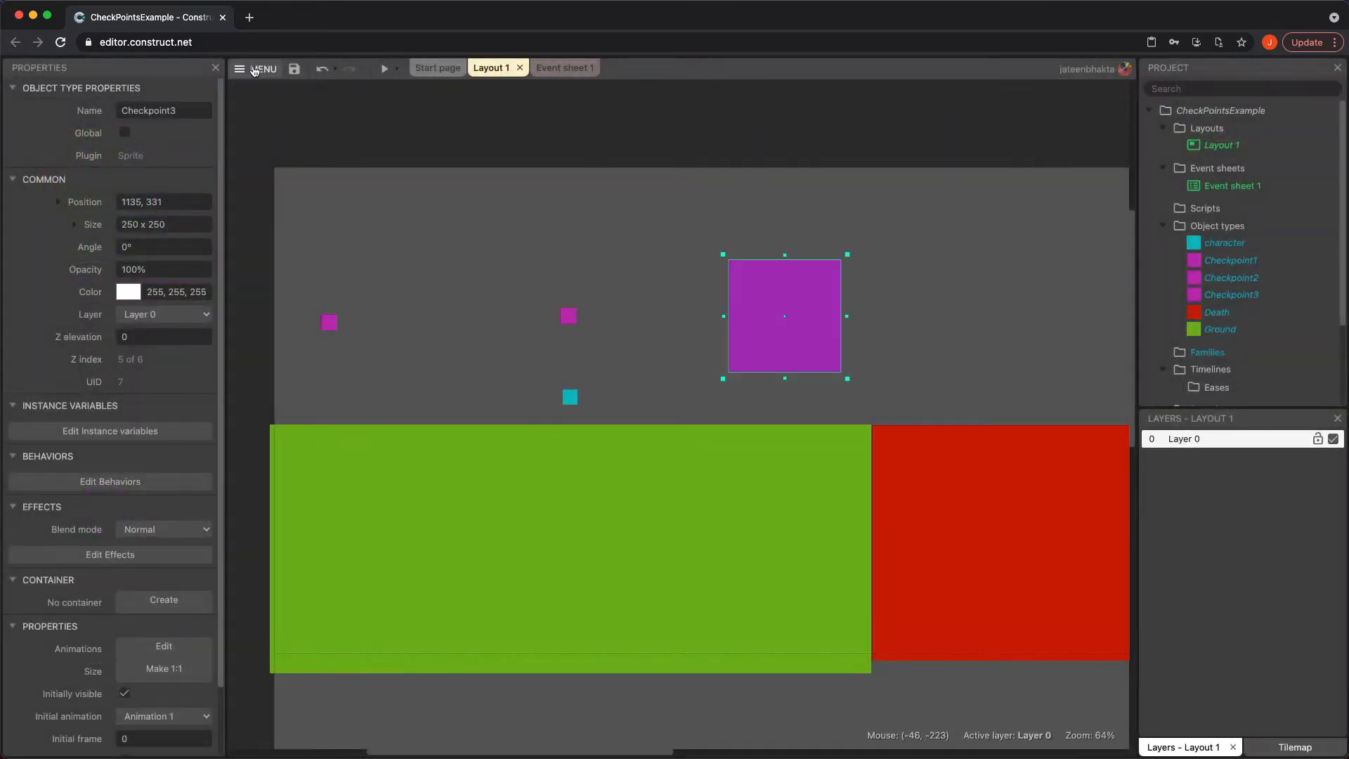
# Set Checkpoint3's size to 35.91657 x 35.9165 by pasting the copied size
pyautogui.click(186, 224)
pyautogui.write('35.91657 x 35.91657')
pyautogui.press('Tab')
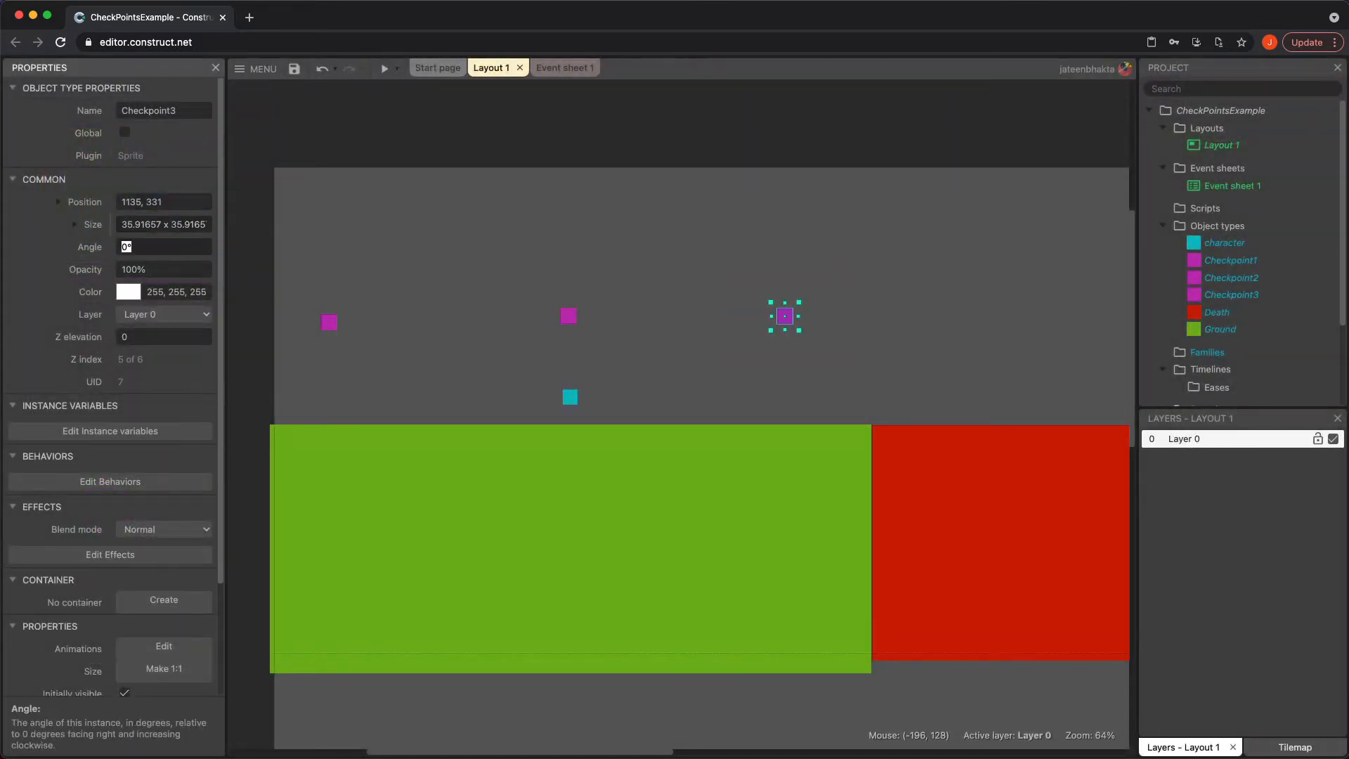
pyautogui.click(653, 328)
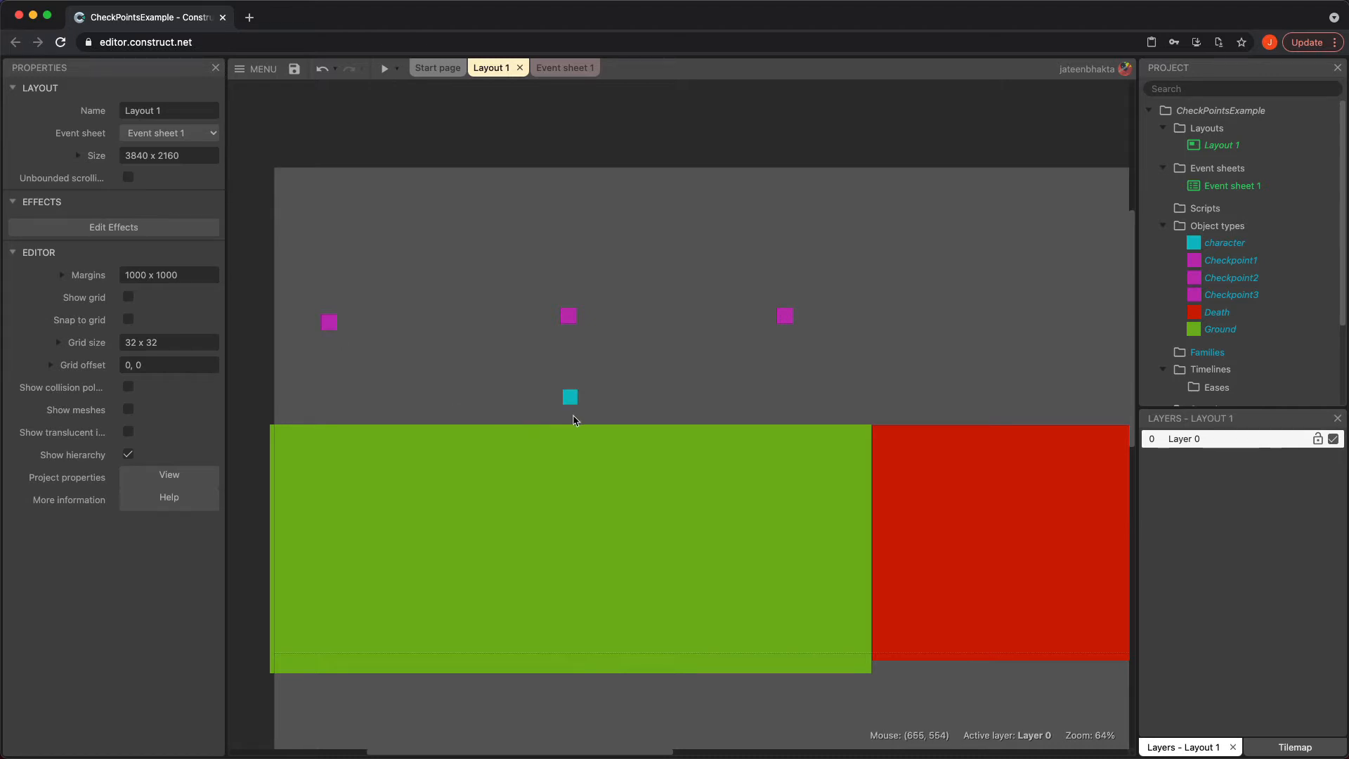
# Move the character to the far left and narrow the Ground into a platform about 369 x 553 beneath it
pyautogui.moveTo(570, 397); pyautogui.dragTo(305, 399)
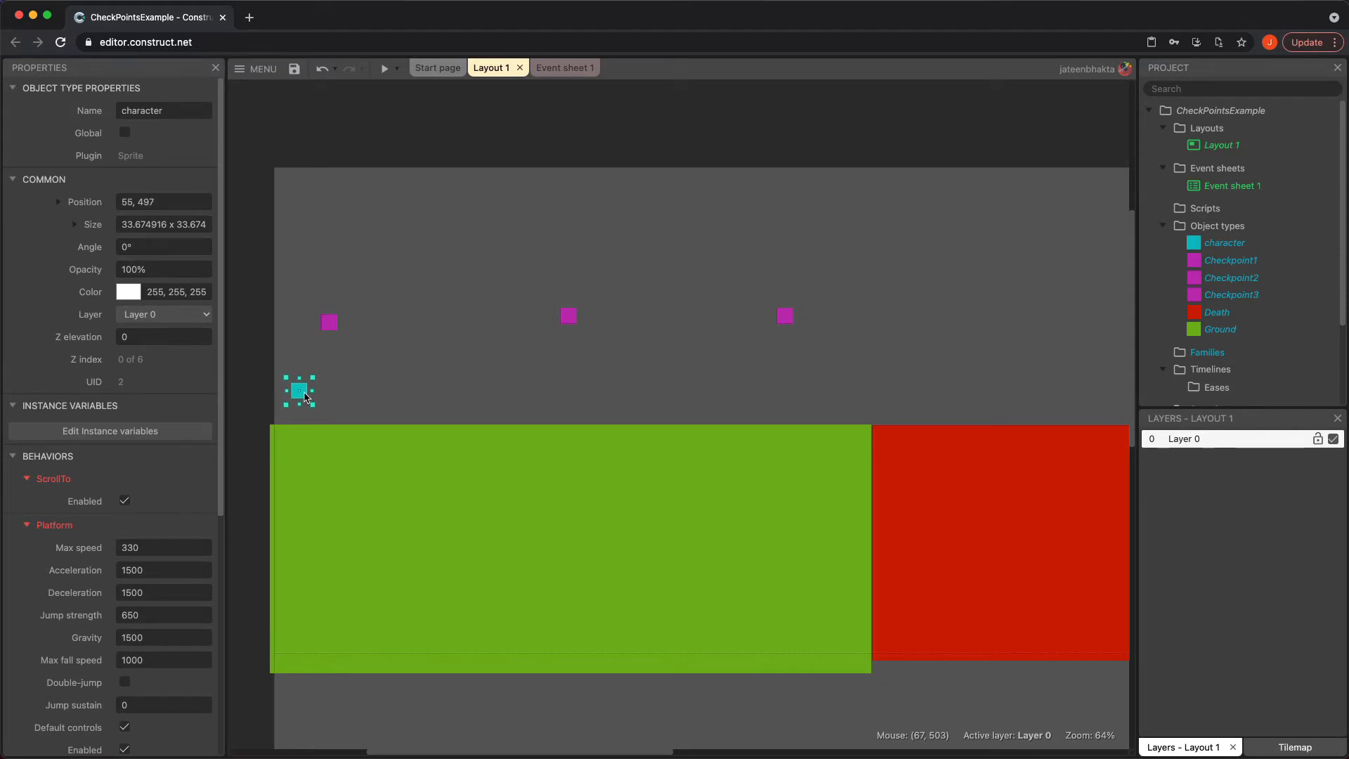
pyautogui.click(870, 569)
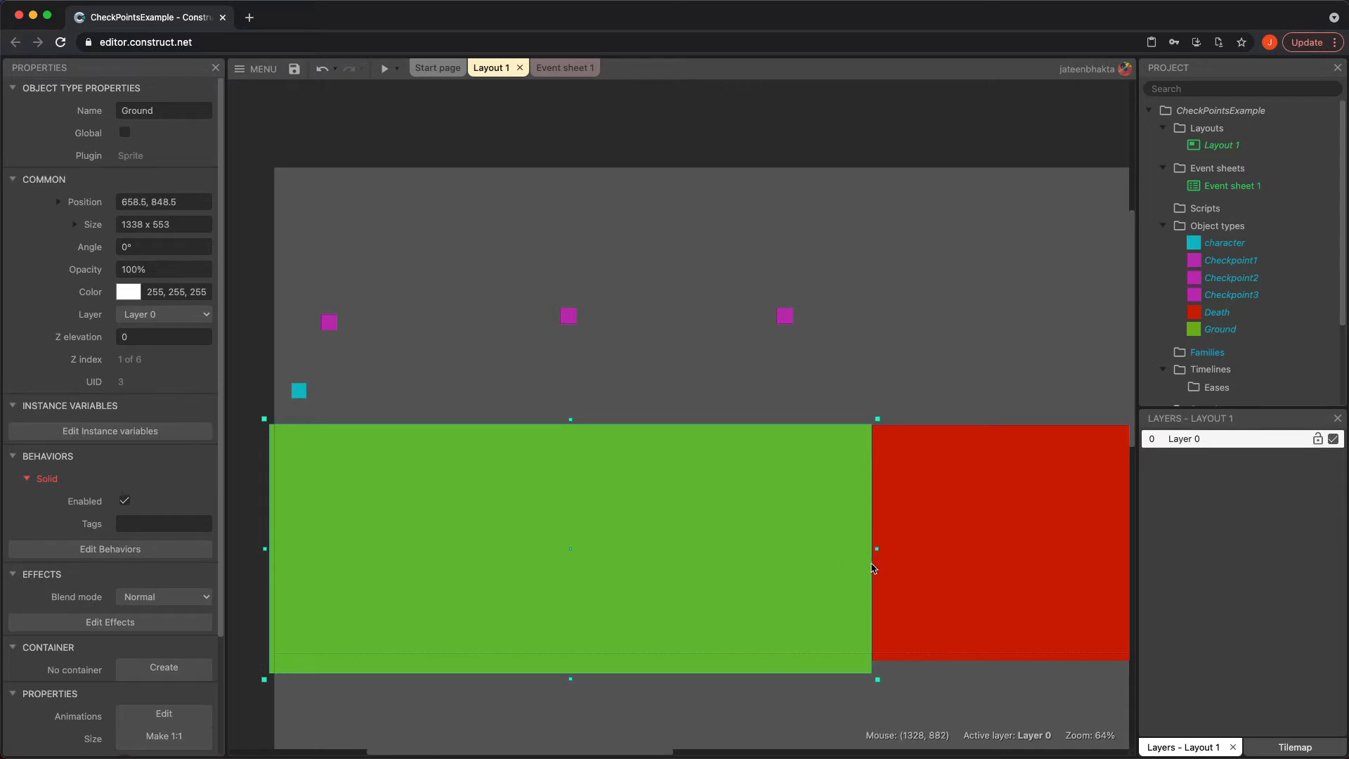
pyautogui.moveTo(819, 560); pyautogui.dragTo(805, 560)
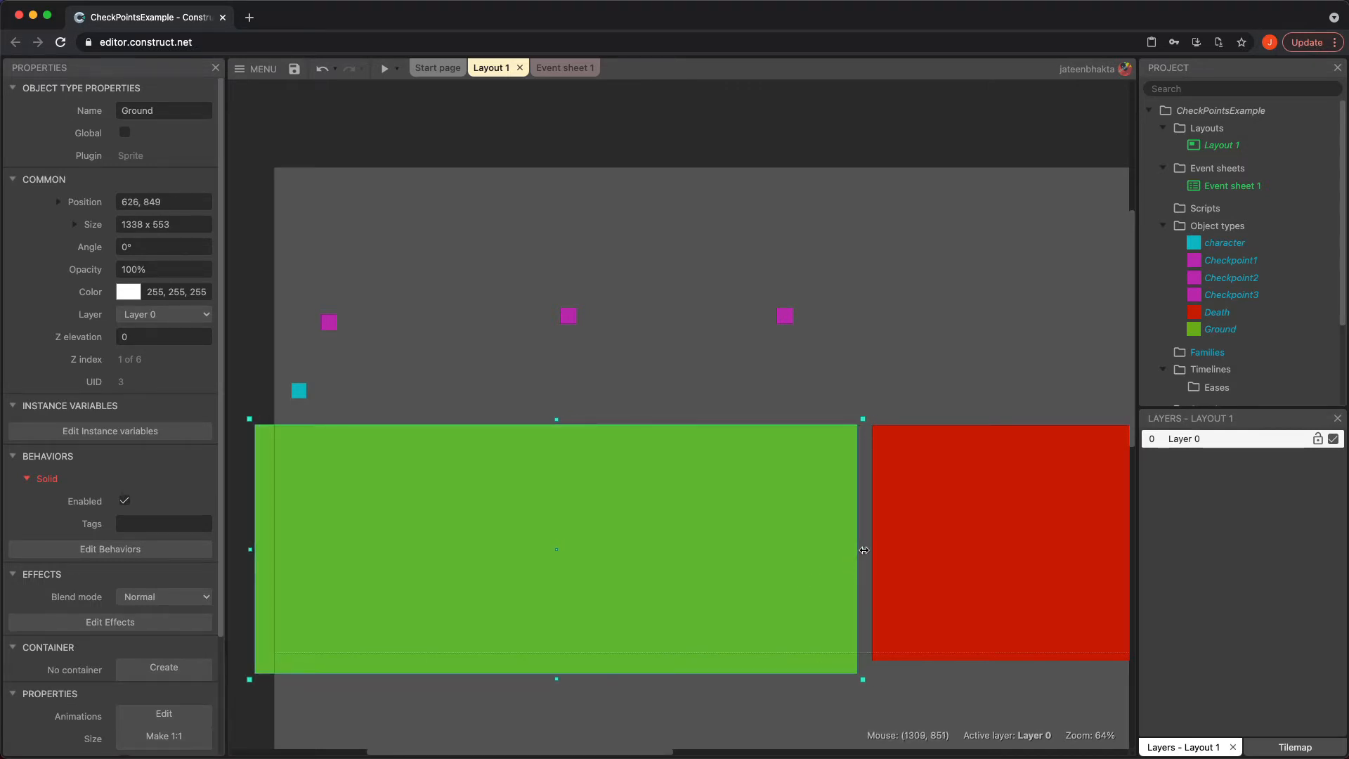
pyautogui.moveTo(862, 549); pyautogui.dragTo(427, 489)
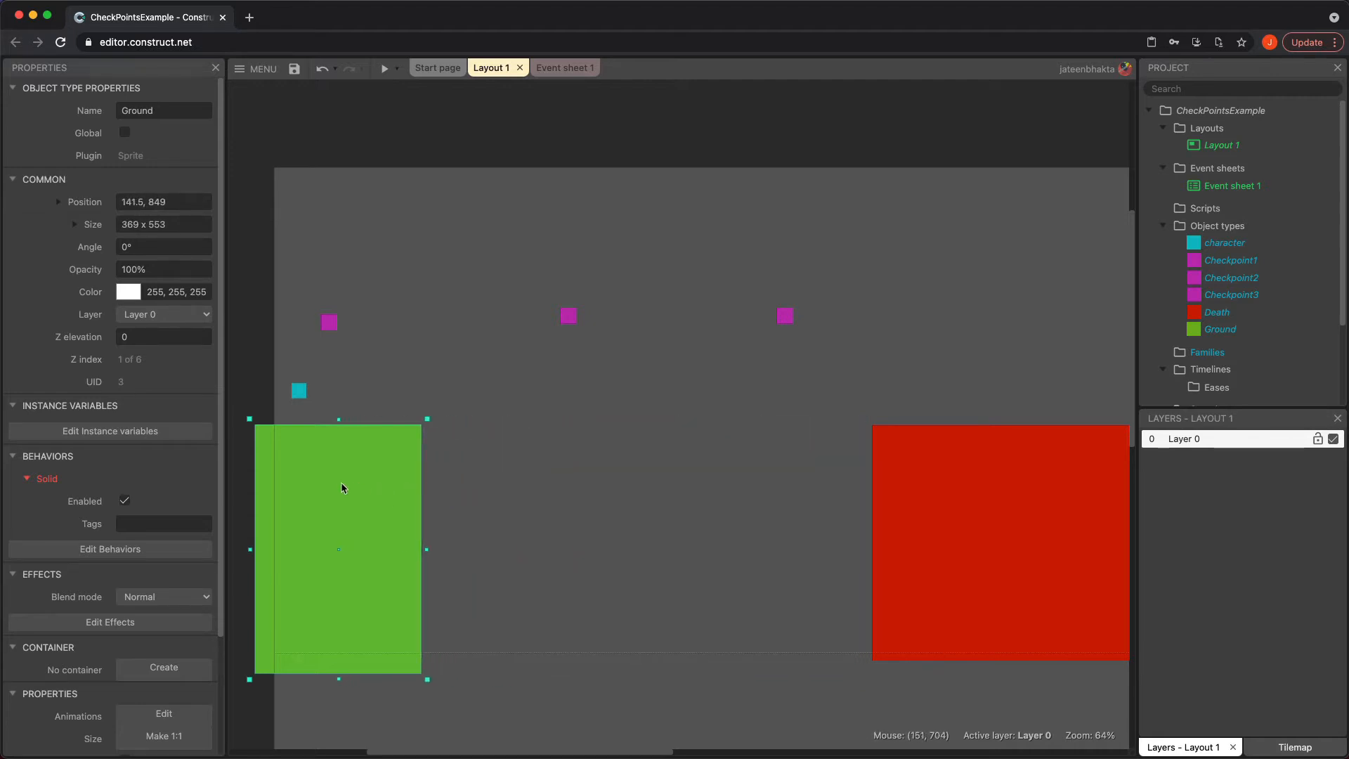
pyautogui.moveTo(342, 487); pyautogui.dragTo(362, 480)
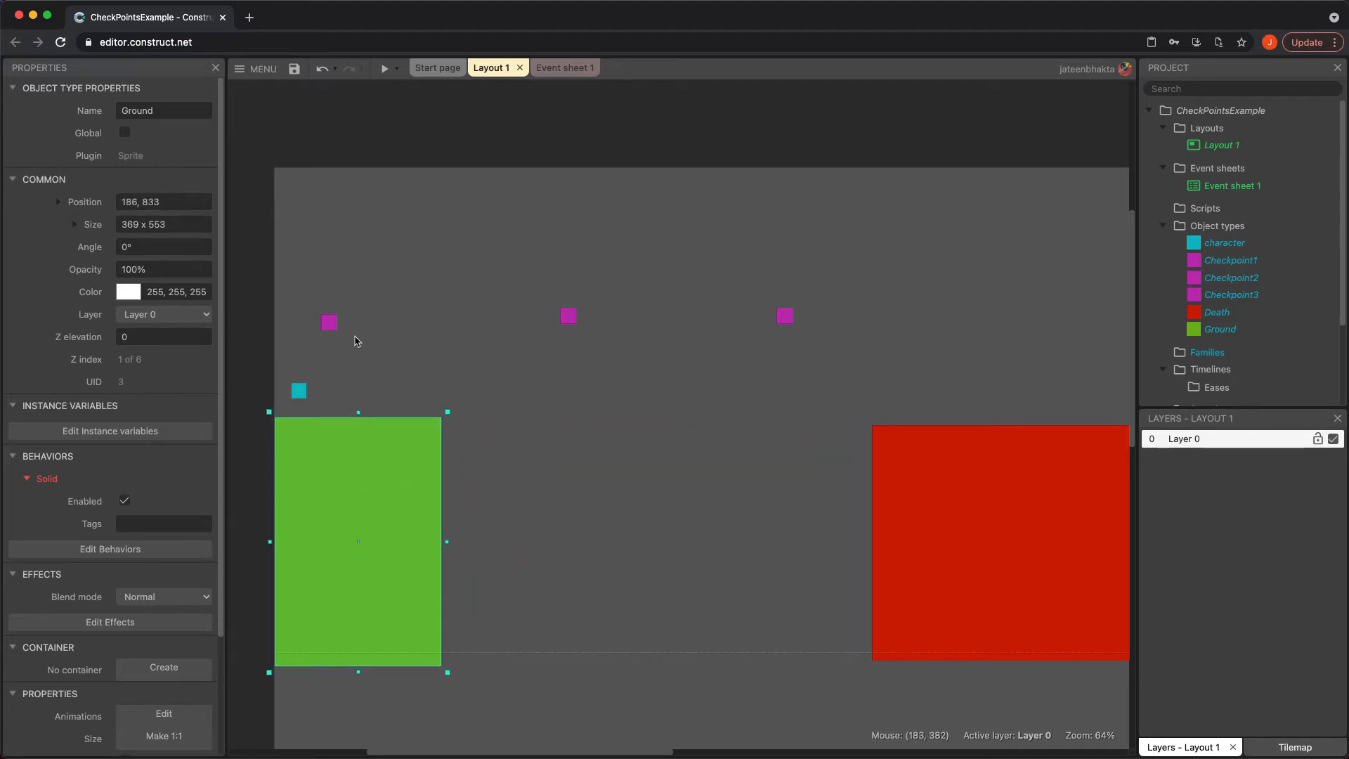
# Nudge Checkpoint1 slightly right and paste a copy of the Ground as a second platform further right
pyautogui.moveTo(329, 322); pyautogui.dragTo(356, 327)
pyautogui.click(358, 534)
pyautogui.hotkey('ctrl', 'v')
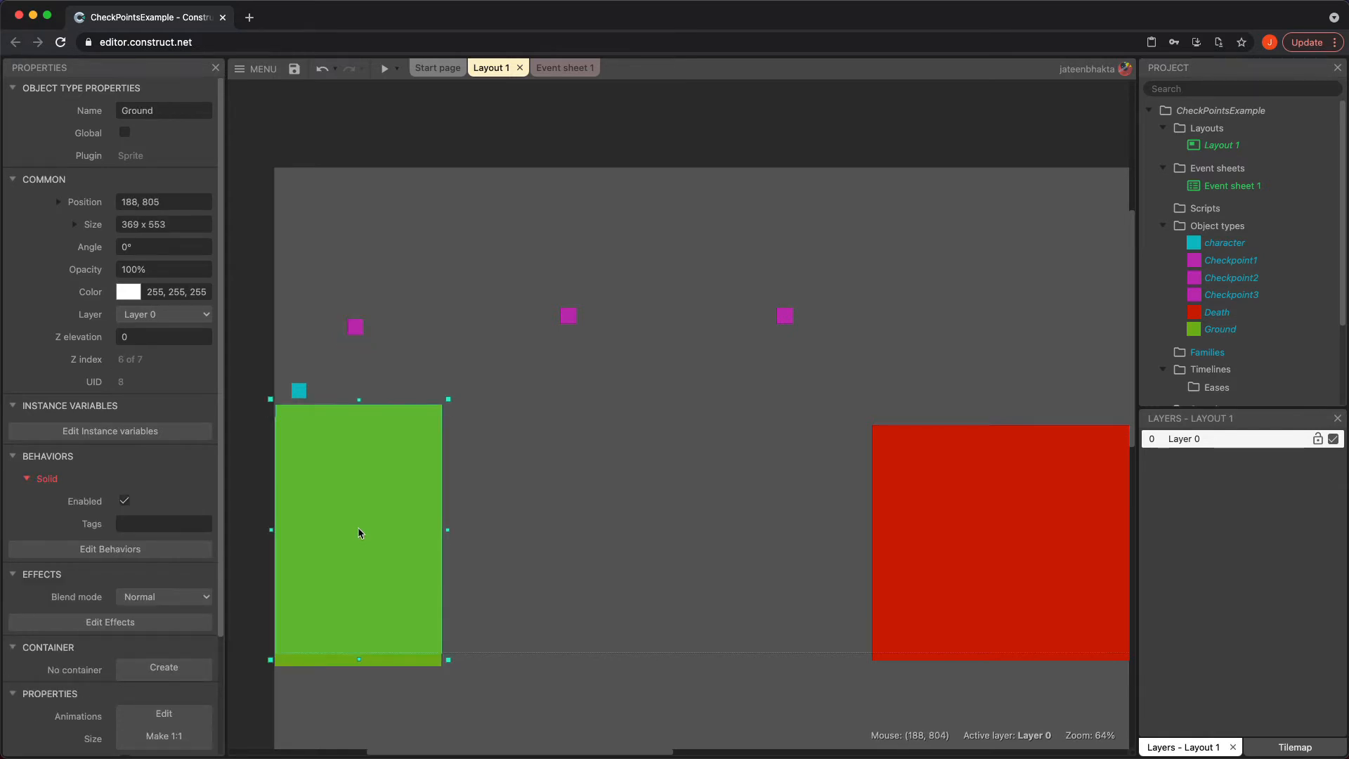
pyautogui.moveTo(349, 505); pyautogui.dragTo(556, 520)
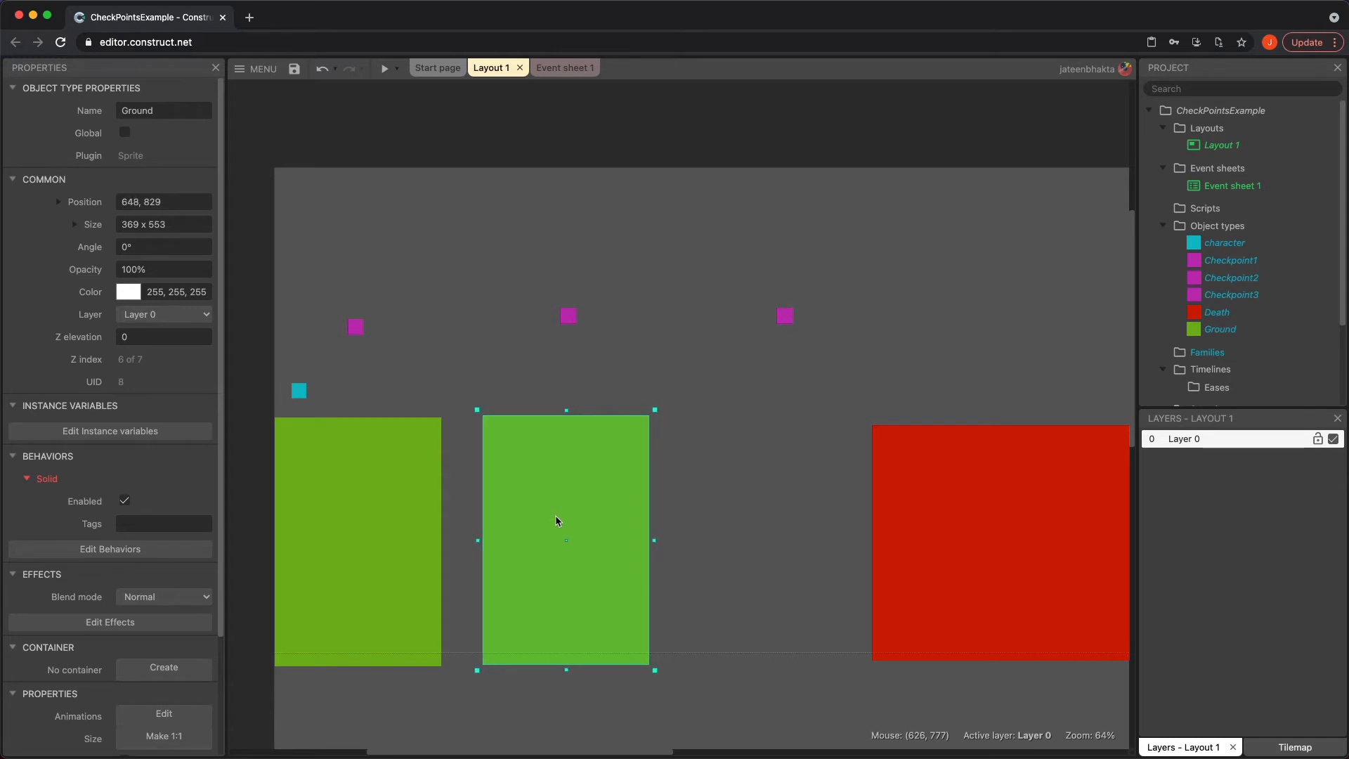
# Paste a third Ground platform to the right of the second one and align it
pyautogui.click(740, 607)
pyautogui.hotkey('ctrl', 'v')
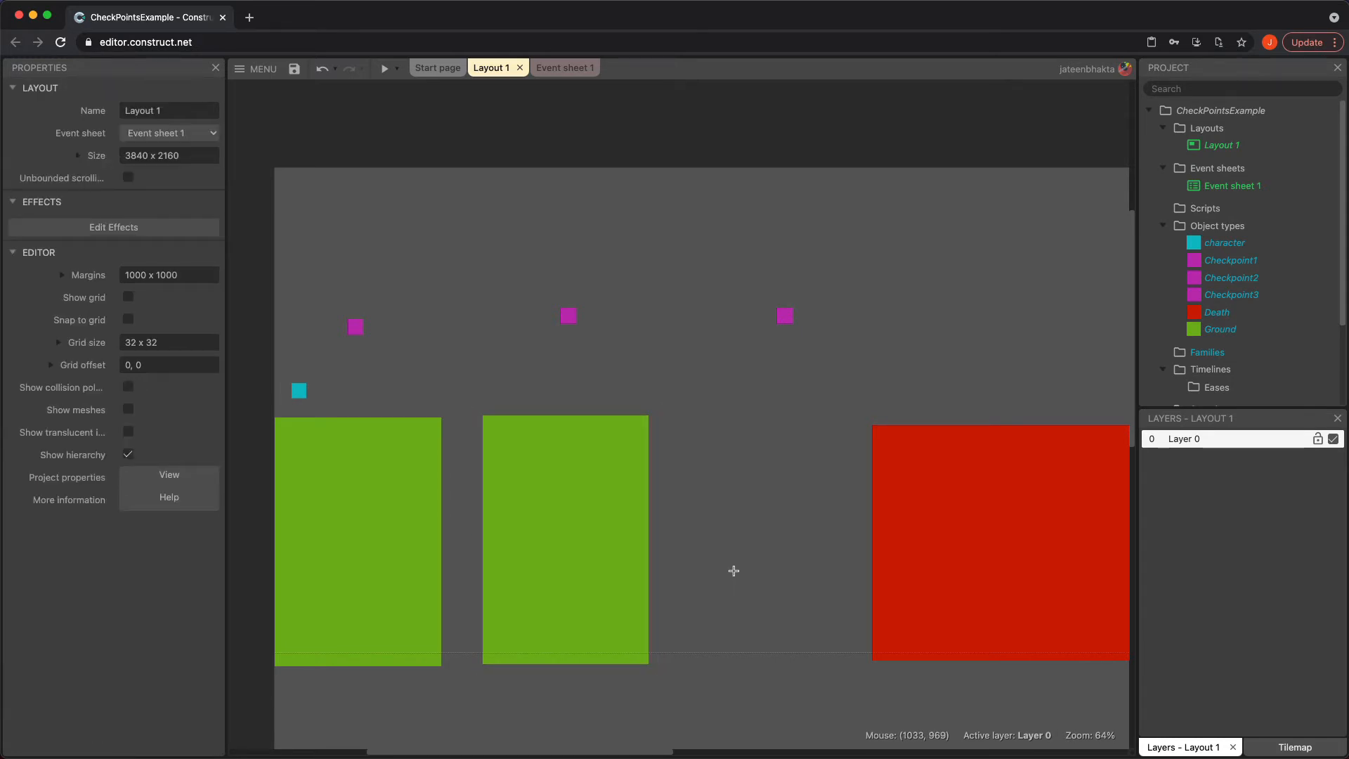
pyautogui.click(788, 508)
pyautogui.moveTo(799, 465); pyautogui.dragTo(799, 494)
# Move the Death block below the platforms and stretch it leftward across the bottom of the layout
pyautogui.moveTo(1008, 539); pyautogui.dragTo(709, 665)
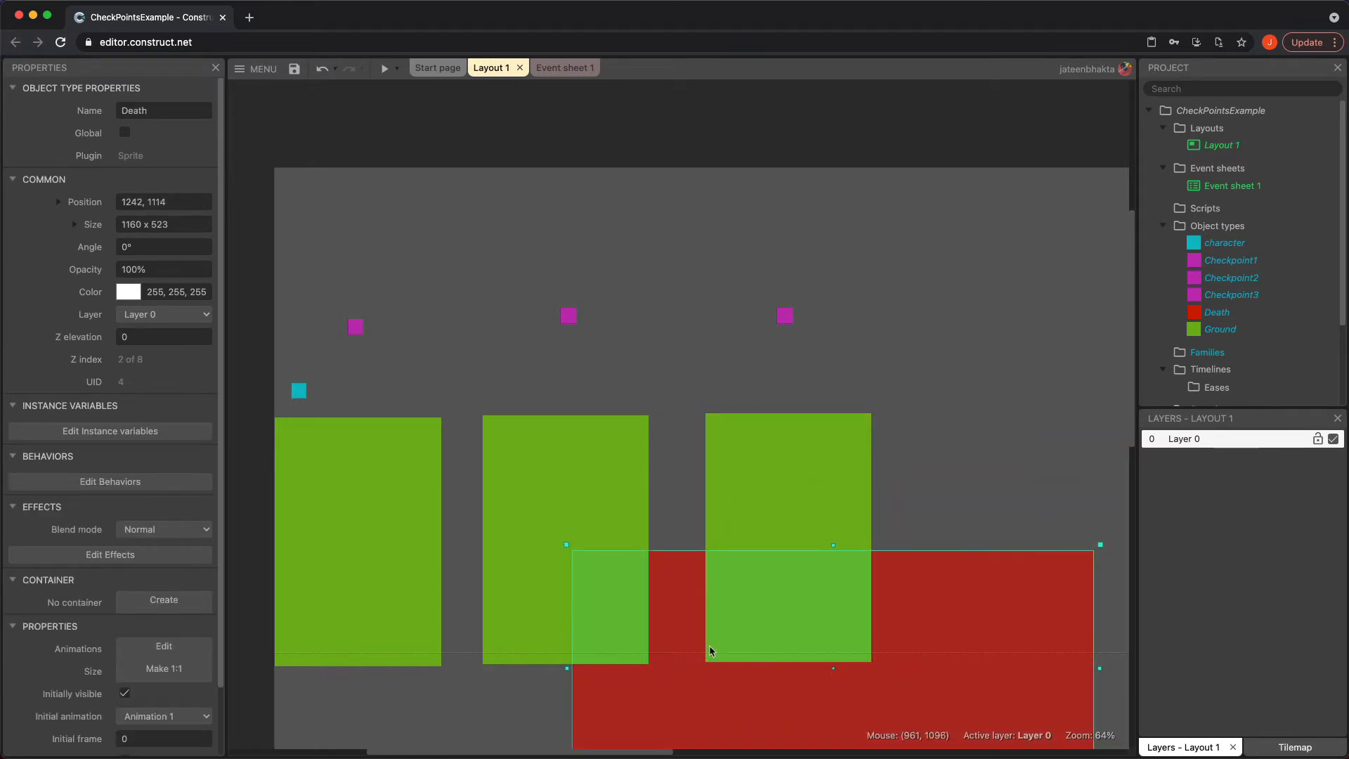
pyautogui.moveTo(567, 669); pyautogui.dragTo(239, 623)
pyautogui.click(1126, 532)
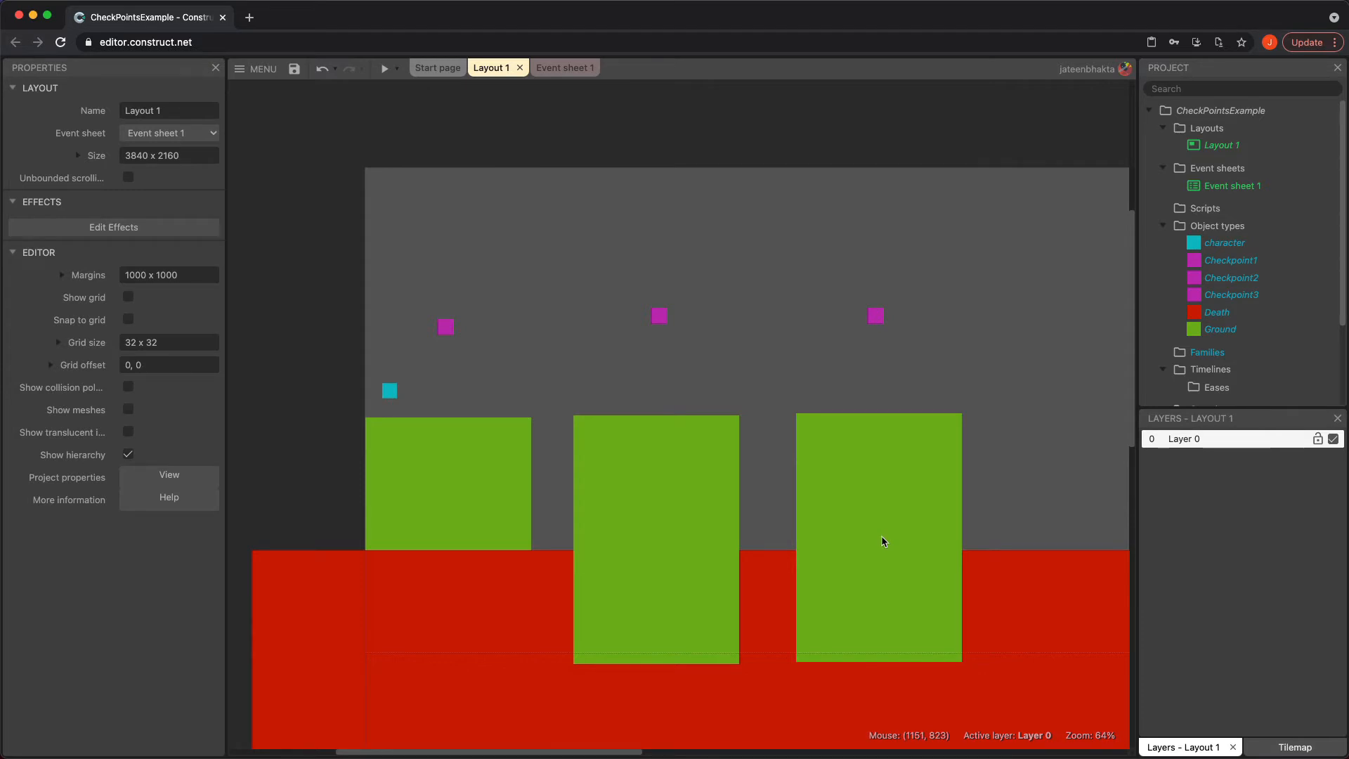
# Reorder the first Ground platform above the Death block using the Z order bar
pyautogui.click(451, 482)
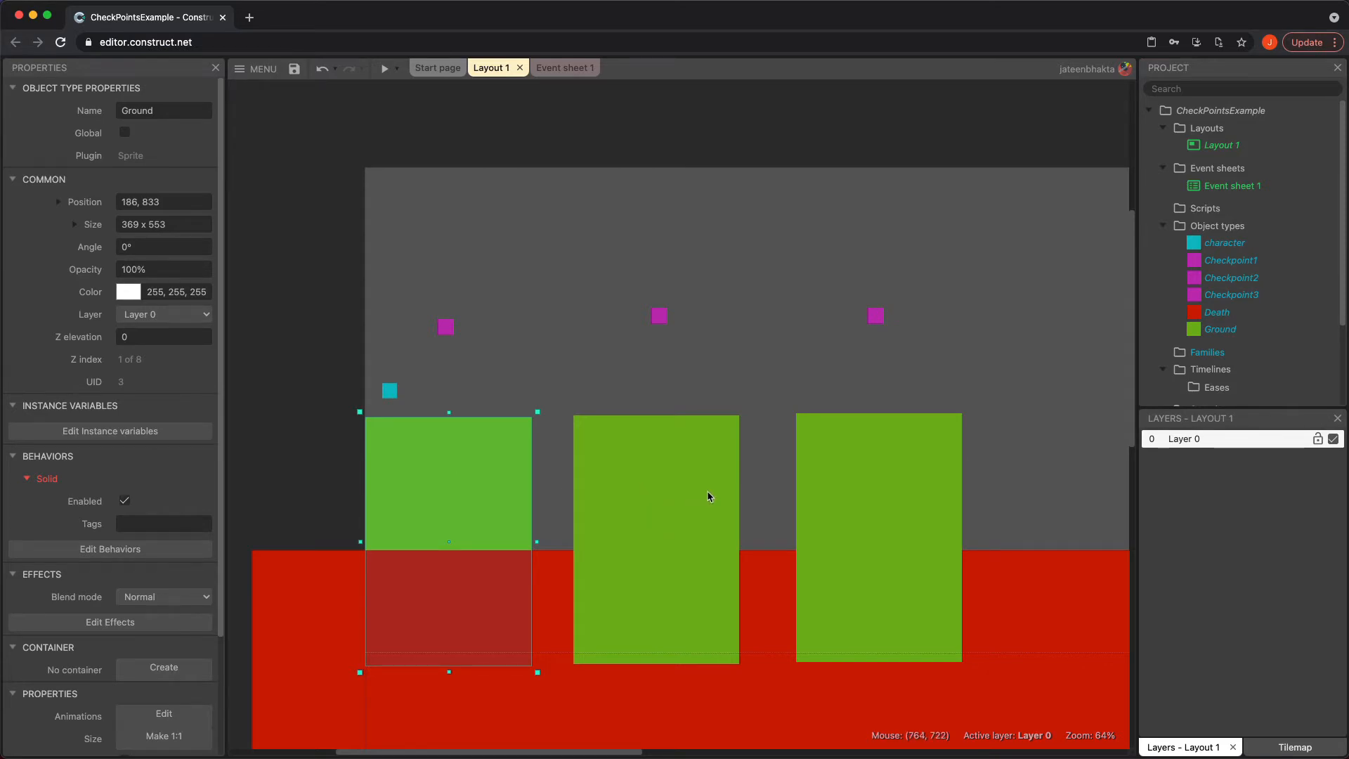
pyautogui.rightClick(421, 479)
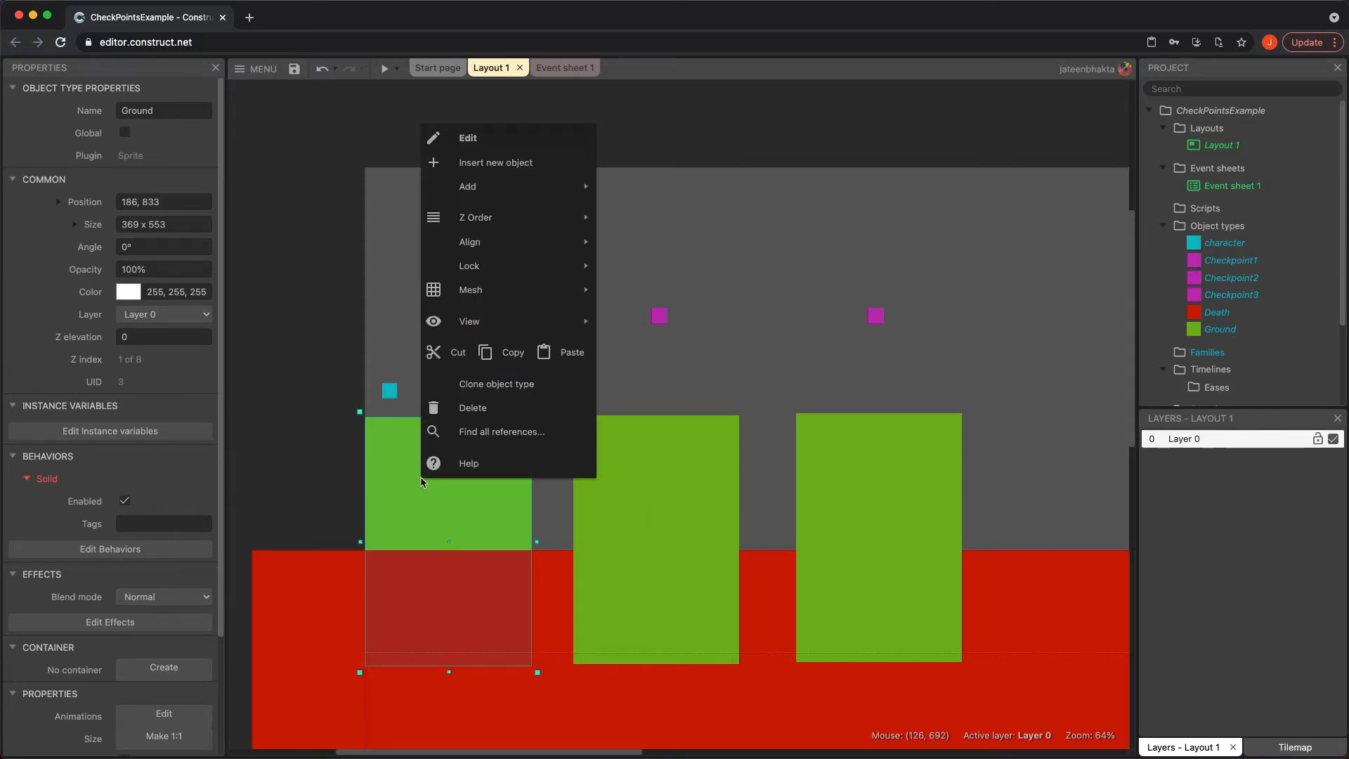
pyautogui.moveTo(573, 227)
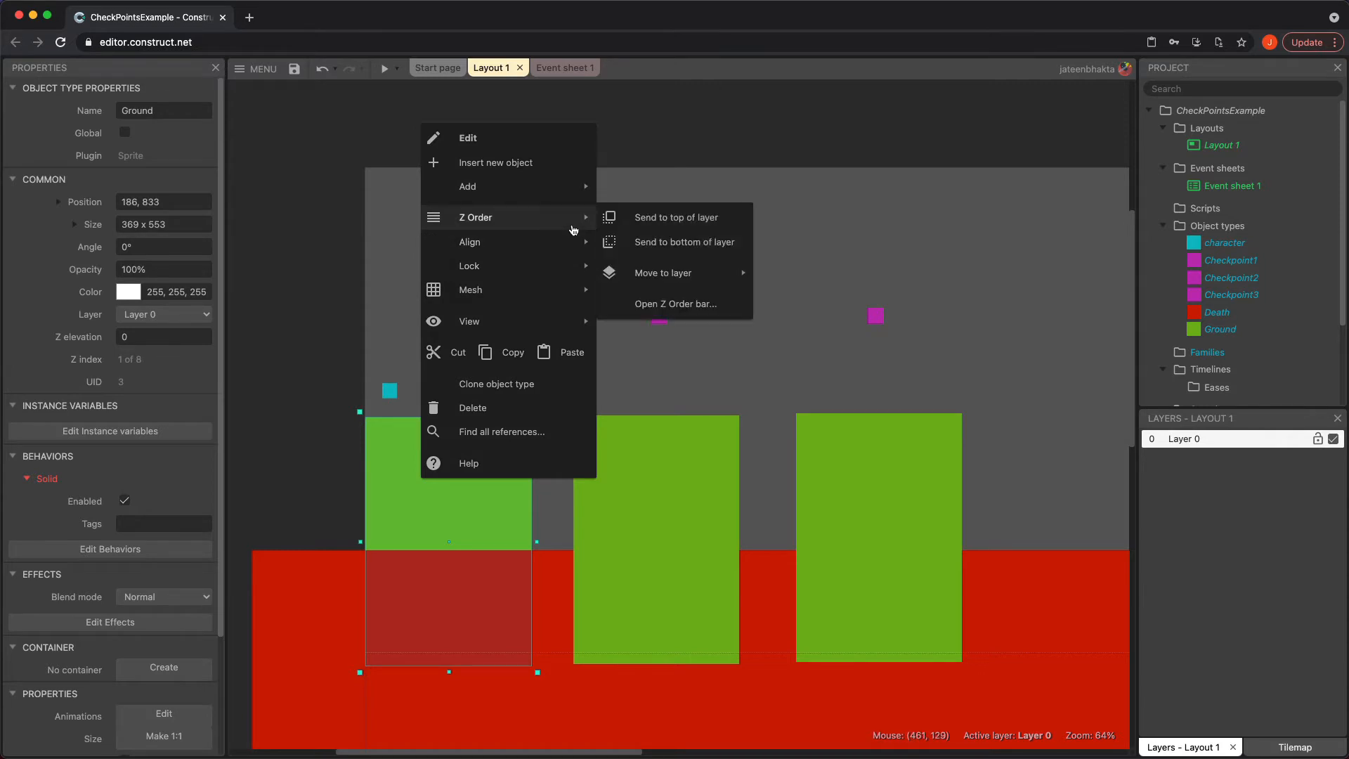
pyautogui.moveTo(689, 278)
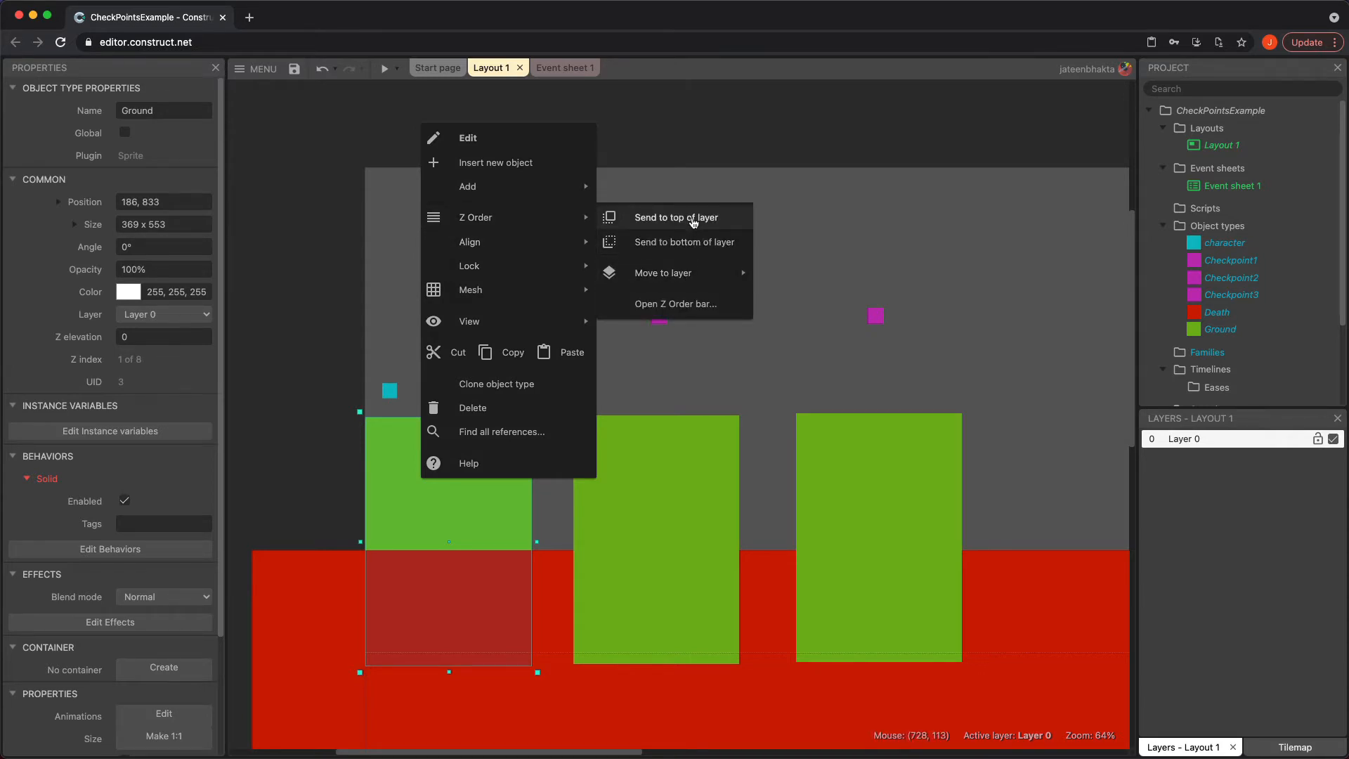
pyautogui.click(688, 310)
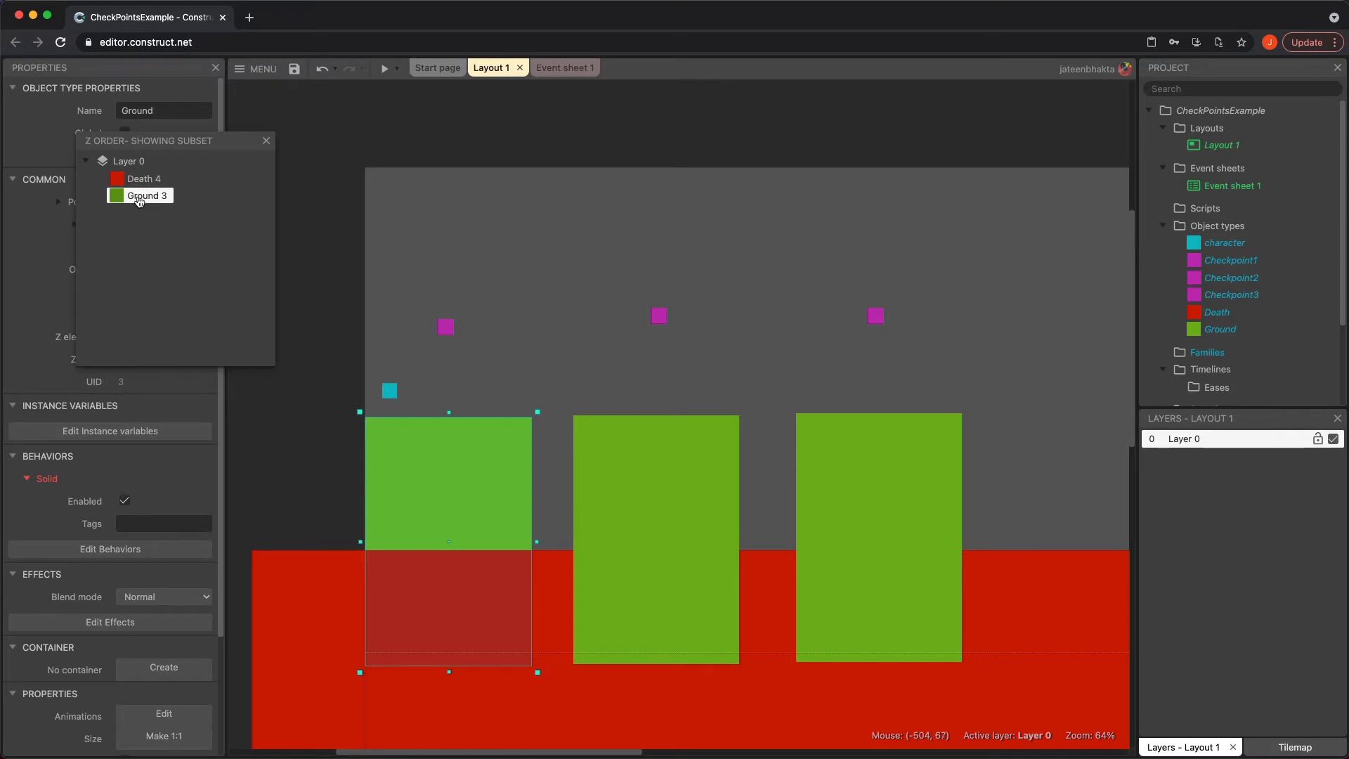
pyautogui.moveTo(138, 196); pyautogui.dragTo(139, 179)
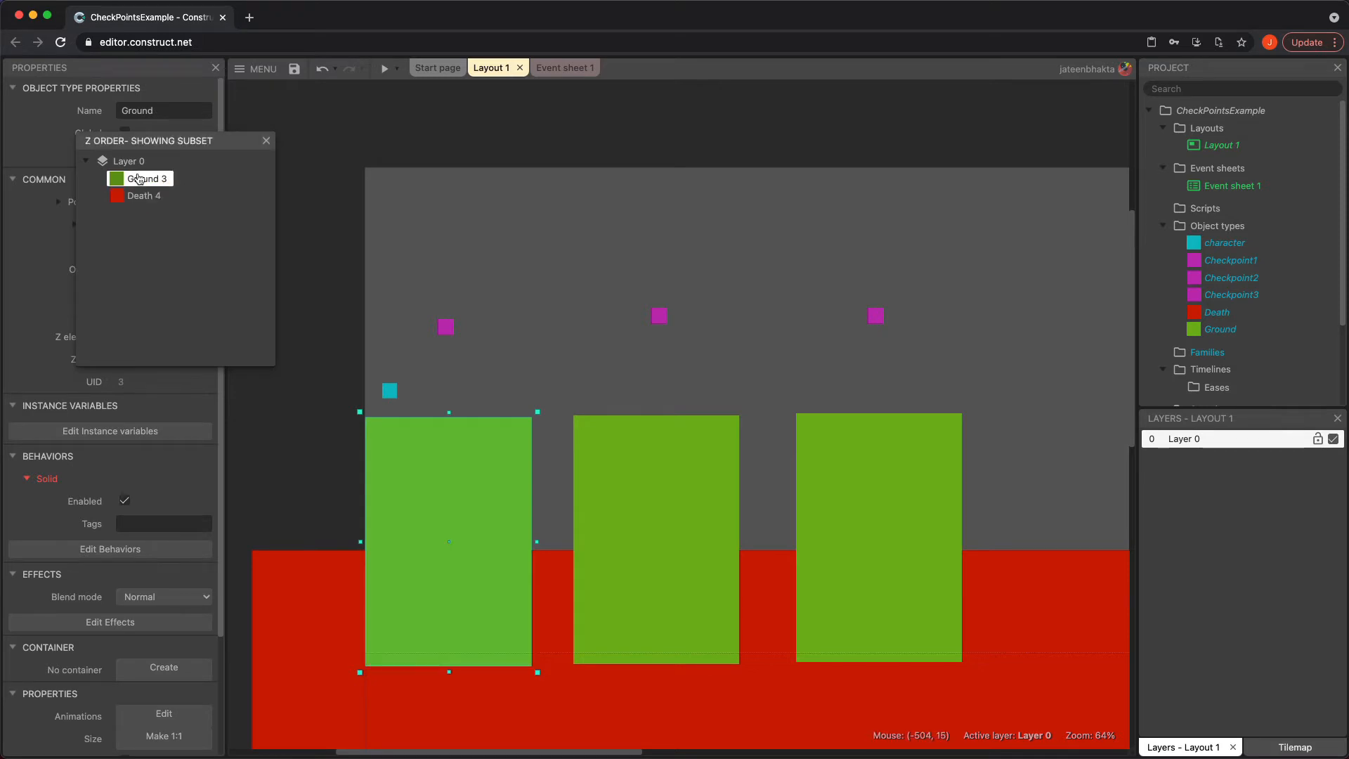
pyautogui.click(268, 141)
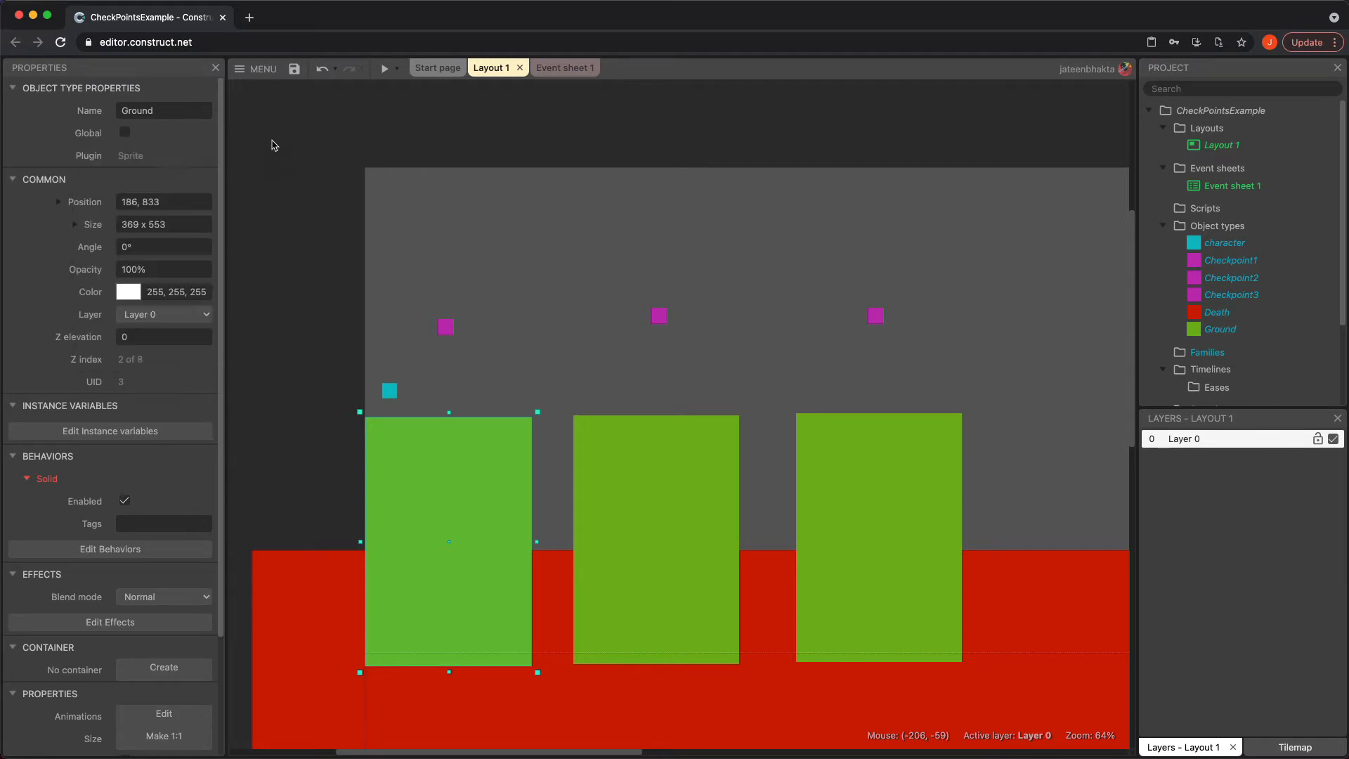
# Nudge the second Ground platform slightly to the right
pyautogui.click(608, 236)
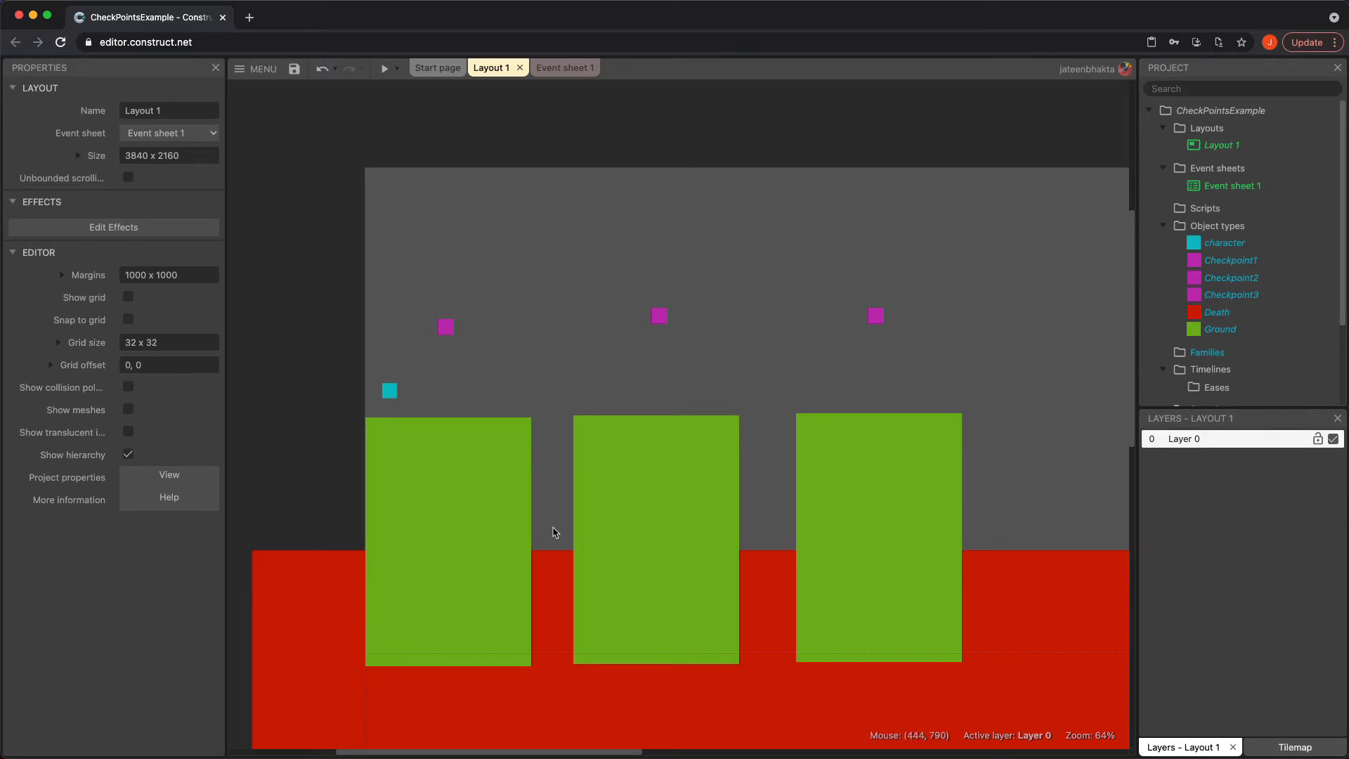
pyautogui.moveTo(638, 509); pyautogui.dragTo(649, 506)
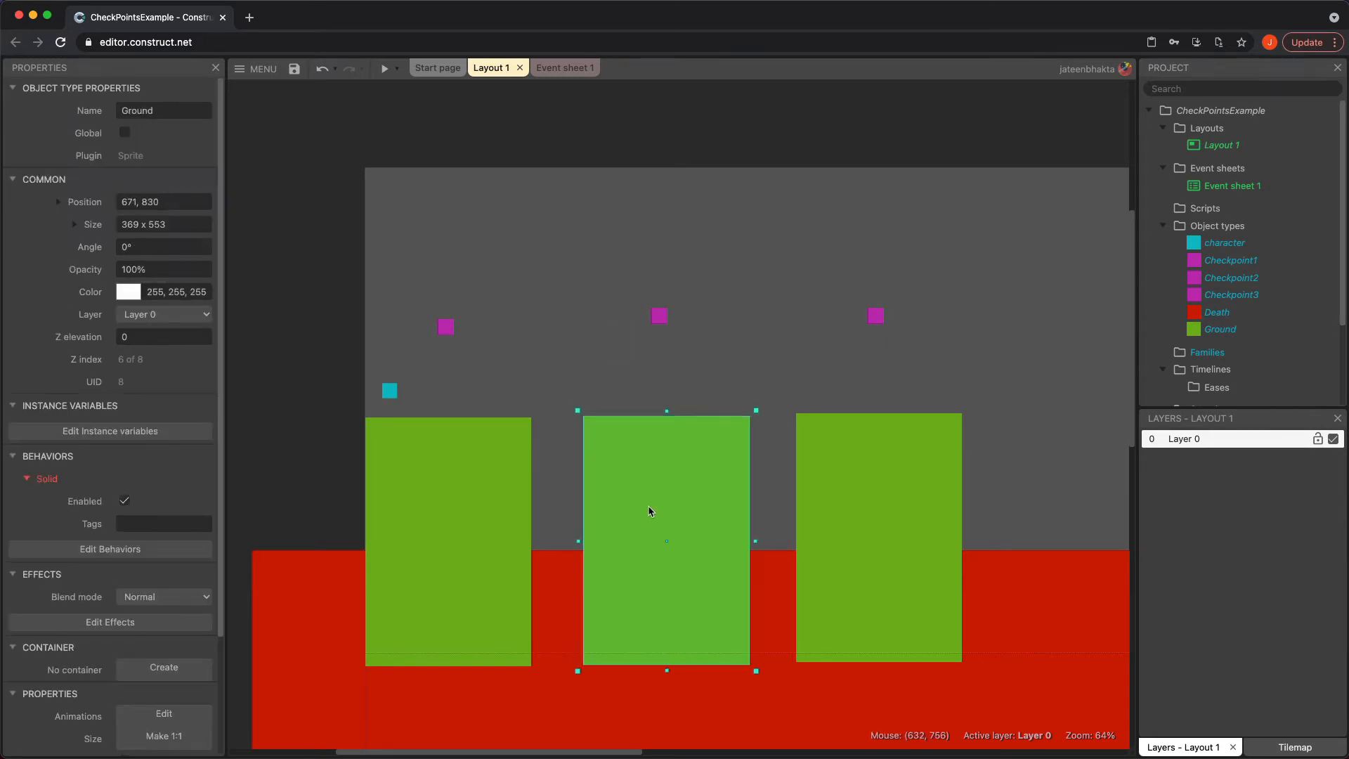
pyautogui.click(765, 366)
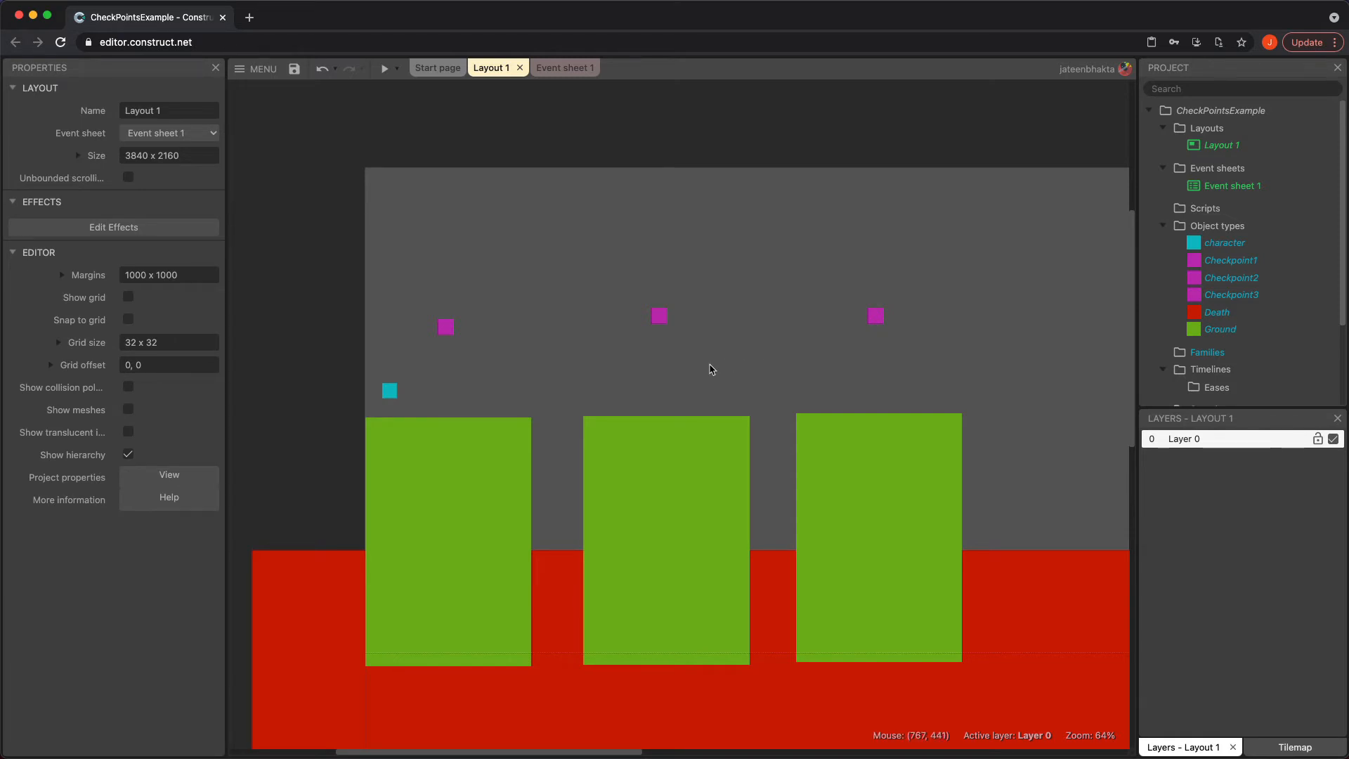
# Insert a new Sprite named CheckpointTrigger and place it above the first platform
pyautogui.doubleClick(632, 190)
pyautogui.scroll(-1, 659, 503)
pyautogui.scroll(-1, 659, 503)
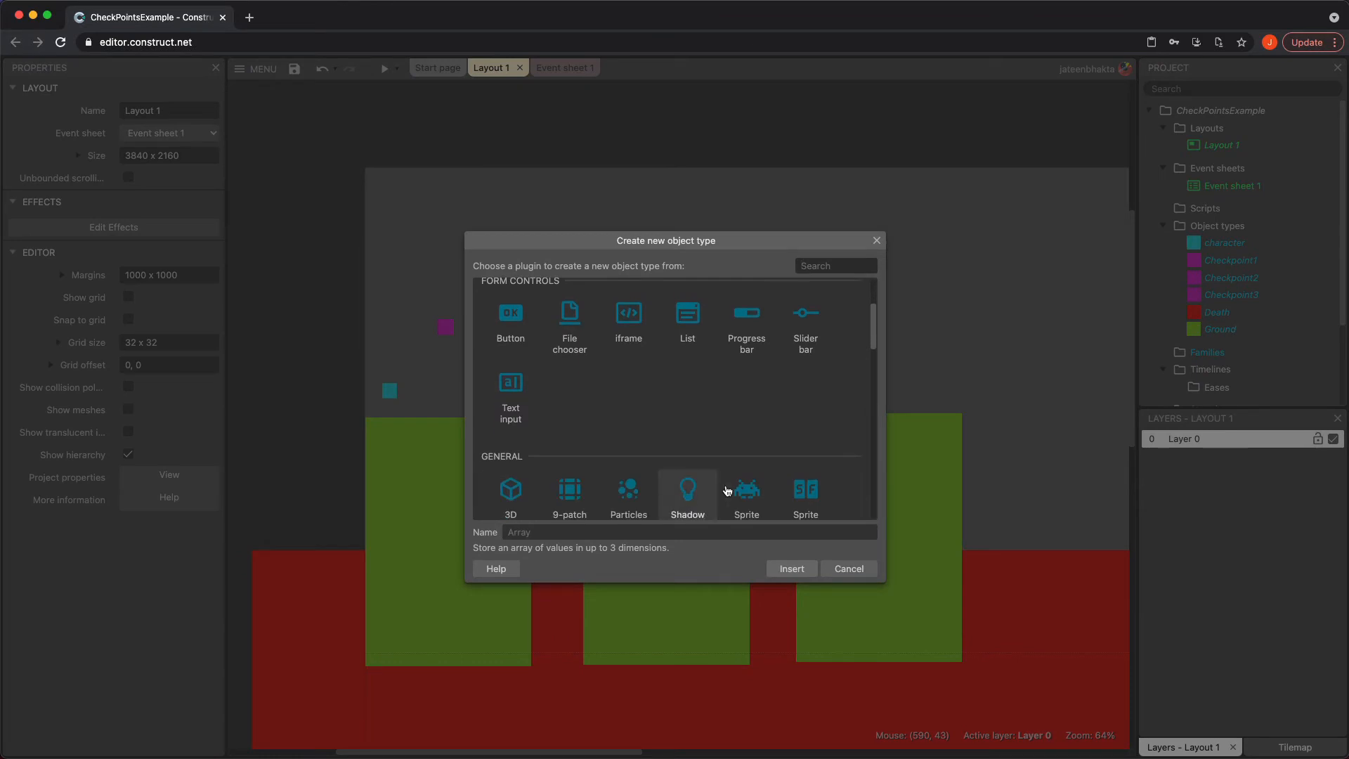
pyautogui.click(745, 492)
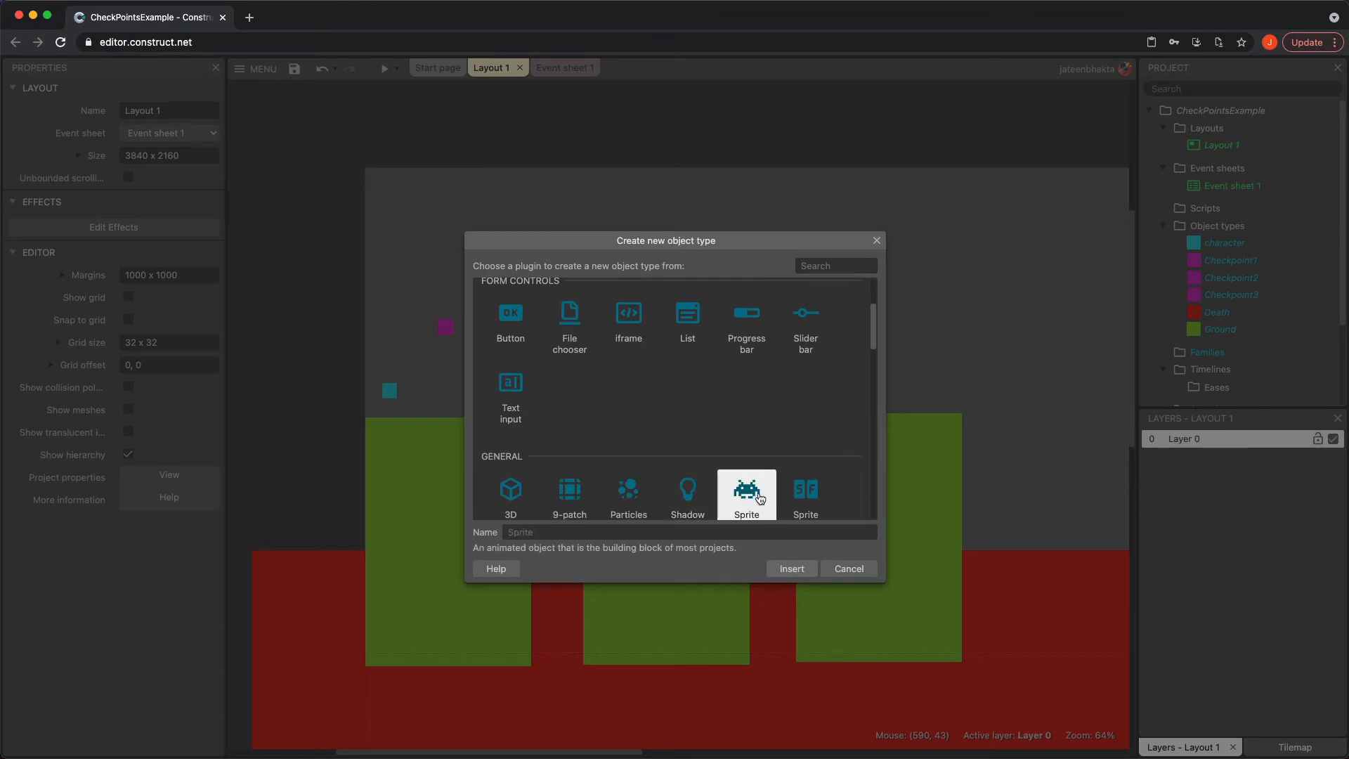
pyautogui.click(724, 529)
pyautogui.write('CheckpointTrigger')
pyautogui.press('Return')
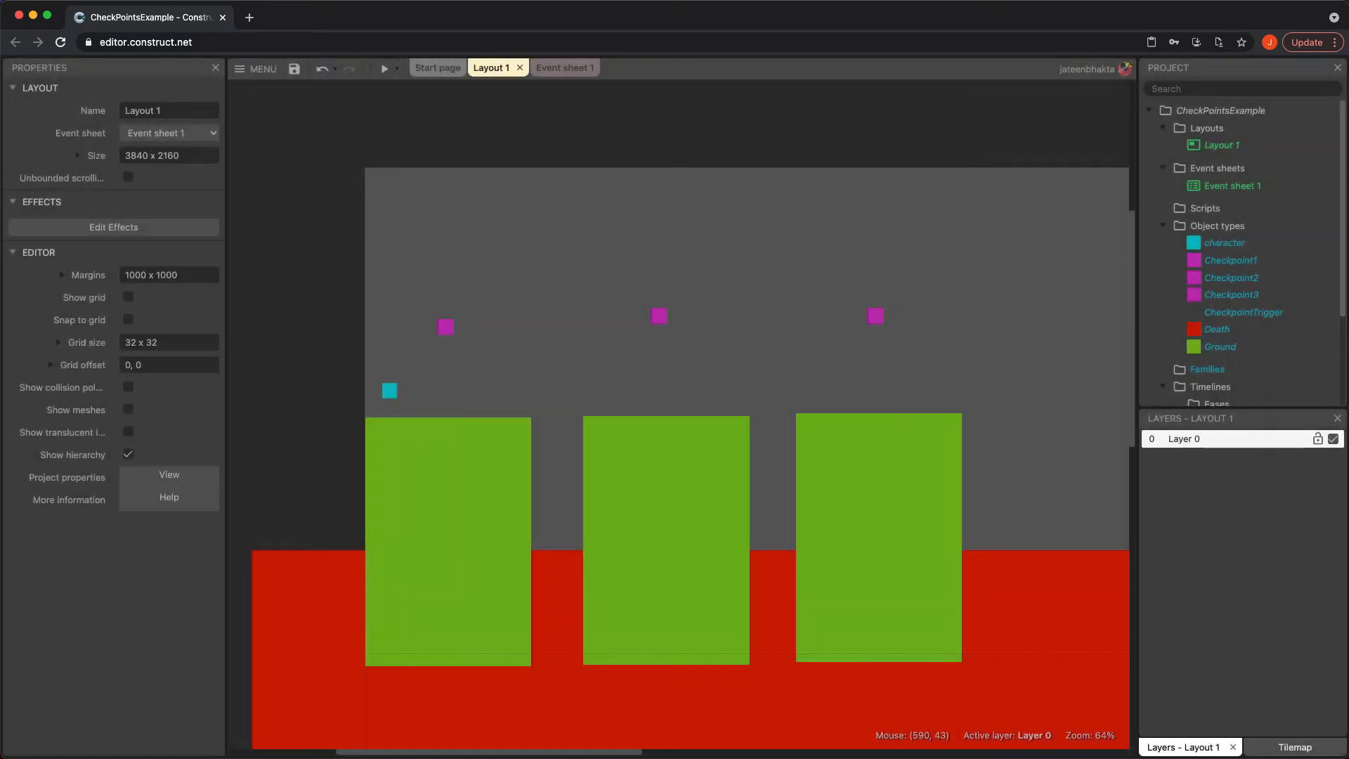
pyautogui.click(468, 368)
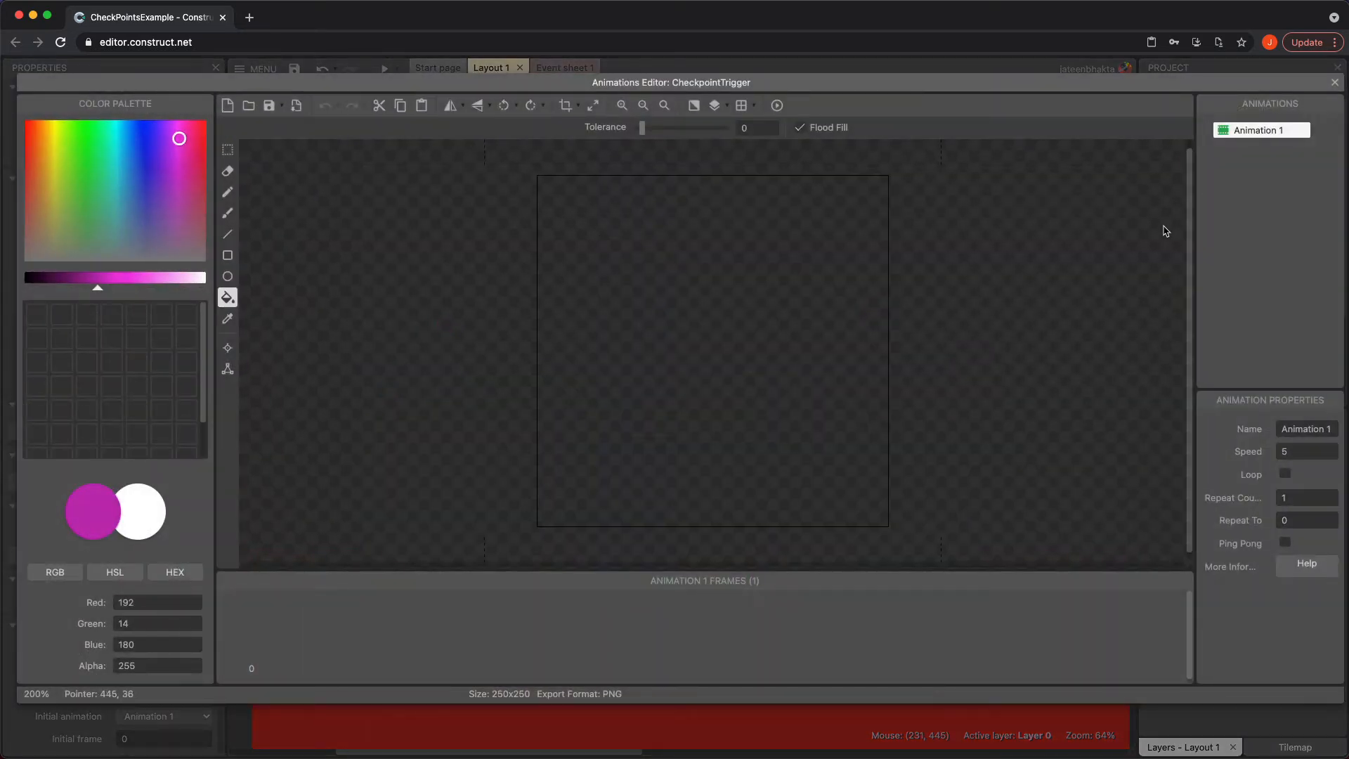
pyautogui.click(120, 139)
pyautogui.click(1335, 83)
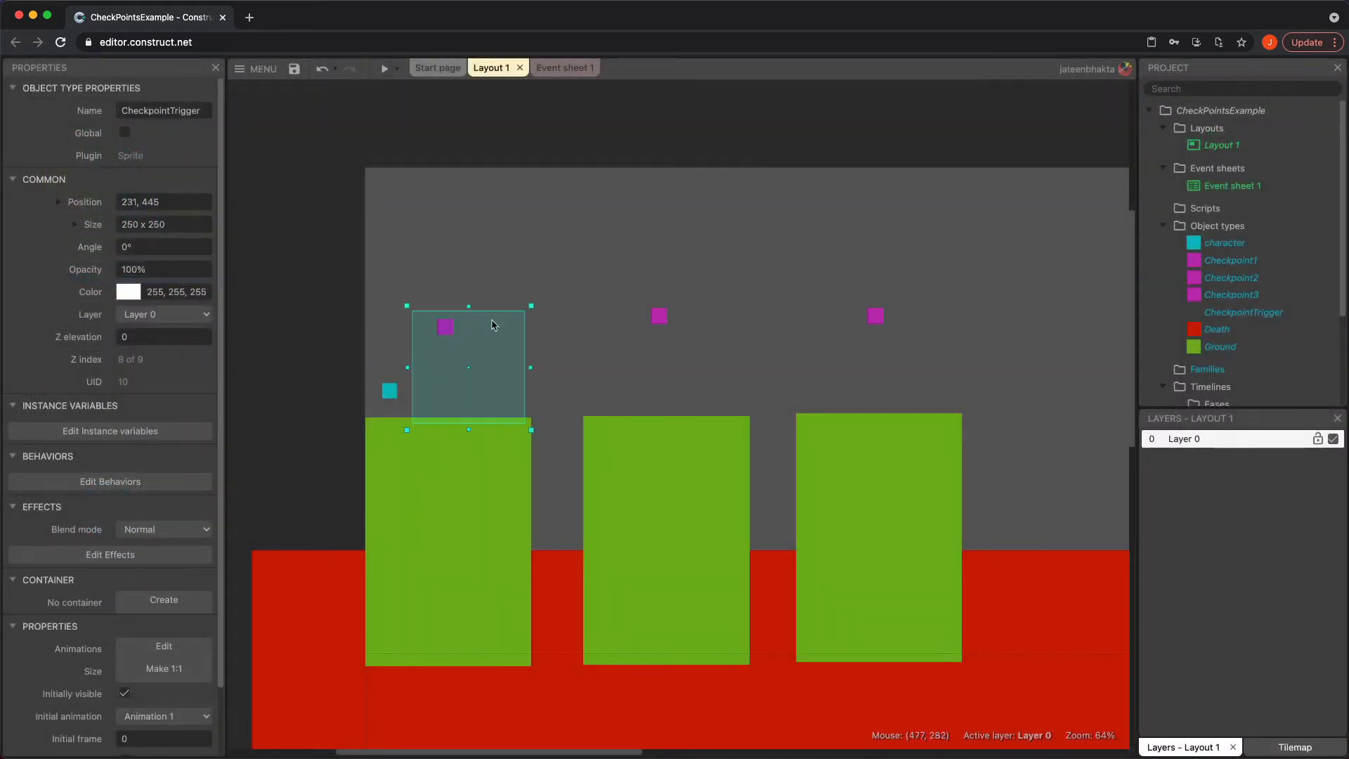
# Fill the CheckpointTrigger image with blue and narrow it into a thin post about 27 x 250
pyautogui.doubleClick(456, 365)
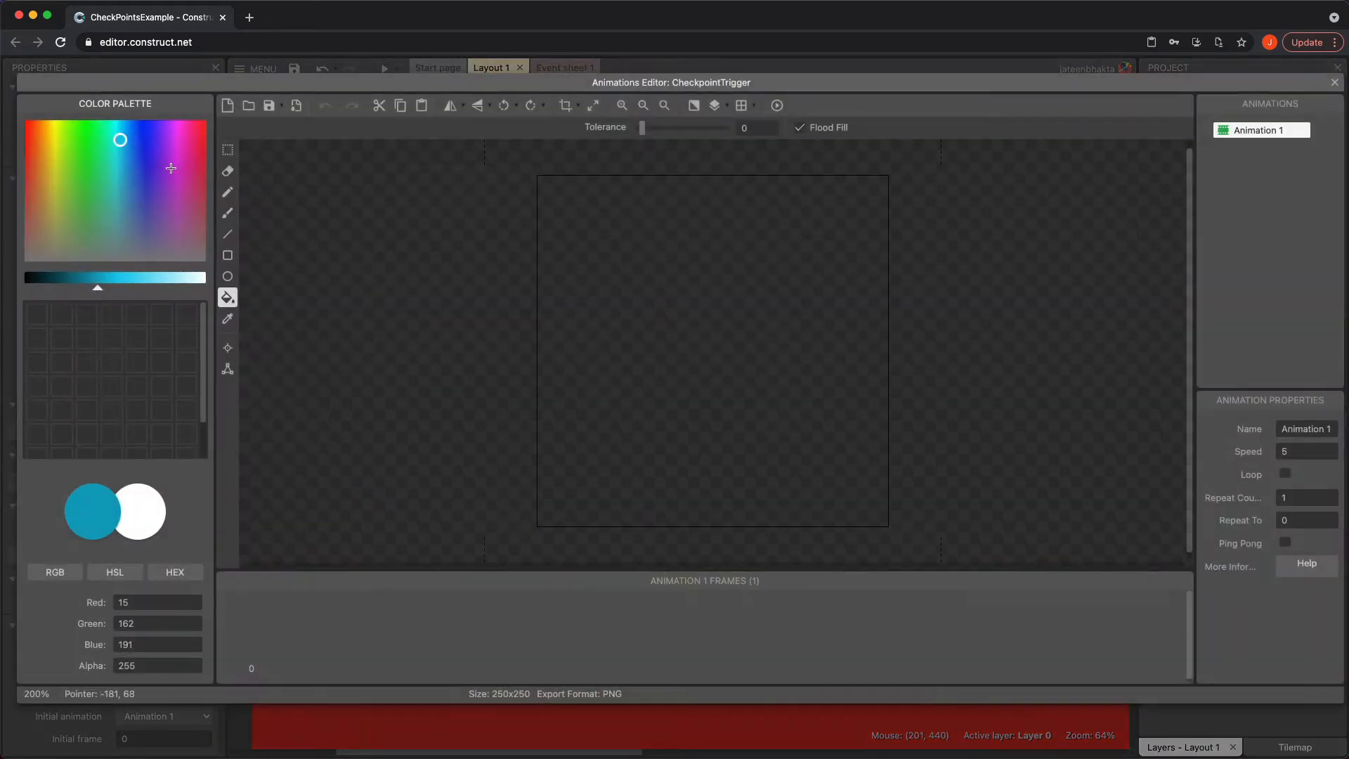
pyautogui.click(149, 152)
pyautogui.click(714, 383)
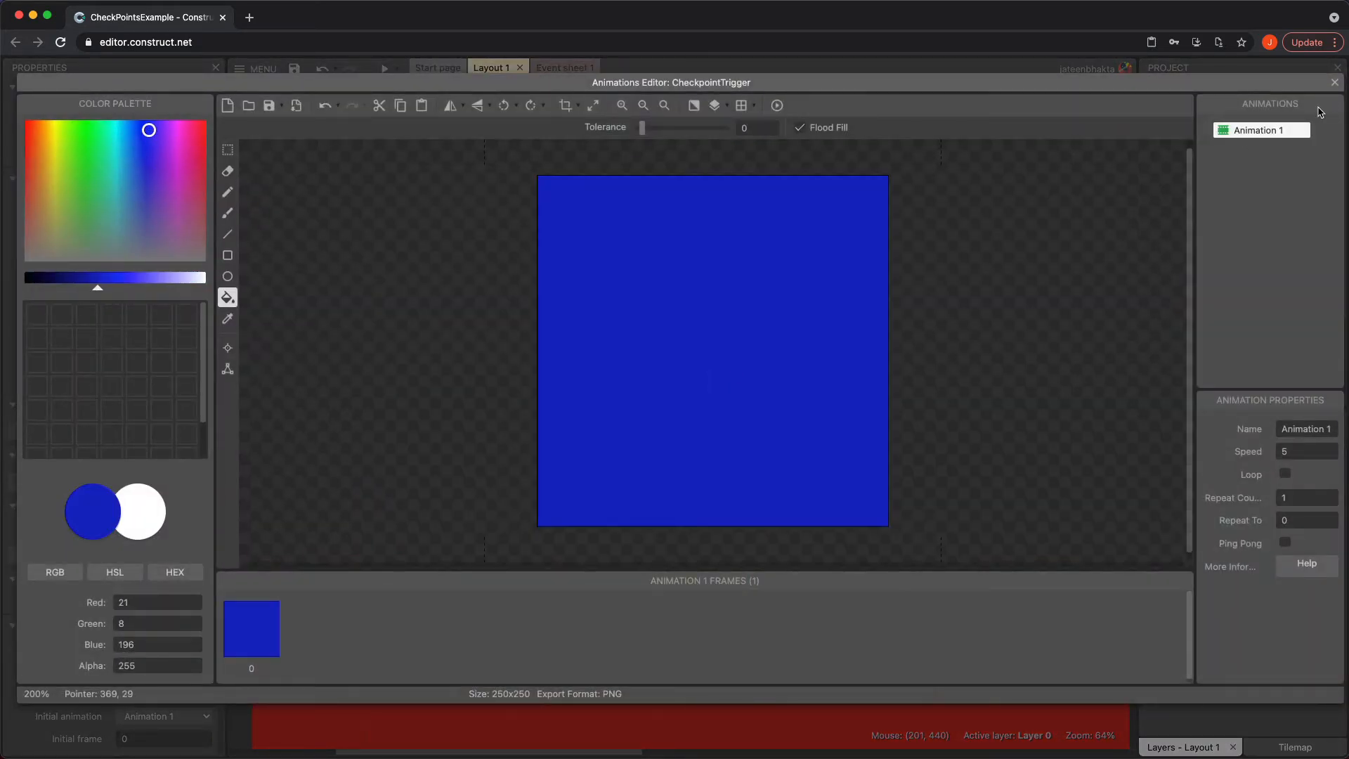
pyautogui.click(1335, 82)
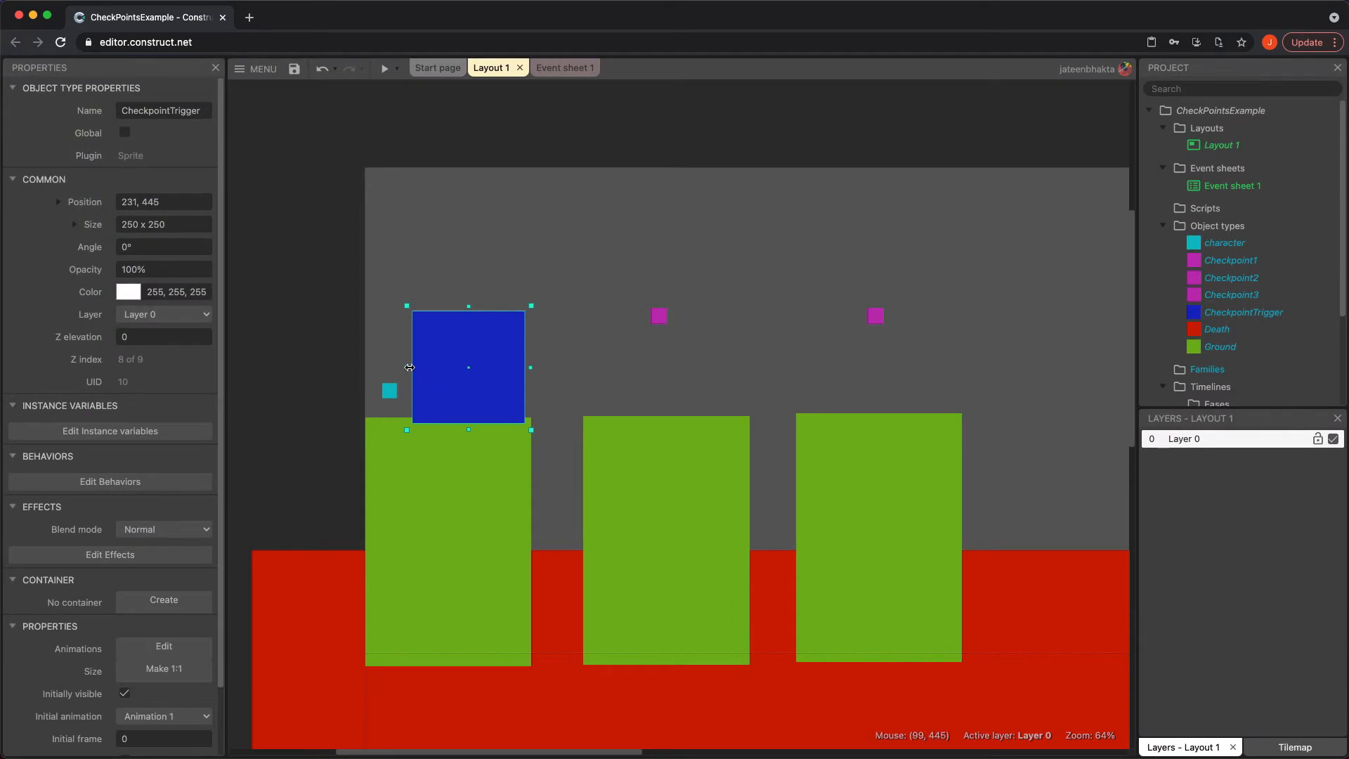
pyautogui.moveTo(406, 367); pyautogui.dragTo(480, 355)
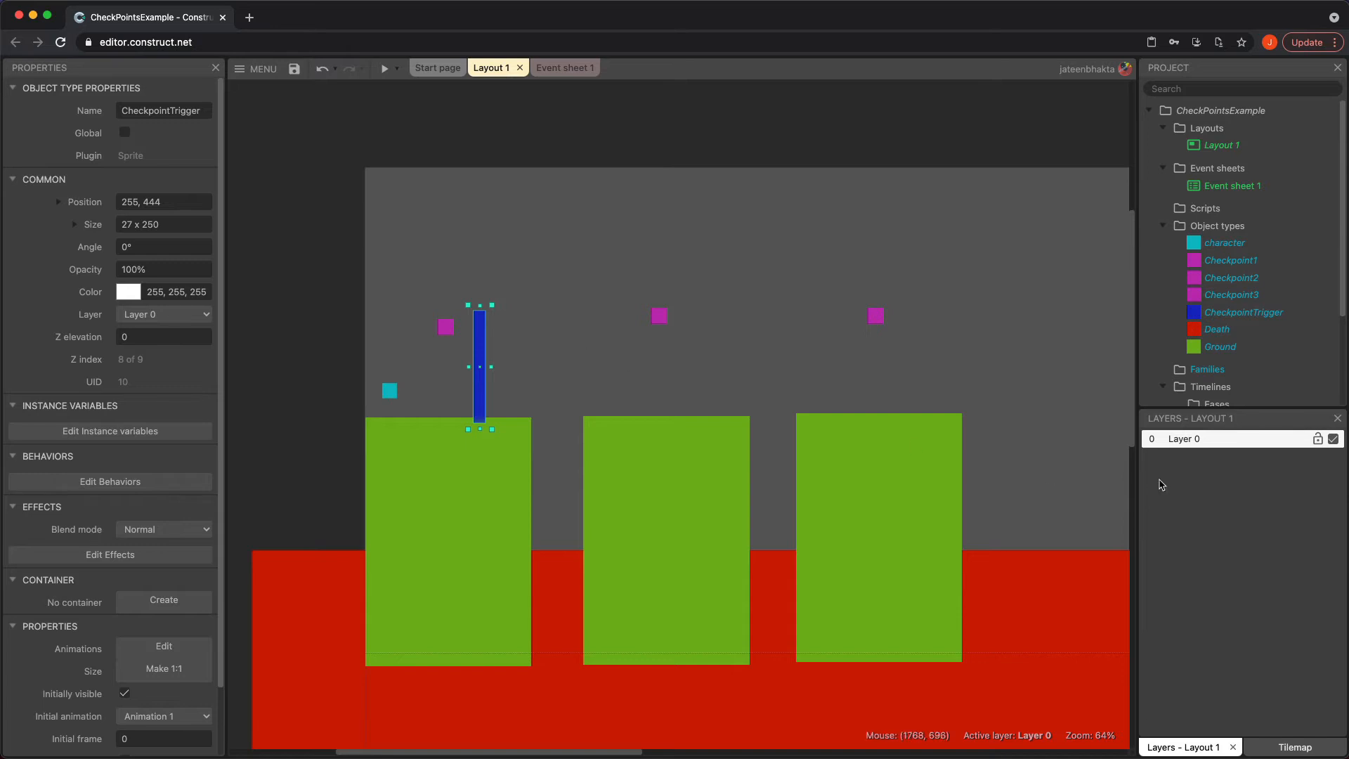
# Rename the object type to CheckpointTrigger1
pyautogui.click(204, 111)
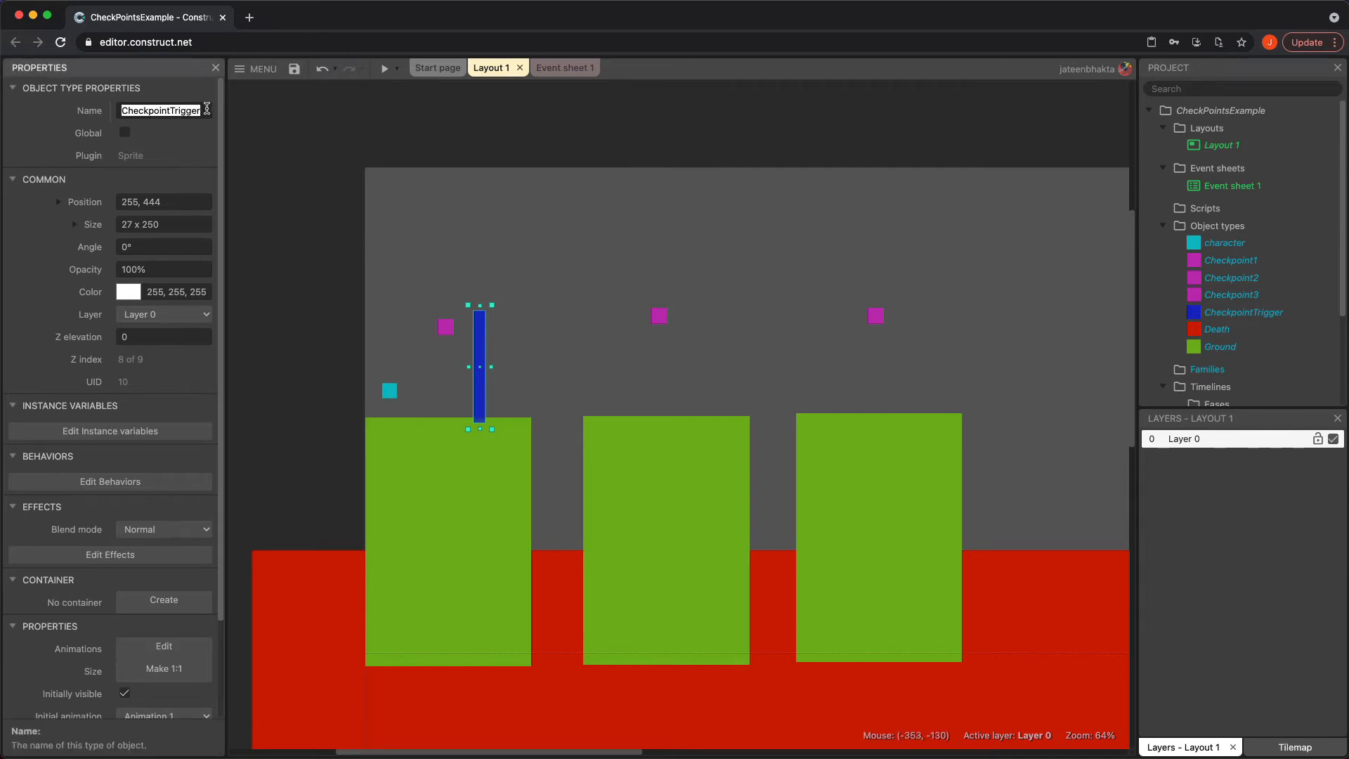
pyautogui.click(208, 109)
pyautogui.write('1')
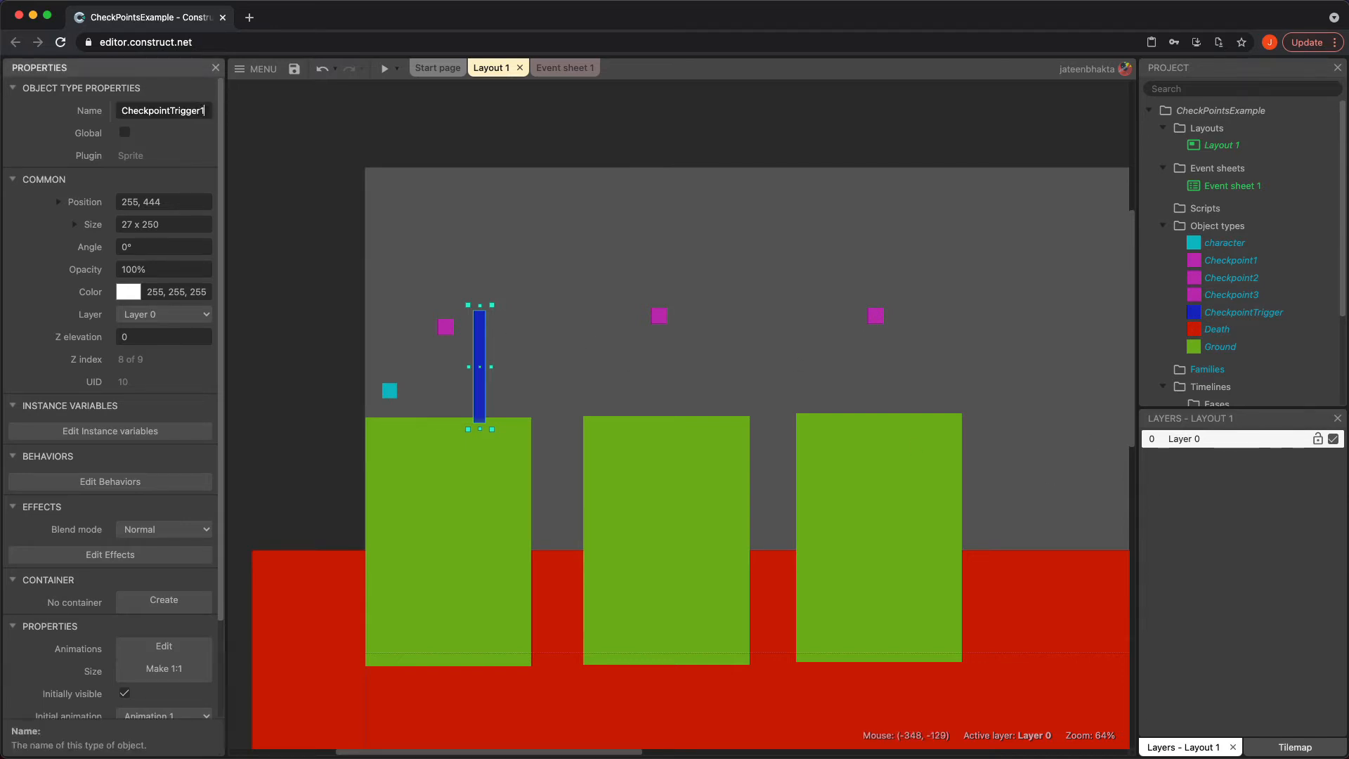
pyautogui.click(277, 121)
# Insert a new Sprite named CheckpointTrigger2 and place it above the second platform
pyautogui.doubleClick(601, 209)
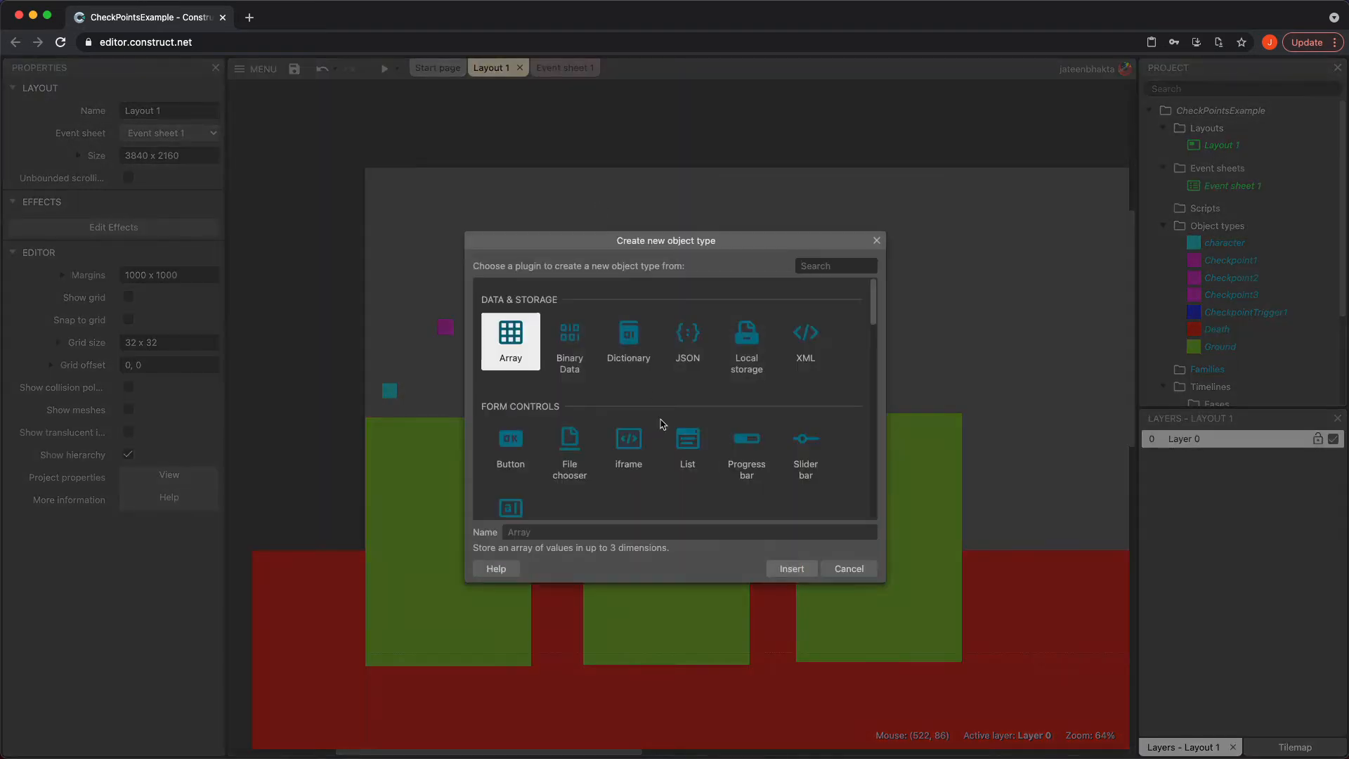
pyautogui.scroll(-3, 662, 425)
pyautogui.click(746, 435)
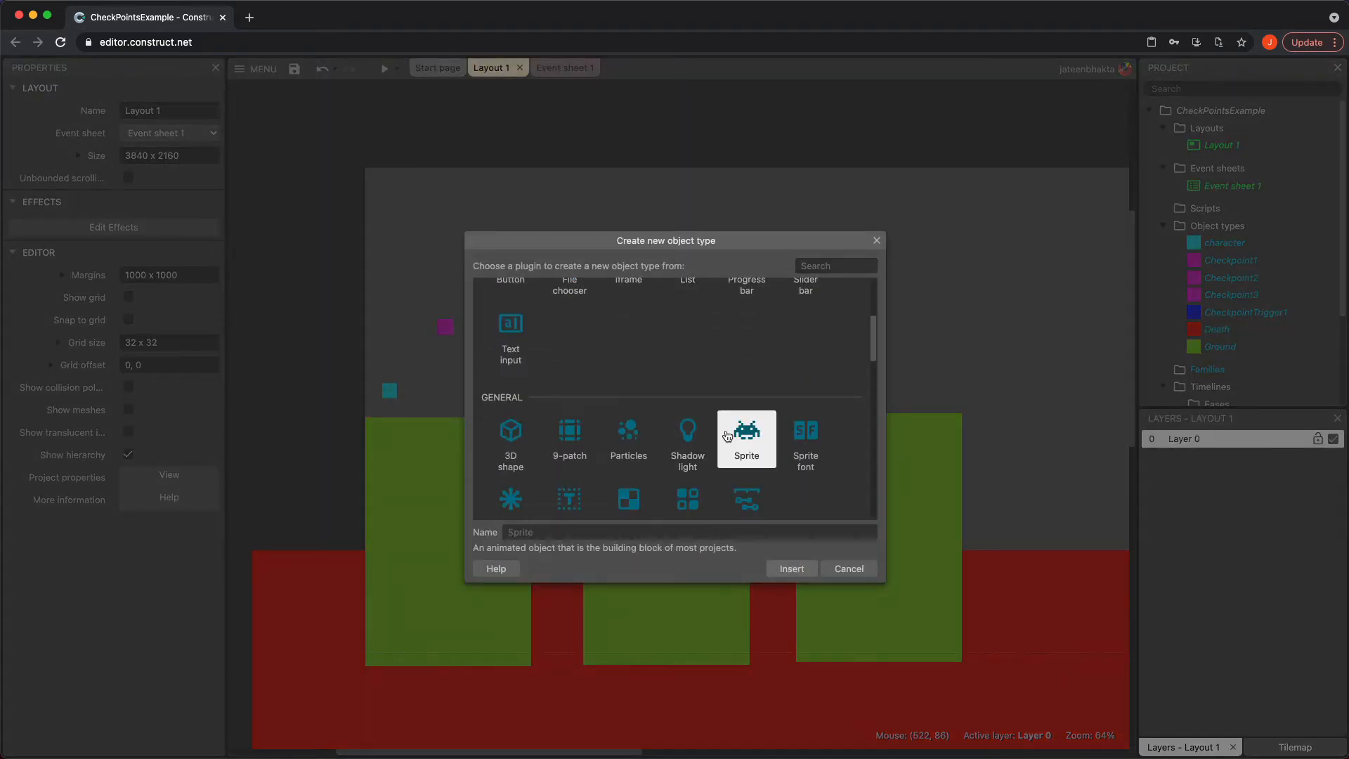
pyautogui.click(657, 532)
pyautogui.write('Chec')
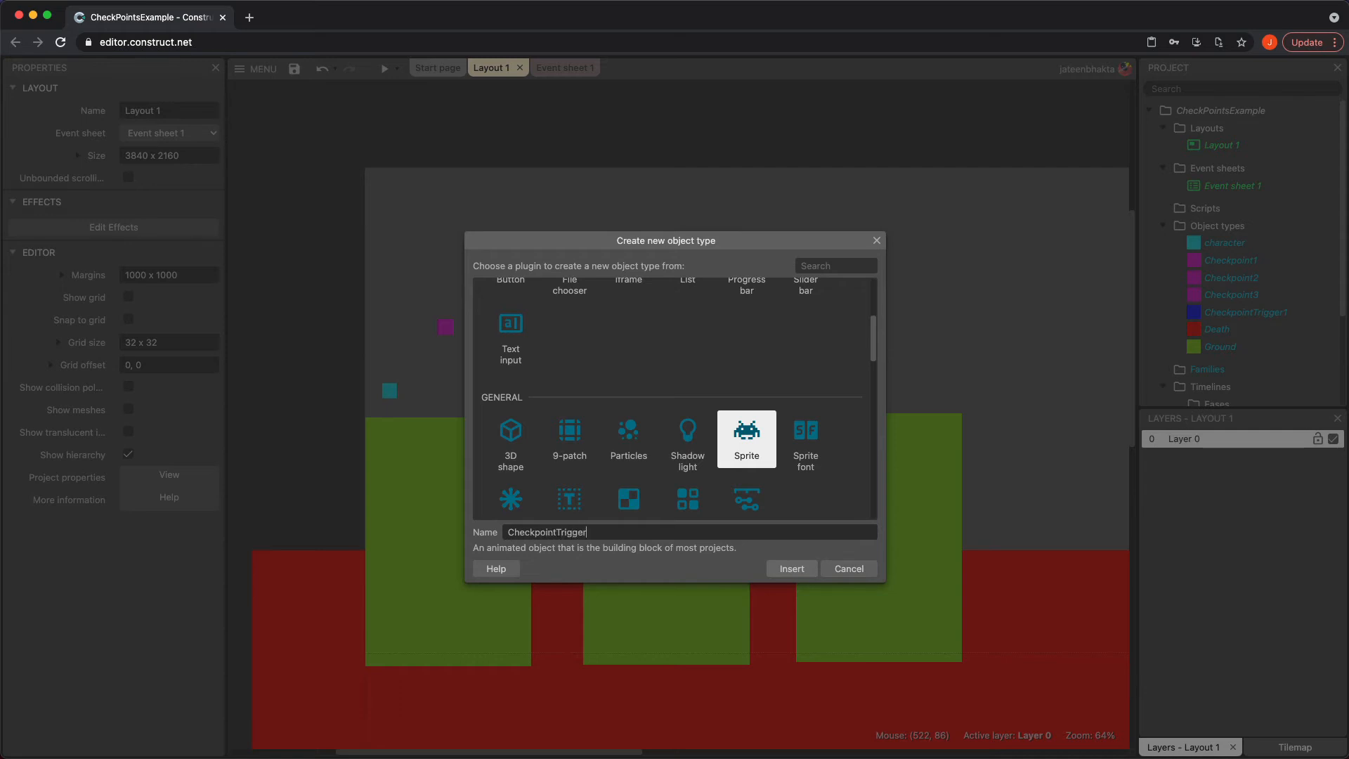
pyautogui.write('kpointTrigger2')
pyautogui.press('Return')
# Fill CheckpointTrigger2 with blue and narrow it into a post about 22 x 250 beside Checkpoint2
pyautogui.click(719, 385)
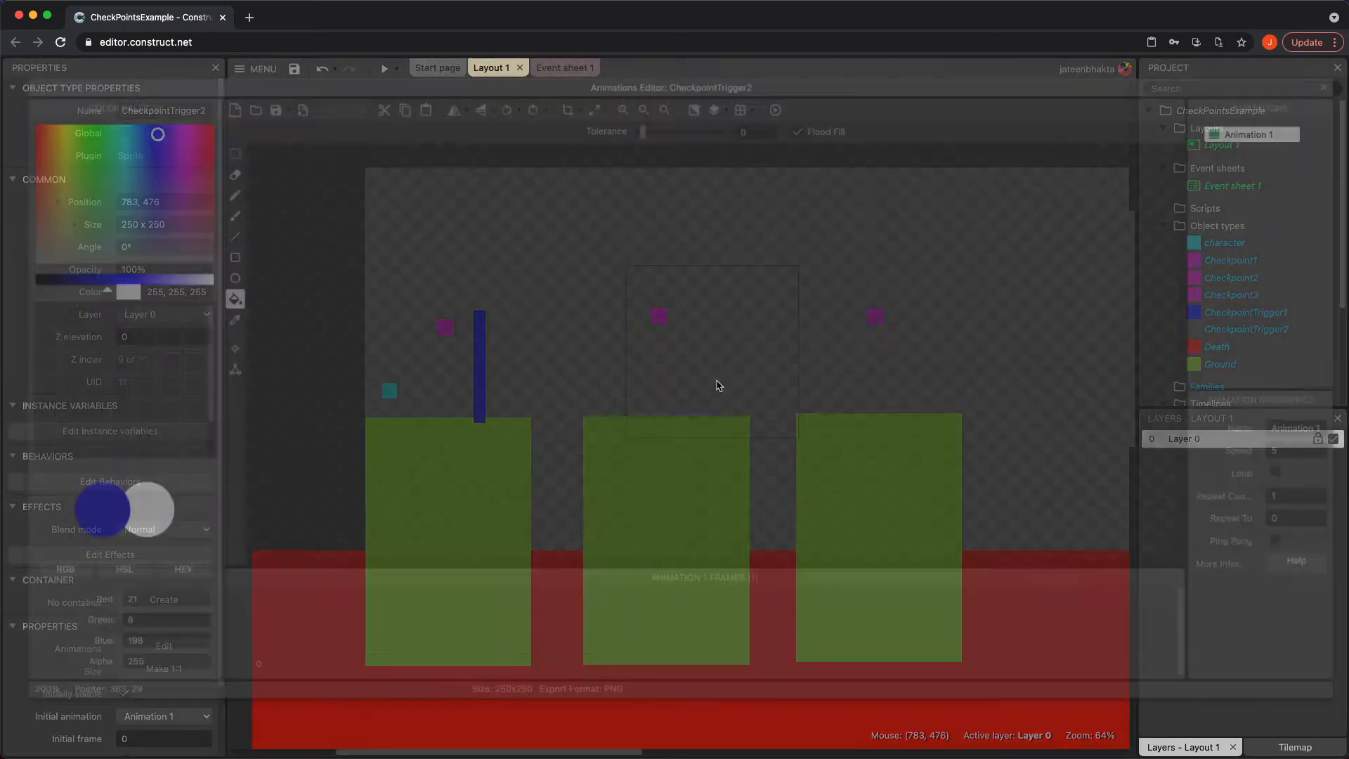
pyautogui.click(718, 385)
pyautogui.click(1335, 83)
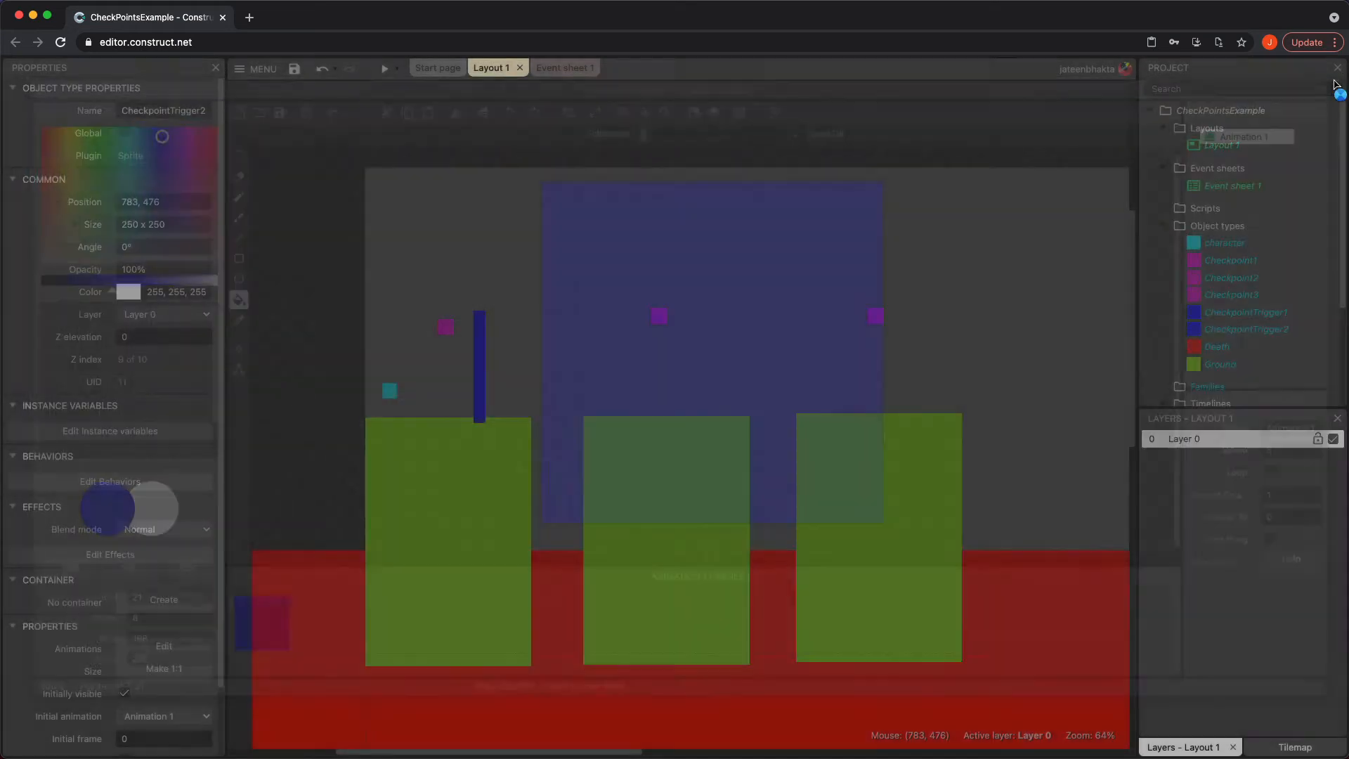
pyautogui.moveTo(658, 381); pyautogui.dragTo(708, 354)
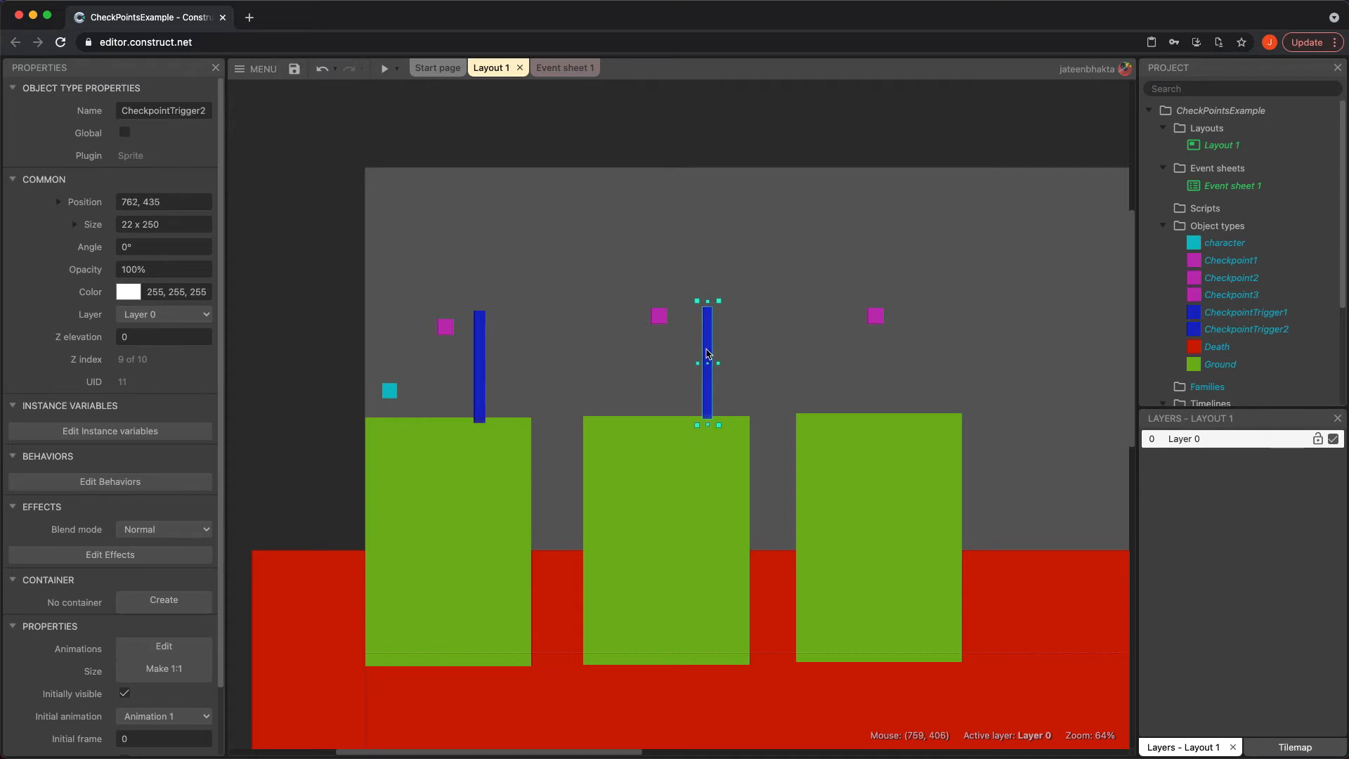
pyautogui.click(835, 243)
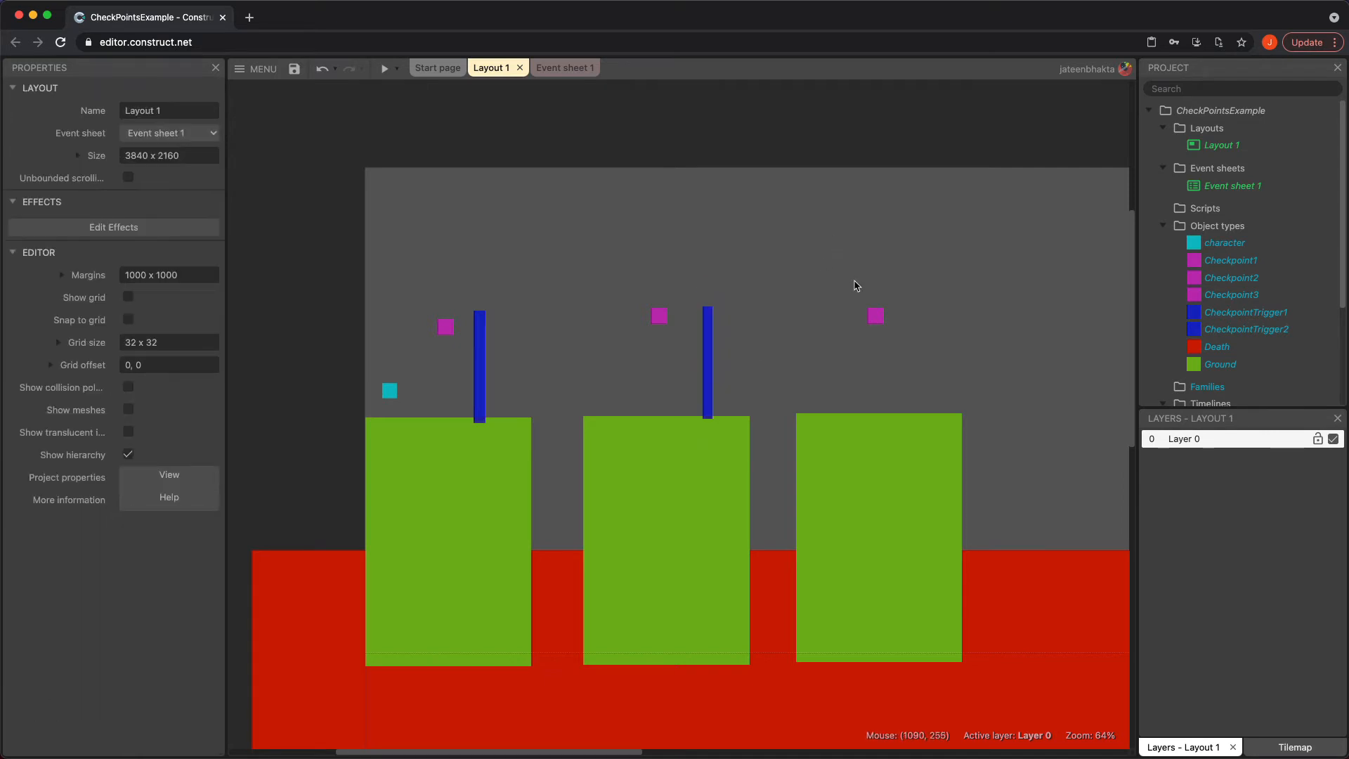
# Insert a new Sprite named CheckpointTrigger3 and place it above the third platform
pyautogui.doubleClick(837, 244)
pyautogui.scroll(-3, 704, 440)
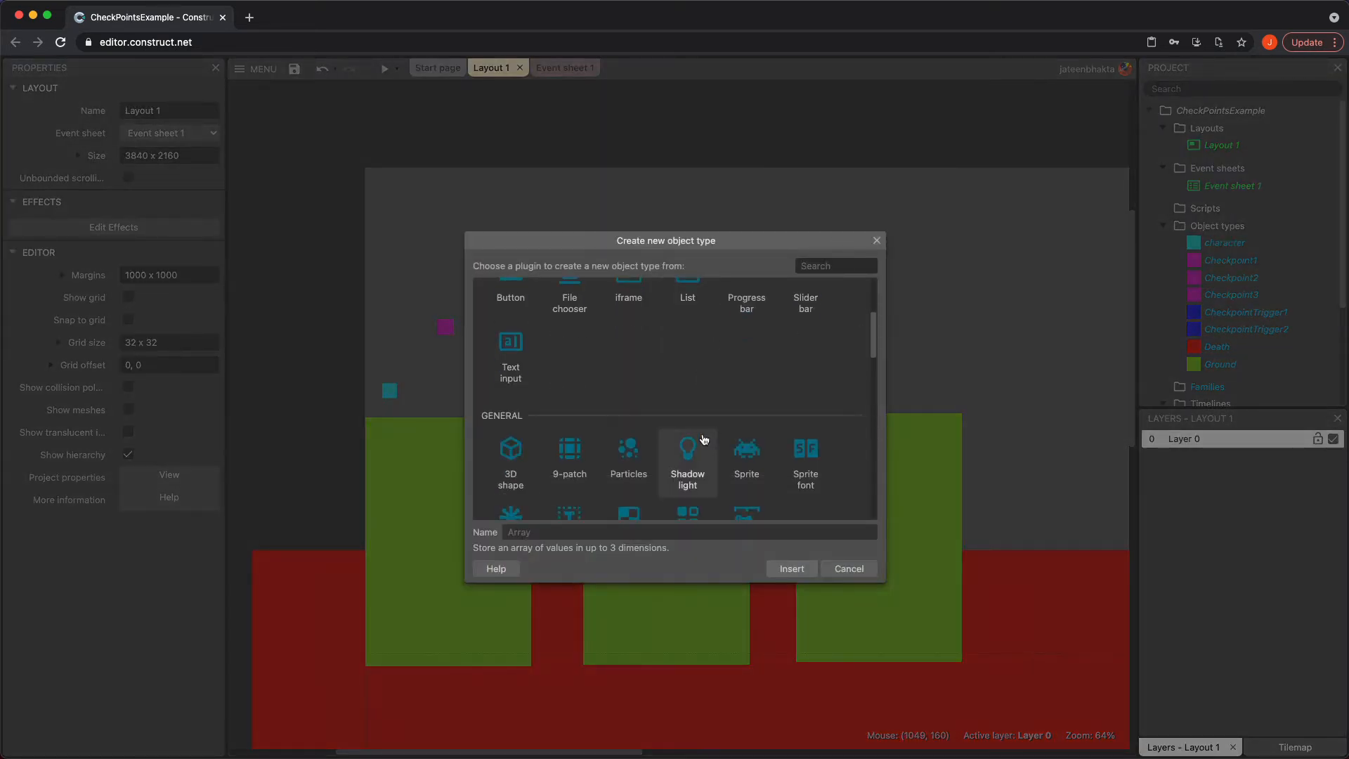
pyautogui.click(746, 455)
pyautogui.write('CheckpointTrigger')
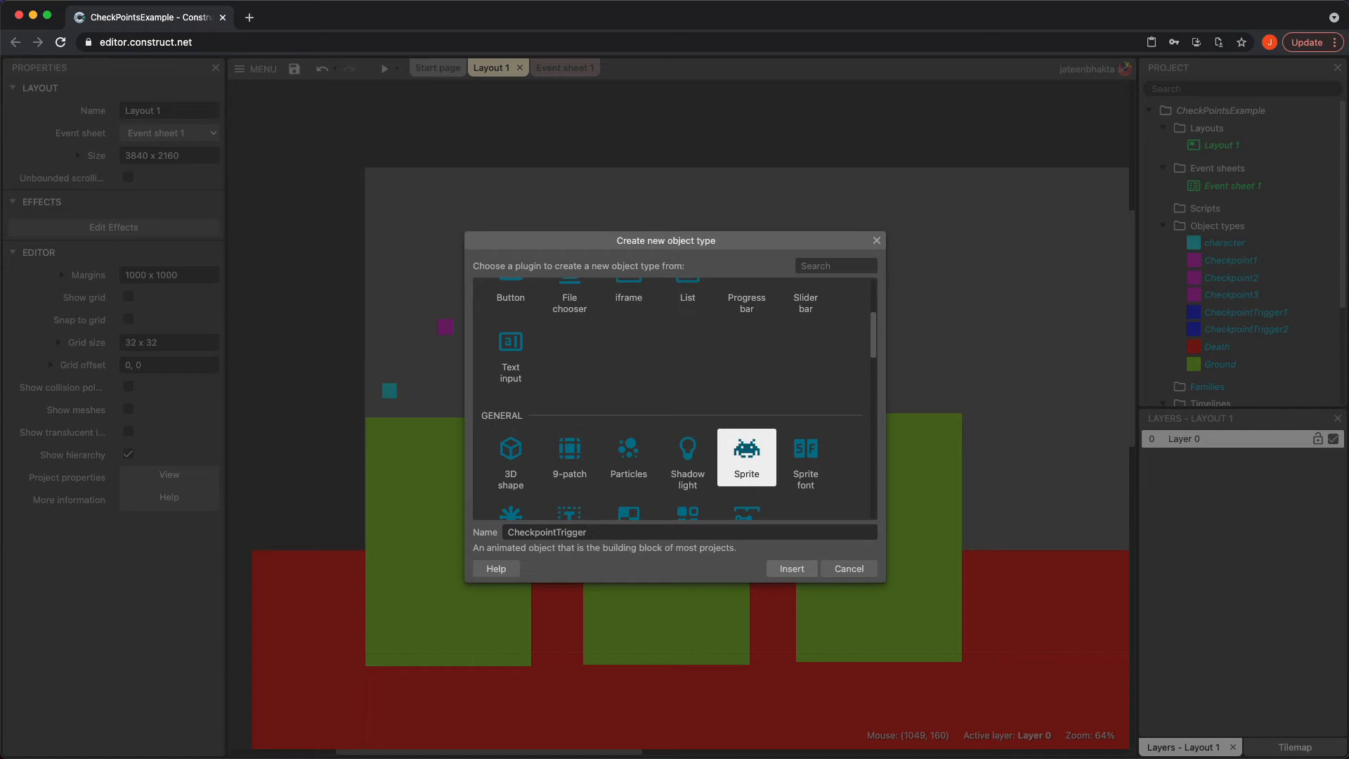
pyautogui.press('Return')
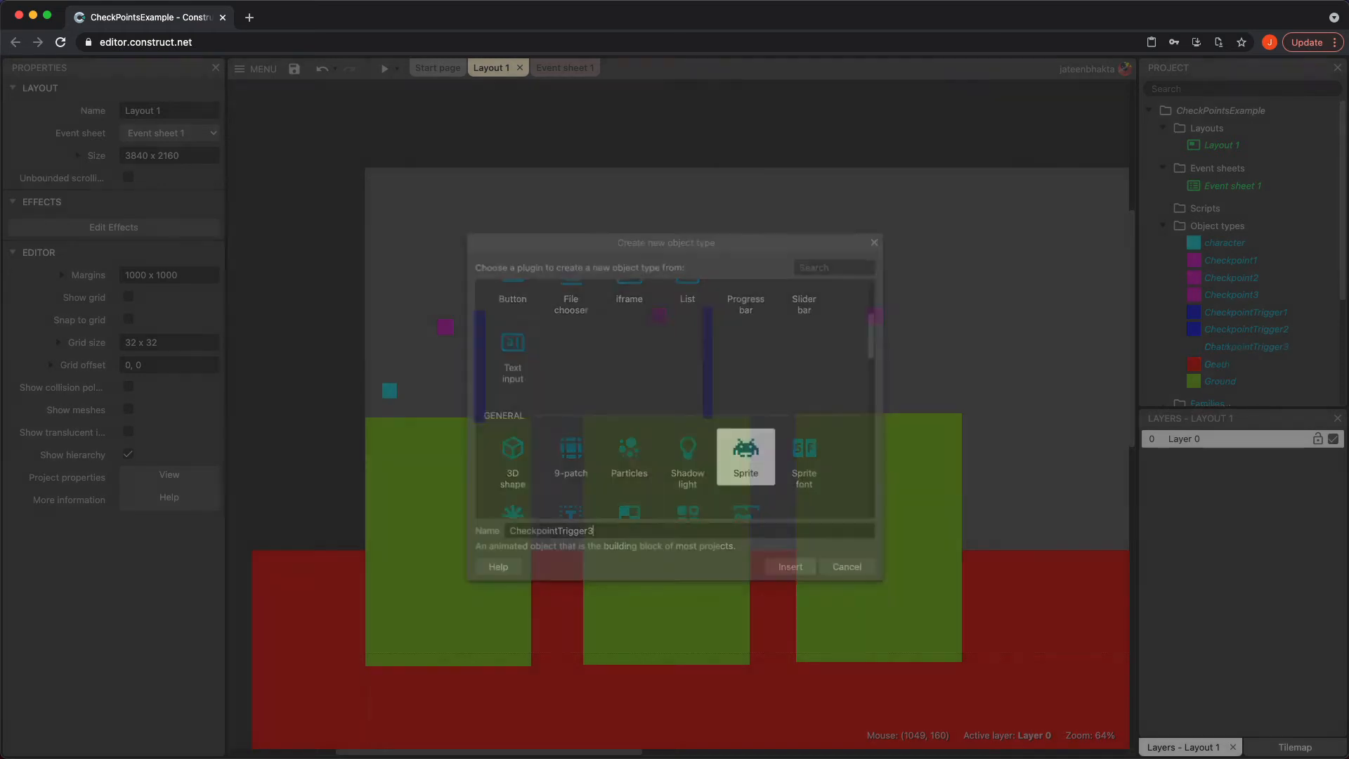
pyautogui.click(928, 373)
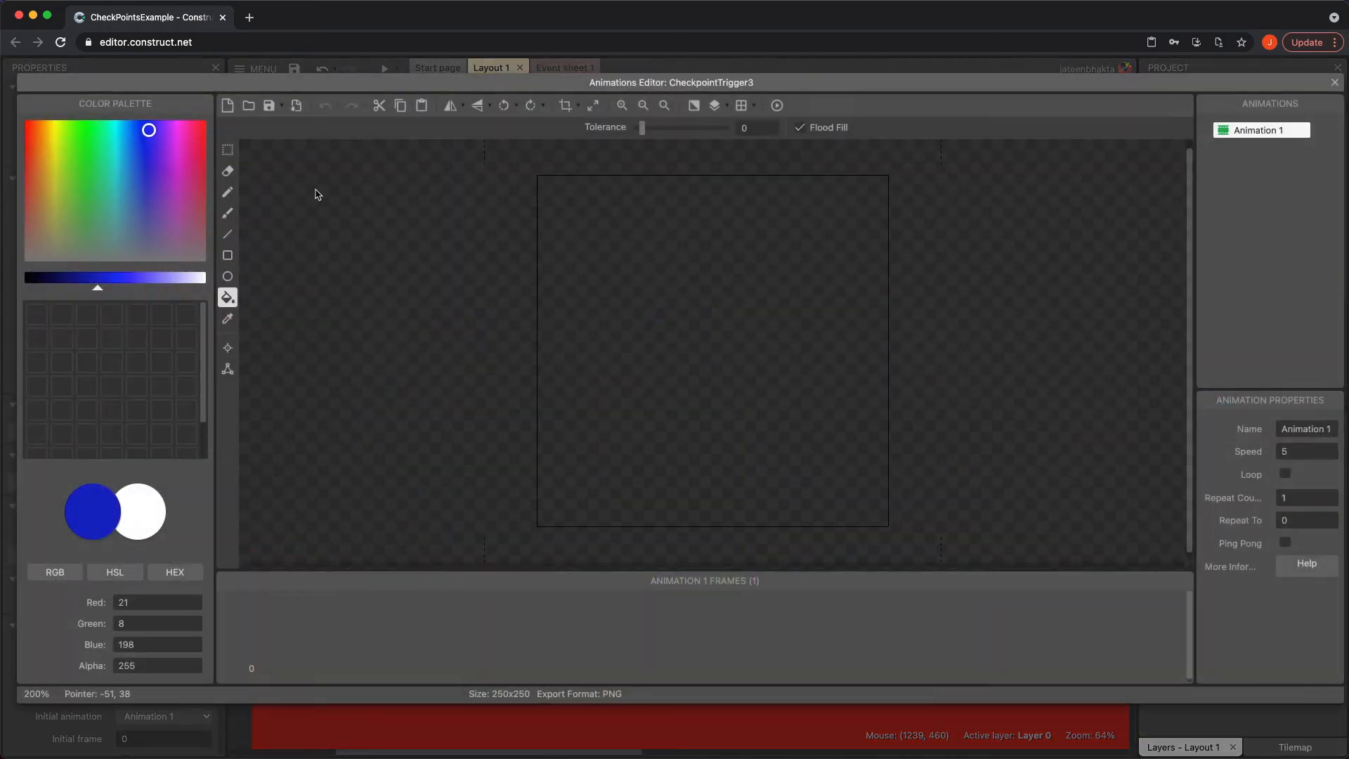
# Fill CheckpointTrigger3 with blue and narrow it into a post about 17 x 250 beside Checkpoint3
pyautogui.click(744, 316)
pyautogui.click(1334, 82)
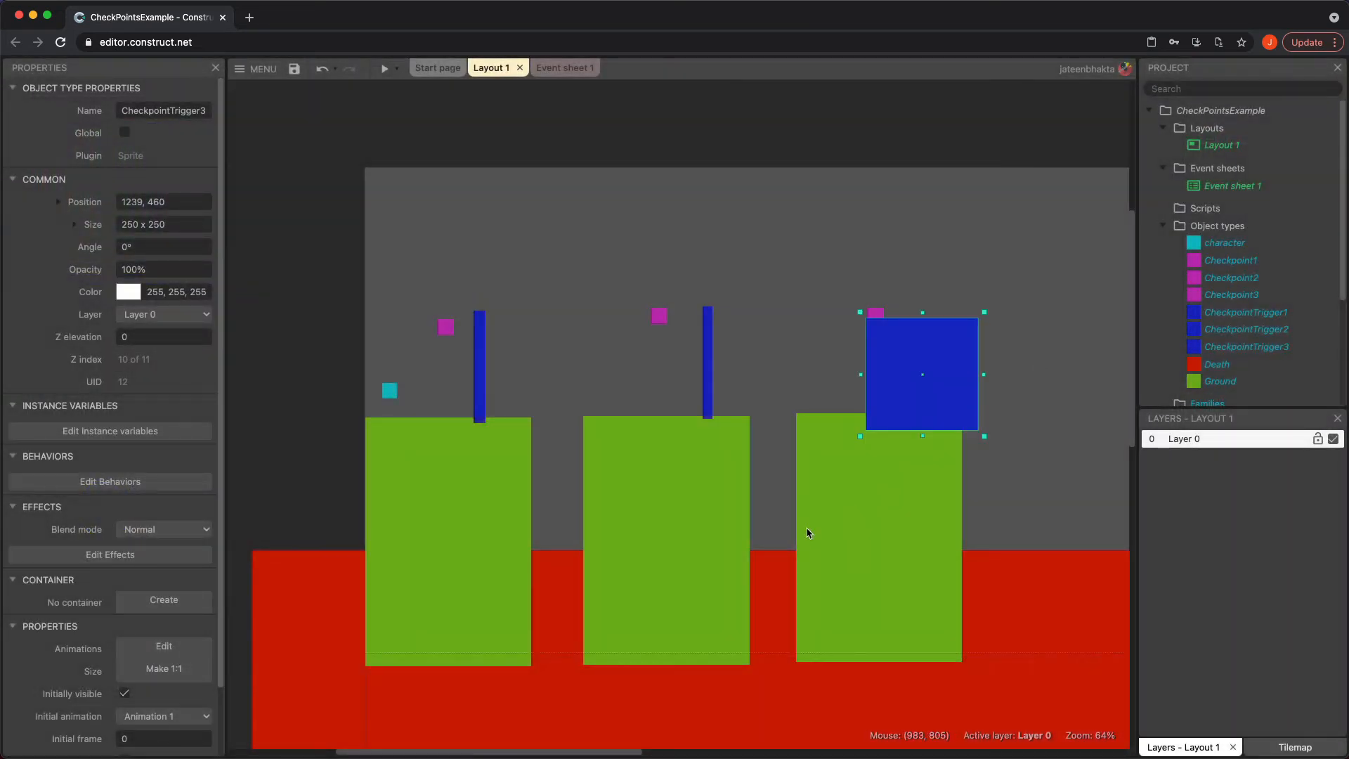
pyautogui.moveTo(863, 375); pyautogui.dragTo(915, 354)
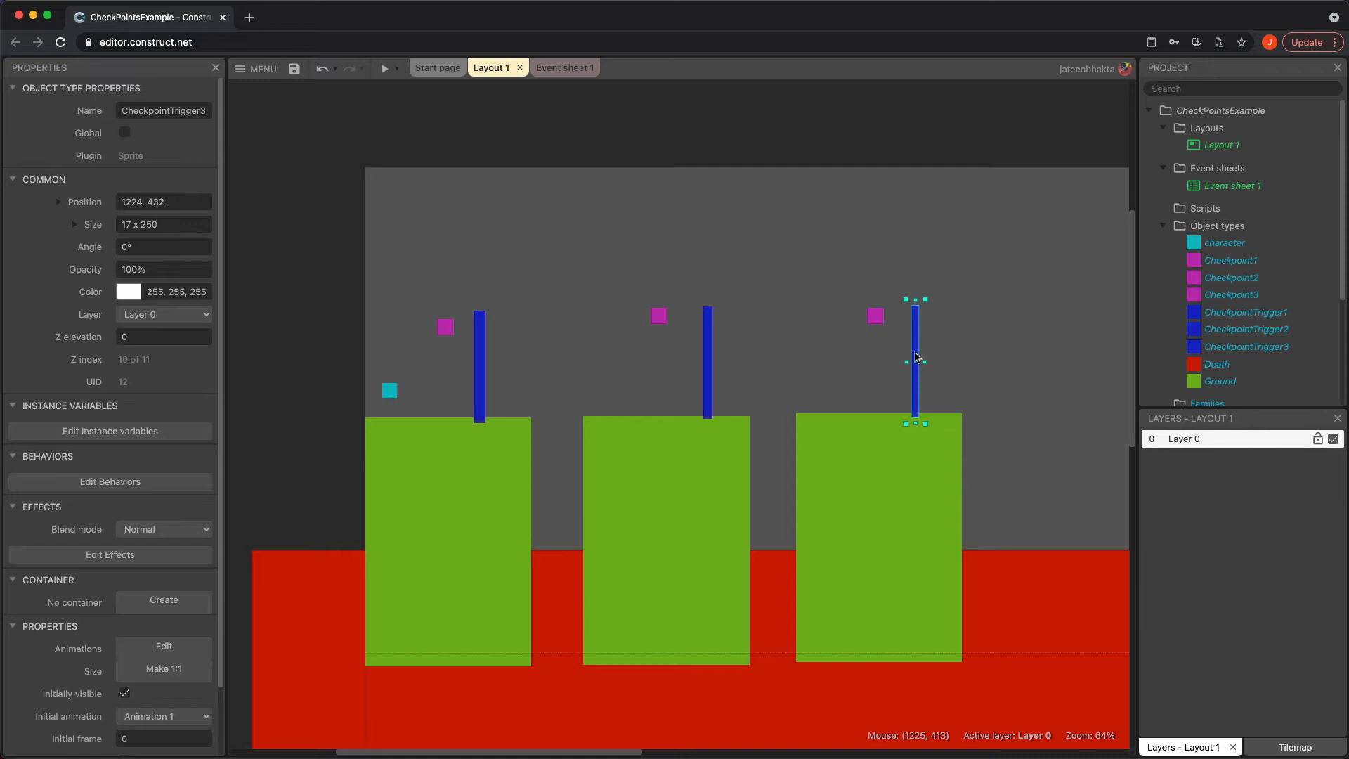
pyautogui.click(791, 248)
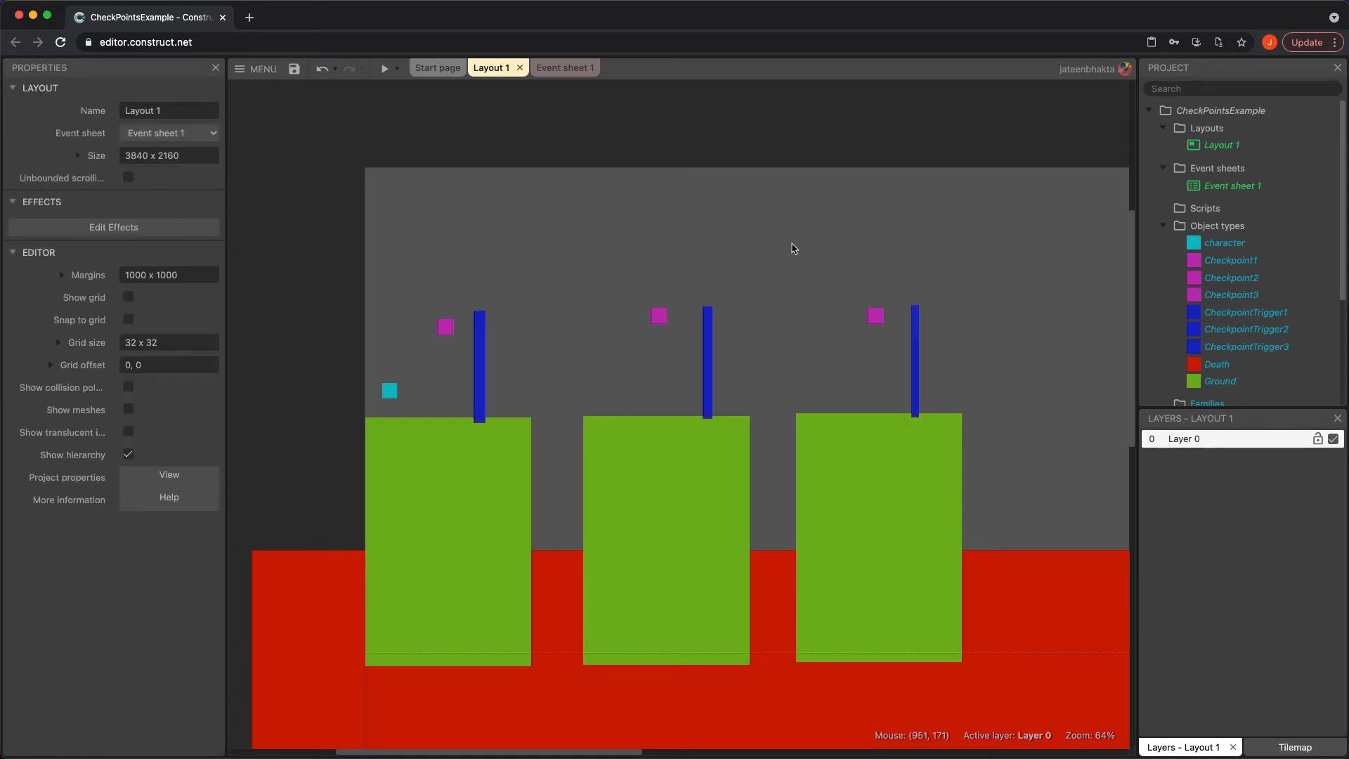
# Preview the layout and test walking, jumping and falling into the red zone, then close the preview
pyautogui.click(385, 68)
pyautogui.press('Right')
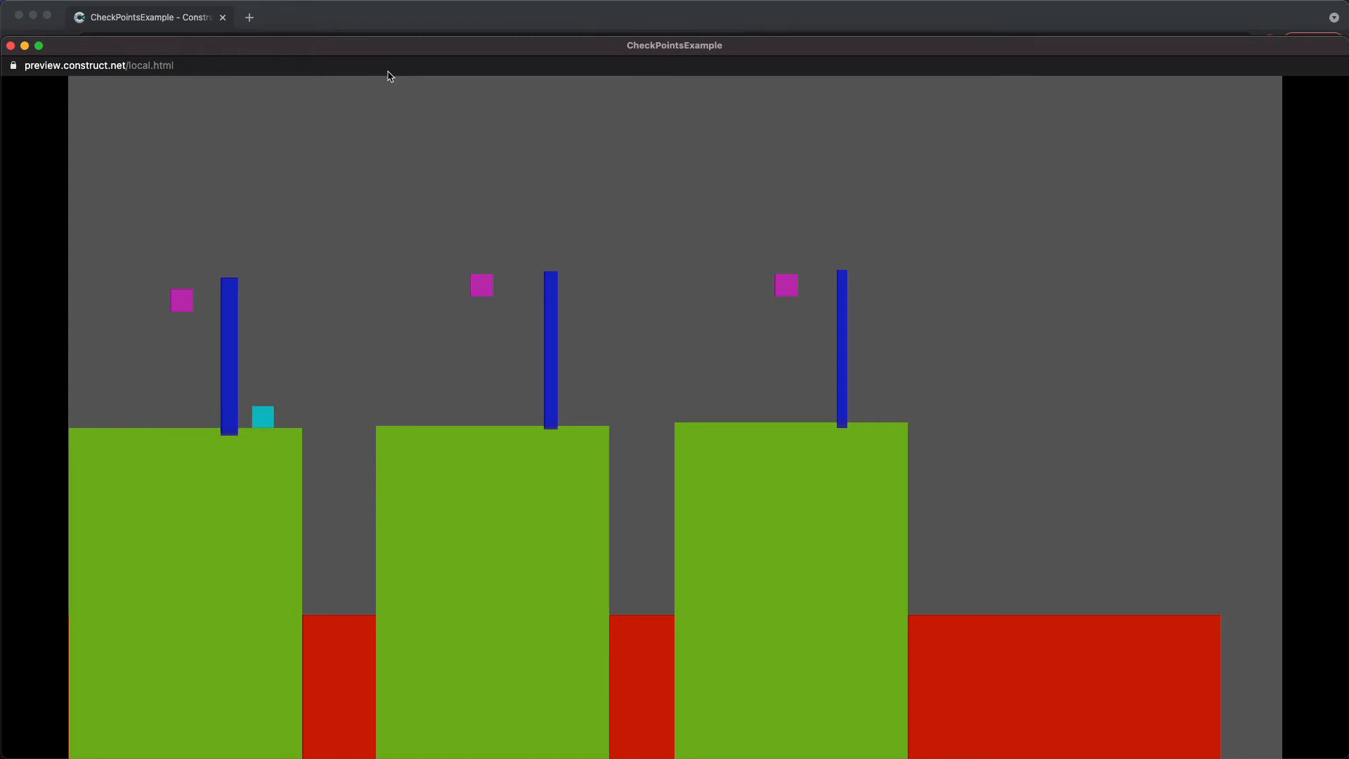
pyautogui.press('Left')
pyautogui.press('Right')
pyautogui.press('Up')
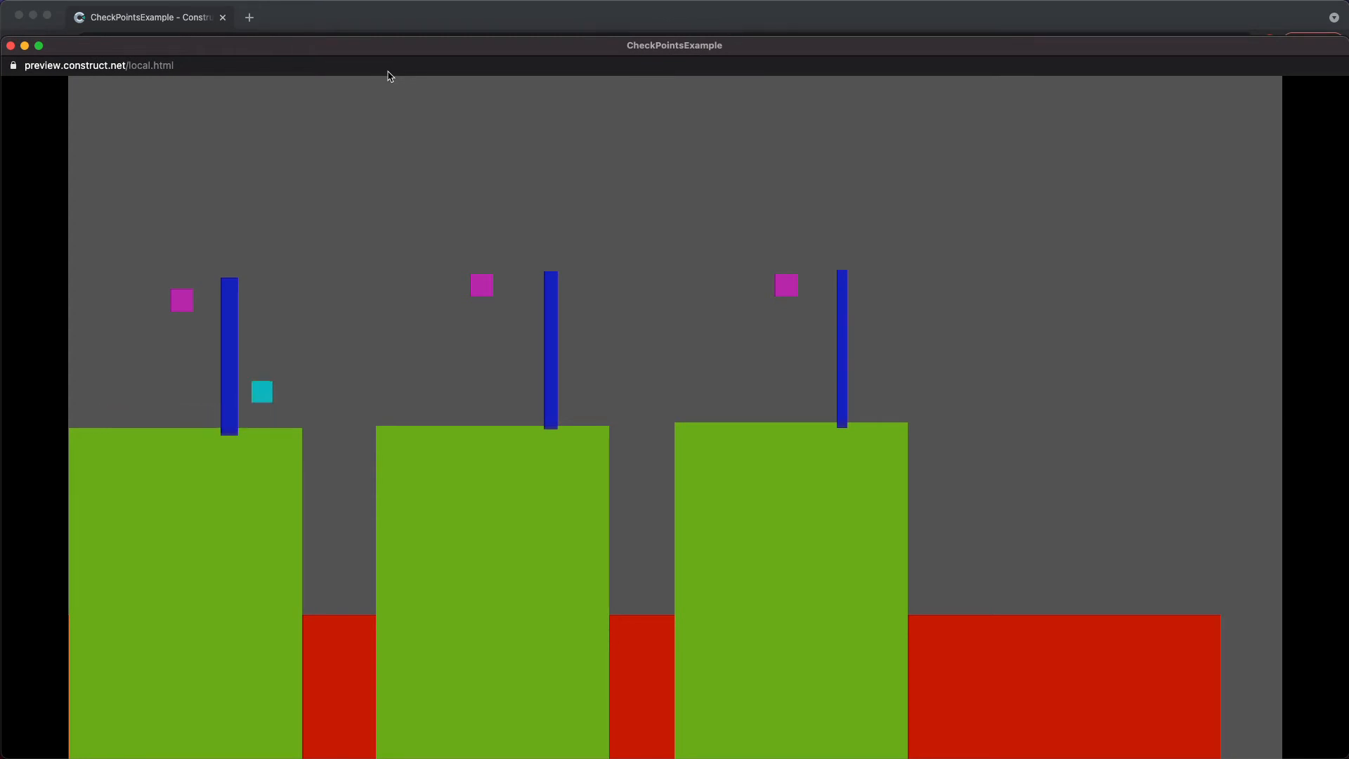
pyautogui.press('Left')
pyautogui.press('Right')
pyautogui.press('Right')
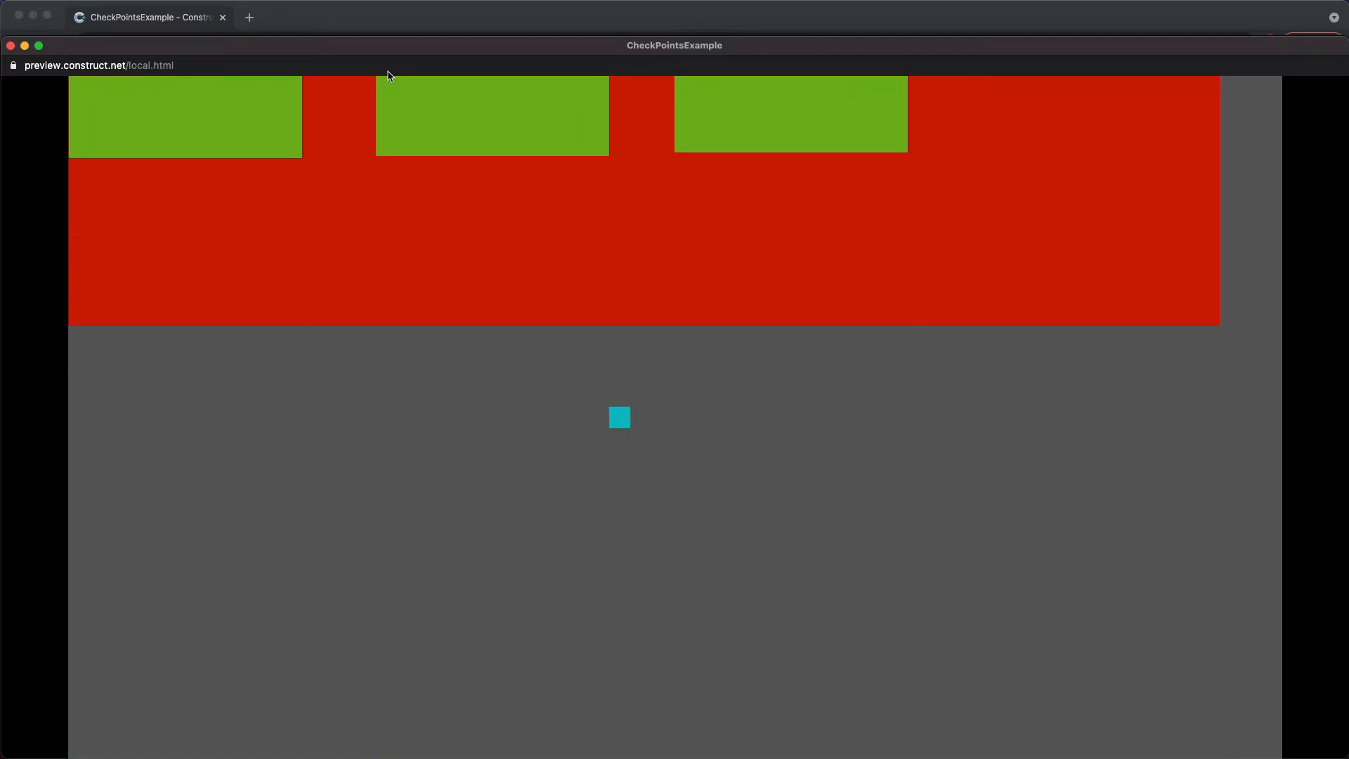
pyautogui.moveTo(31, 5)
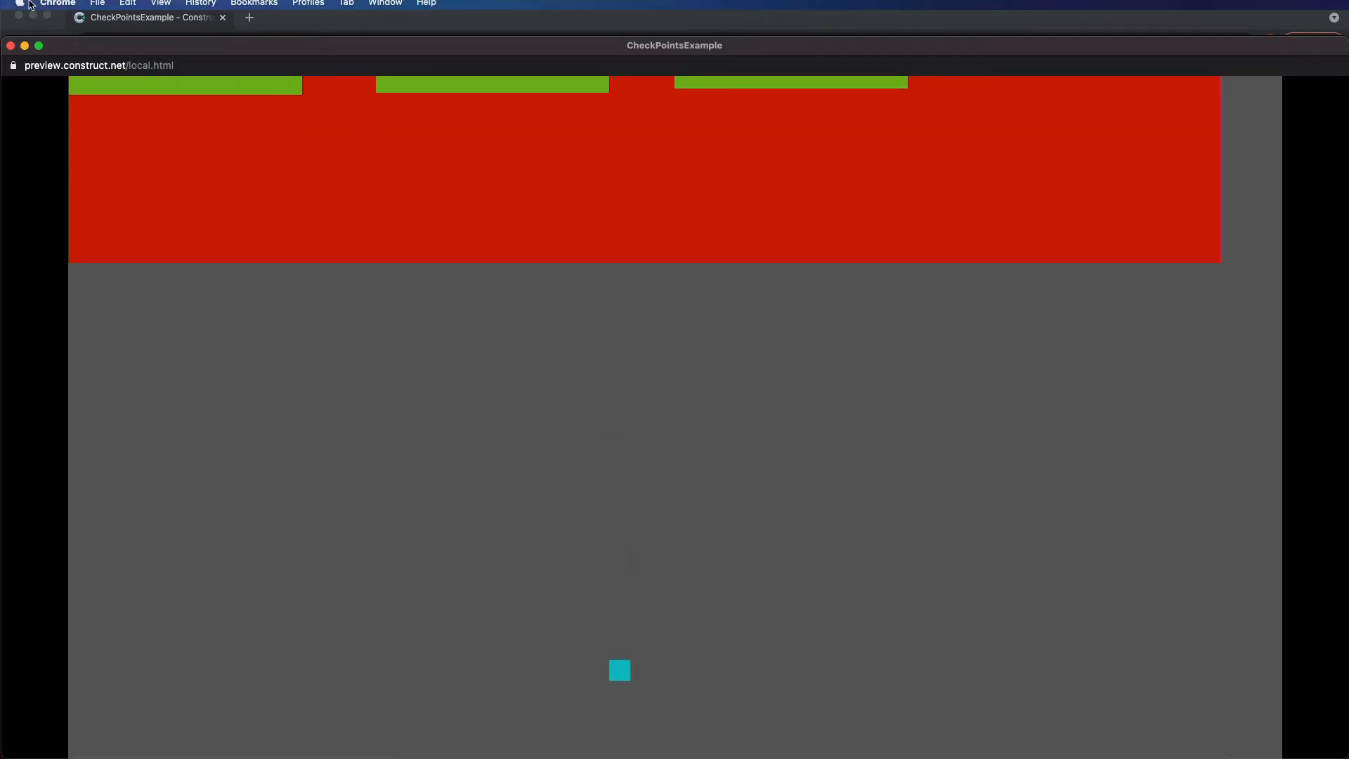
pyautogui.click(11, 45)
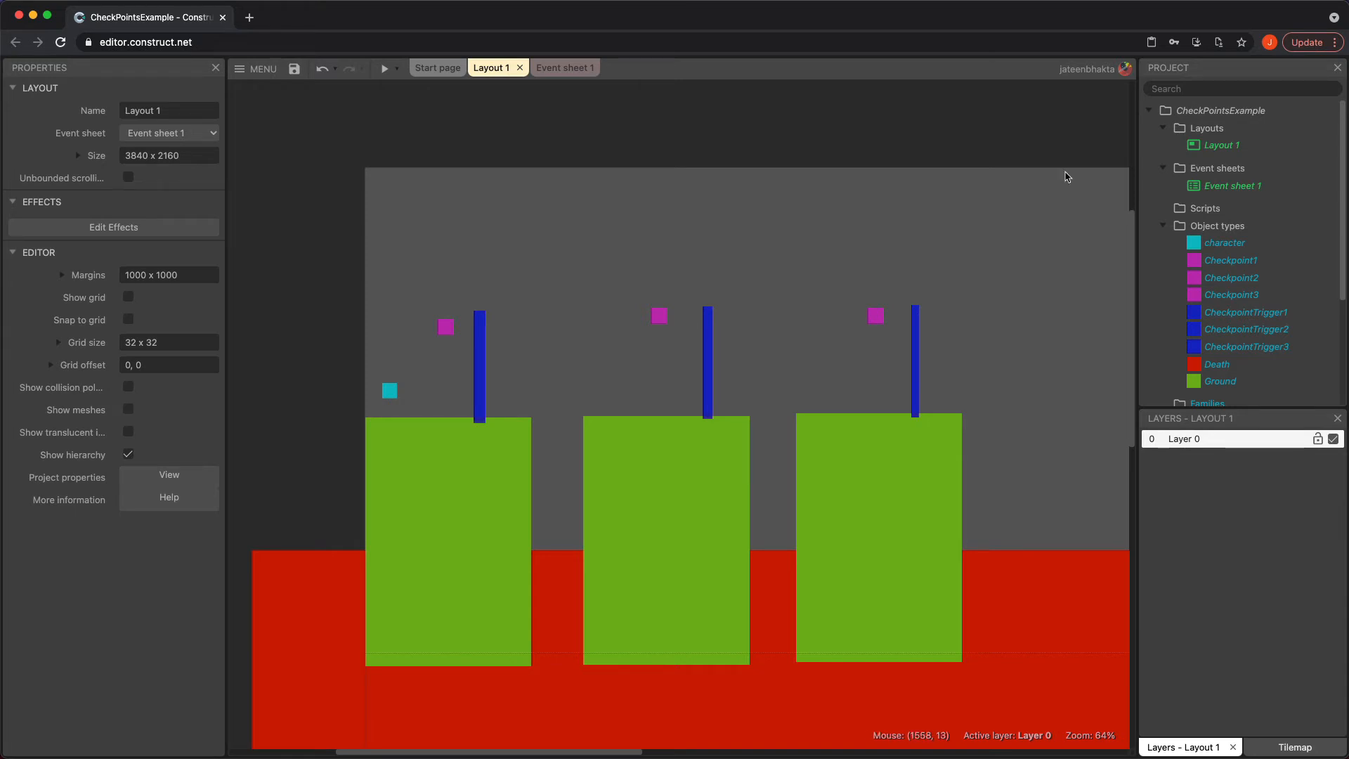
# Open the event sheet and add an event for the character colliding with Death
pyautogui.doubleClick(1218, 189)
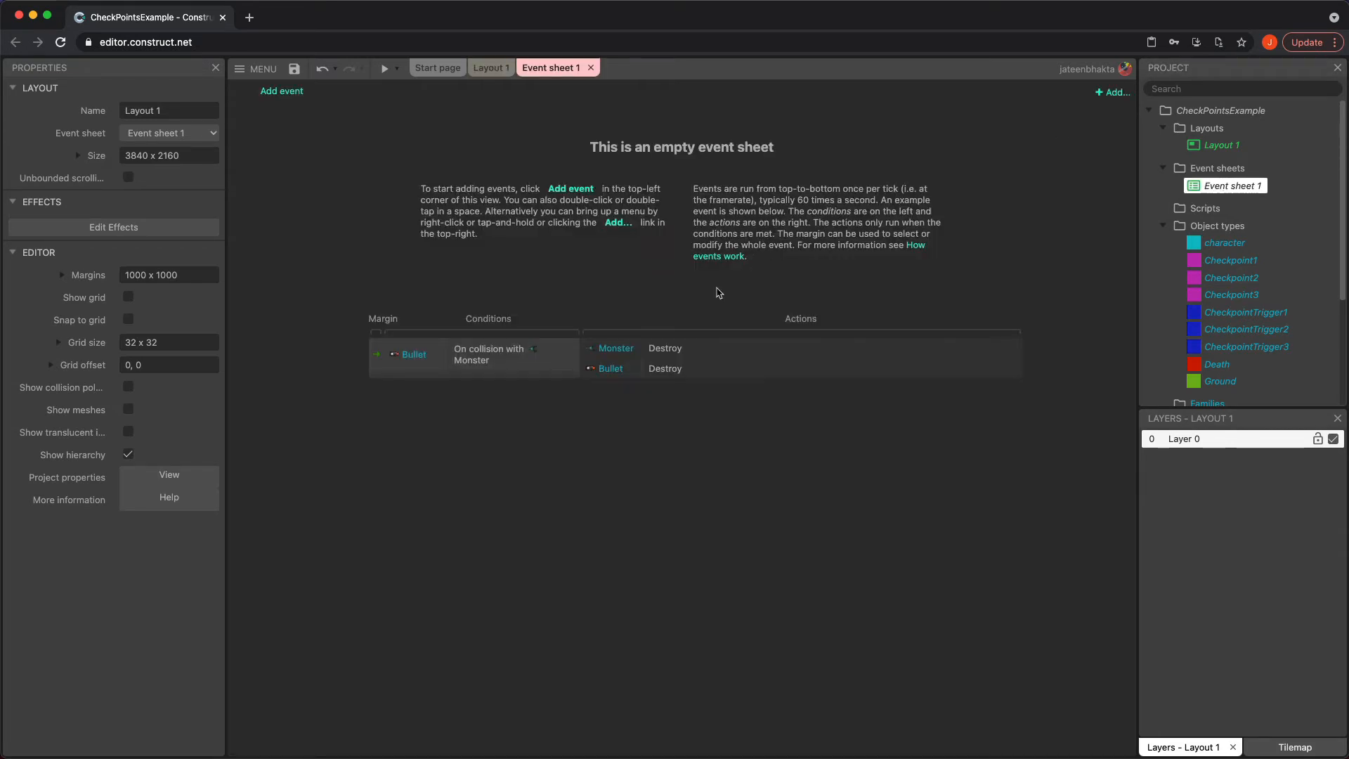
pyautogui.click(301, 99)
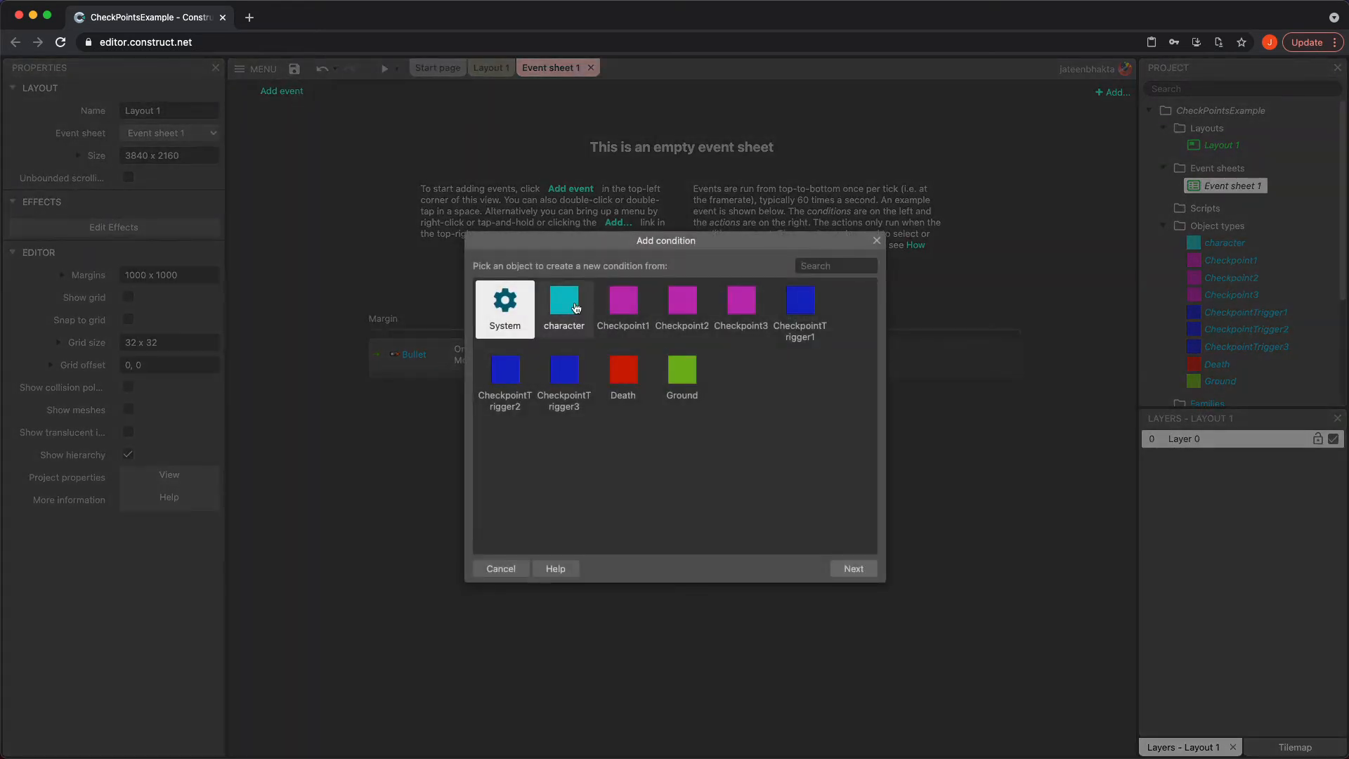
pyautogui.doubleClick(575, 308)
pyautogui.scroll(-5, 604, 461)
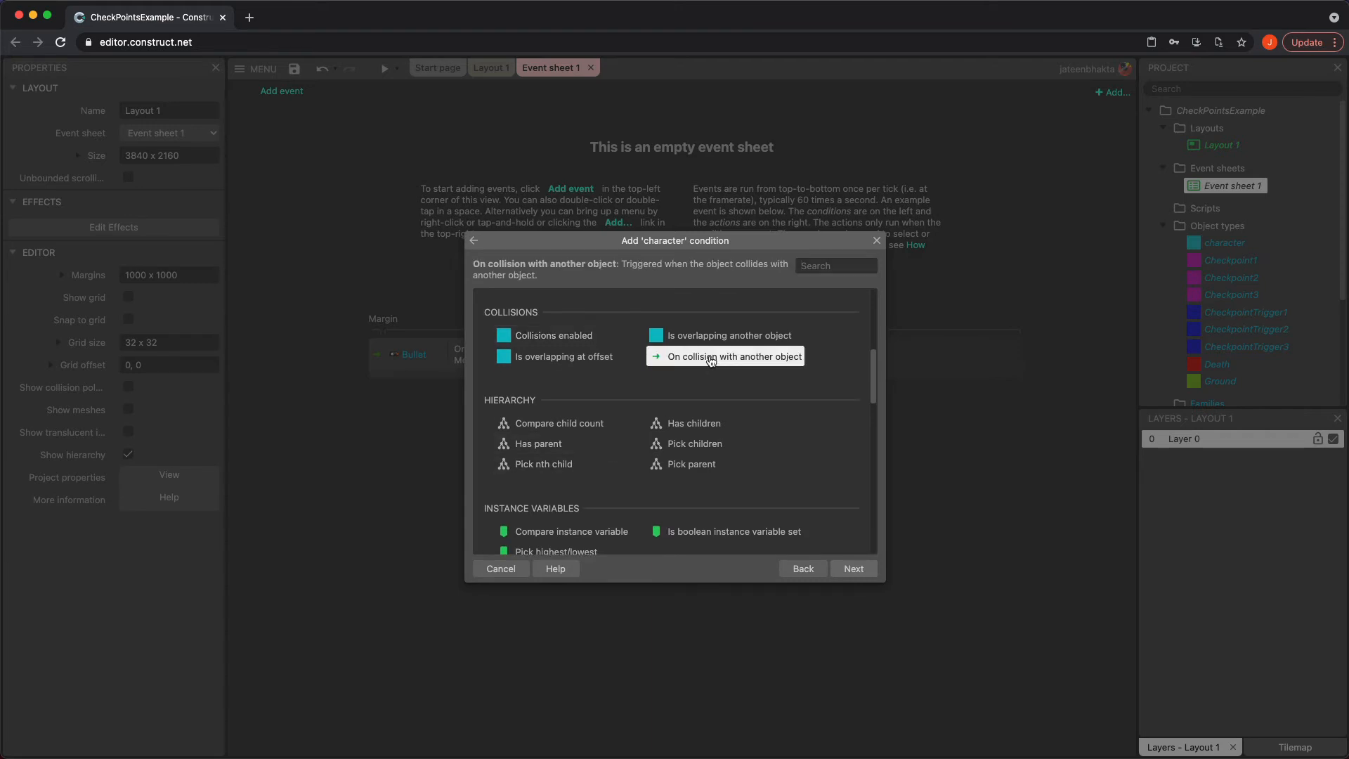
pyautogui.doubleClick(734, 356)
pyautogui.click(702, 390)
pyautogui.doubleClick(699, 442)
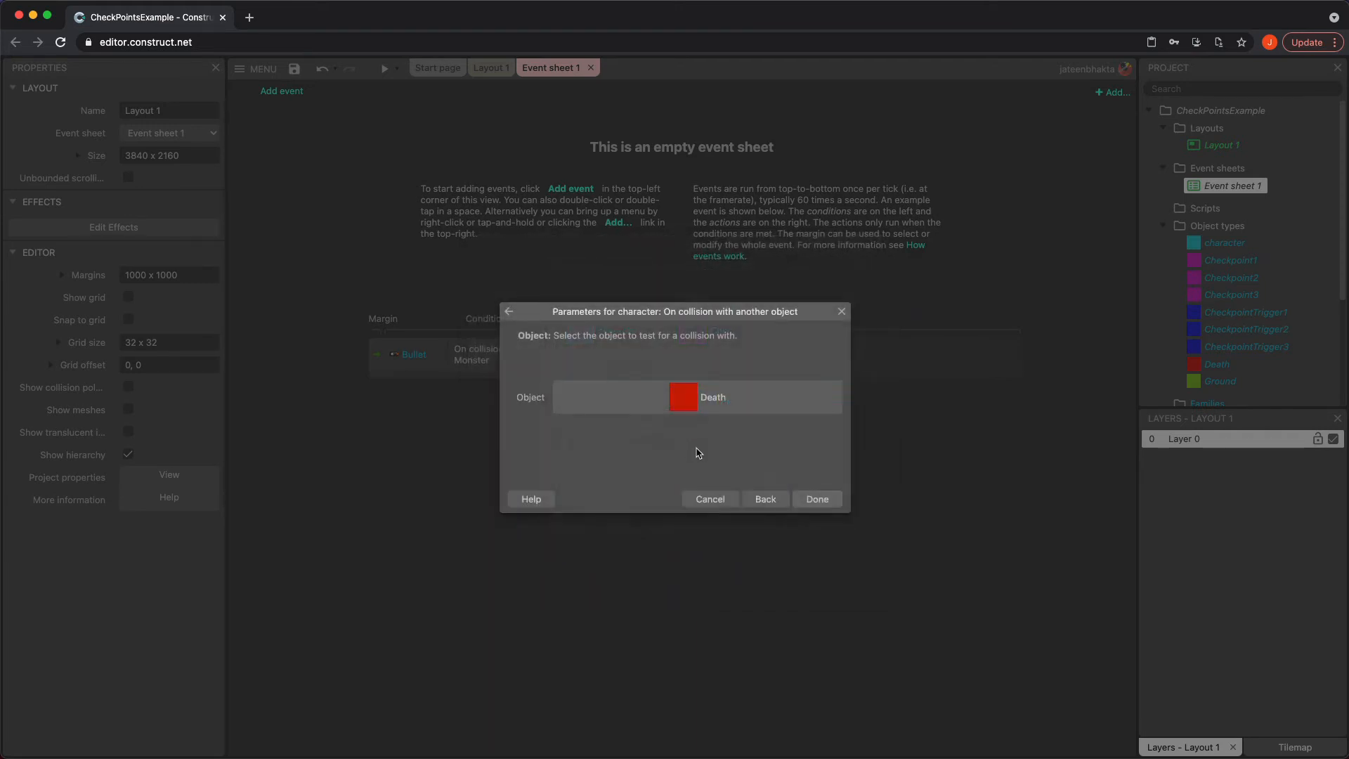
pyautogui.click(823, 501)
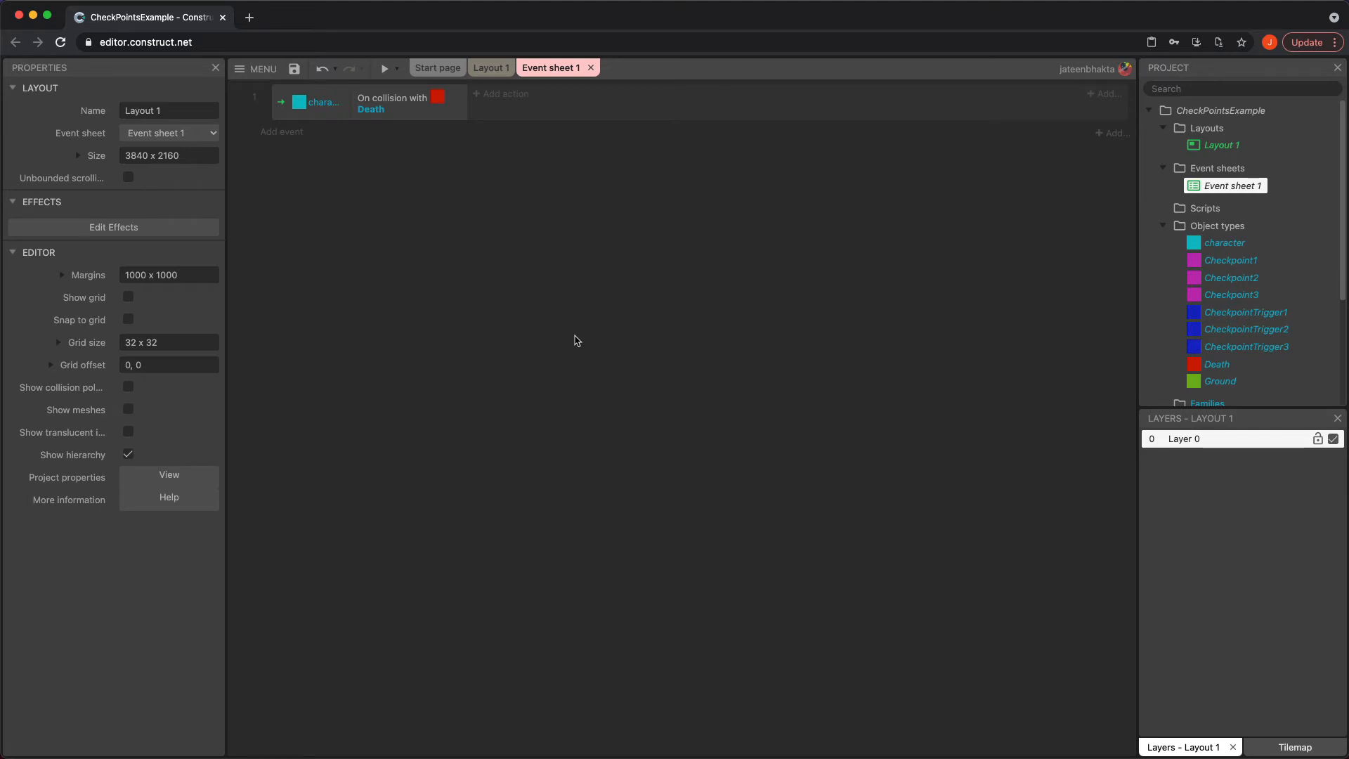
# Add a global number variable named Checkpoints with an initial value of 0
pyautogui.rightClick(584, 279)
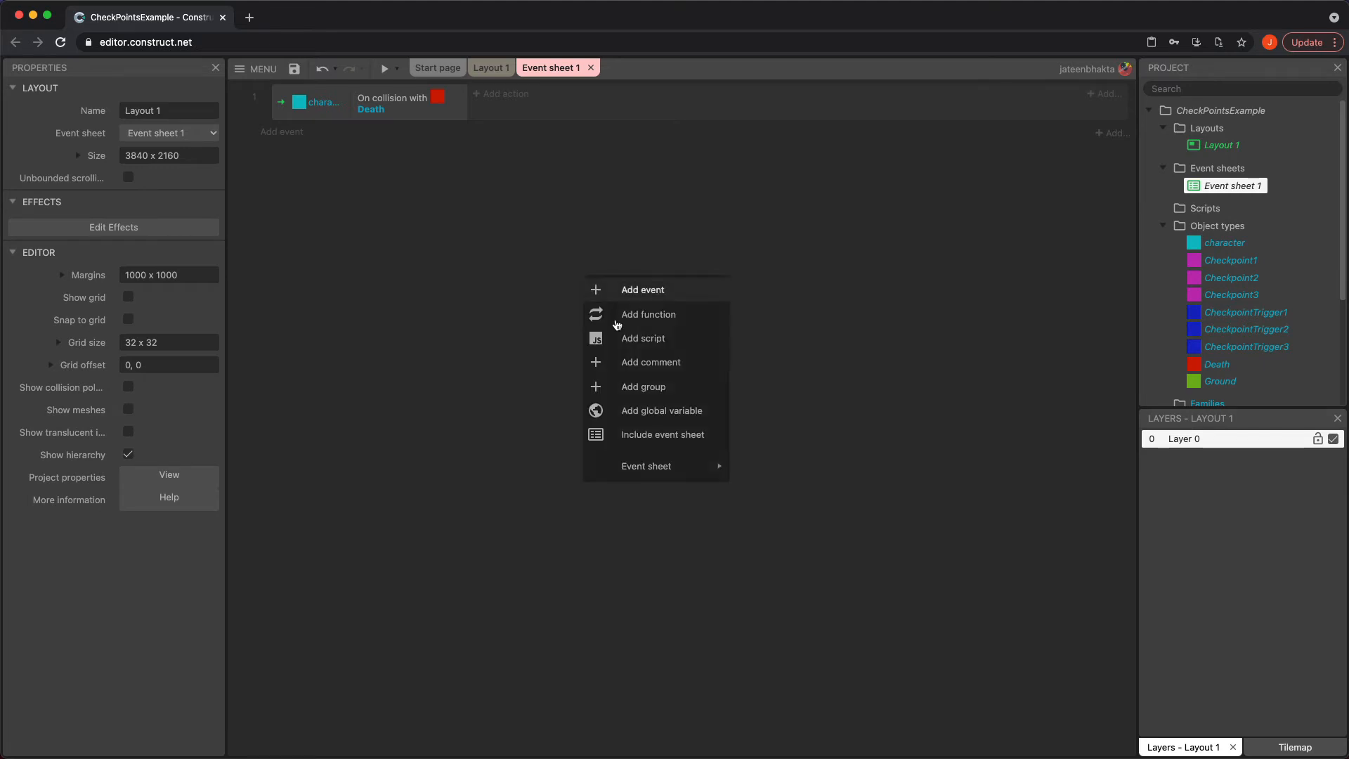
pyautogui.click(677, 410)
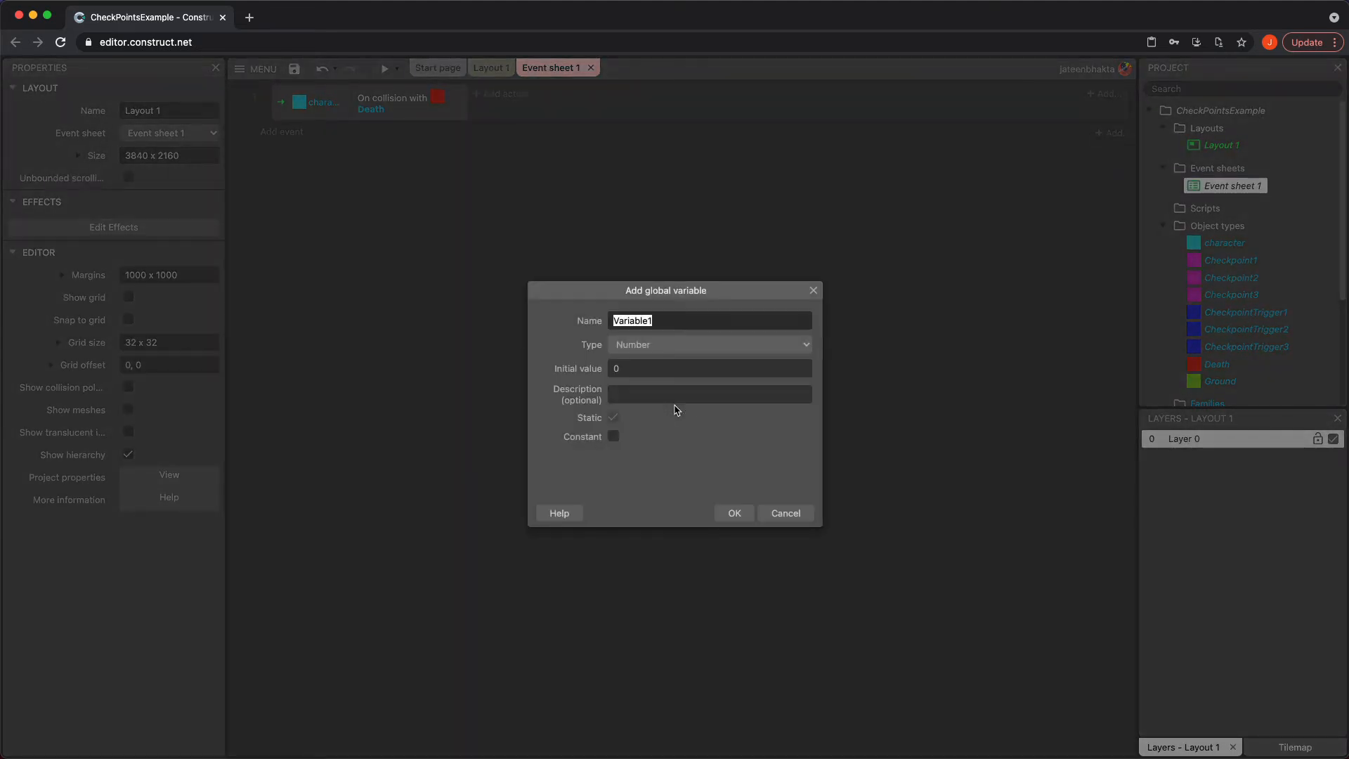
pyautogui.write('Checkpoints')
pyautogui.click(731, 513)
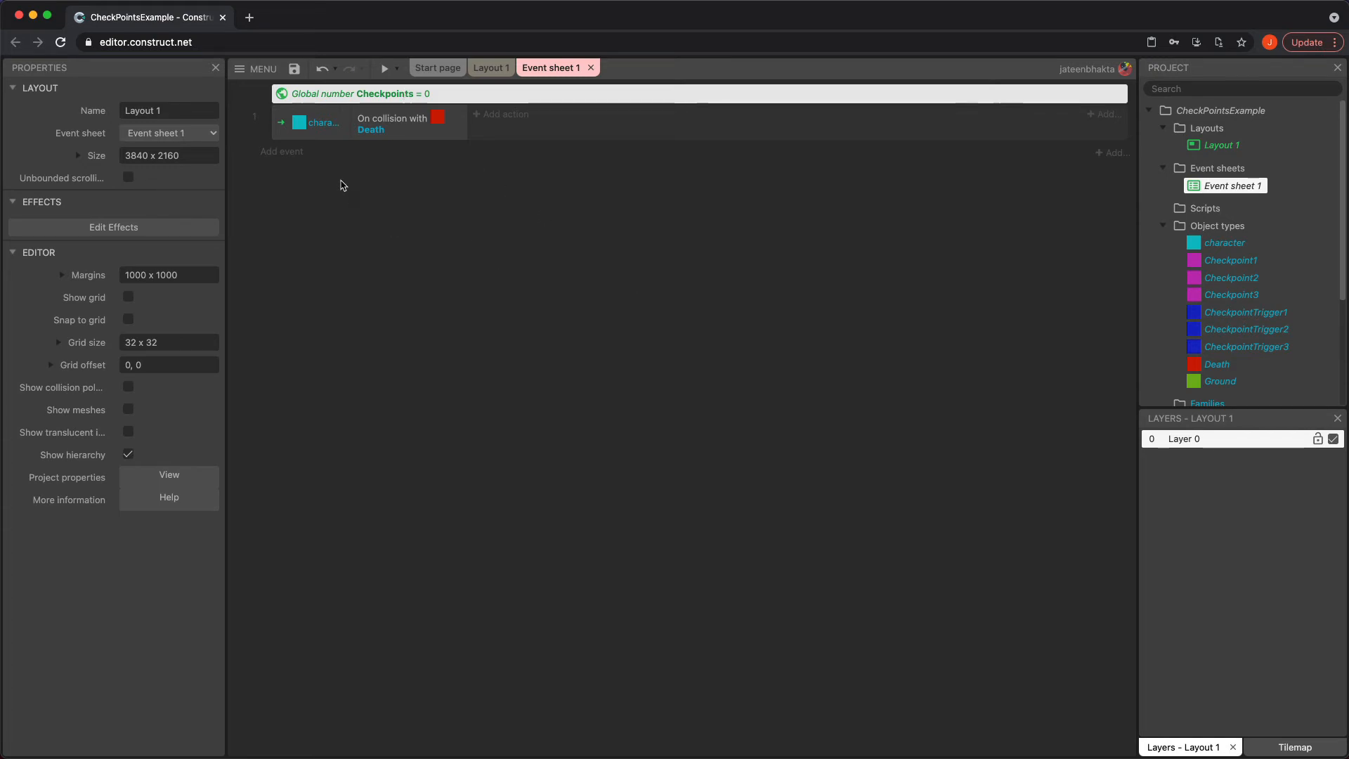
# Add an event for the character colliding with CheckpointTrigger1
pyautogui.click(284, 152)
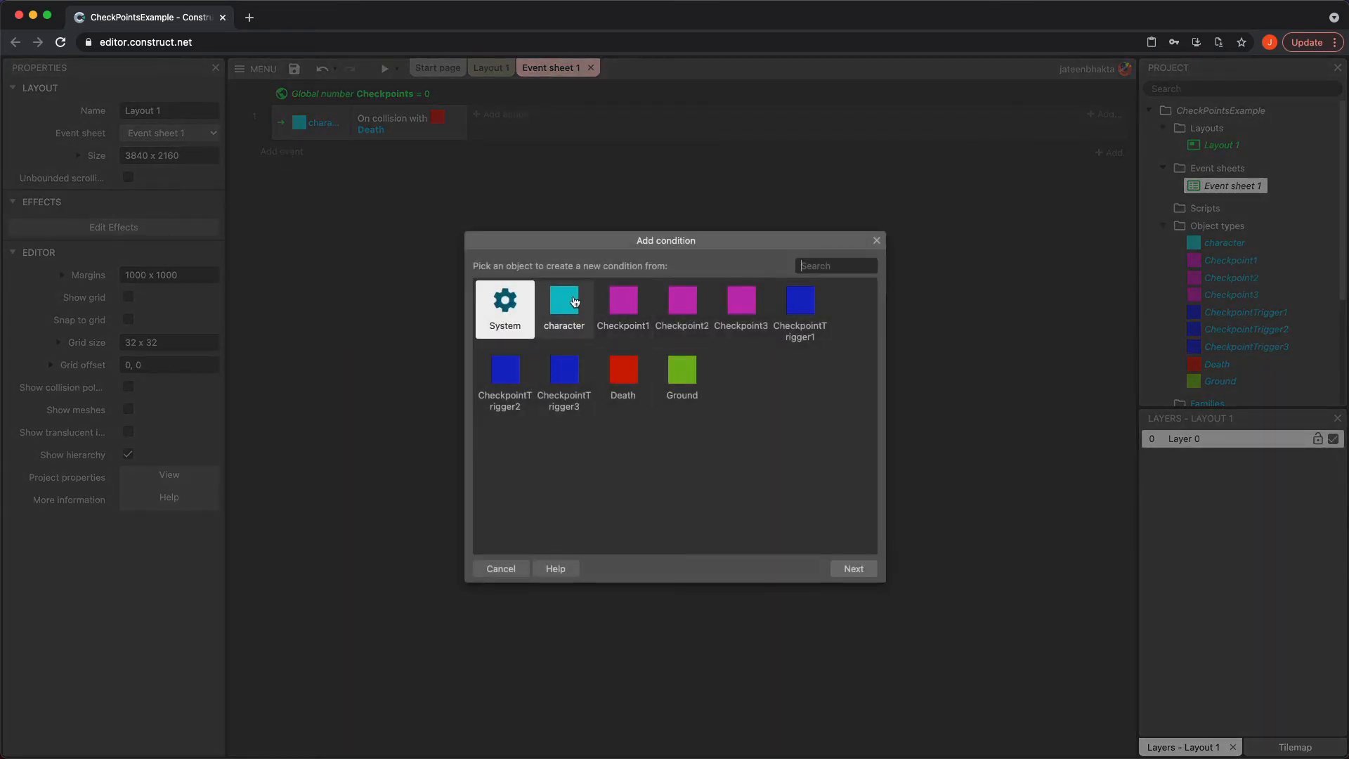
pyautogui.doubleClick(572, 303)
pyautogui.scroll(-5, 759, 501)
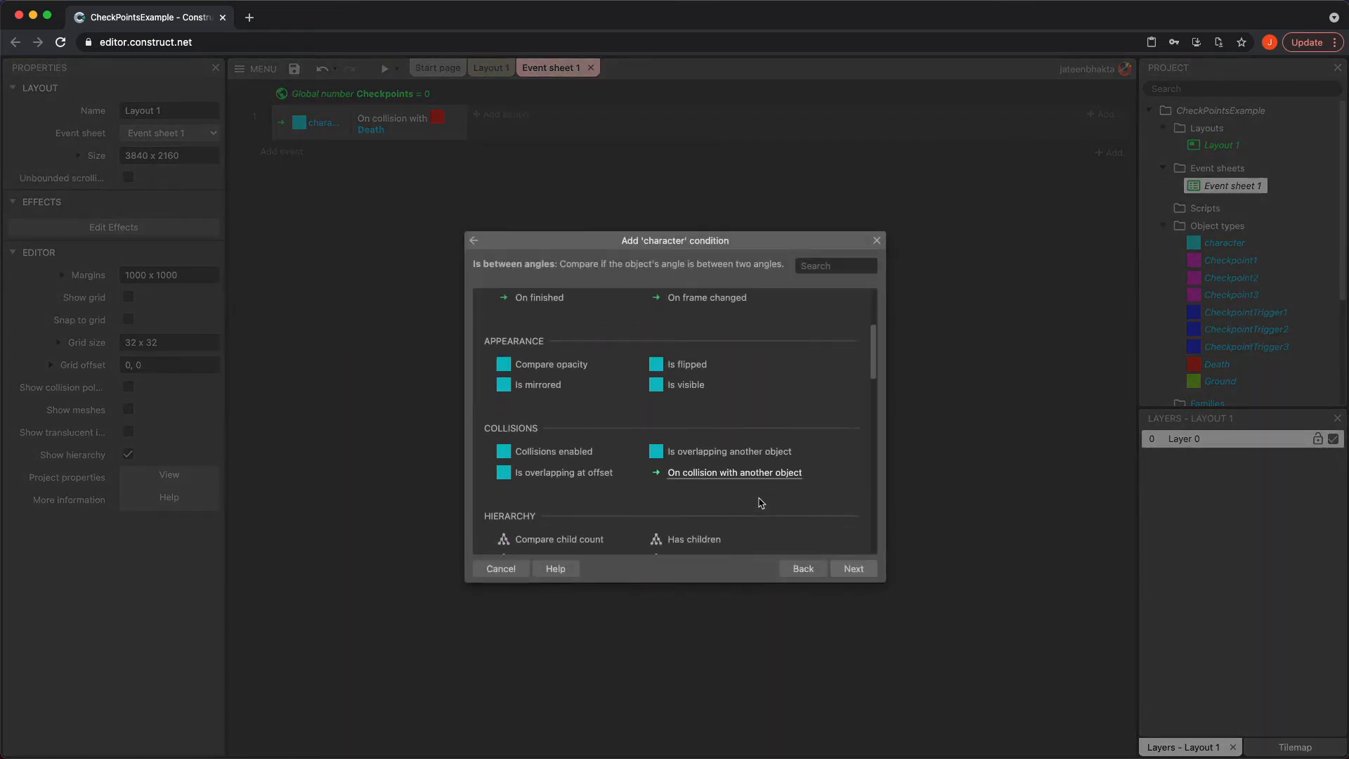
pyautogui.click(752, 462)
pyautogui.doubleClick(752, 462)
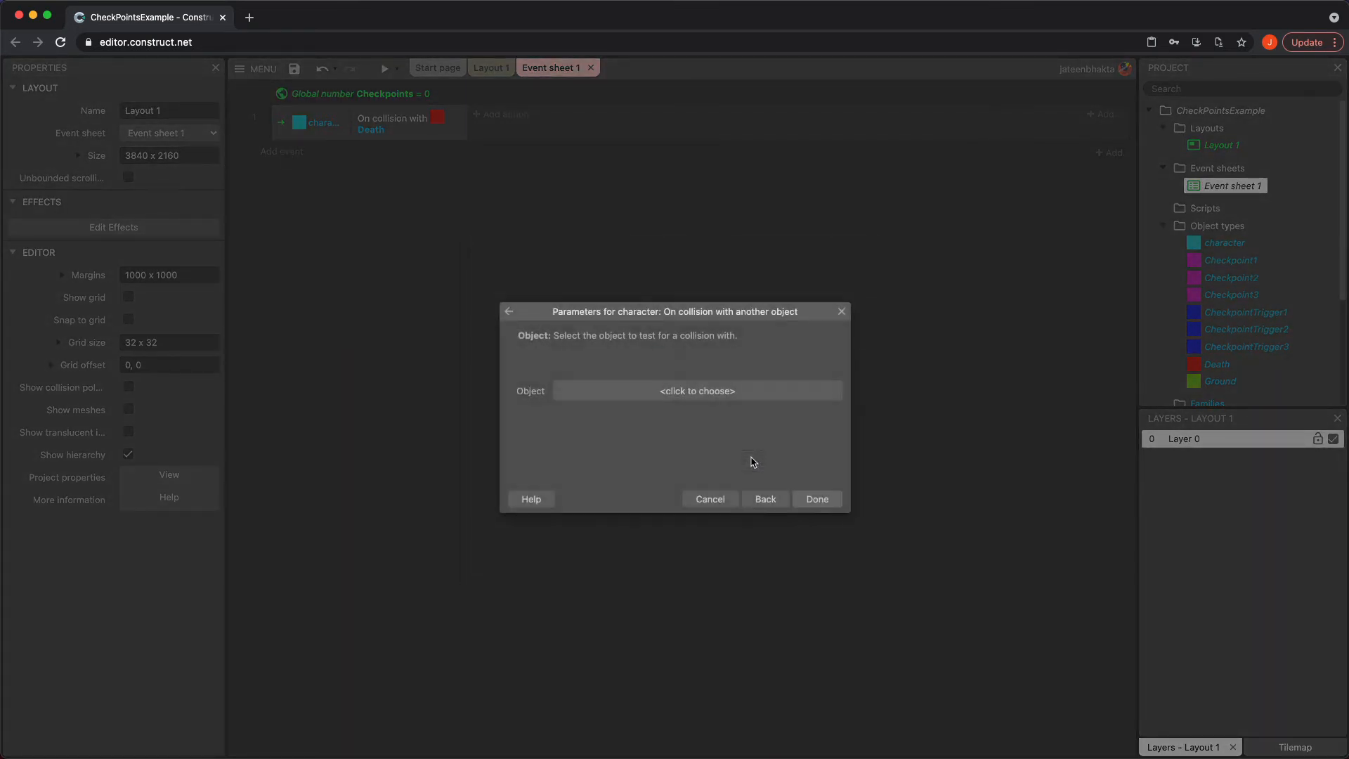
pyautogui.click(719, 388)
pyautogui.click(632, 407)
pyautogui.doubleClick(631, 405)
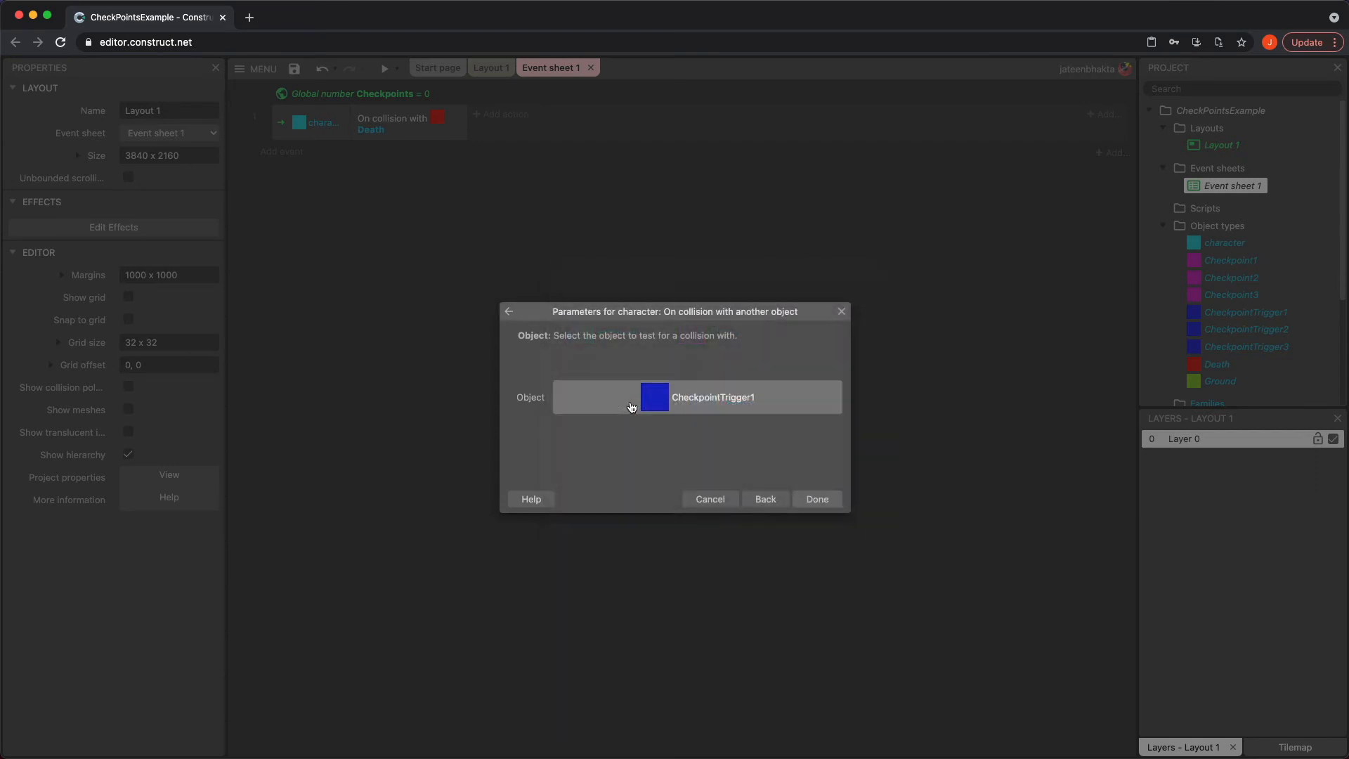
pyautogui.click(815, 499)
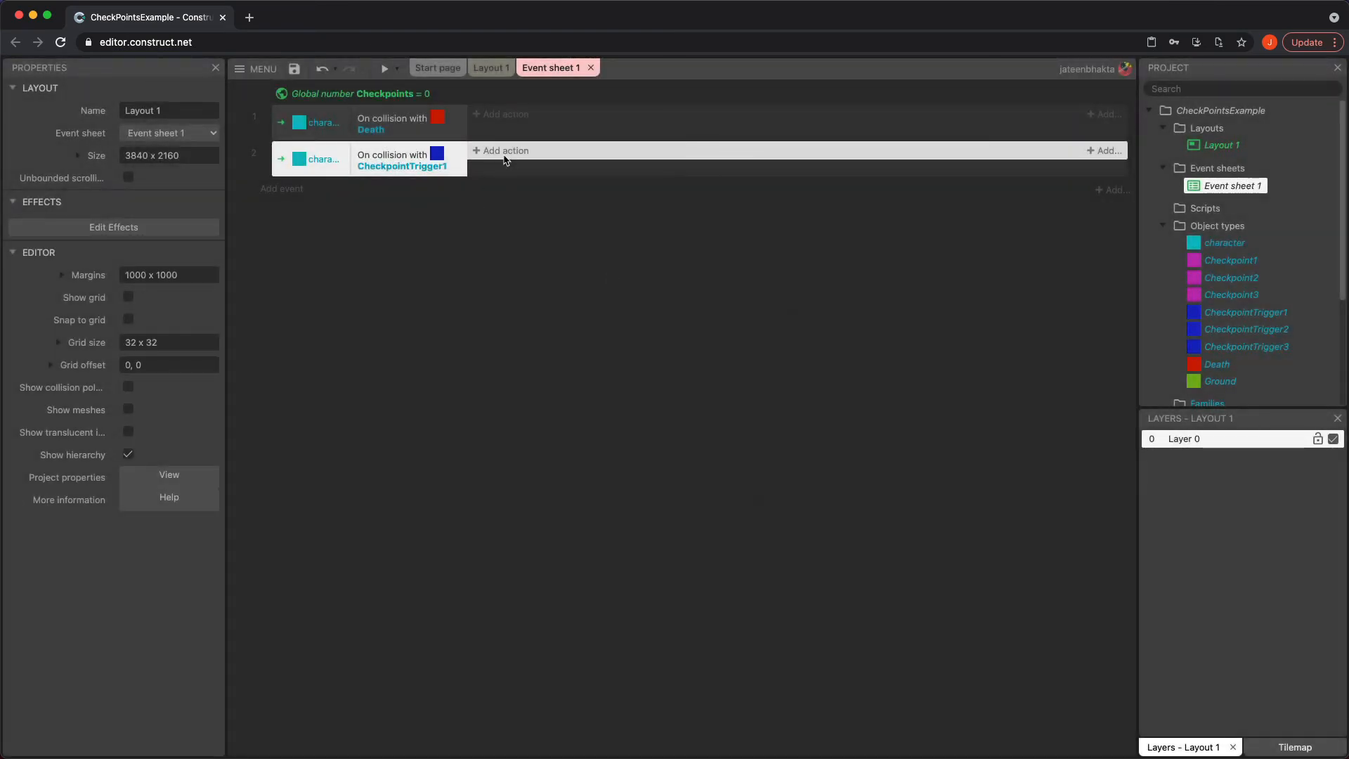
# Add a System action to that event setting Checkpoints to 1
pyautogui.click(505, 156)
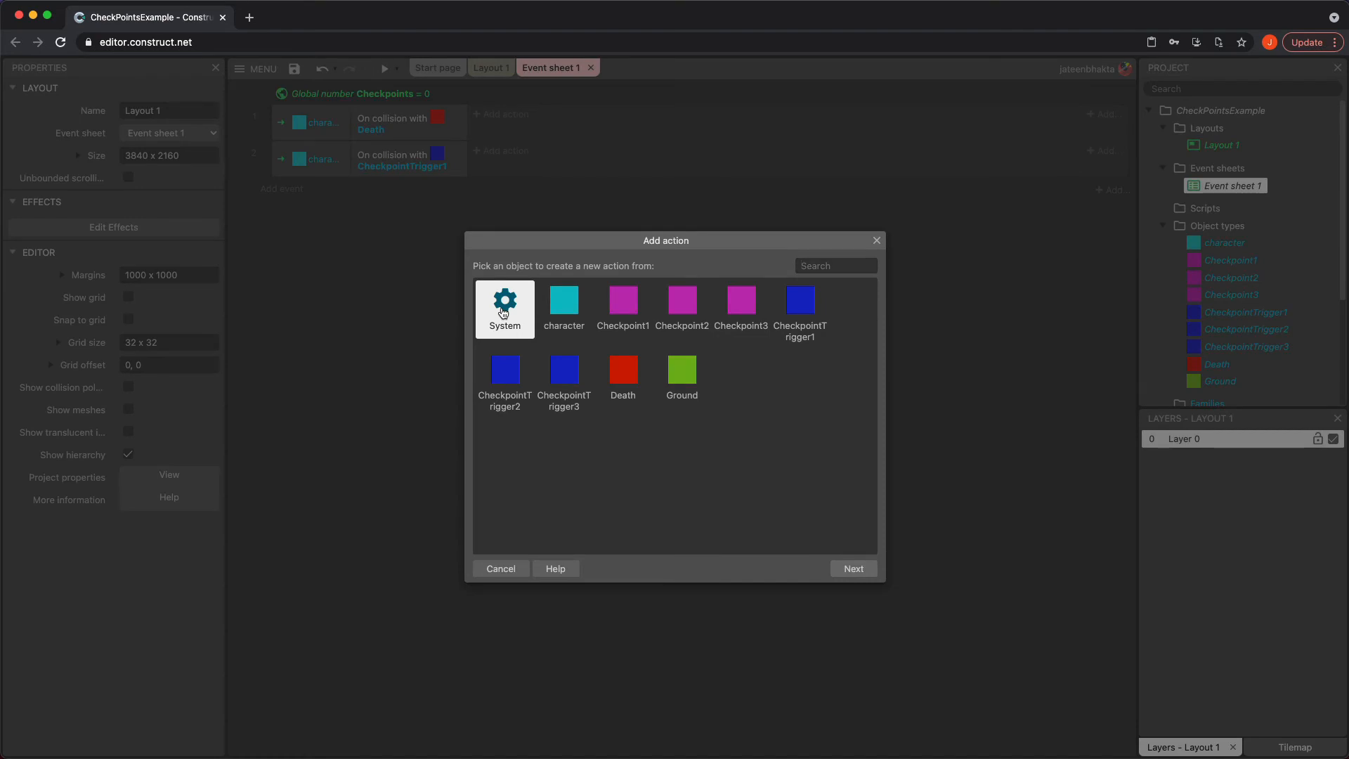
pyautogui.doubleClick(504, 312)
pyautogui.scroll(-3, 573, 446)
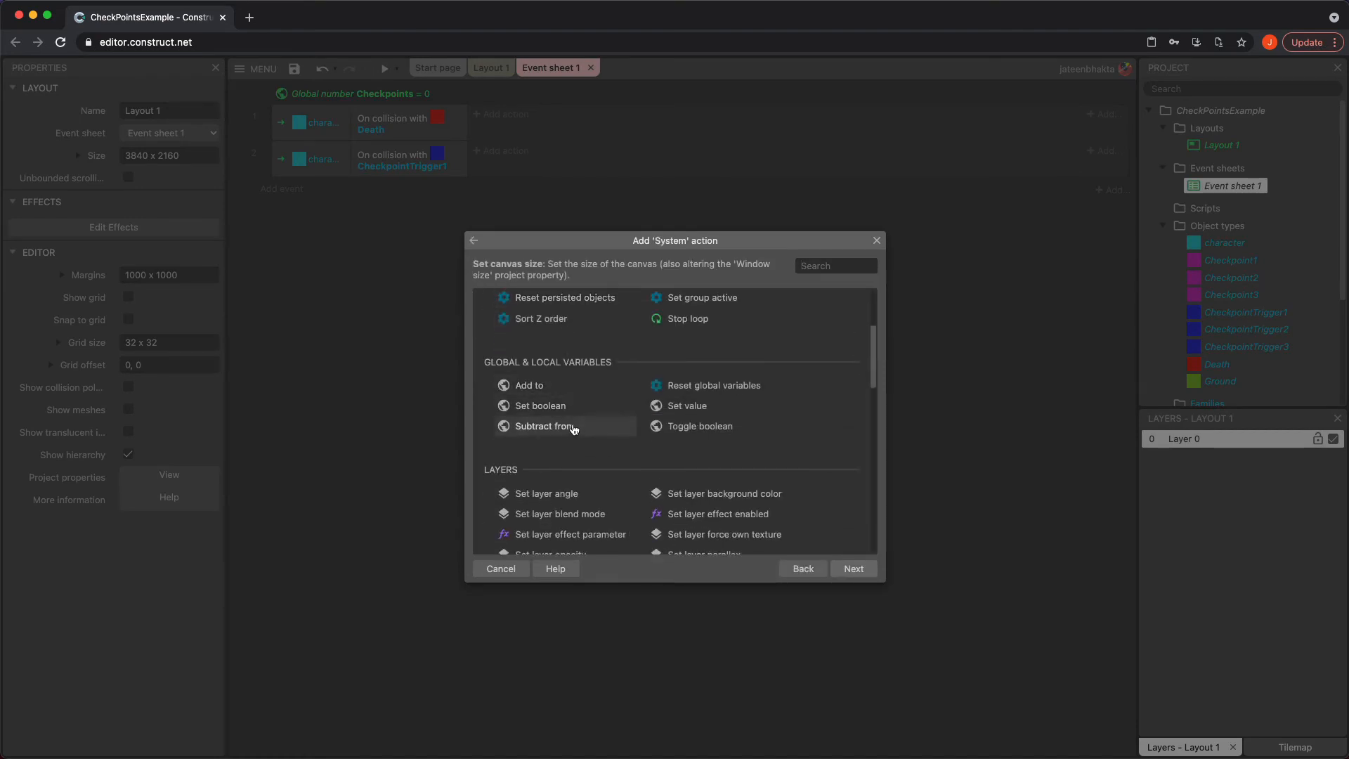
pyautogui.click(686, 406)
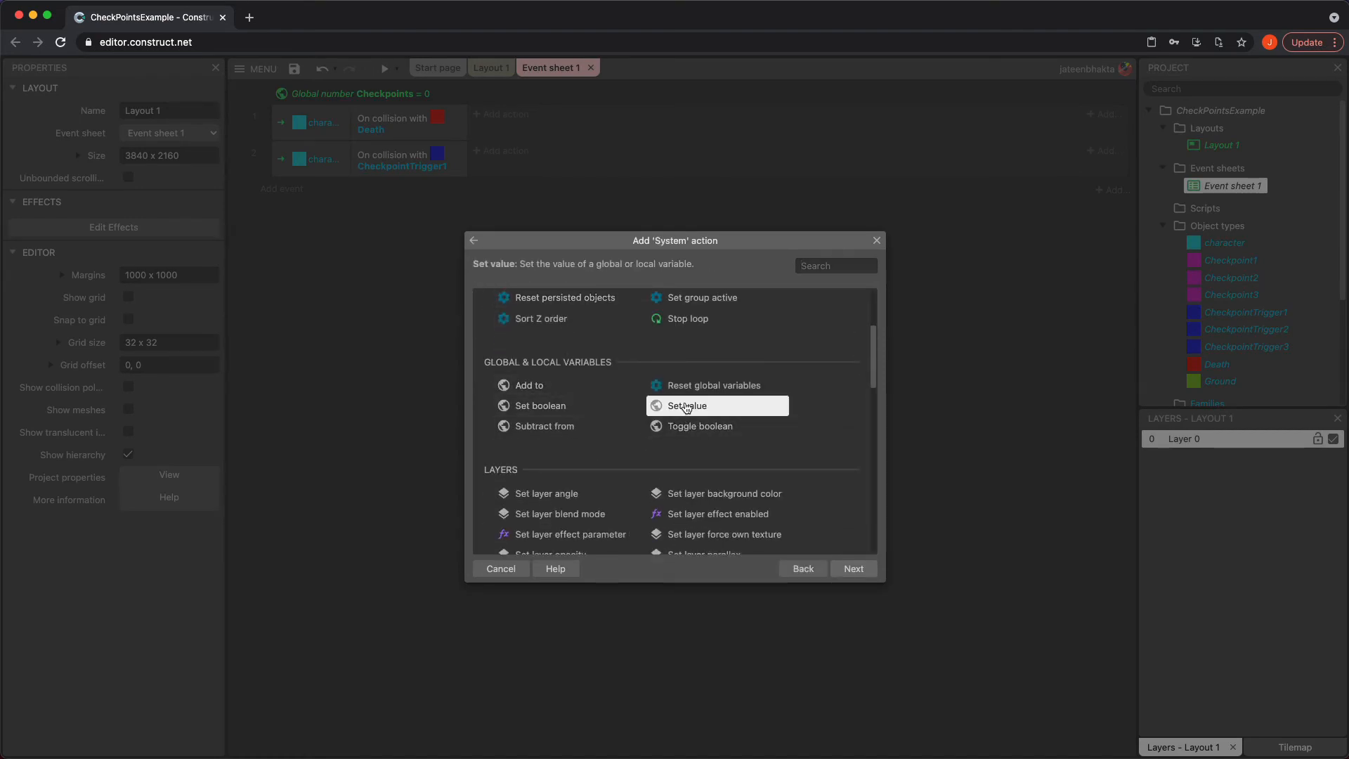
pyautogui.doubleClick(687, 407)
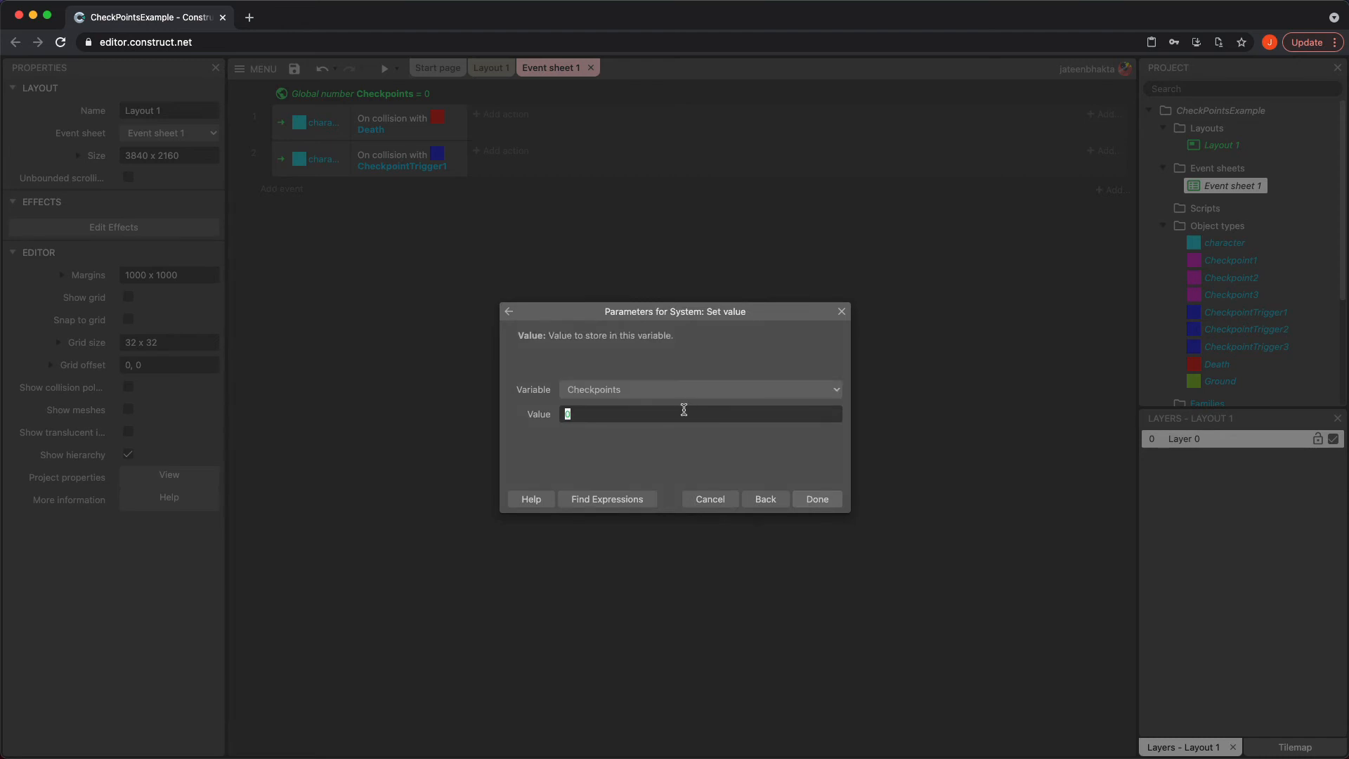
pyautogui.click(816, 499)
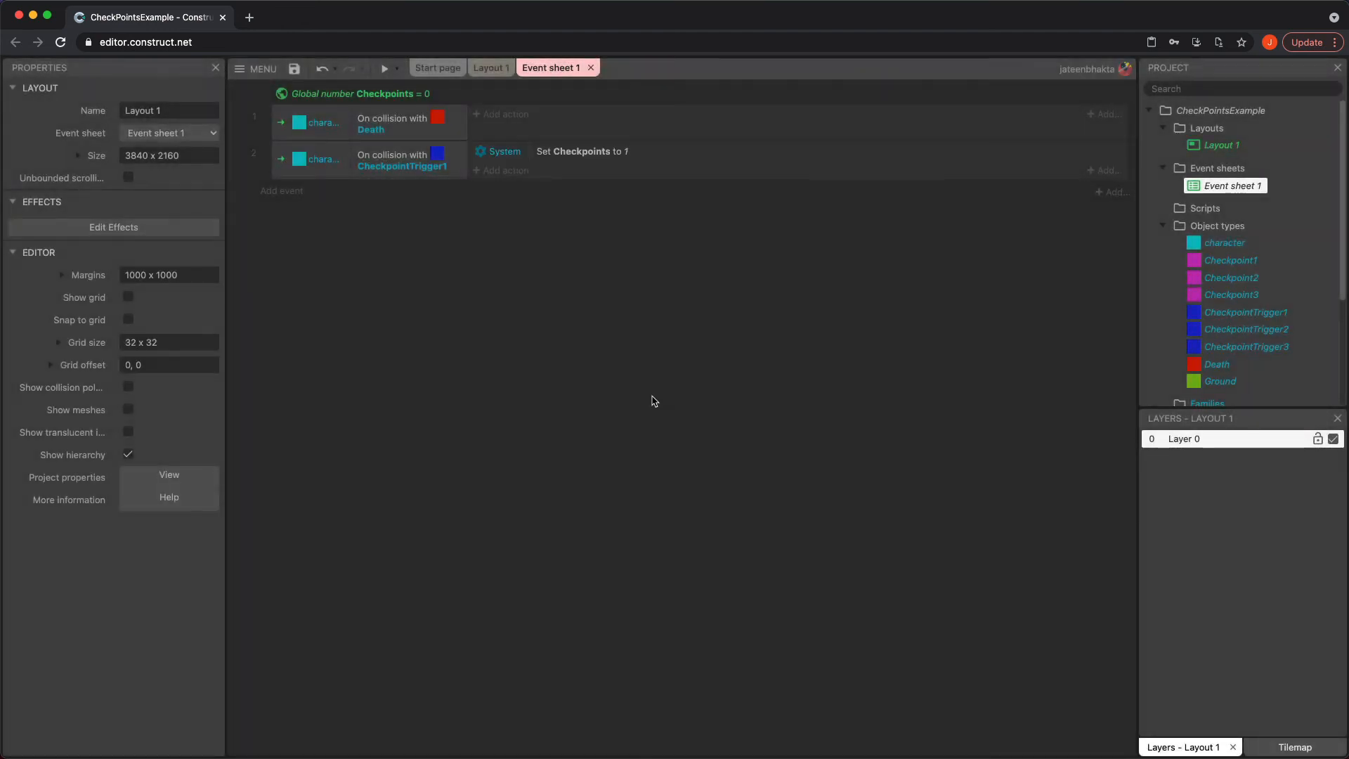
# Add an event for the character colliding with CheckpointTrigger2
pyautogui.click(302, 190)
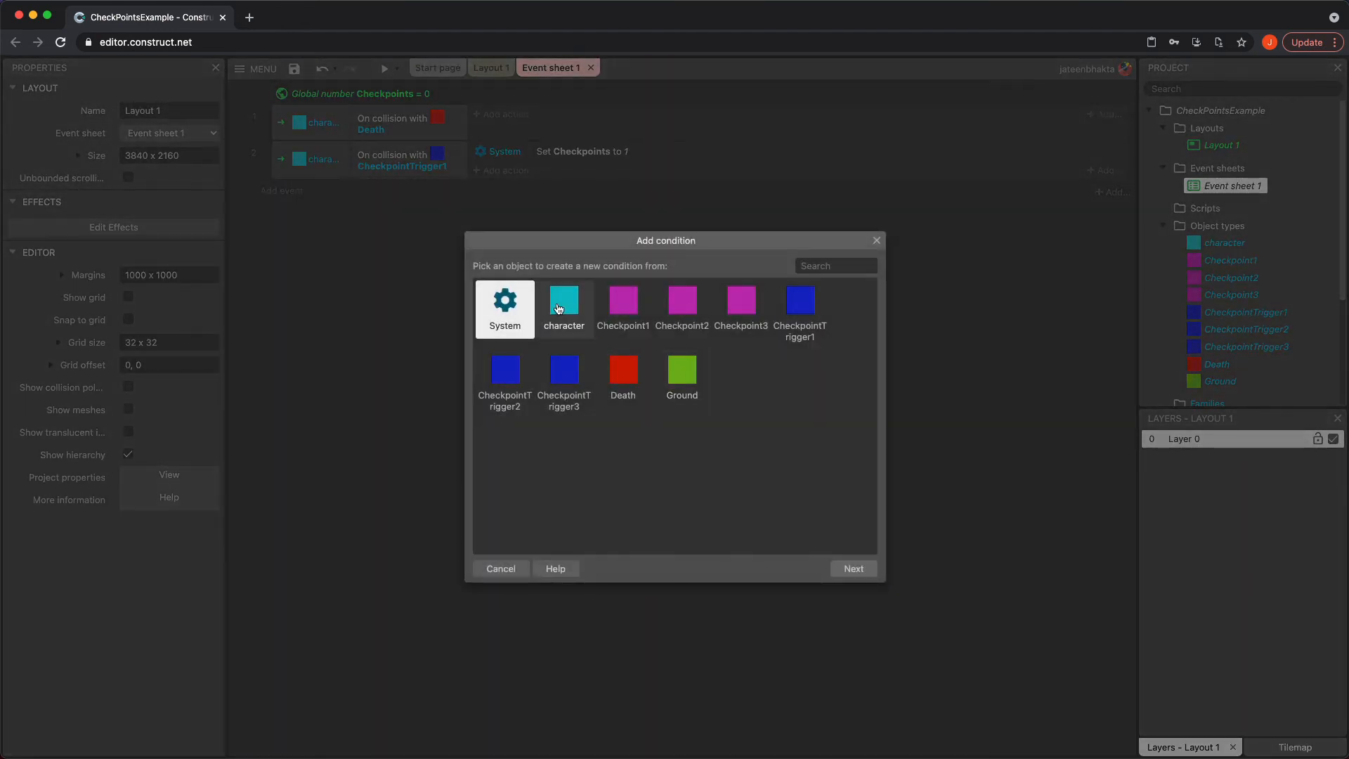
pyautogui.doubleClick(563, 313)
pyautogui.scroll(-2, 677, 441)
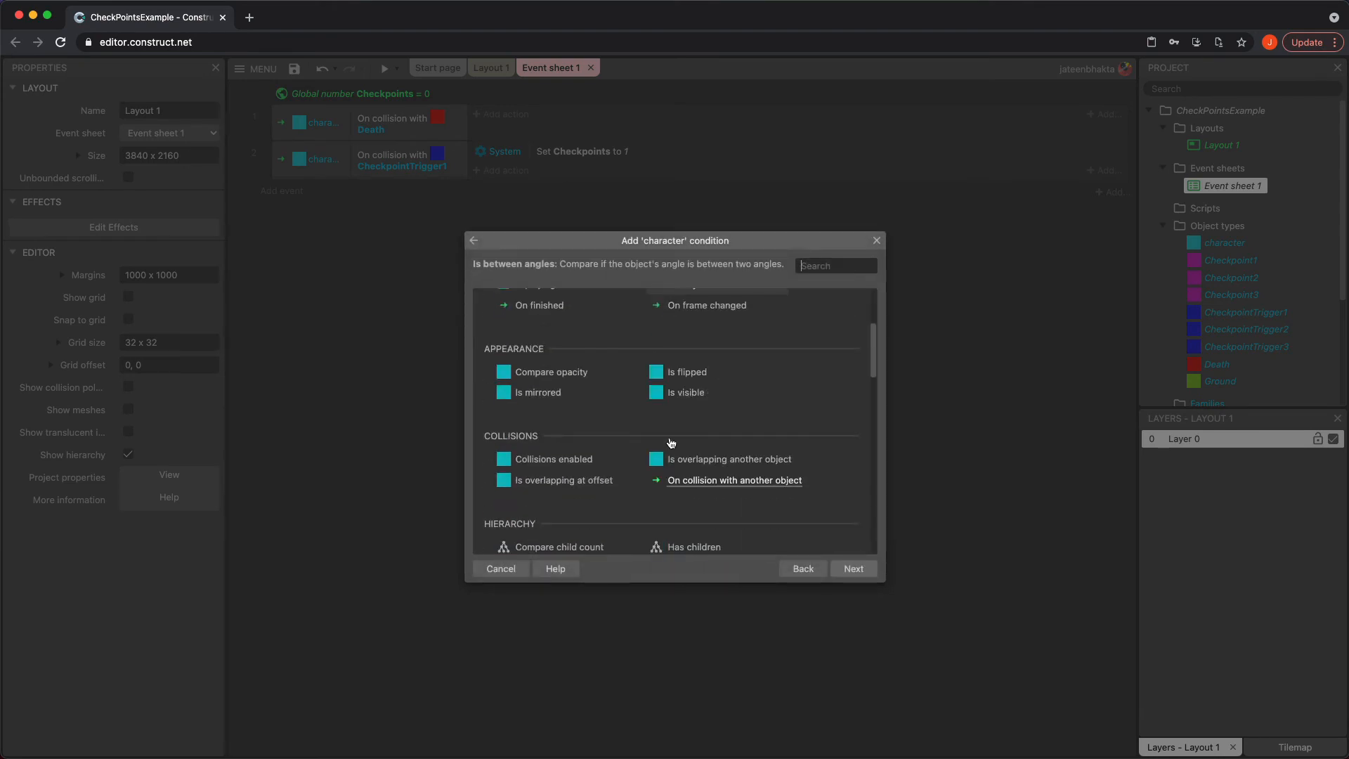
pyautogui.doubleClick(688, 480)
pyautogui.click(686, 390)
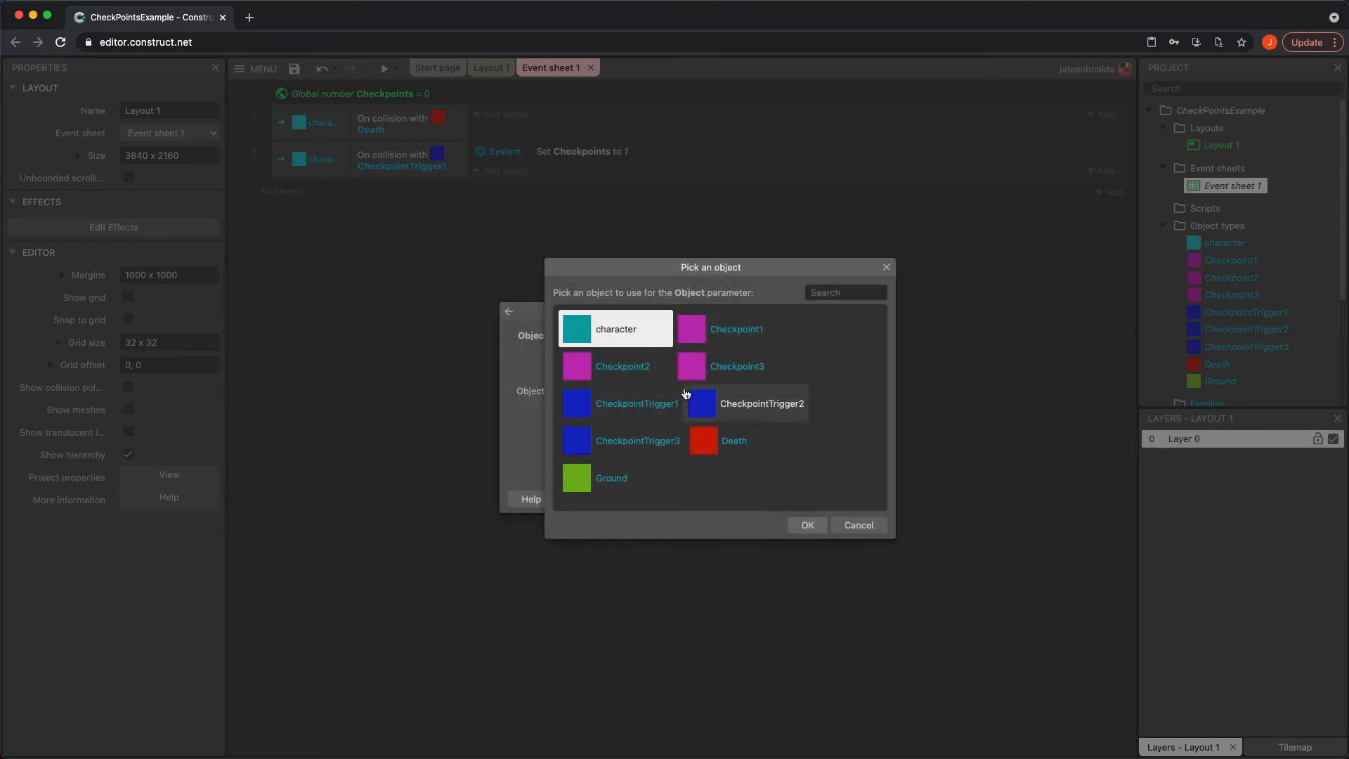
pyautogui.doubleClick(752, 416)
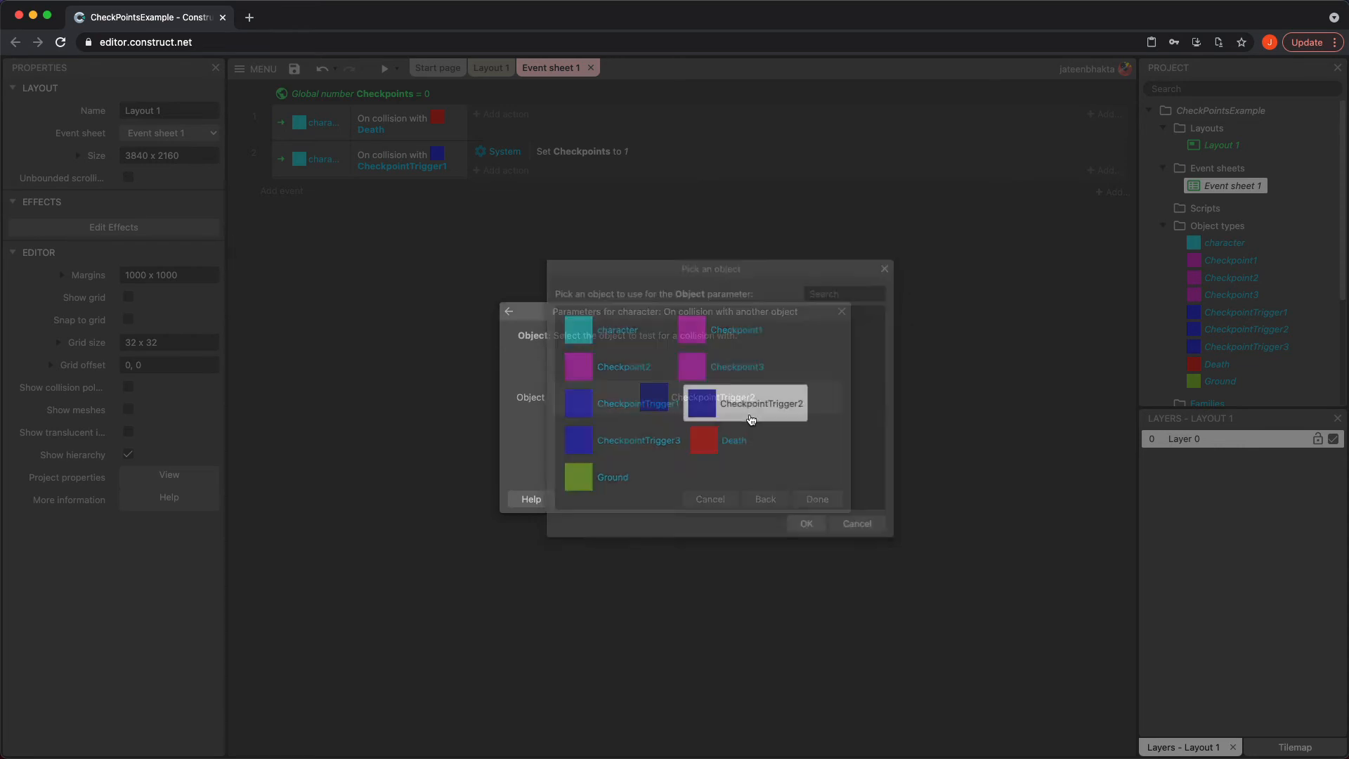
pyautogui.click(816, 499)
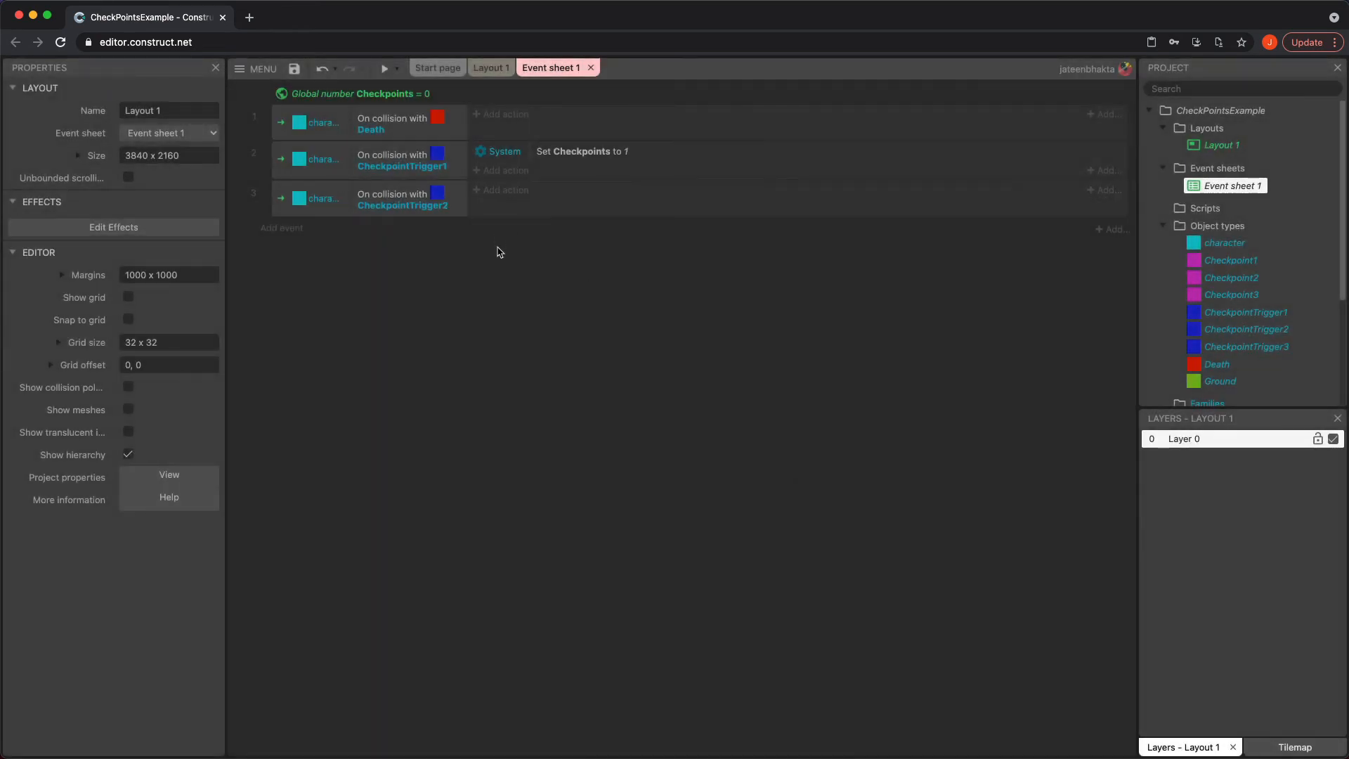
# Add a System action to the CheckpointTrigger2 event setting Checkpoints to 2
pyautogui.click(497, 193)
pyautogui.doubleClick(506, 304)
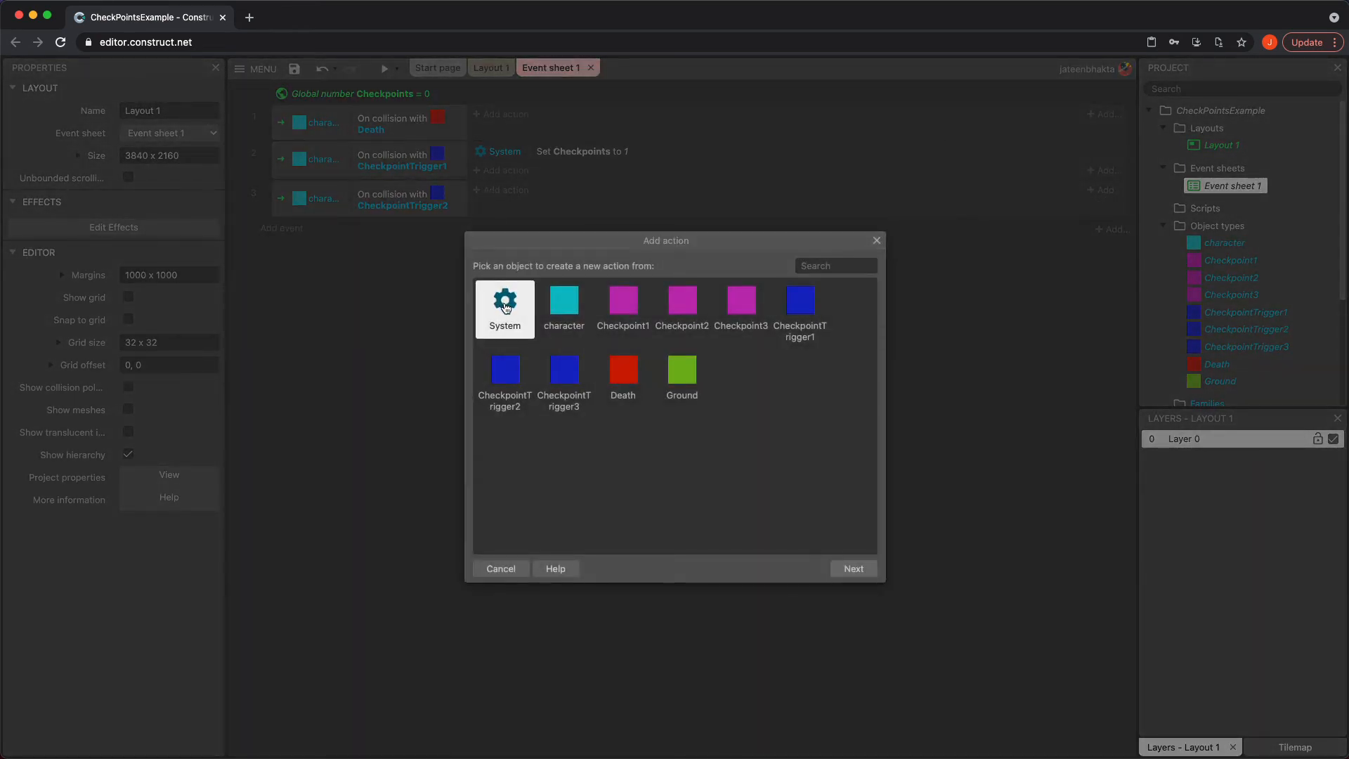
pyautogui.doubleClick(671, 446)
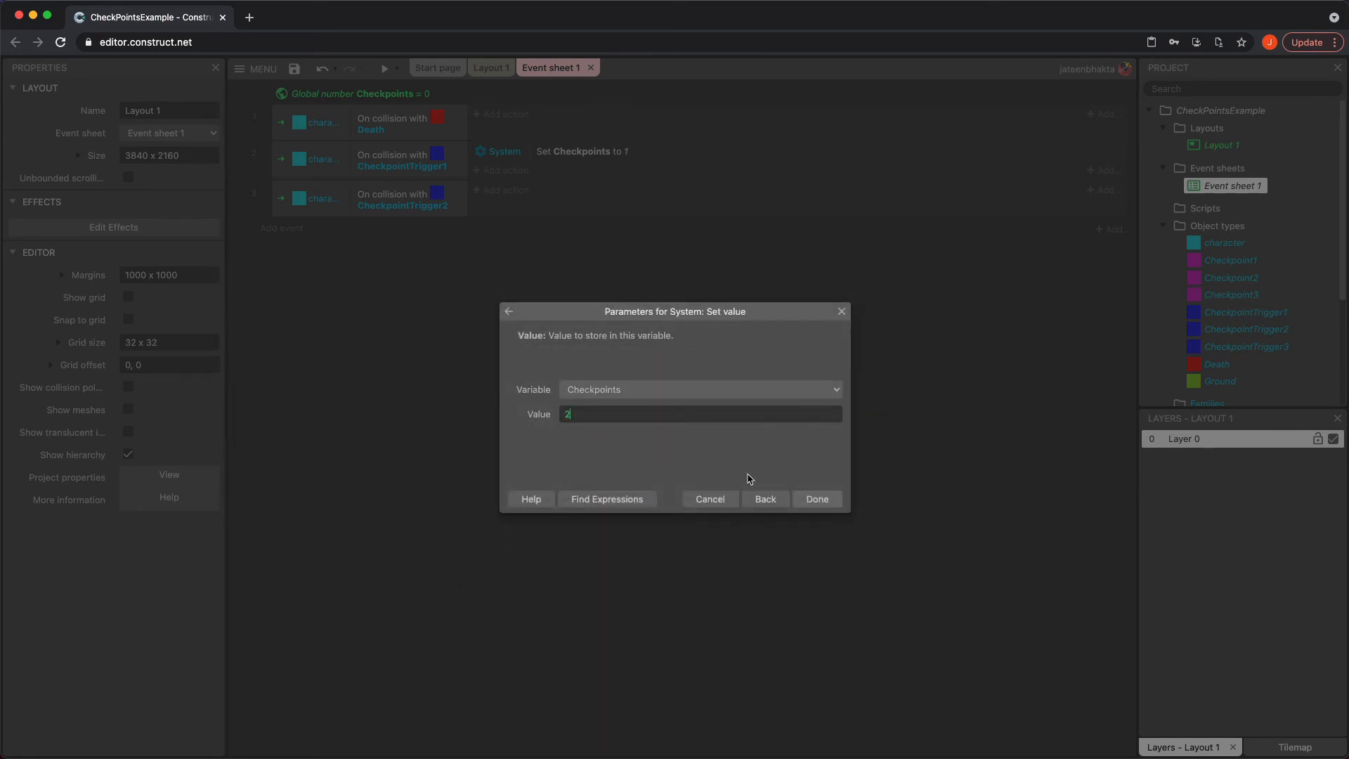
pyautogui.click(816, 500)
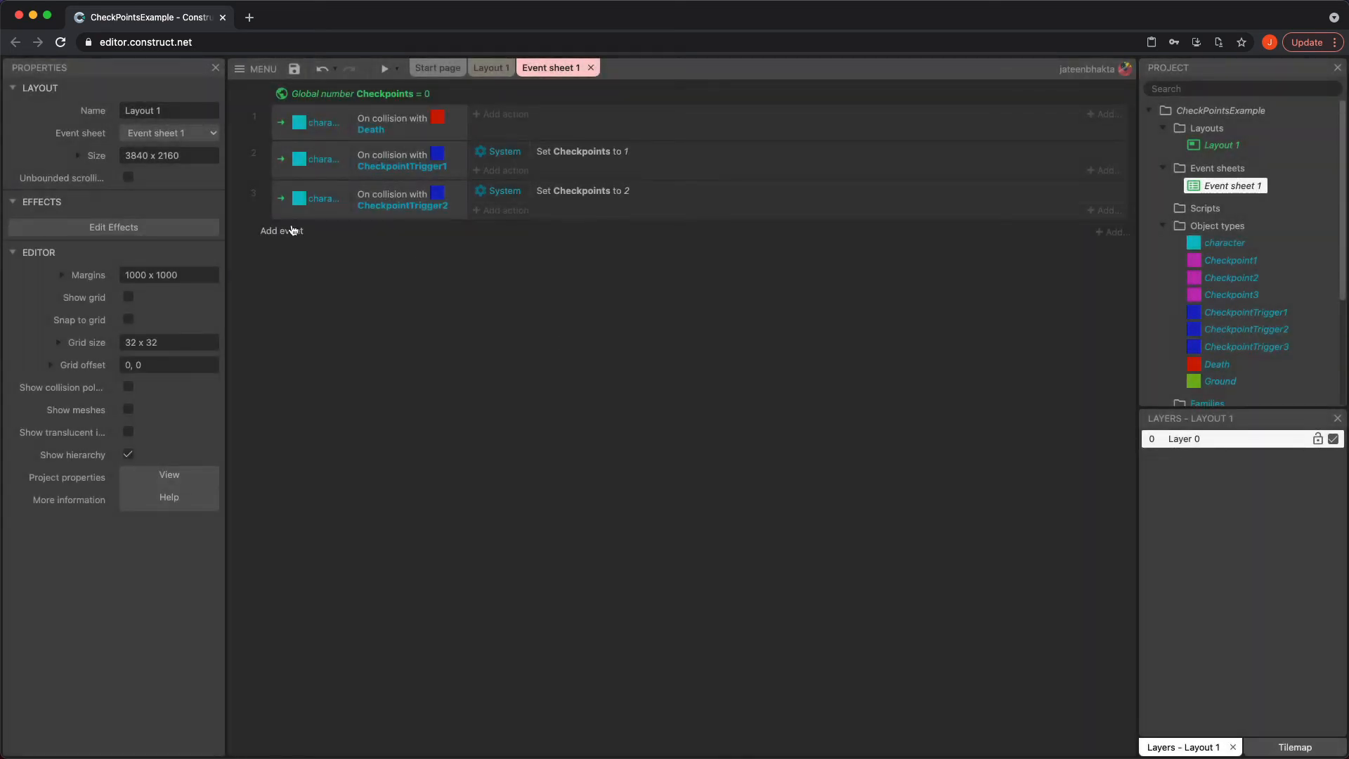
# Add an event for the character colliding with CheckpointTrigger3
pyautogui.click(293, 230)
pyautogui.doubleClick(563, 308)
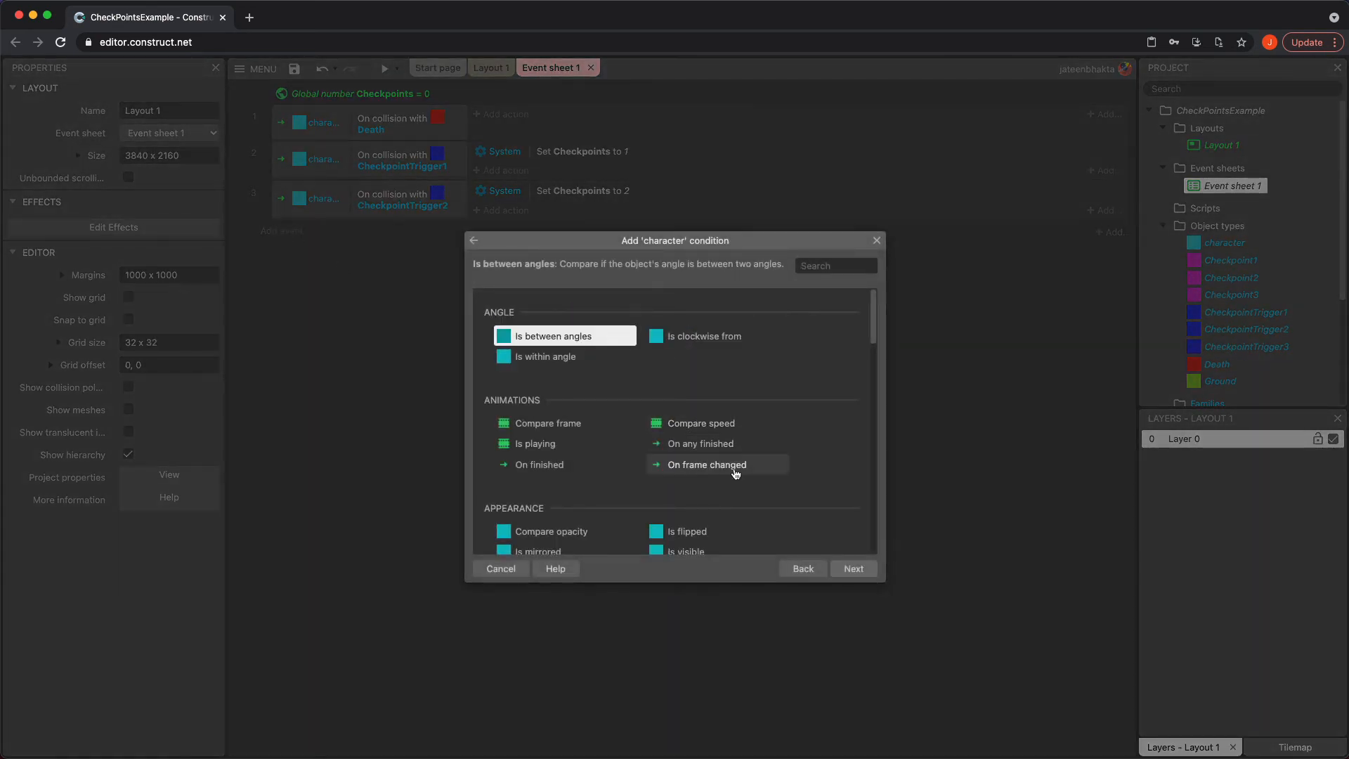
pyautogui.scroll(-2, 736, 474)
pyautogui.doubleClick(729, 500)
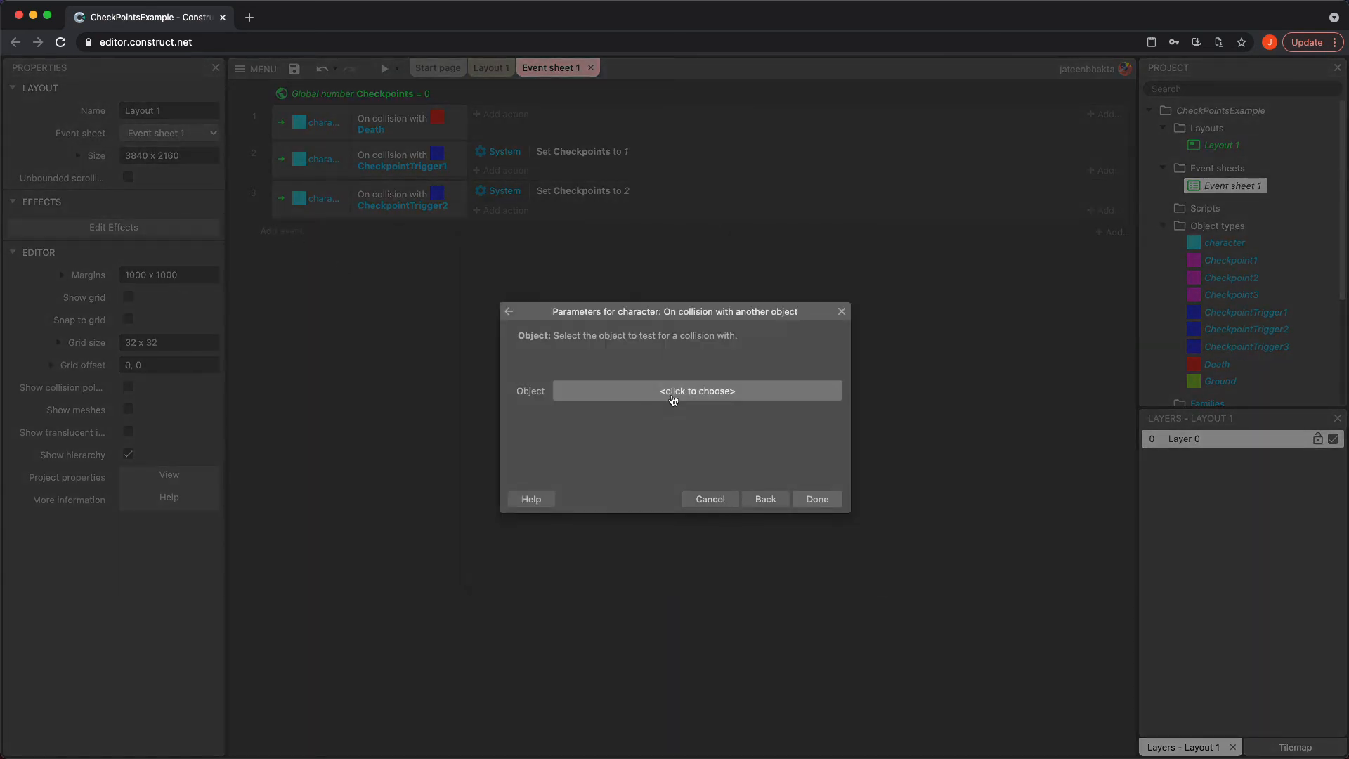
pyautogui.click(673, 400)
pyautogui.doubleClick(638, 442)
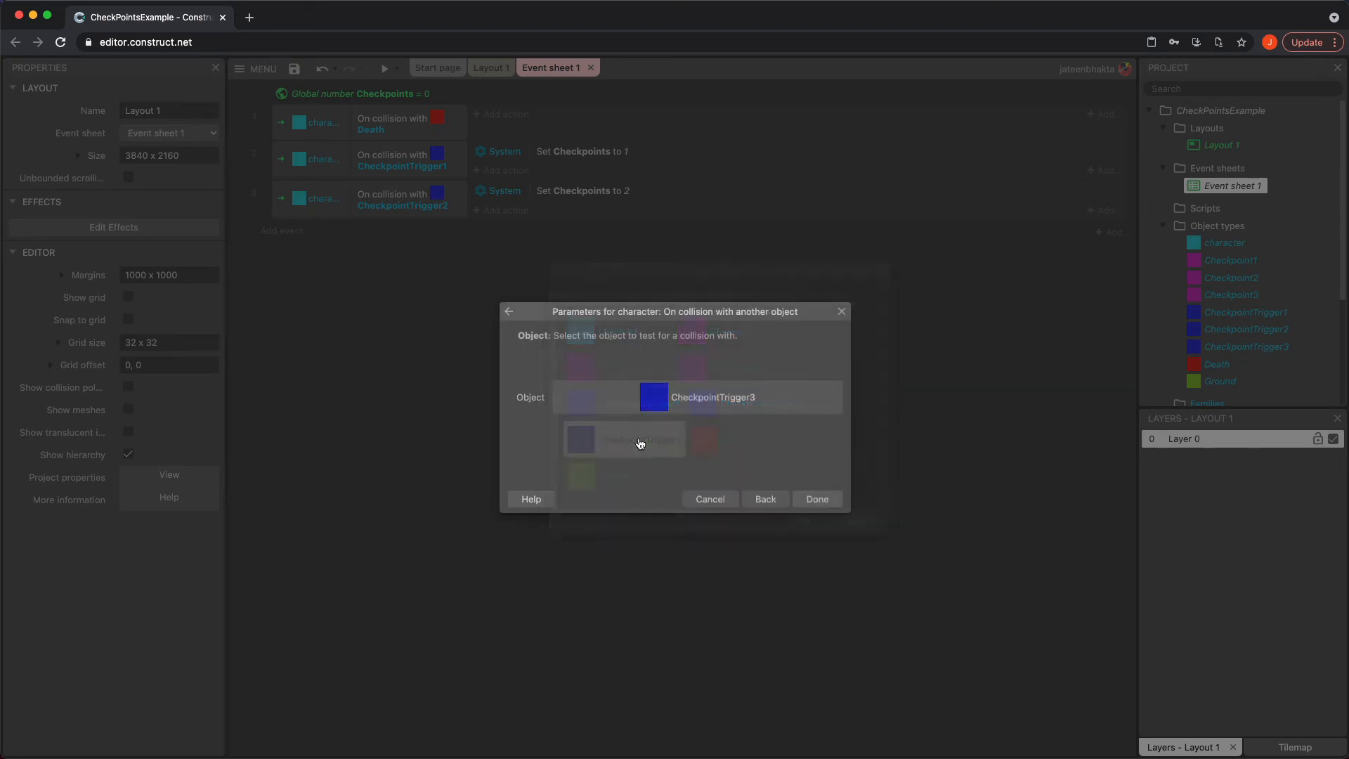
pyautogui.click(813, 501)
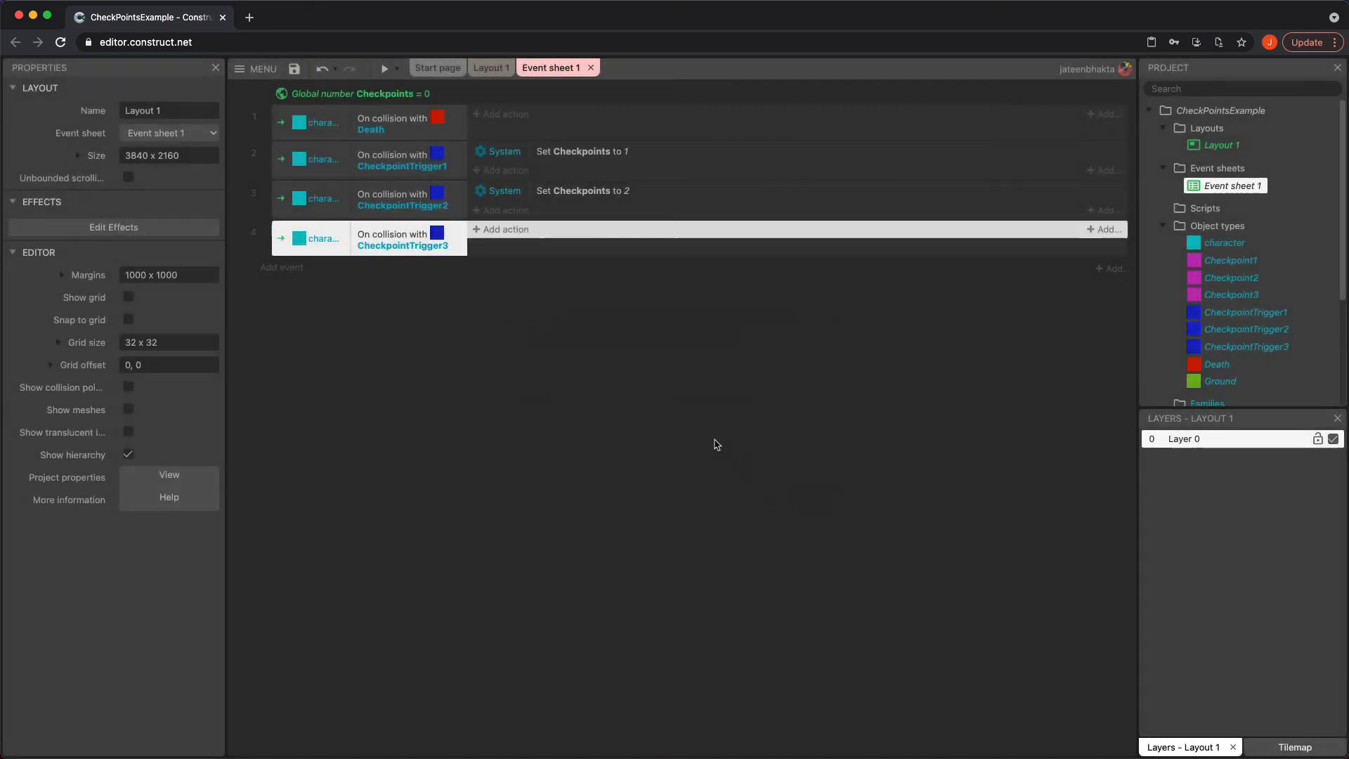
# Add a System action to the CheckpointTrigger3 event setting Checkpoints to 3
pyautogui.click(503, 229)
pyautogui.doubleClick(506, 316)
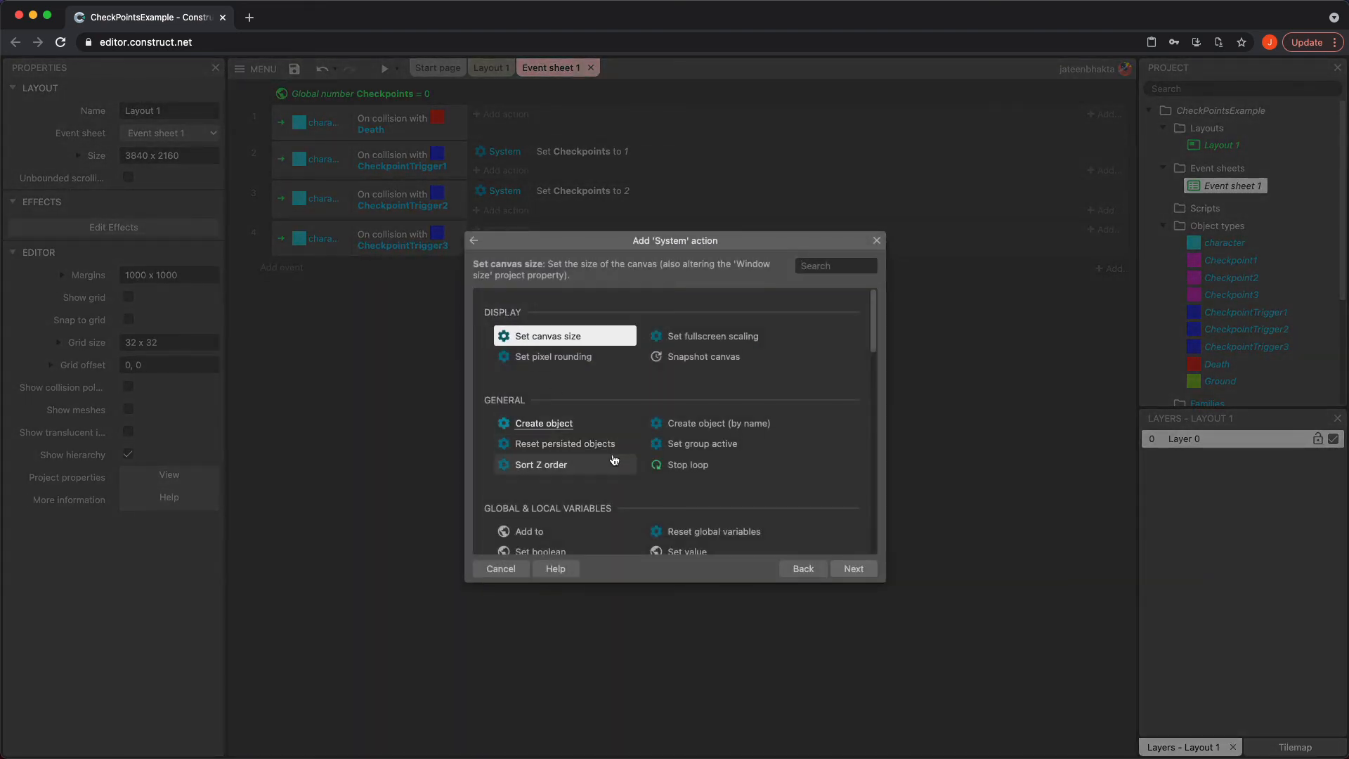
pyautogui.scroll(-3, 614, 460)
pyautogui.doubleClick(678, 429)
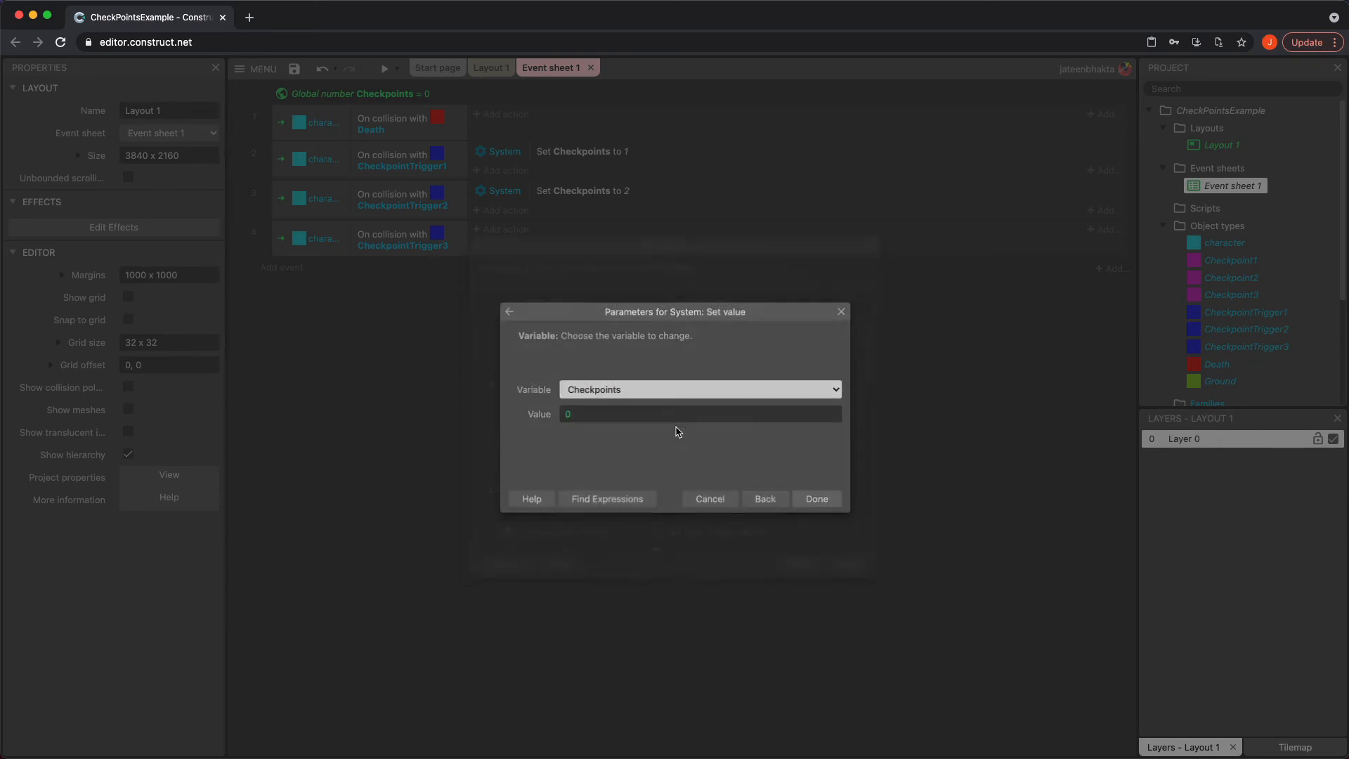
pyautogui.click(667, 415)
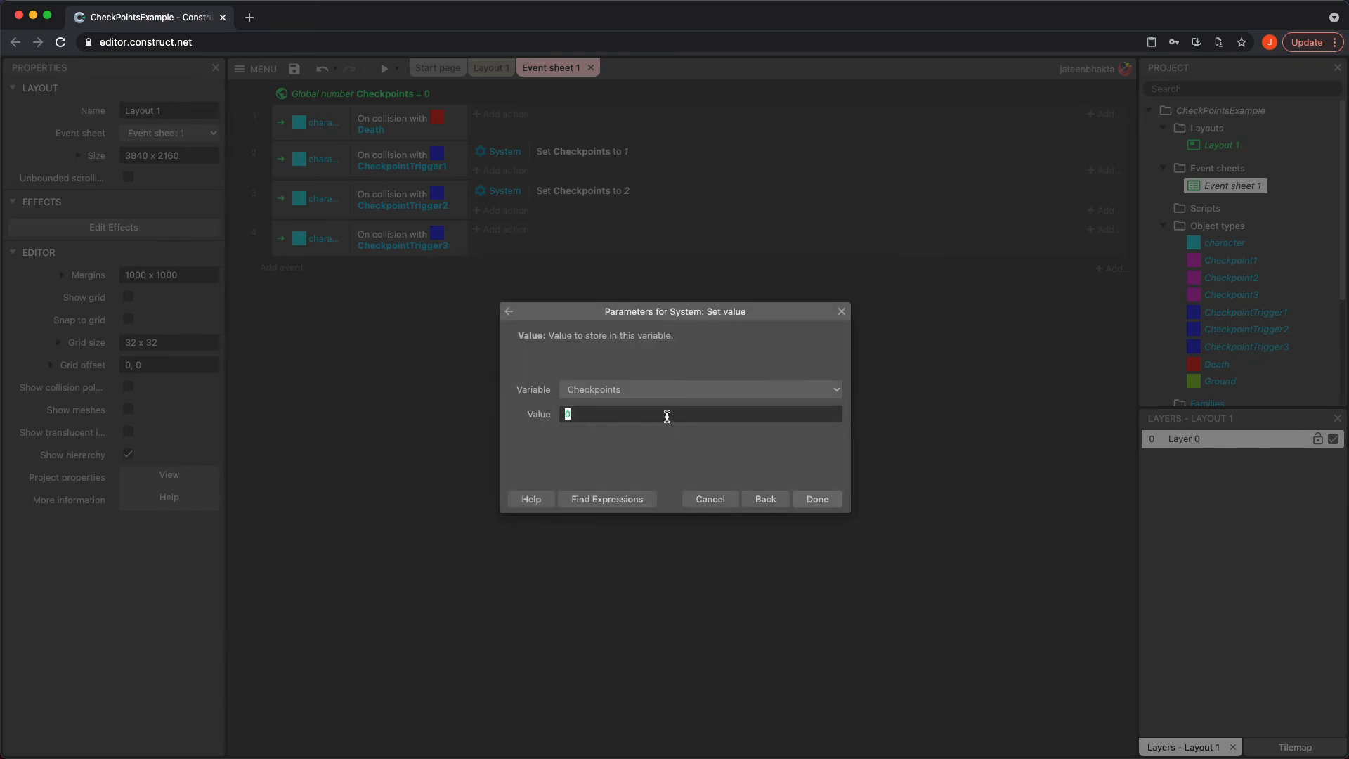
pyautogui.doubleClick(820, 502)
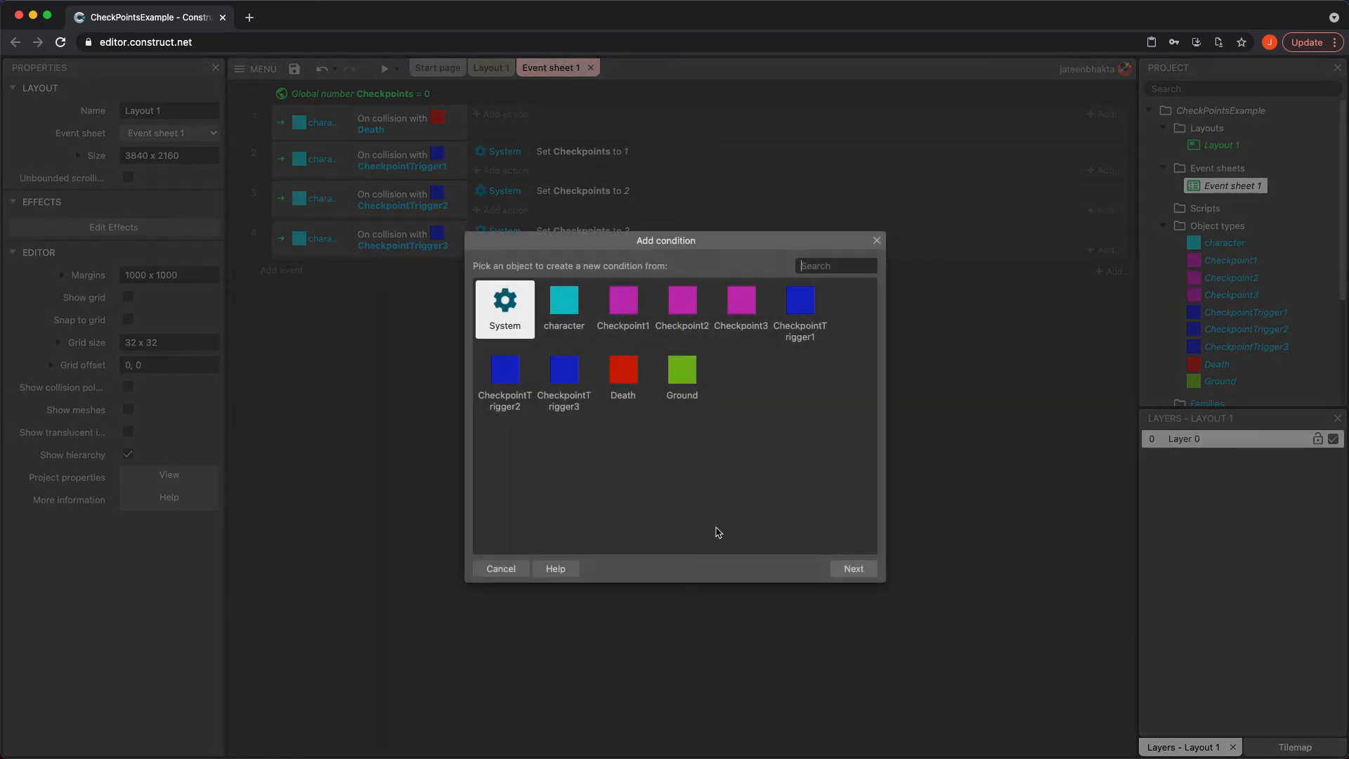
pyautogui.press('Escape')
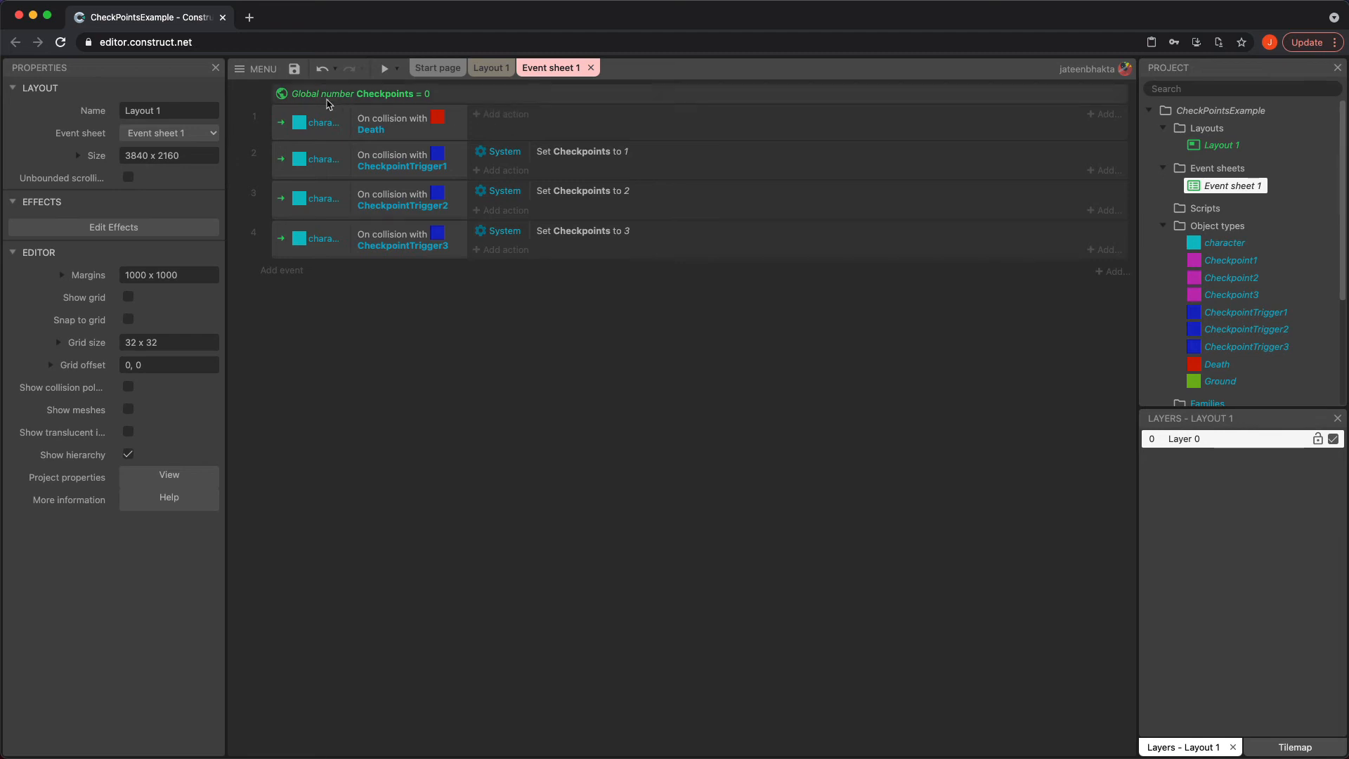
# Add a sub-event under the Death collision event with a System condition comparing Checkpoints equal to 1
pyautogui.click(281, 119)
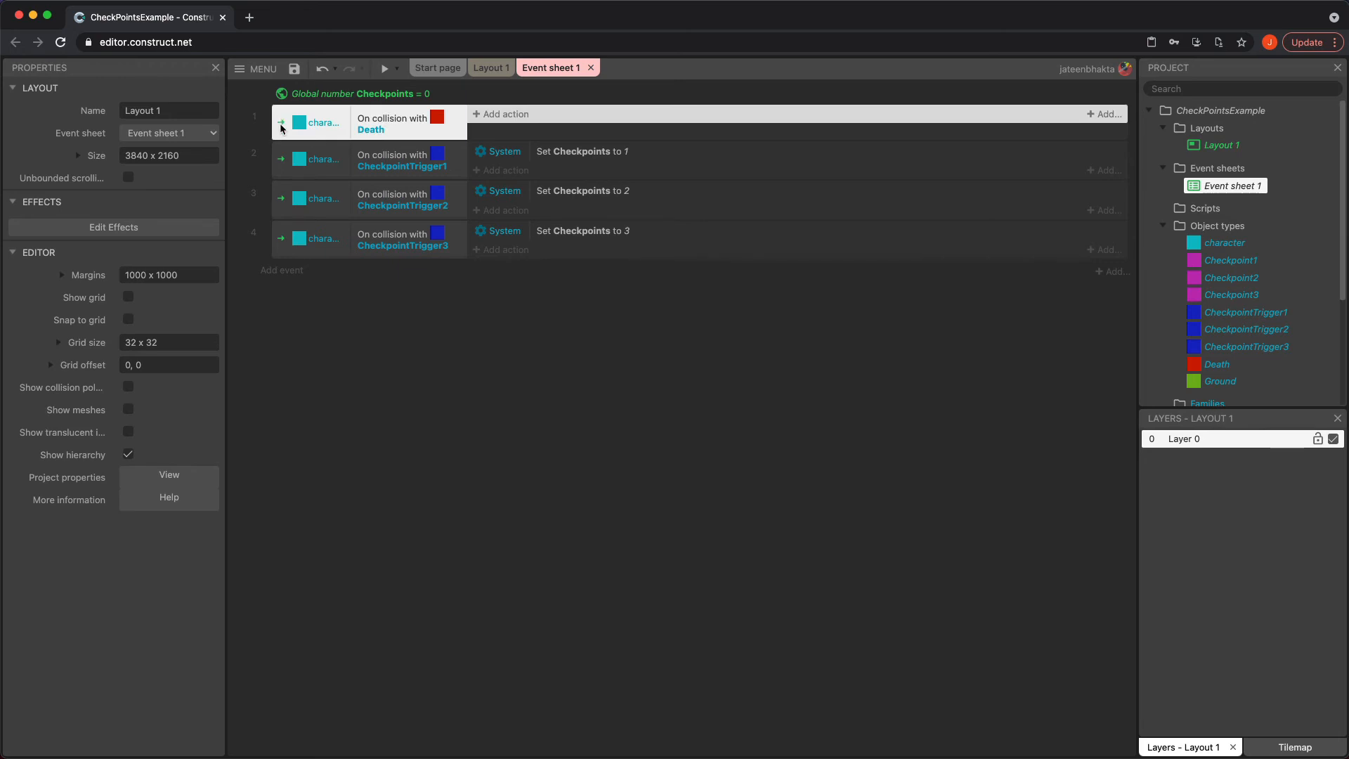
pyautogui.rightClick(281, 127)
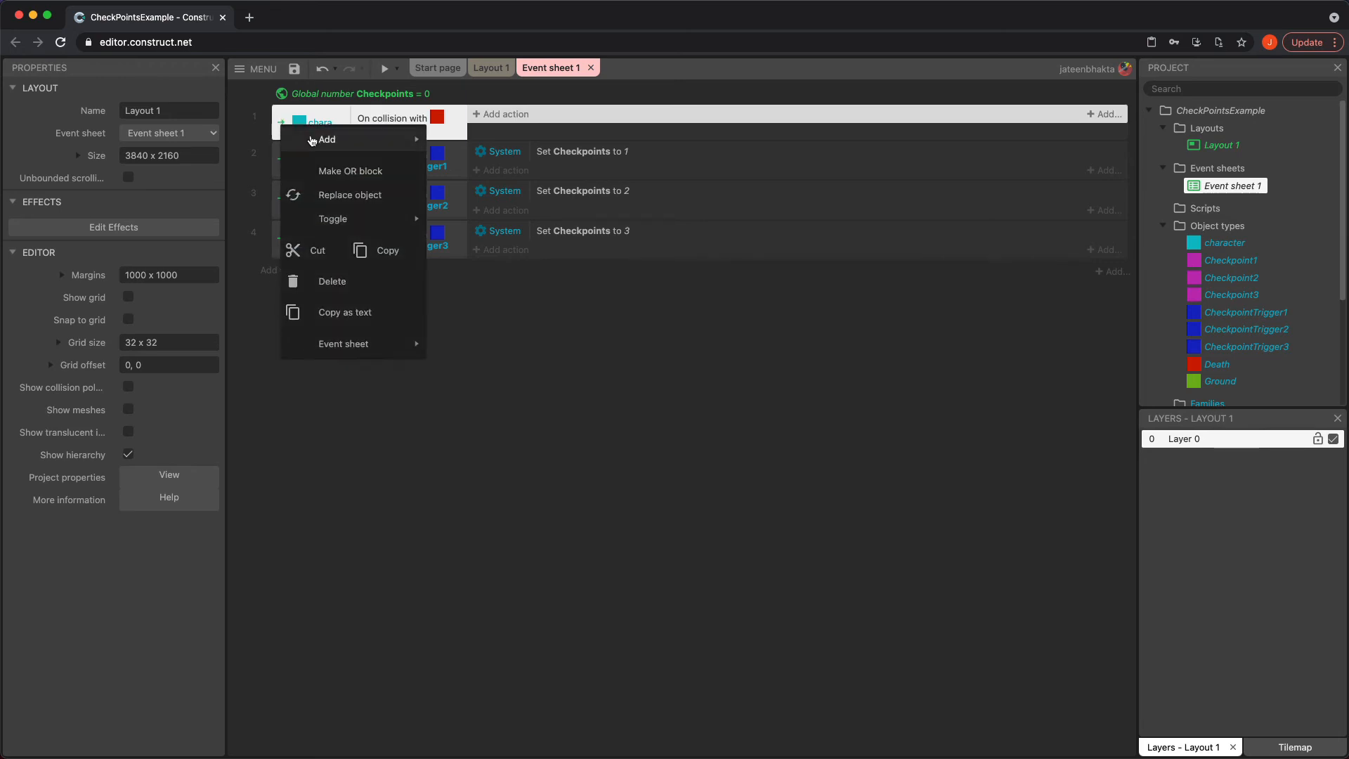
pyautogui.moveTo(327, 139)
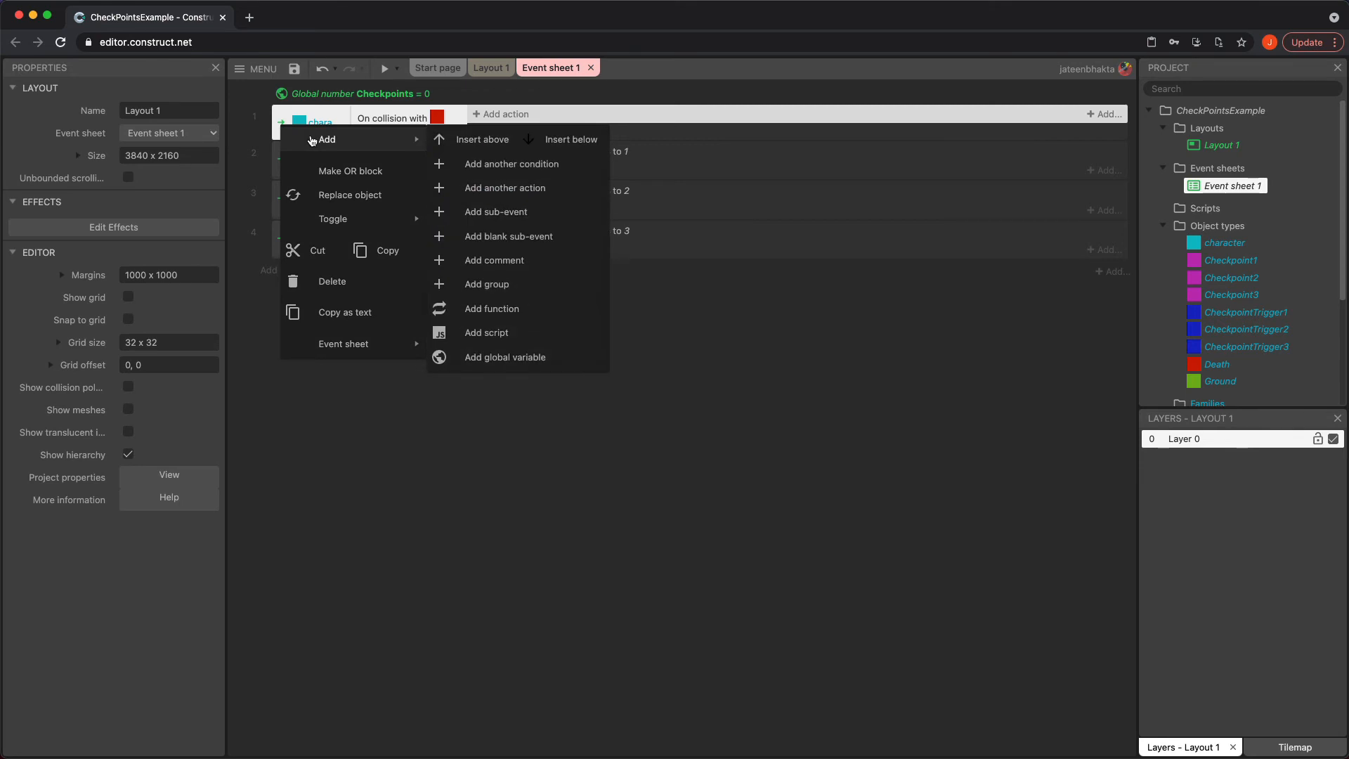
pyautogui.click(498, 213)
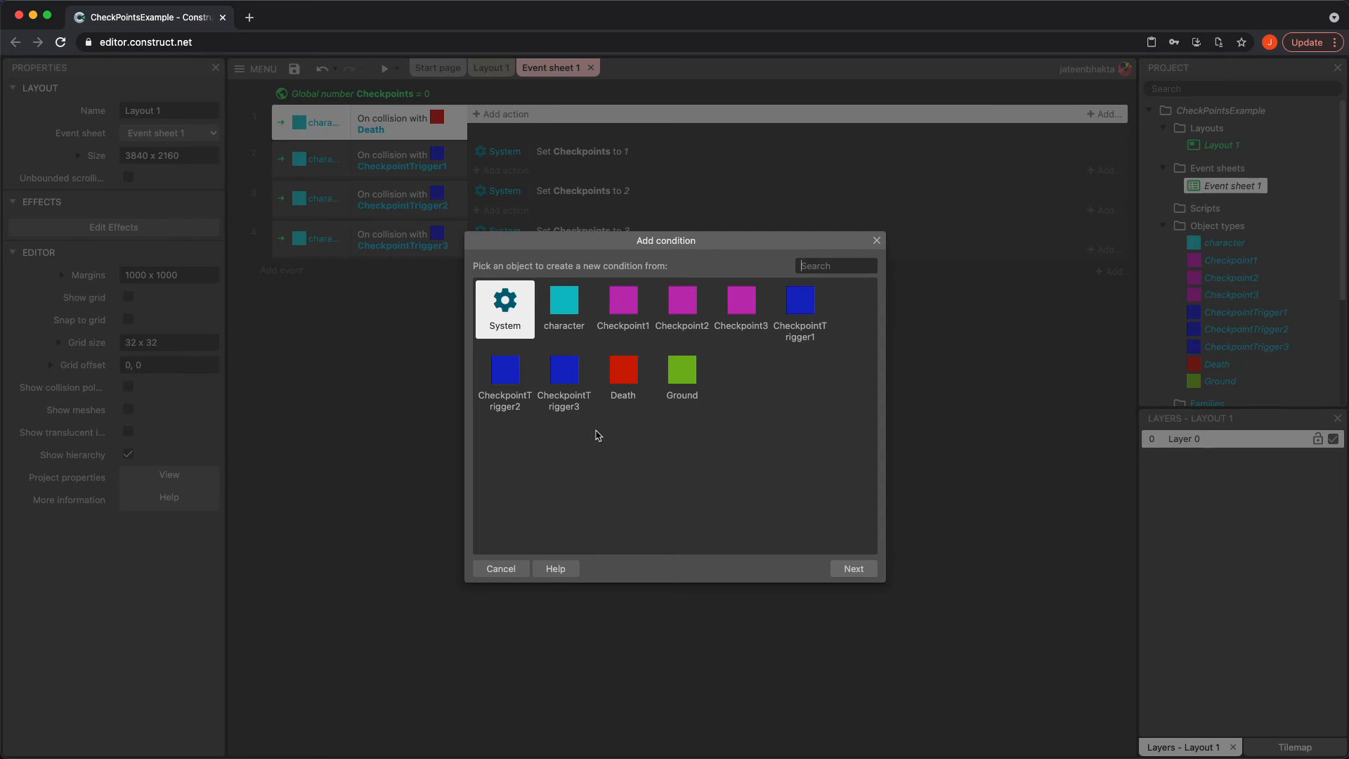
pyautogui.doubleClick(506, 302)
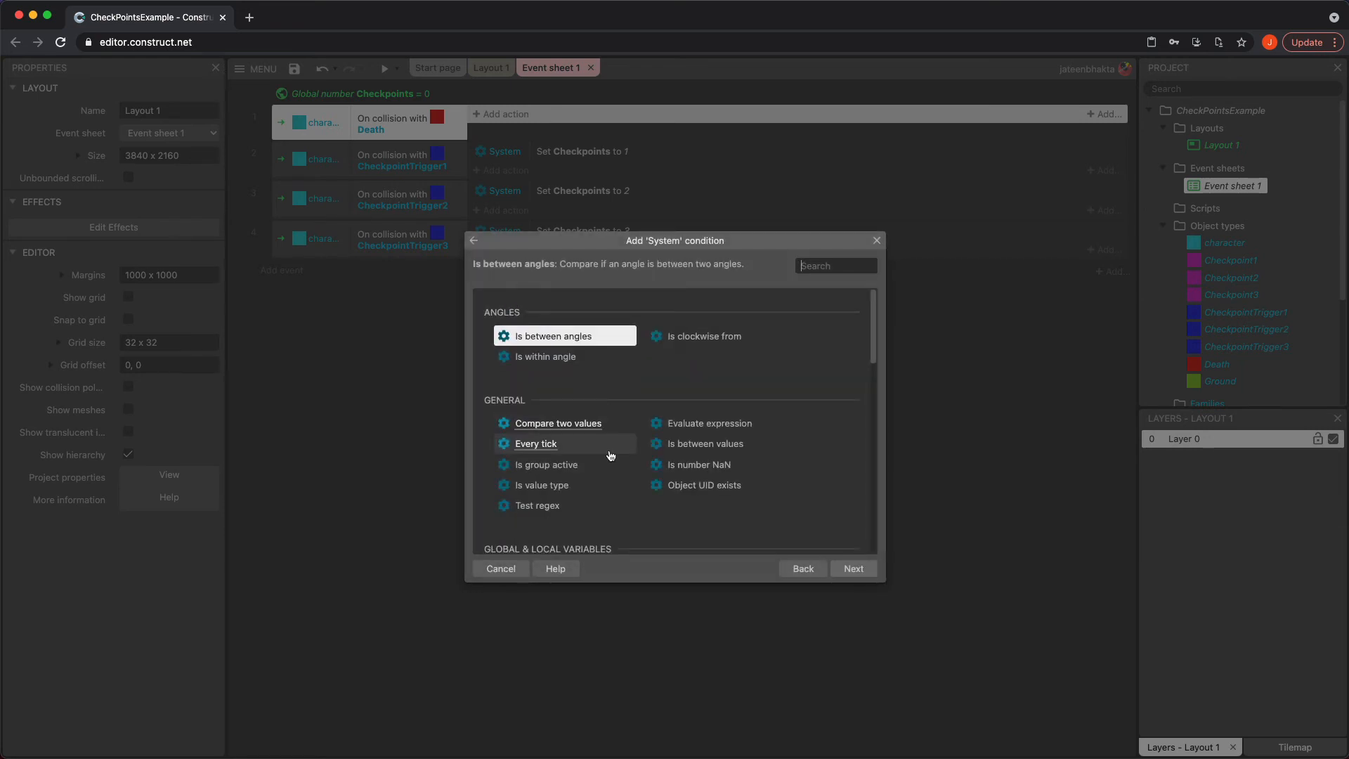
pyautogui.scroll(-2, 610, 456)
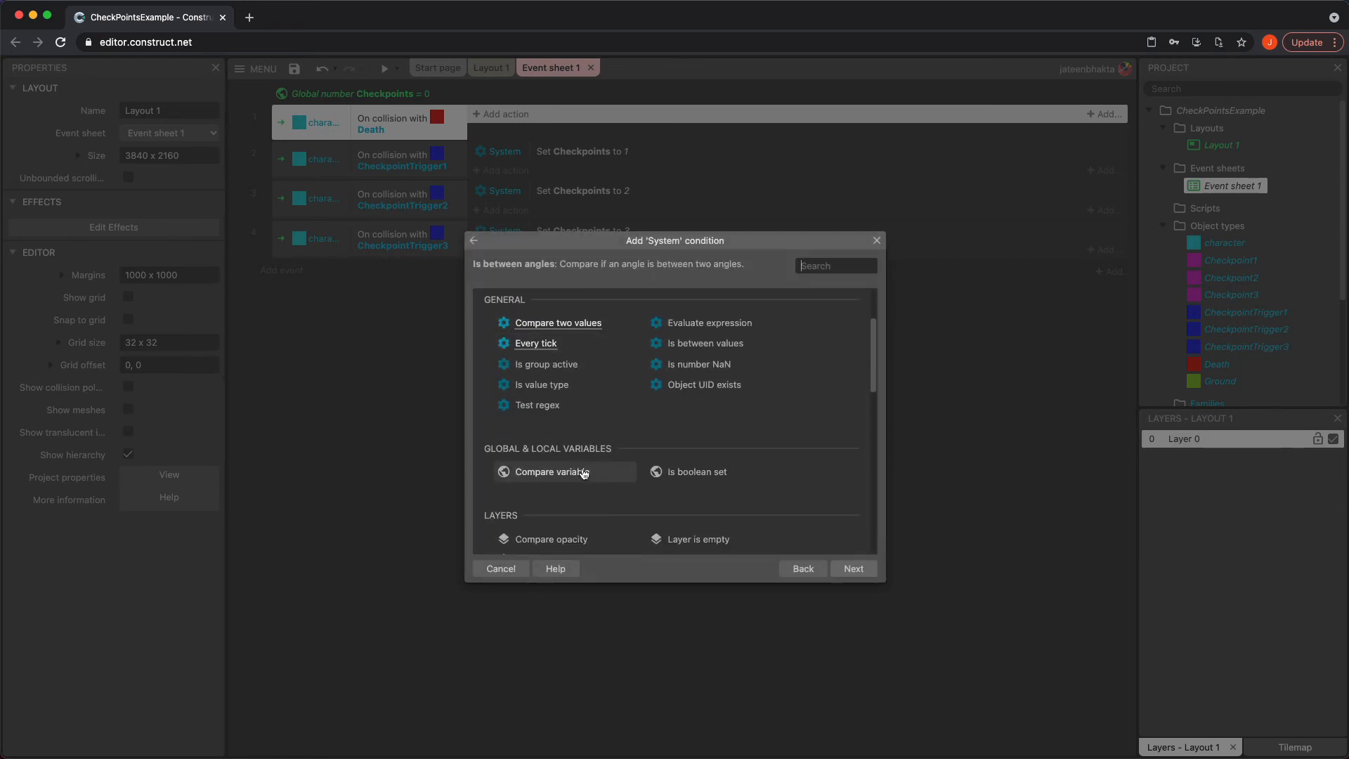
pyautogui.click(583, 474)
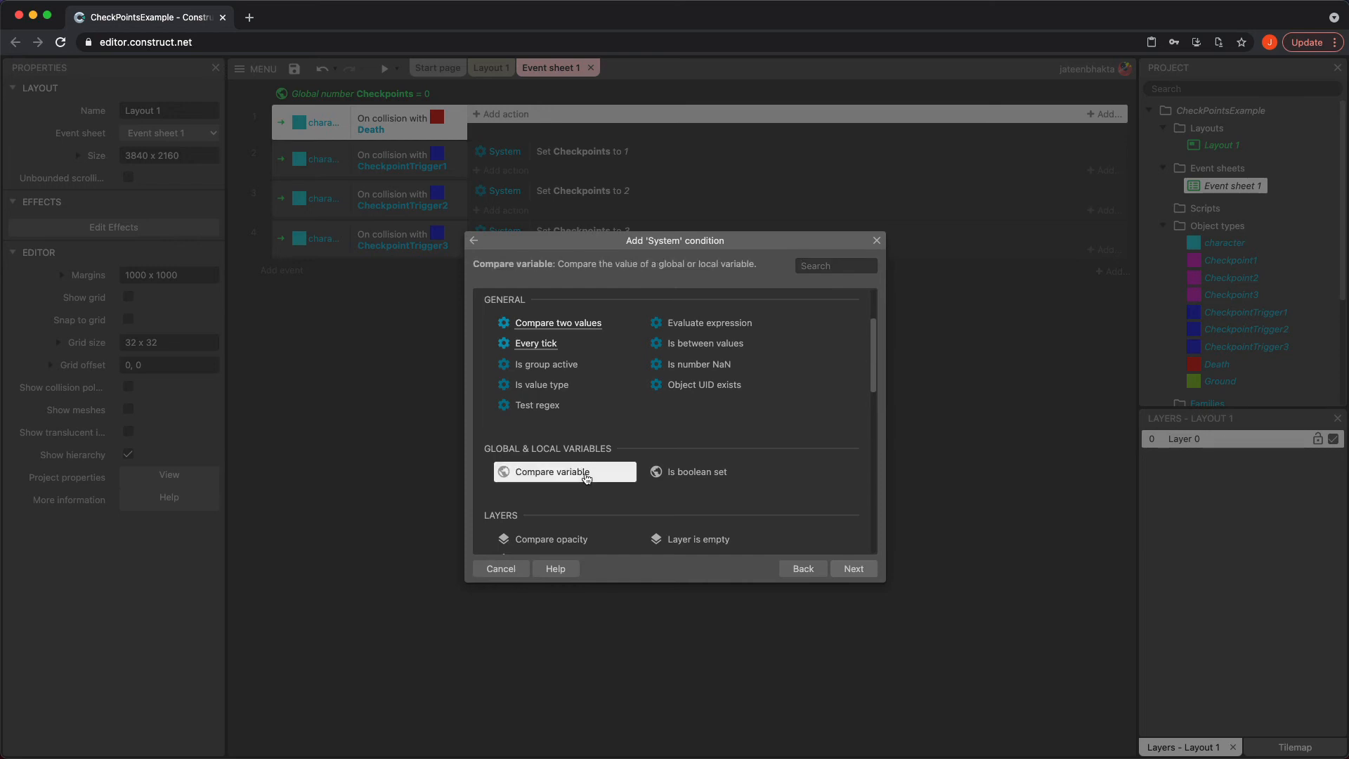
pyautogui.doubleClick(587, 478)
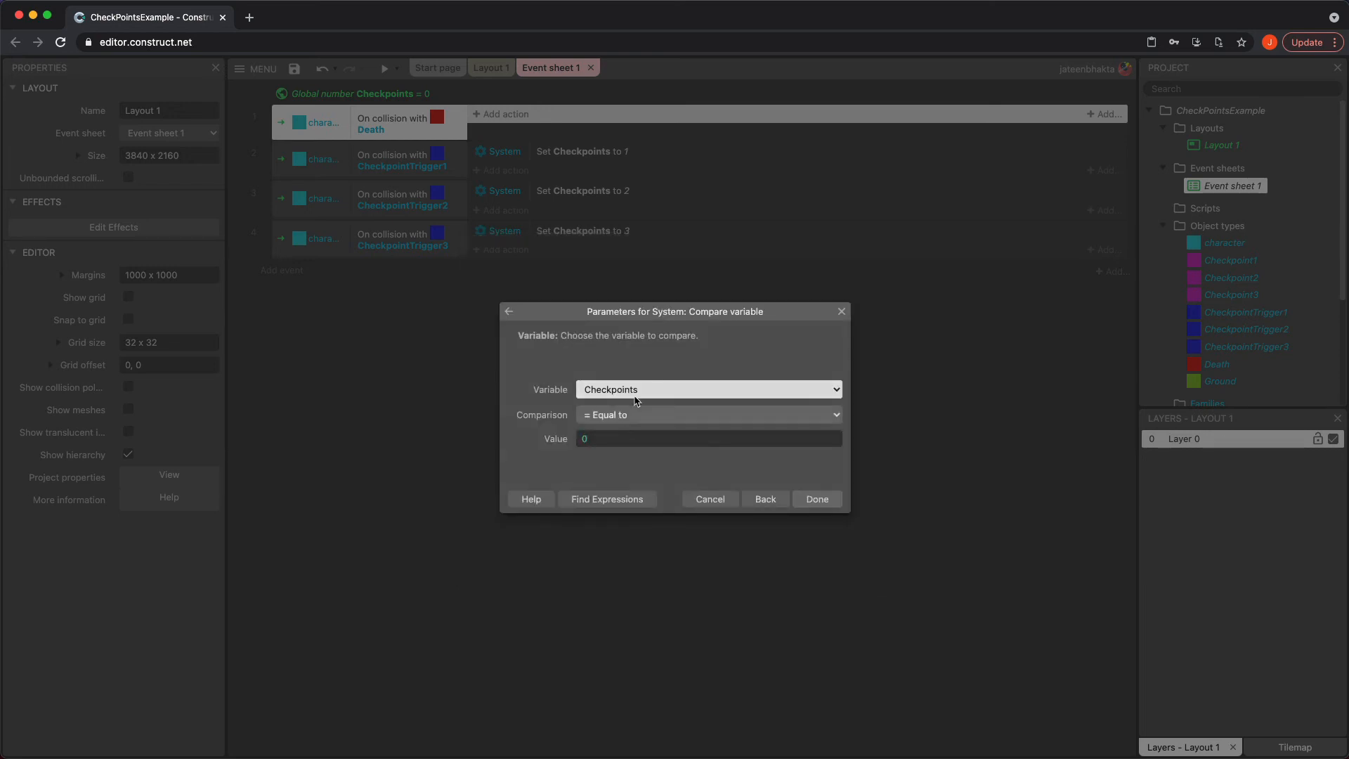
pyautogui.click(618, 437)
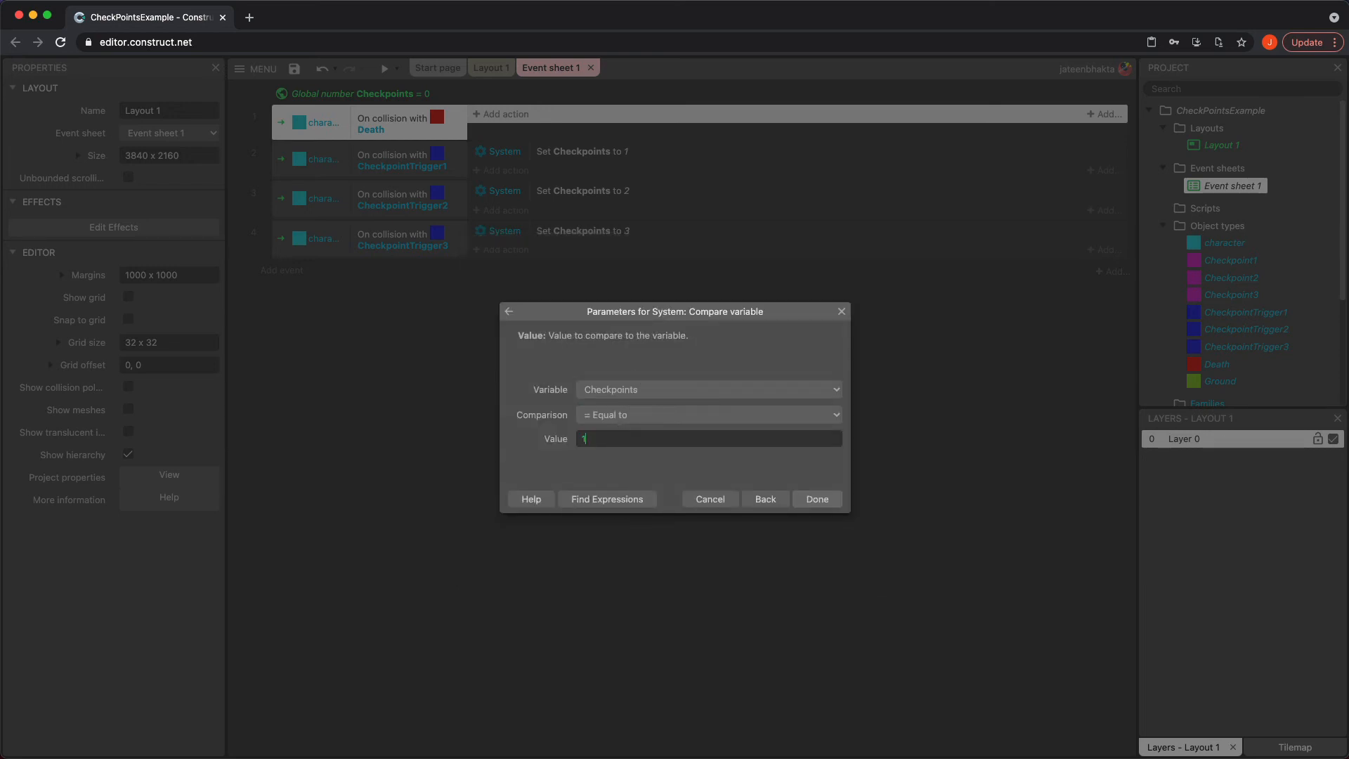
pyautogui.click(815, 499)
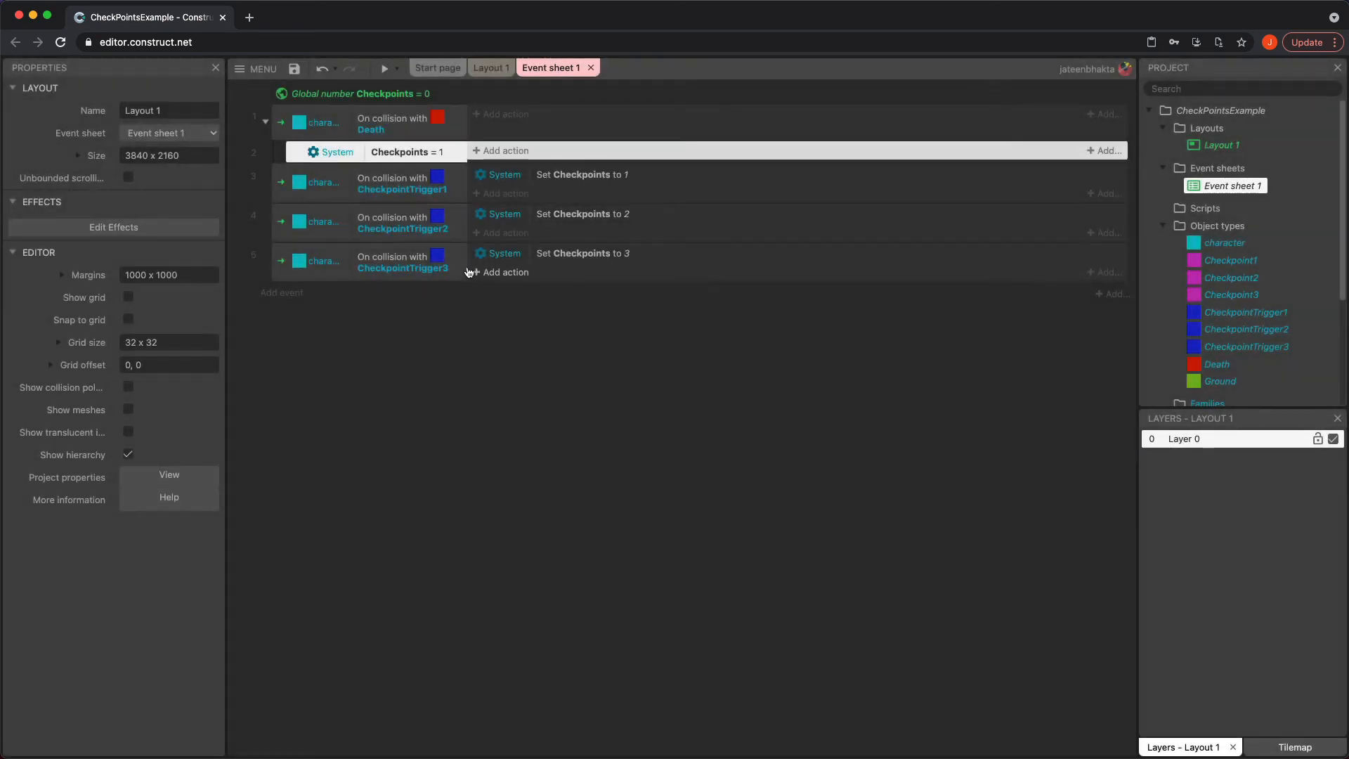
# Add a character action to that sub-event setting its position to CheckpointTrigger1
pyautogui.click(503, 152)
pyautogui.click(560, 309)
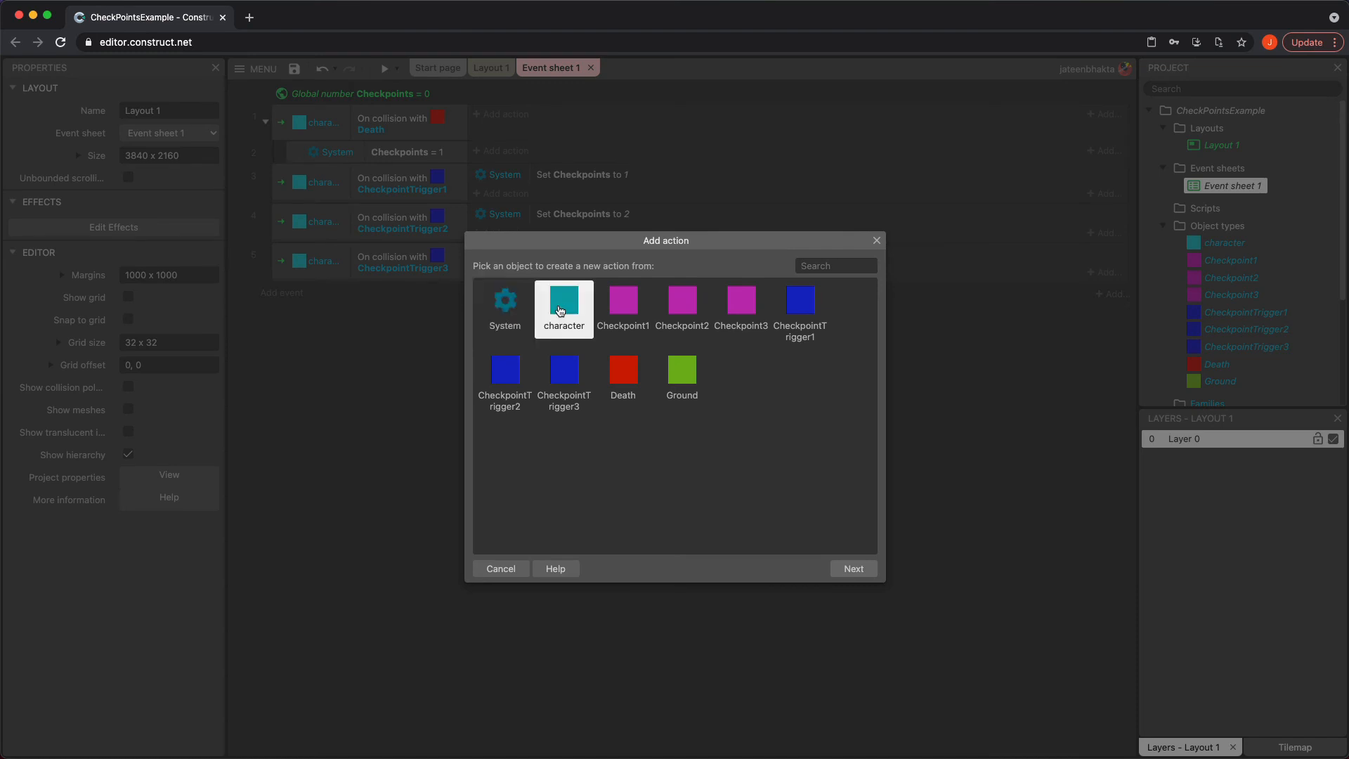
pyautogui.doubleClick(560, 310)
pyautogui.scroll(-8, 588, 429)
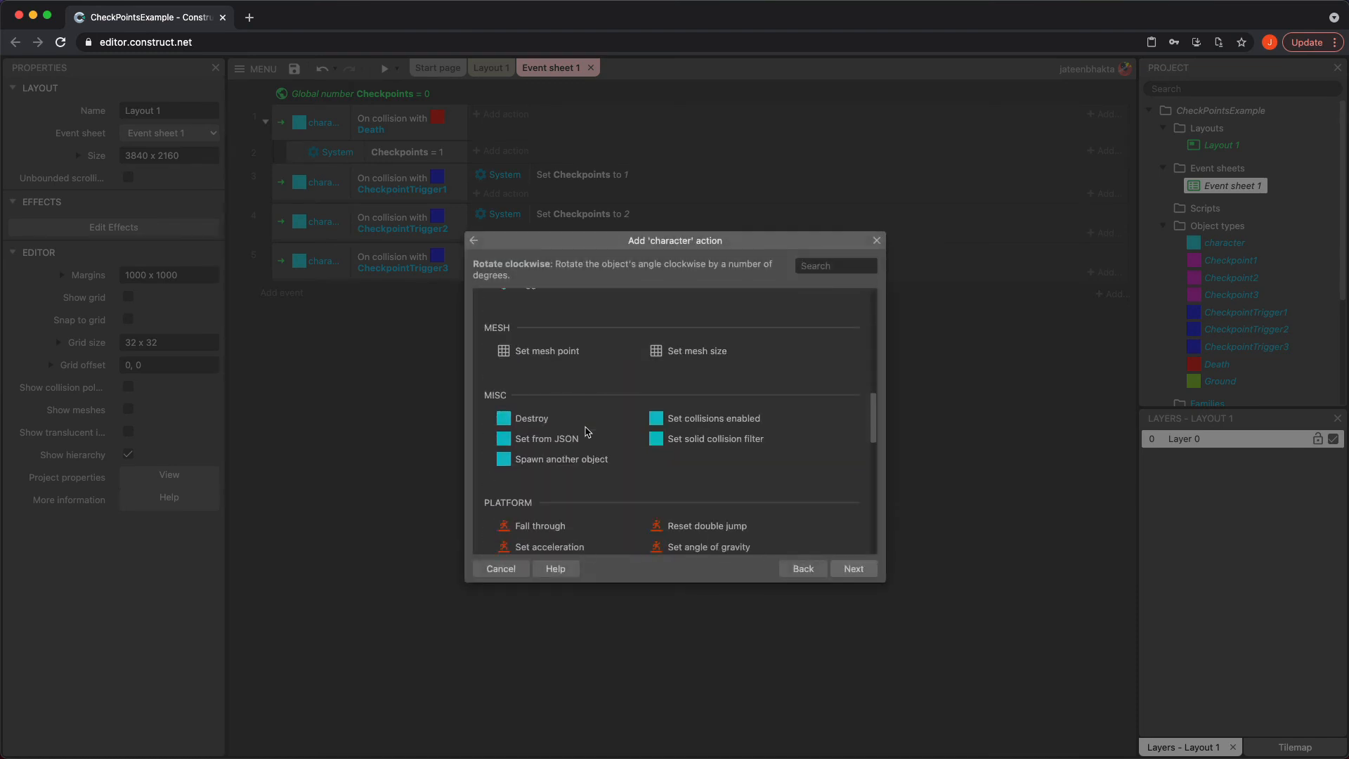
pyautogui.scroll(-10, 587, 431)
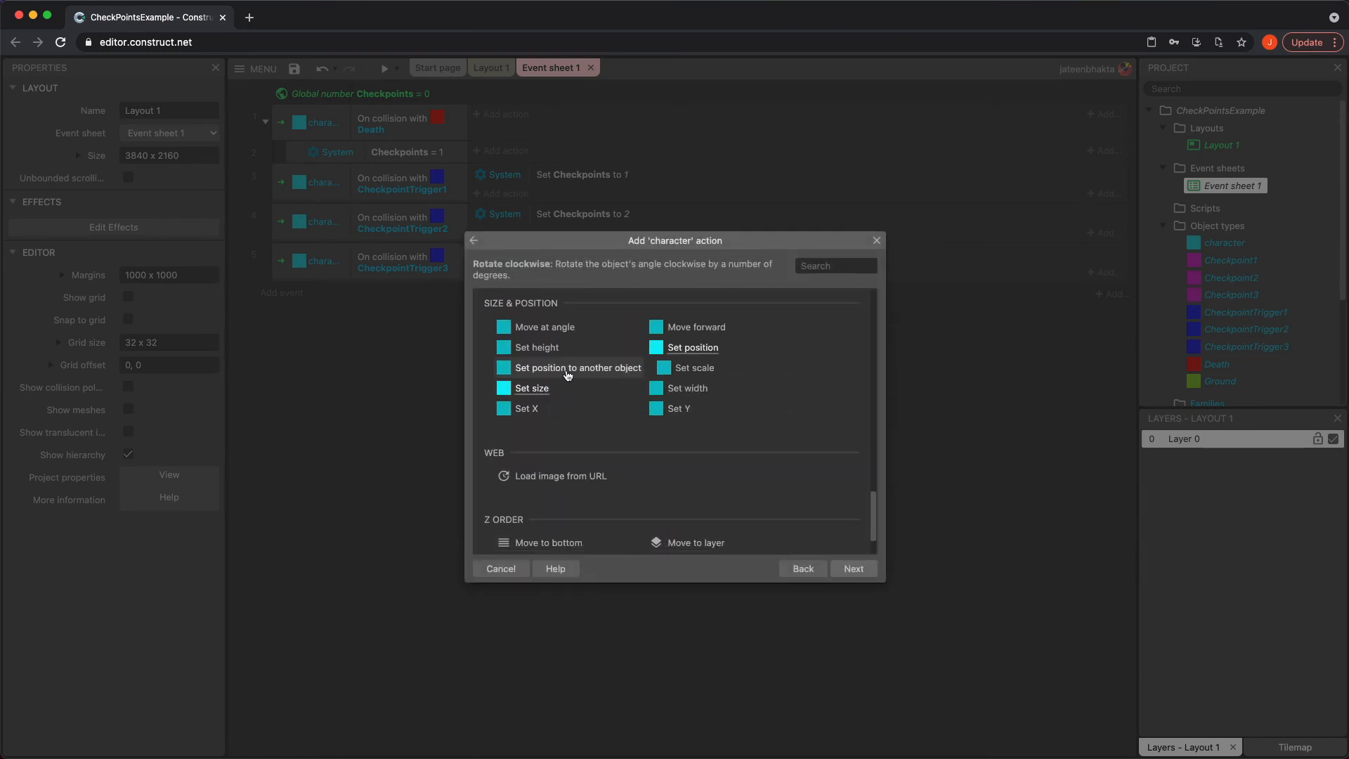
pyautogui.doubleClick(568, 375)
pyautogui.click(662, 392)
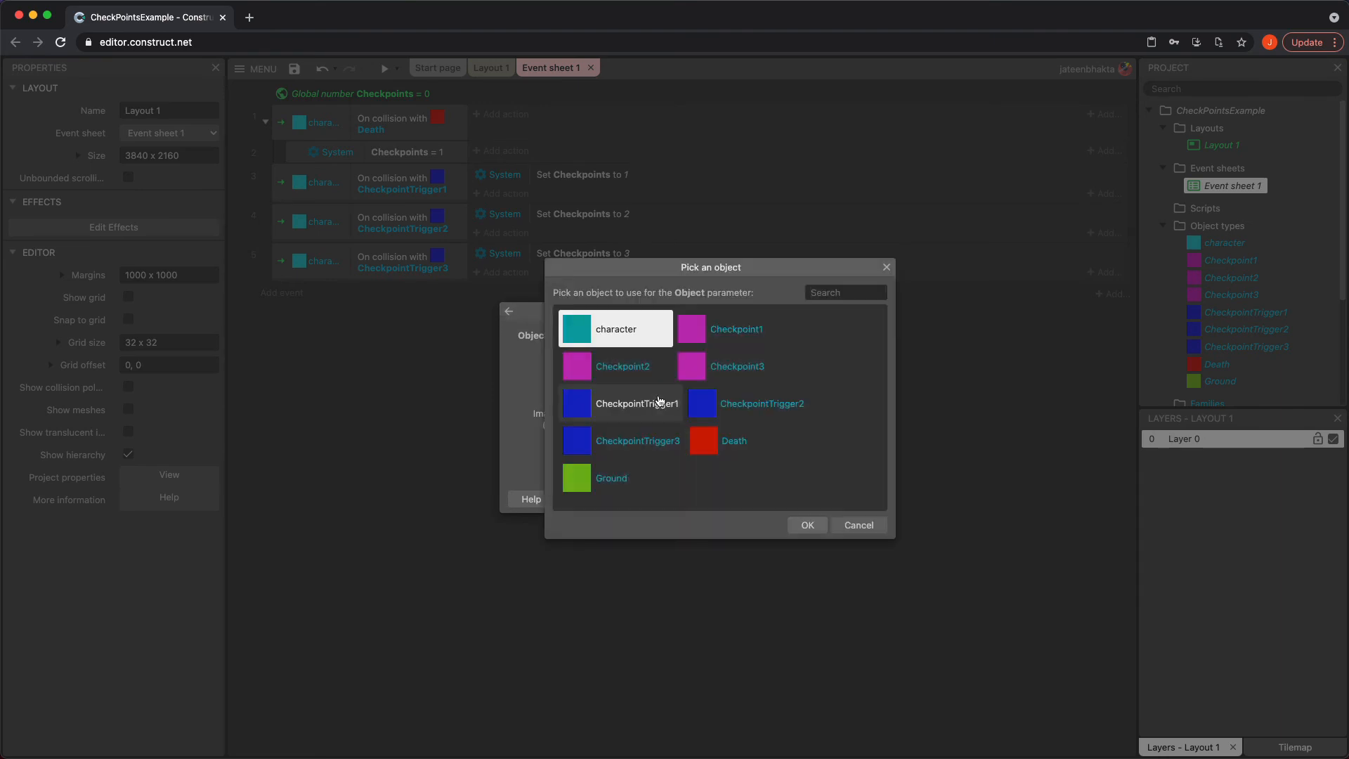
pyautogui.click(659, 403)
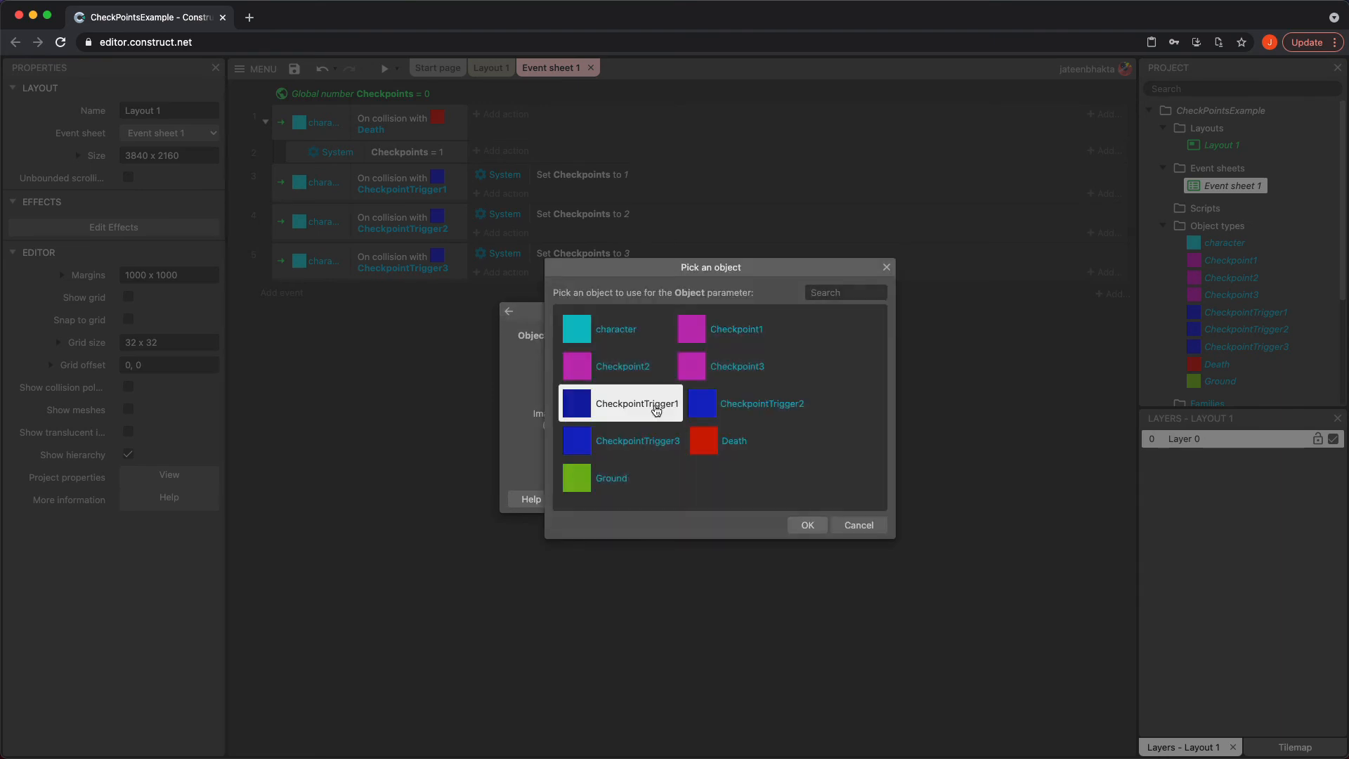
pyautogui.click(808, 526)
pyautogui.click(827, 502)
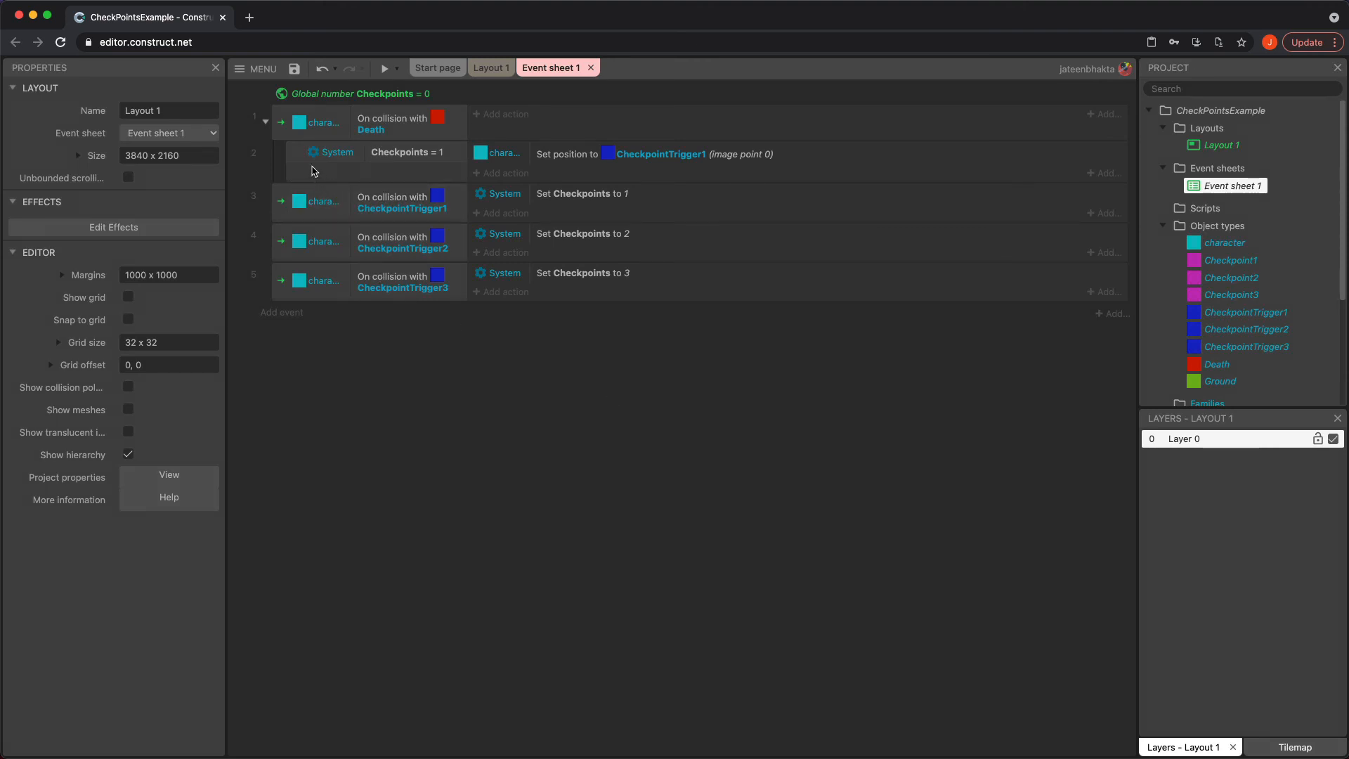
# Duplicate the sub-event twice beneath the Death event
pyautogui.click(296, 159)
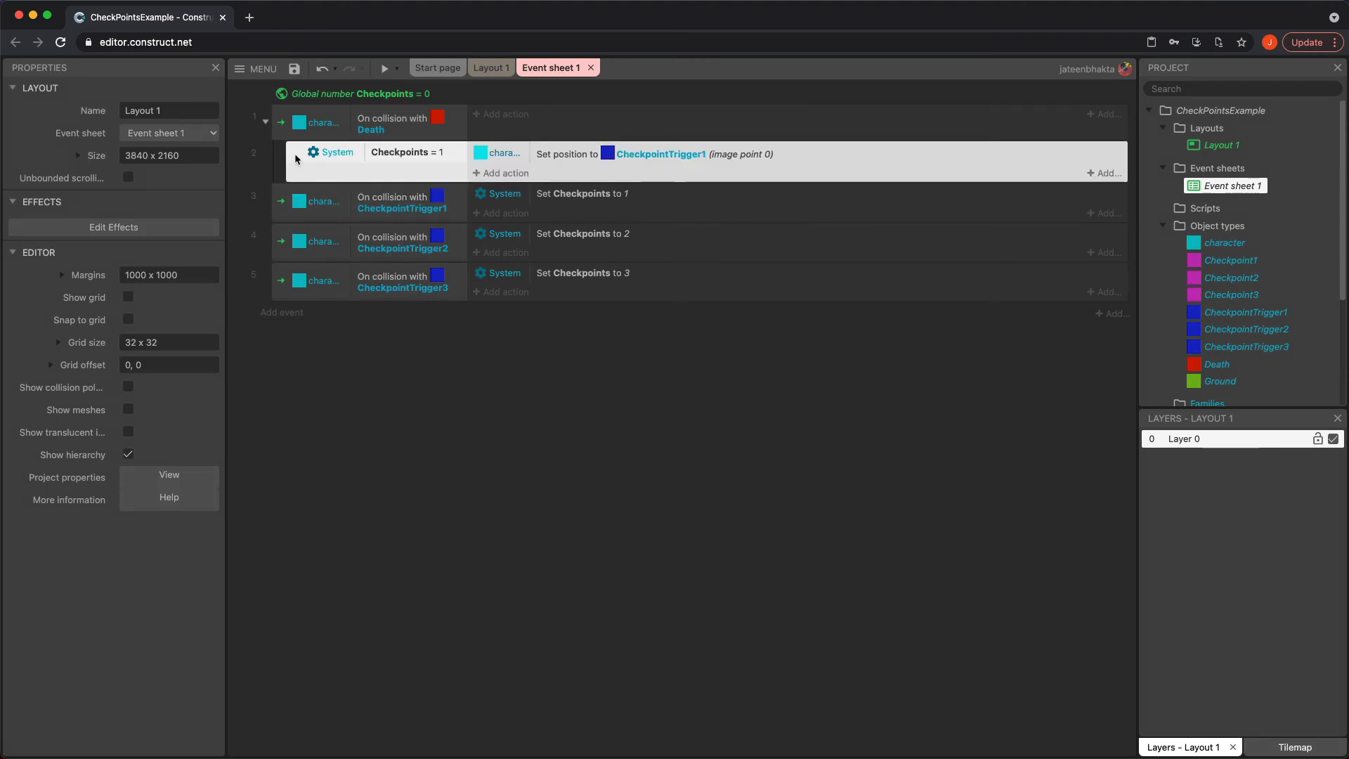
pyautogui.hotkey('ctrl', 'v')
pyautogui.hotkey('ctrl', 'v')
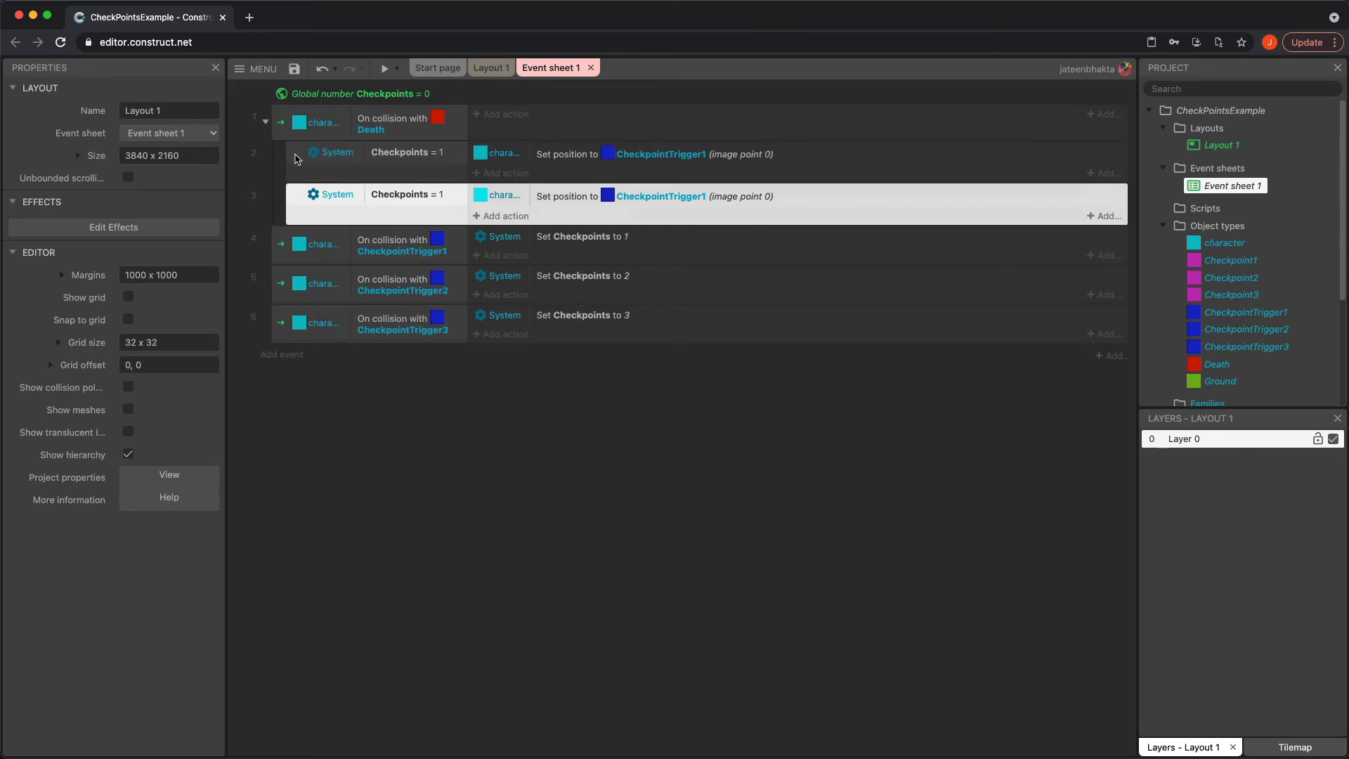
# Change the second sub-event's condition to Checkpoints equal to 2
pyautogui.doubleClick(412, 195)
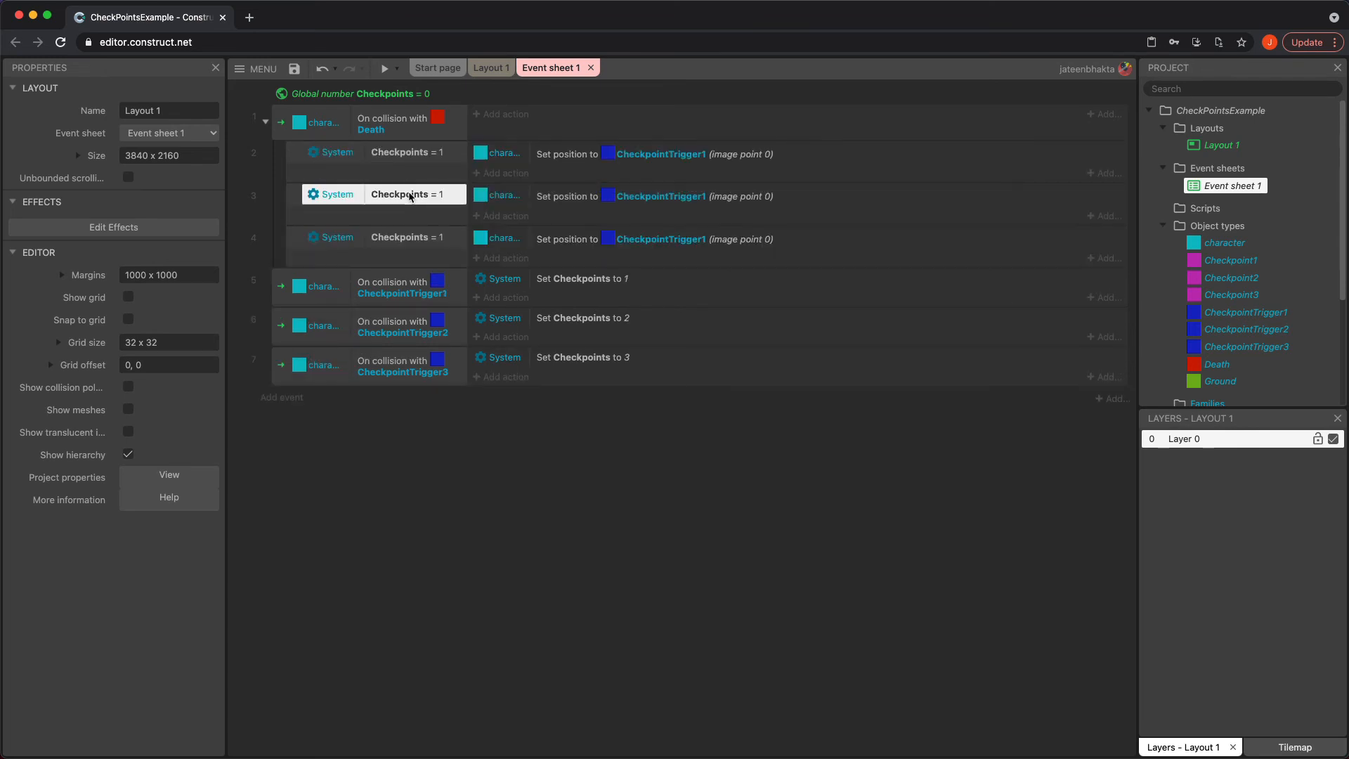
pyautogui.click(608, 438)
pyautogui.write('2')
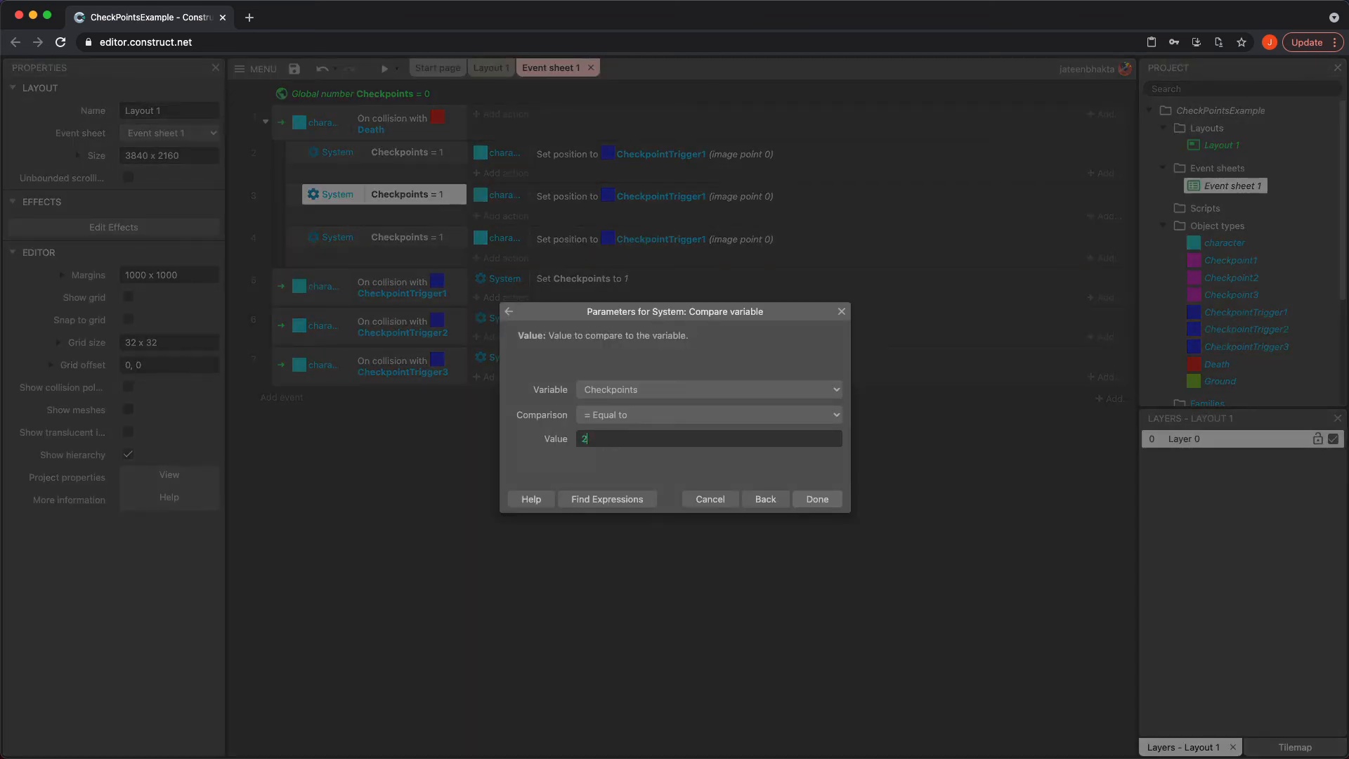
pyautogui.click(817, 499)
# Change the third sub-event's condition to Checkpoints equal to 3
pyautogui.doubleClick(450, 237)
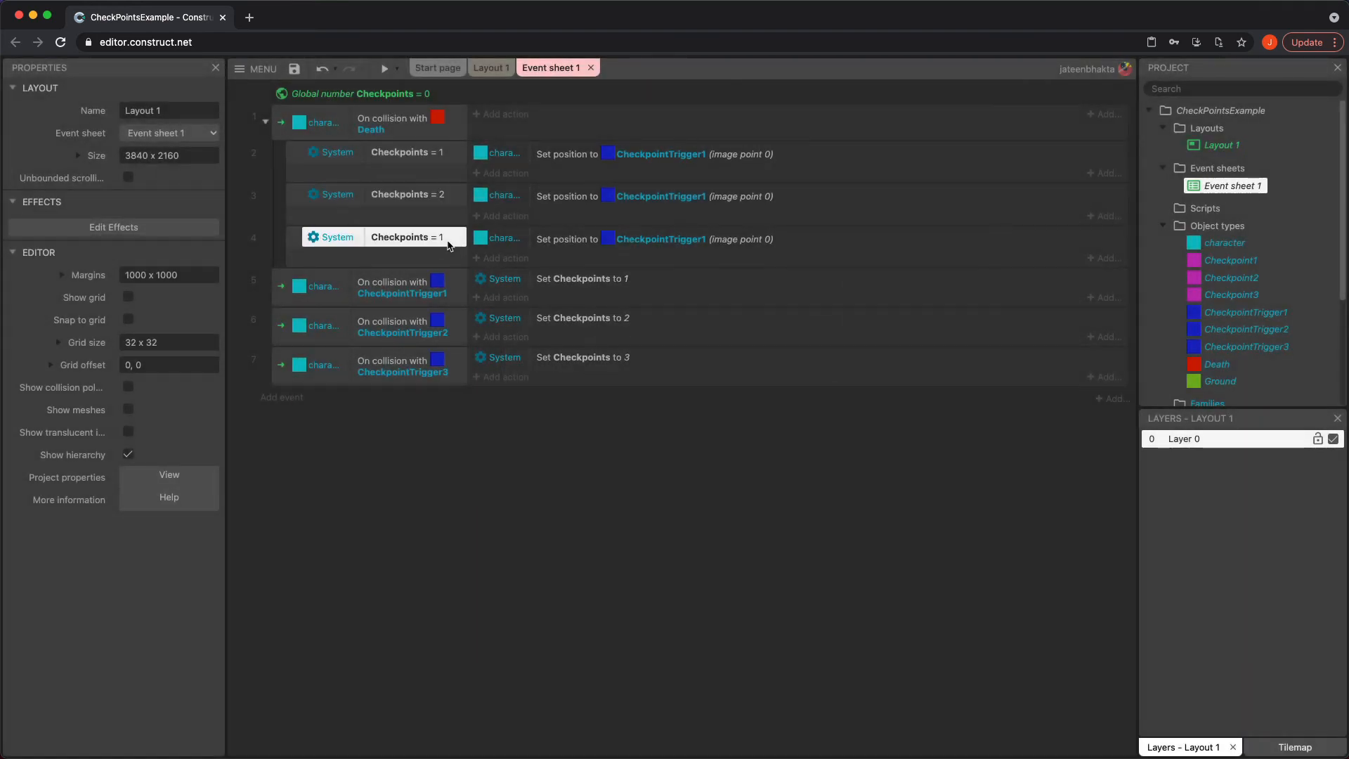
pyautogui.click(631, 437)
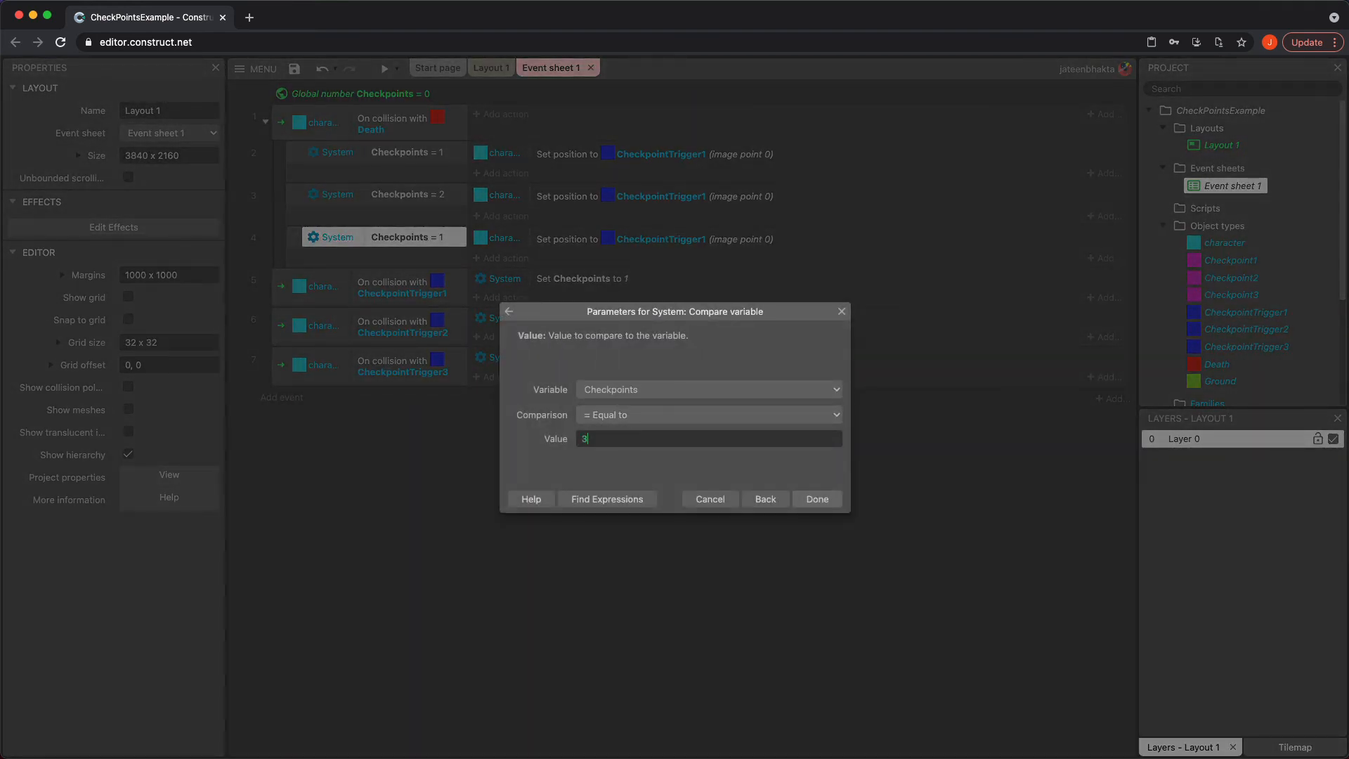
pyautogui.click(815, 499)
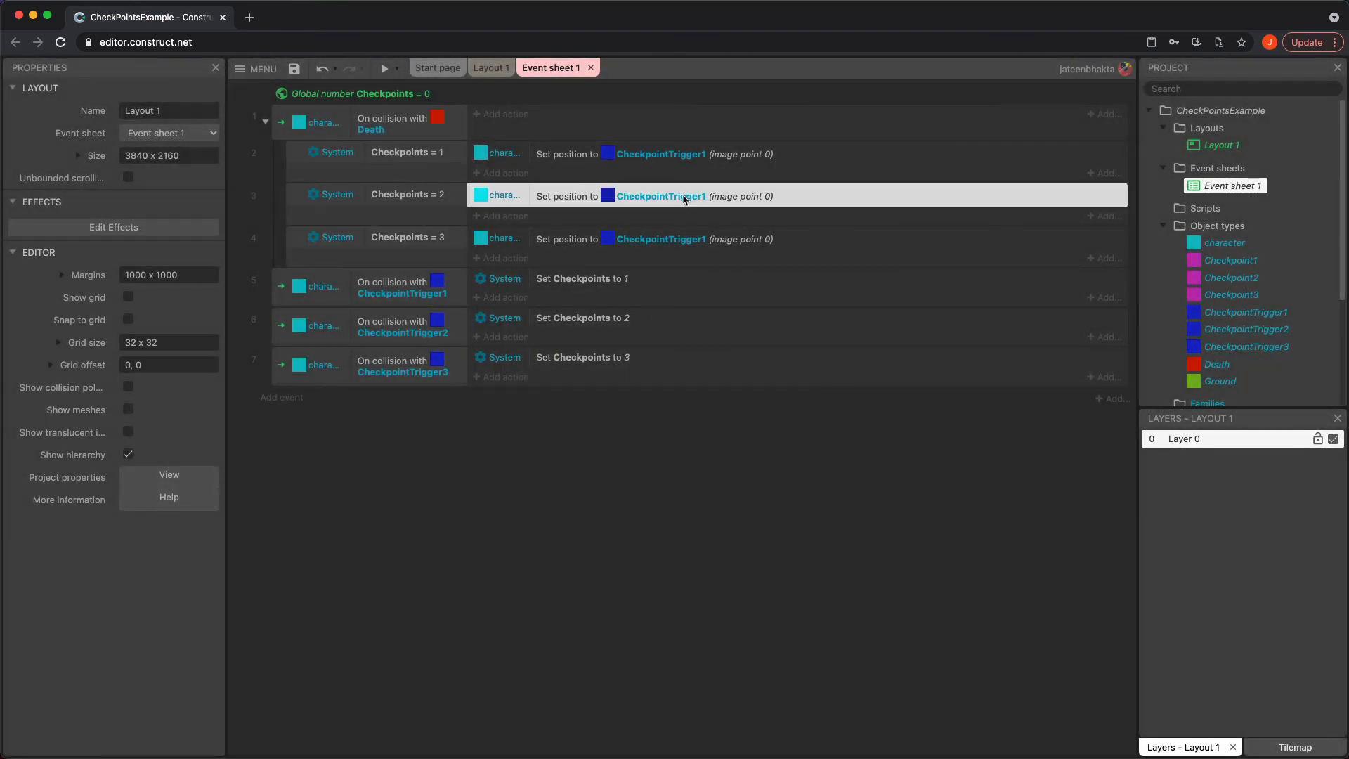
# Change the second sub-event's set-position target to CheckpointTrigger2
pyautogui.doubleClick(687, 196)
pyautogui.click(700, 407)
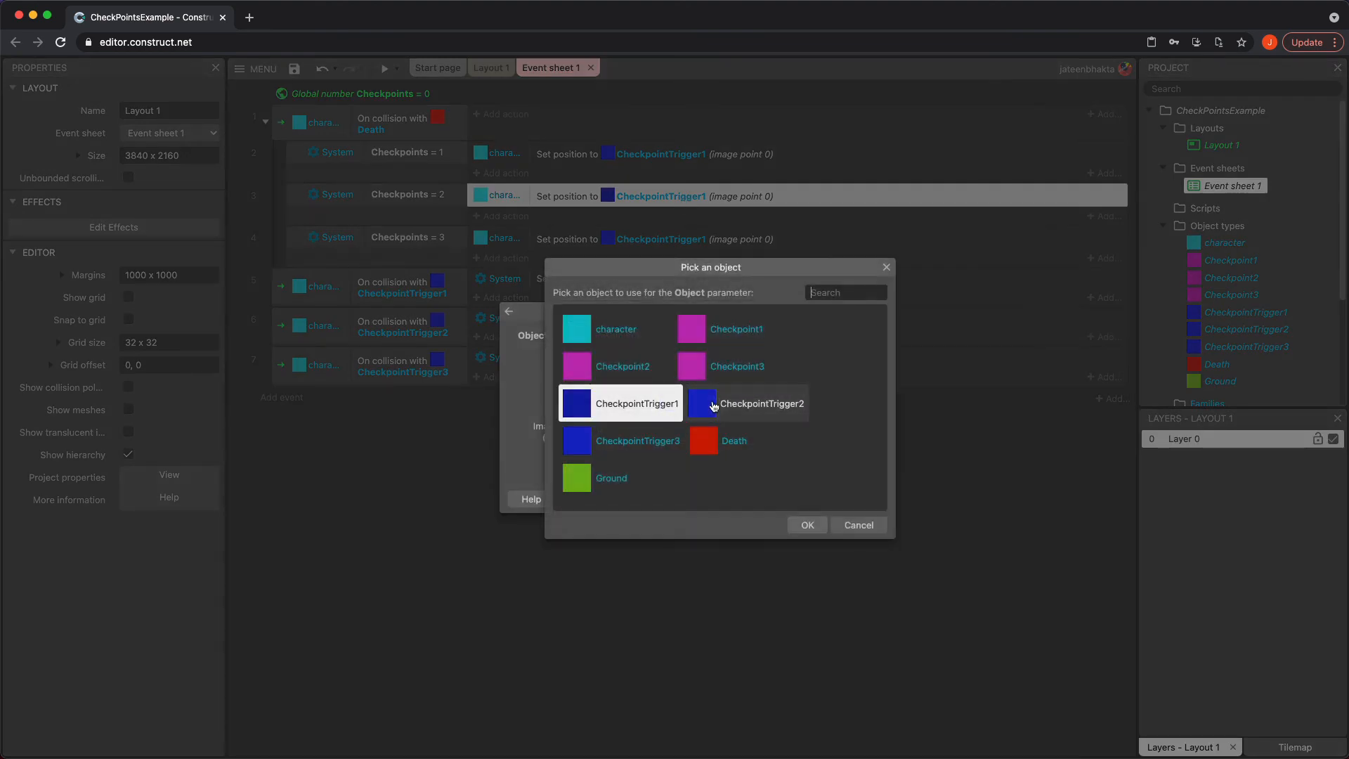
pyautogui.doubleClick(717, 401)
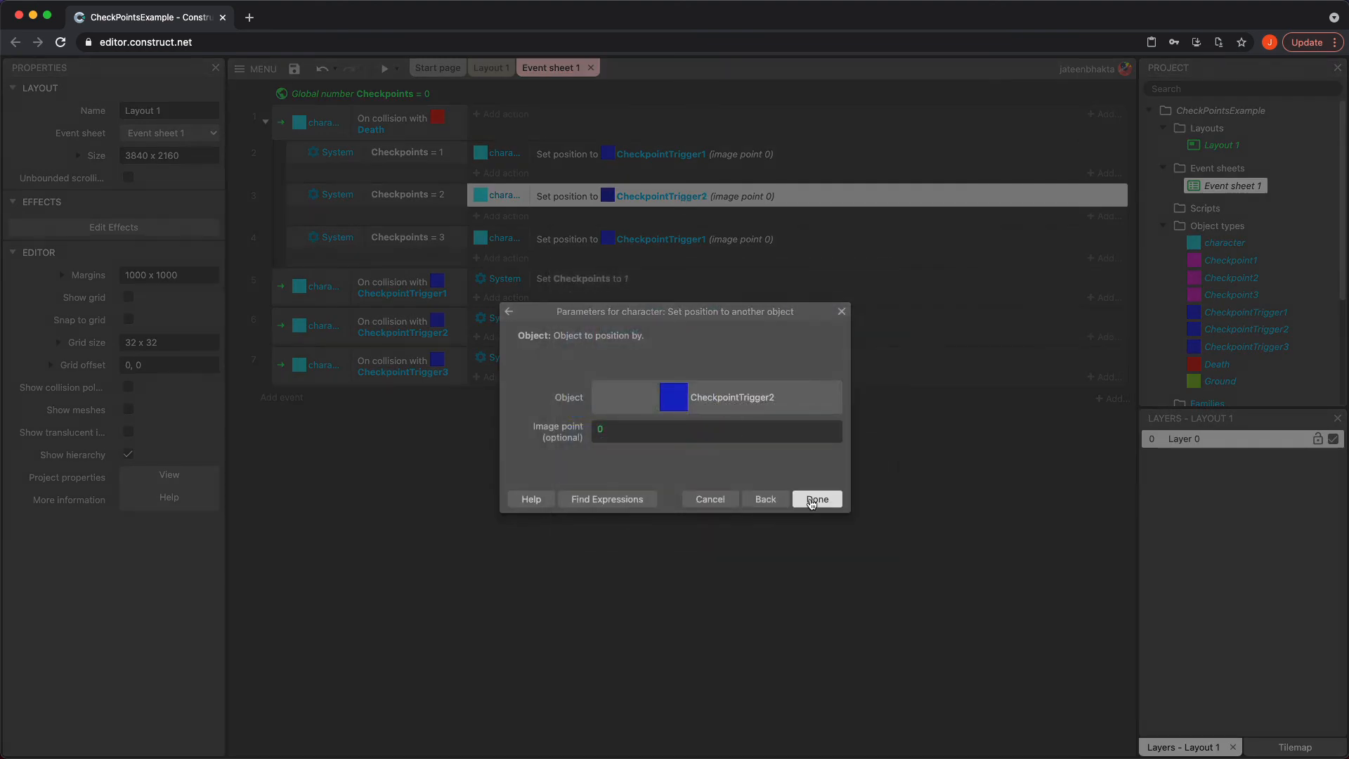
pyautogui.click(817, 499)
# Change the third sub-event's set-position target to CheckpointTrigger3
pyautogui.doubleClick(706, 242)
pyautogui.click(745, 414)
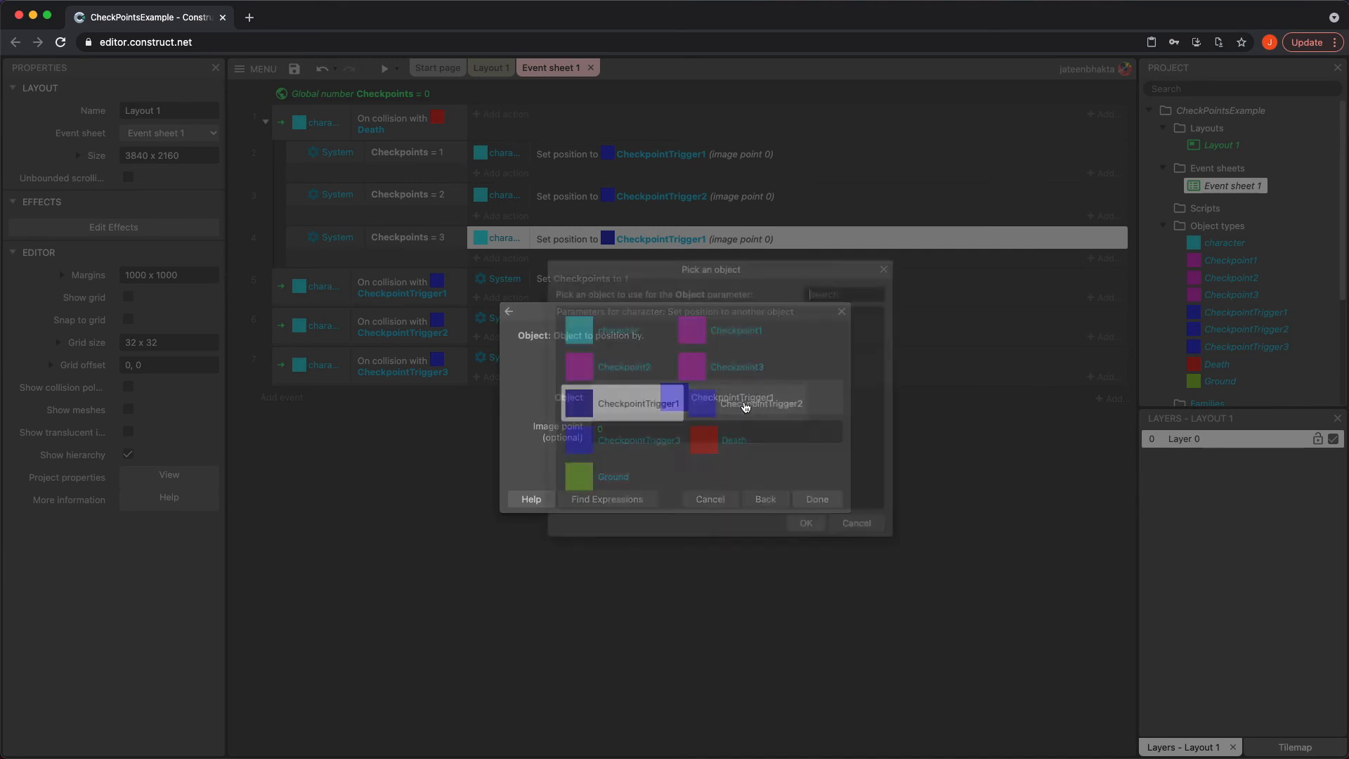
pyautogui.doubleClick(661, 443)
pyautogui.click(819, 501)
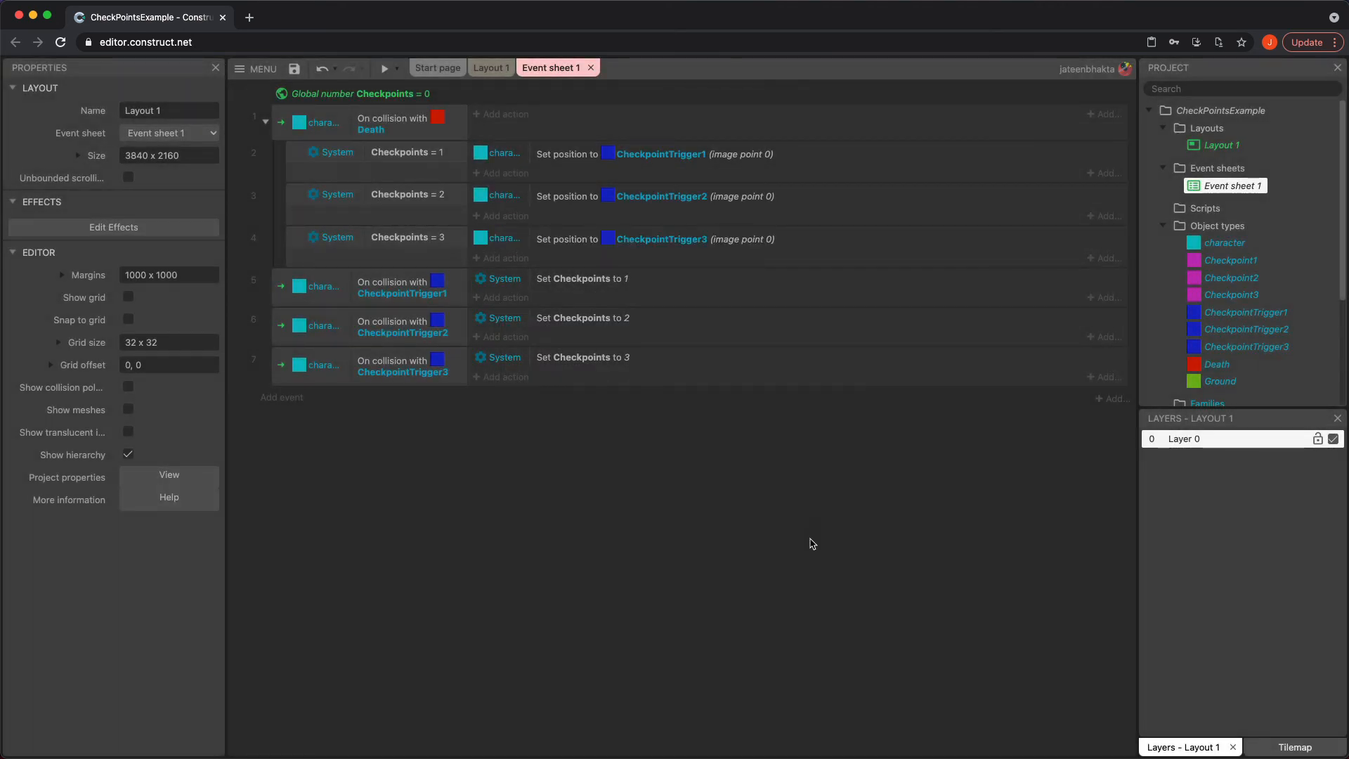
# Preview the game and move the character across the platforms to test the checkpoint respawns
pyautogui.click(385, 68)
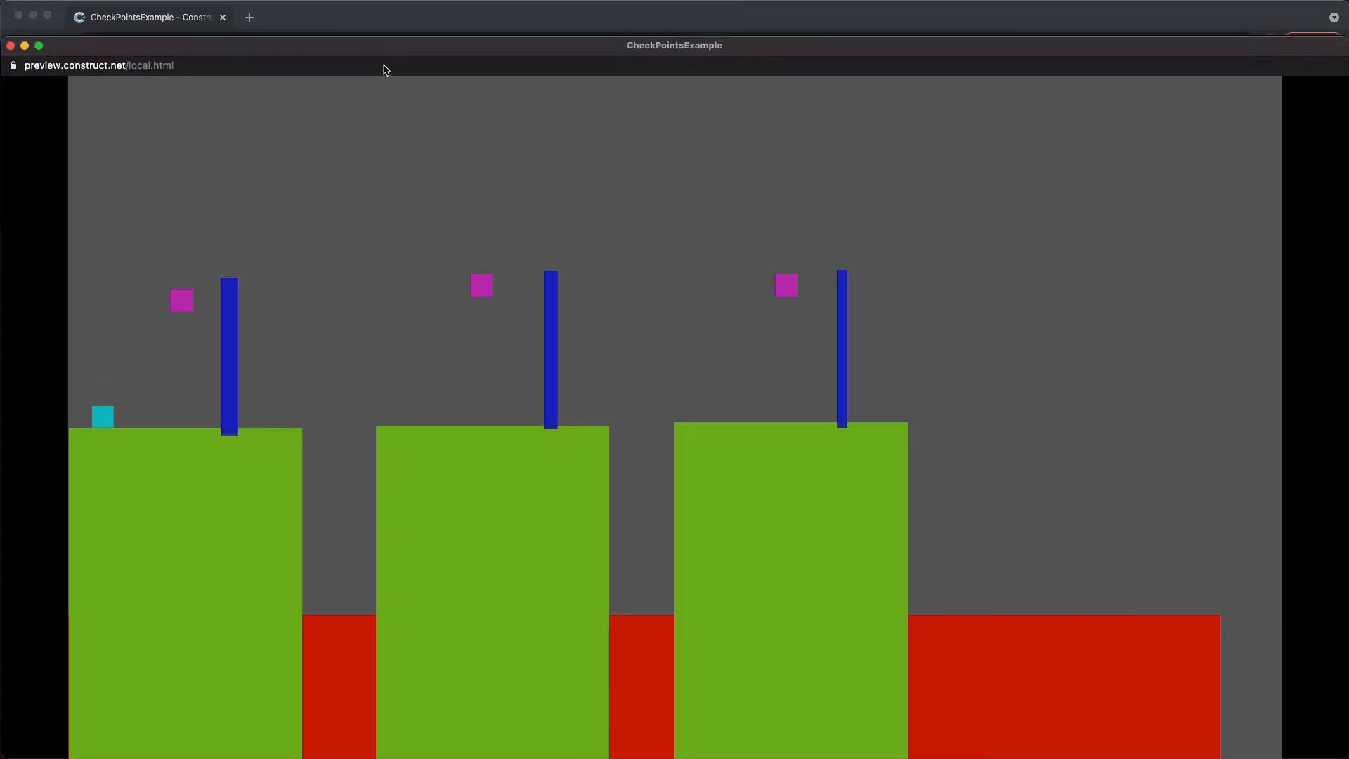
pyautogui.press('Right')
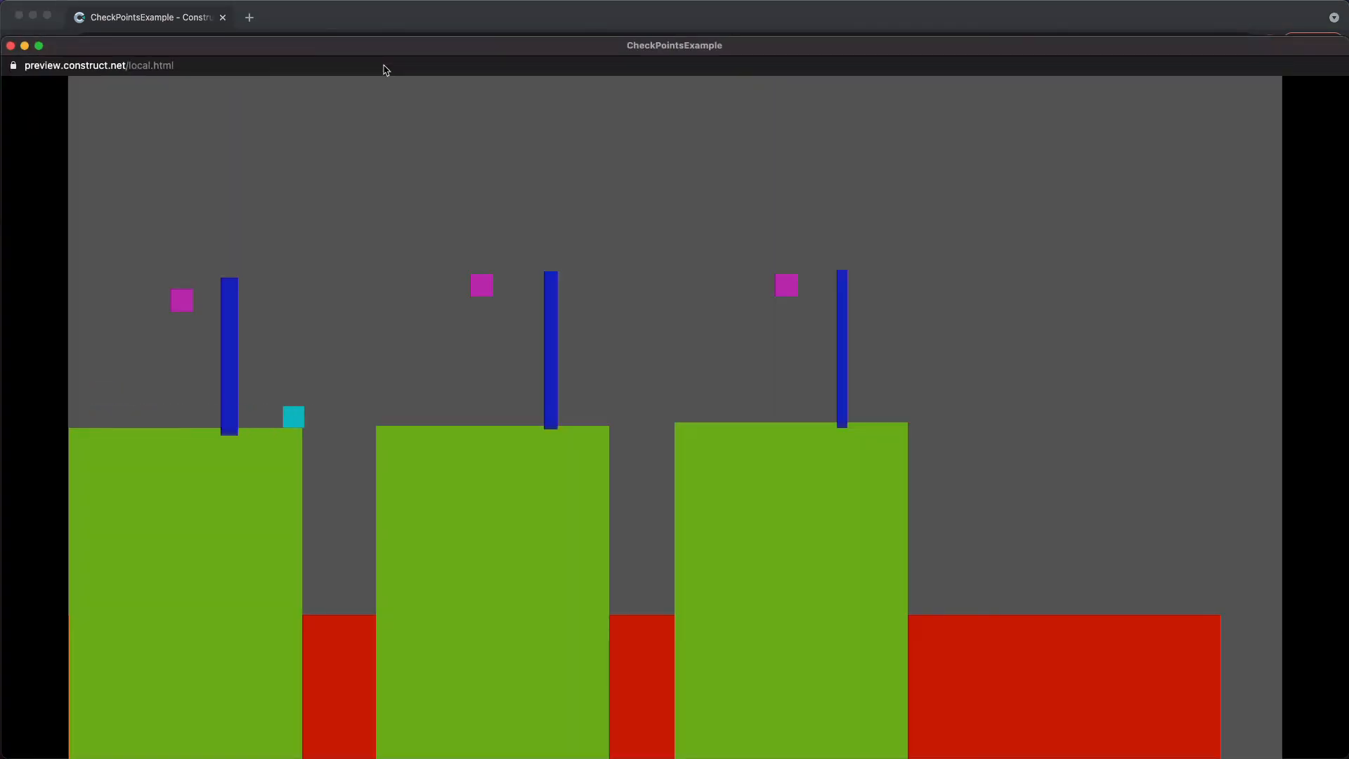
pyautogui.press('Left')
pyautogui.press('Right')
pyautogui.press('Up')
pyautogui.press('Left')
pyautogui.press('Left')
pyautogui.press('Right')
pyautogui.press('Up')
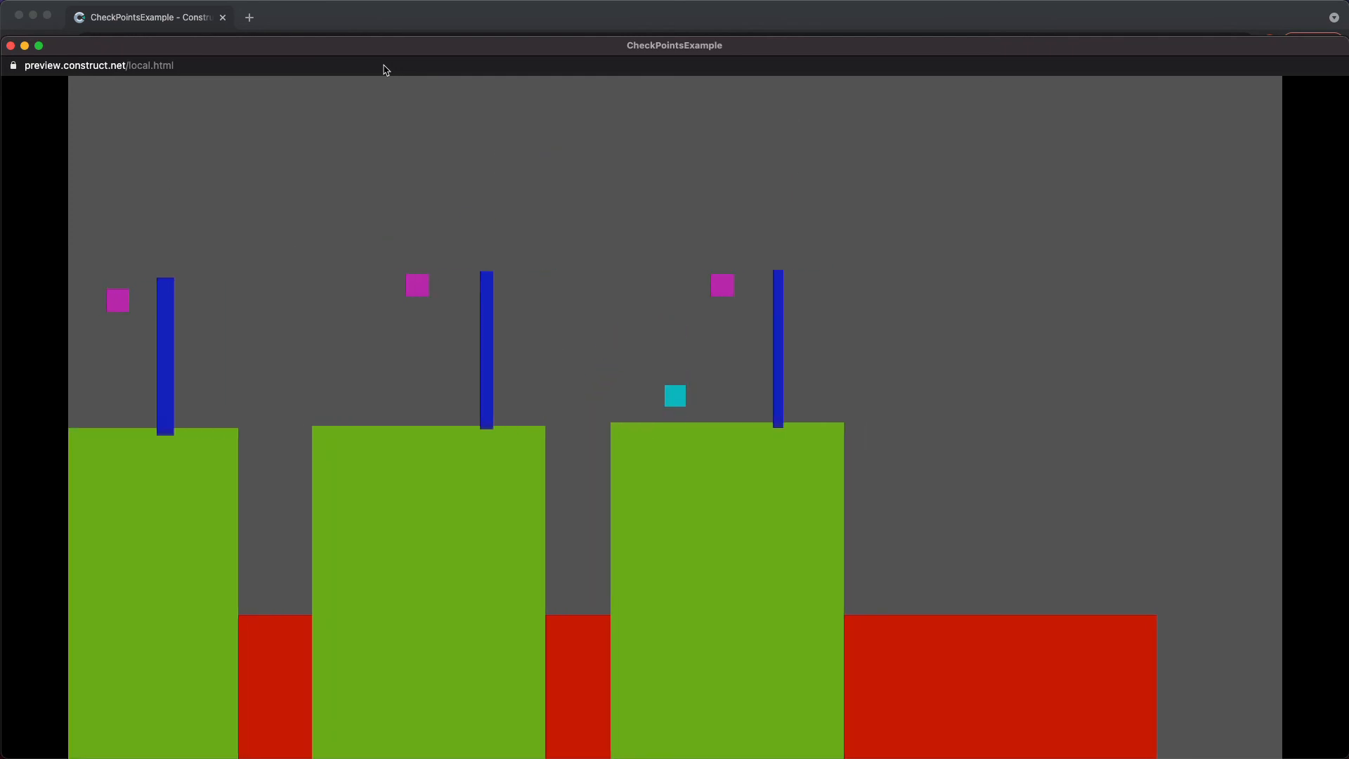
pyautogui.press('Right')
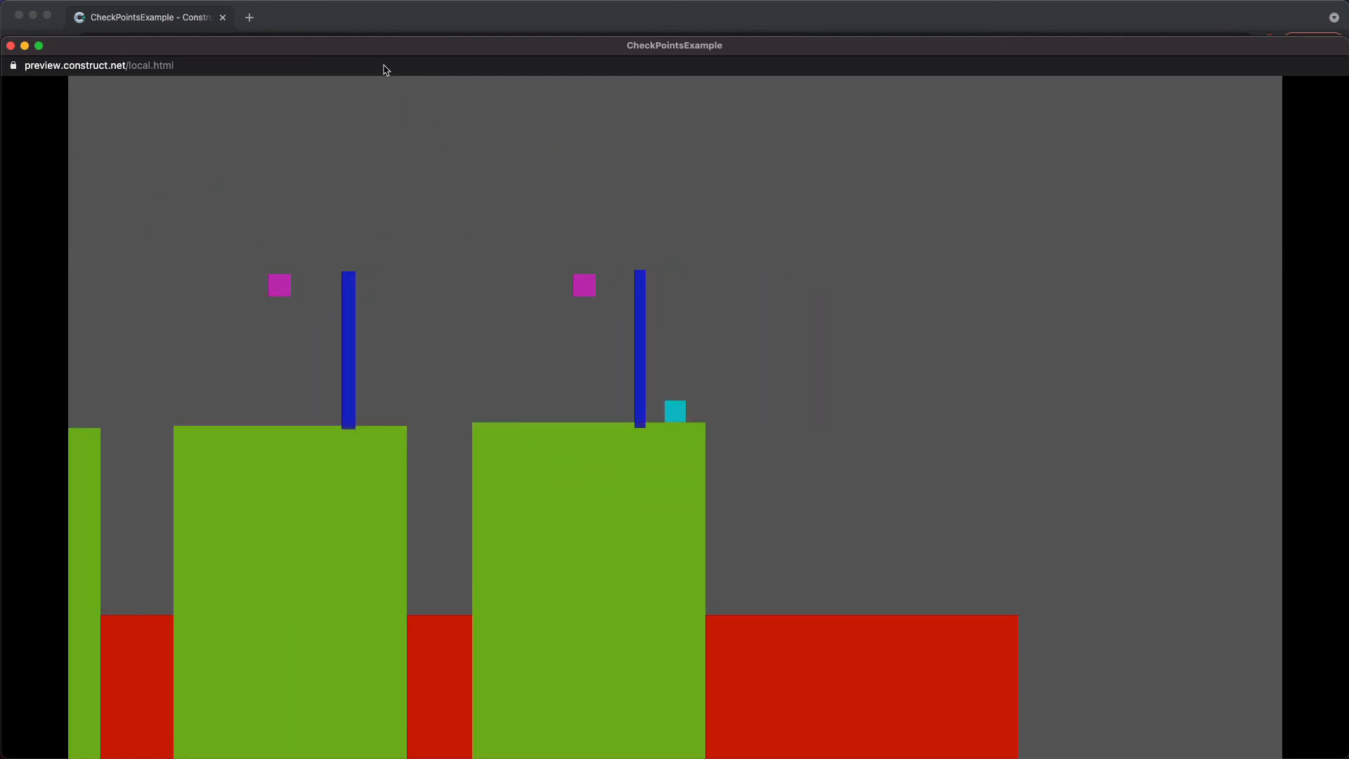
pyautogui.press('Left')
pyautogui.press('Left')
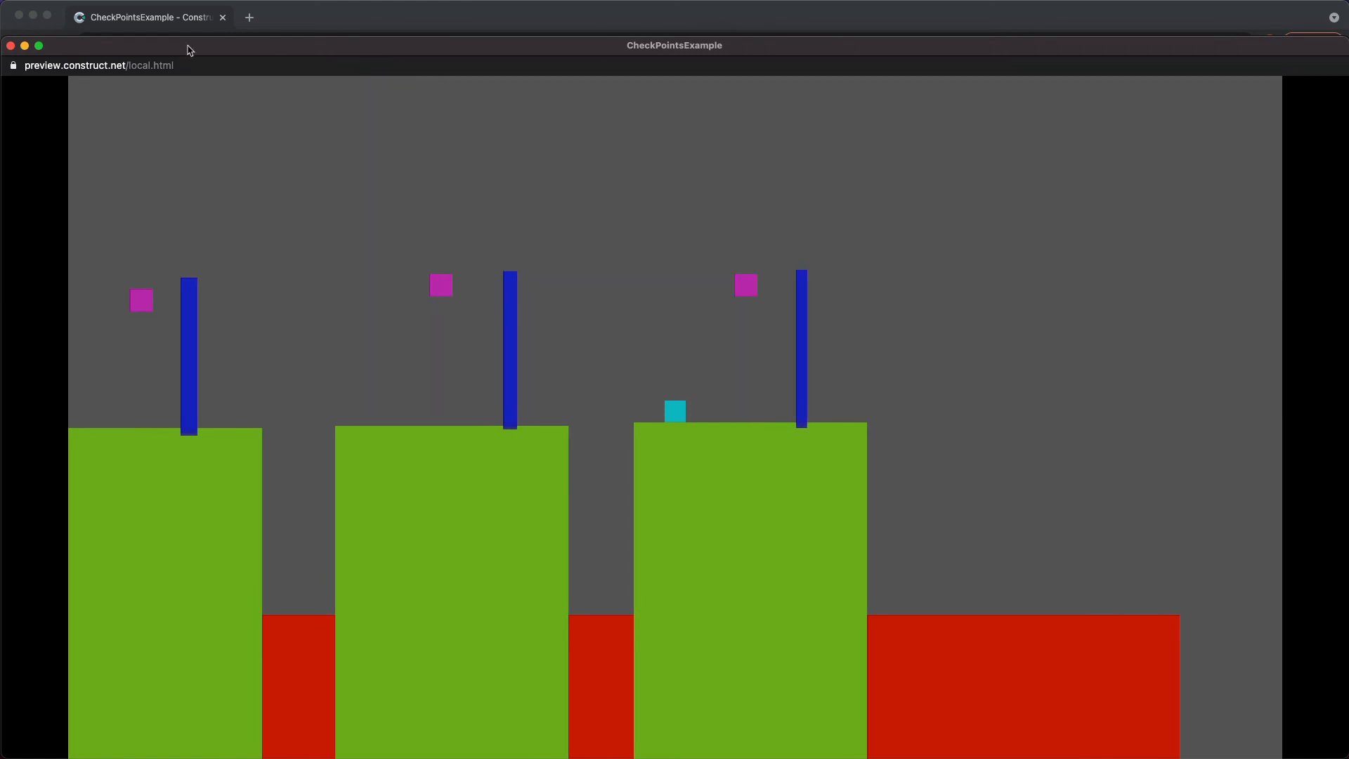
pyautogui.click(10, 47)
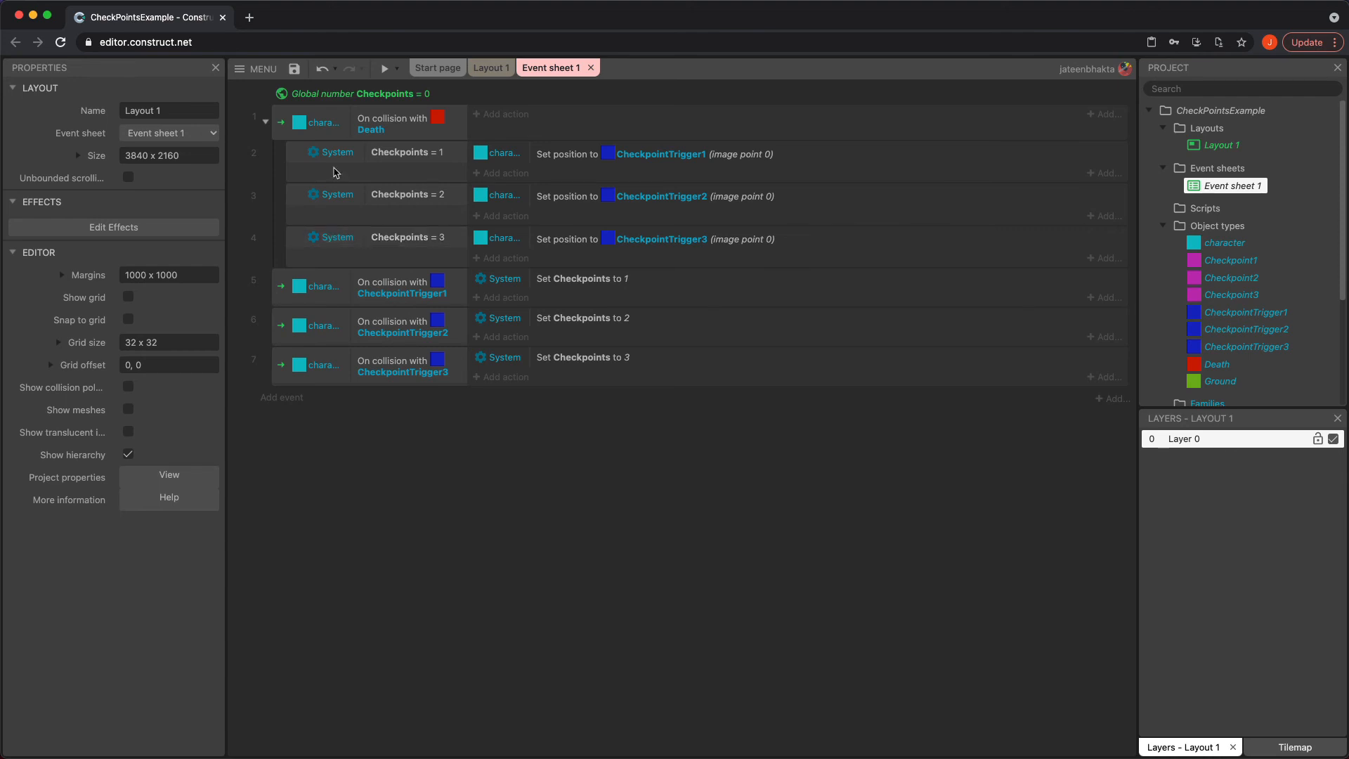
pyautogui.click(490, 67)
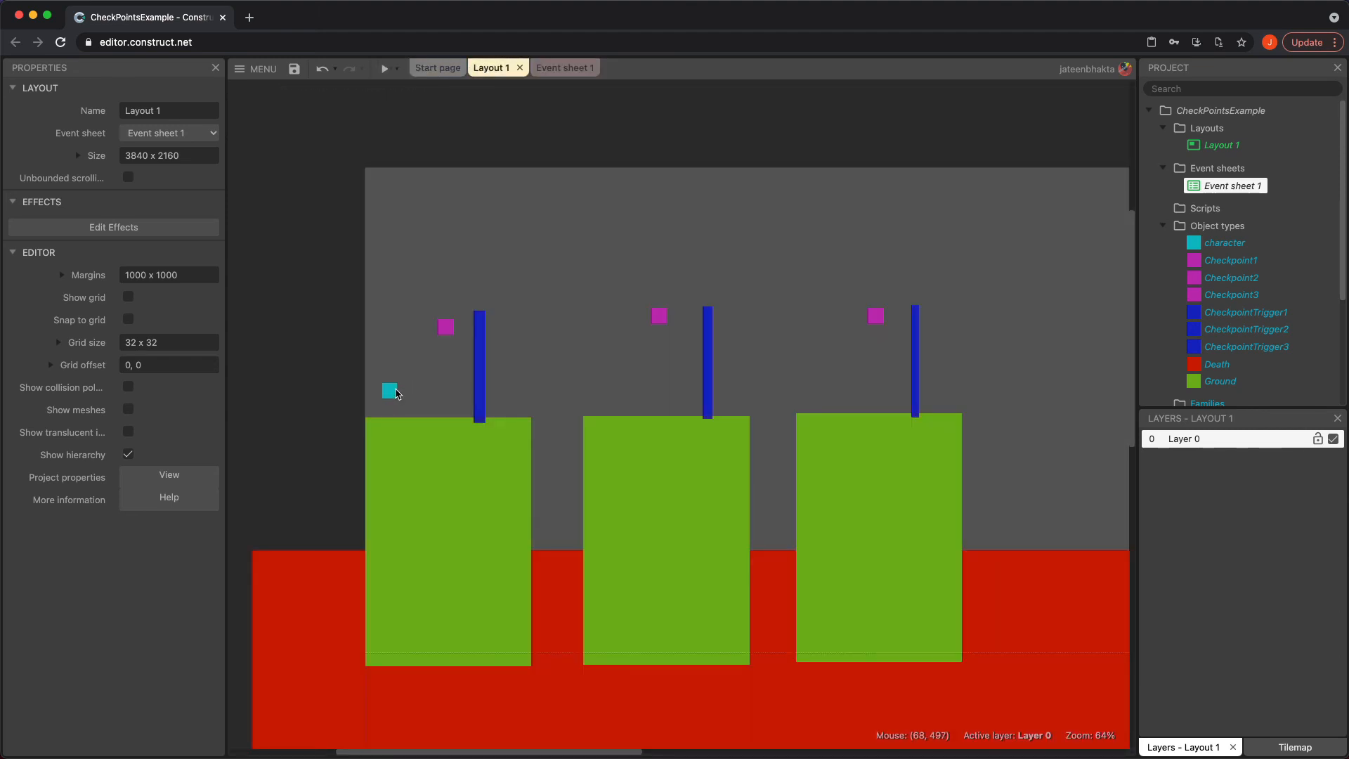
pyautogui.moveTo(395, 392); pyautogui.dragTo(549, 420)
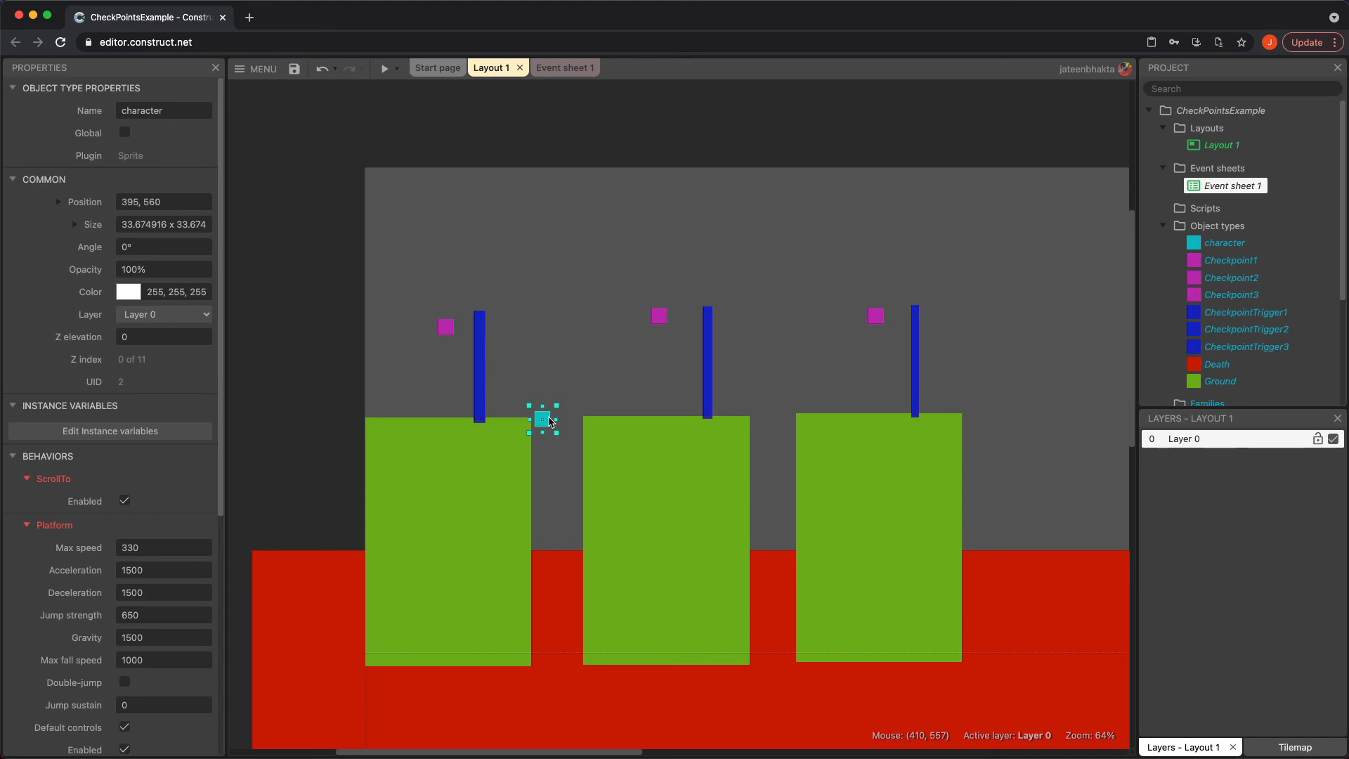
pyautogui.moveTo(550, 420); pyautogui.dragTo(410, 397)
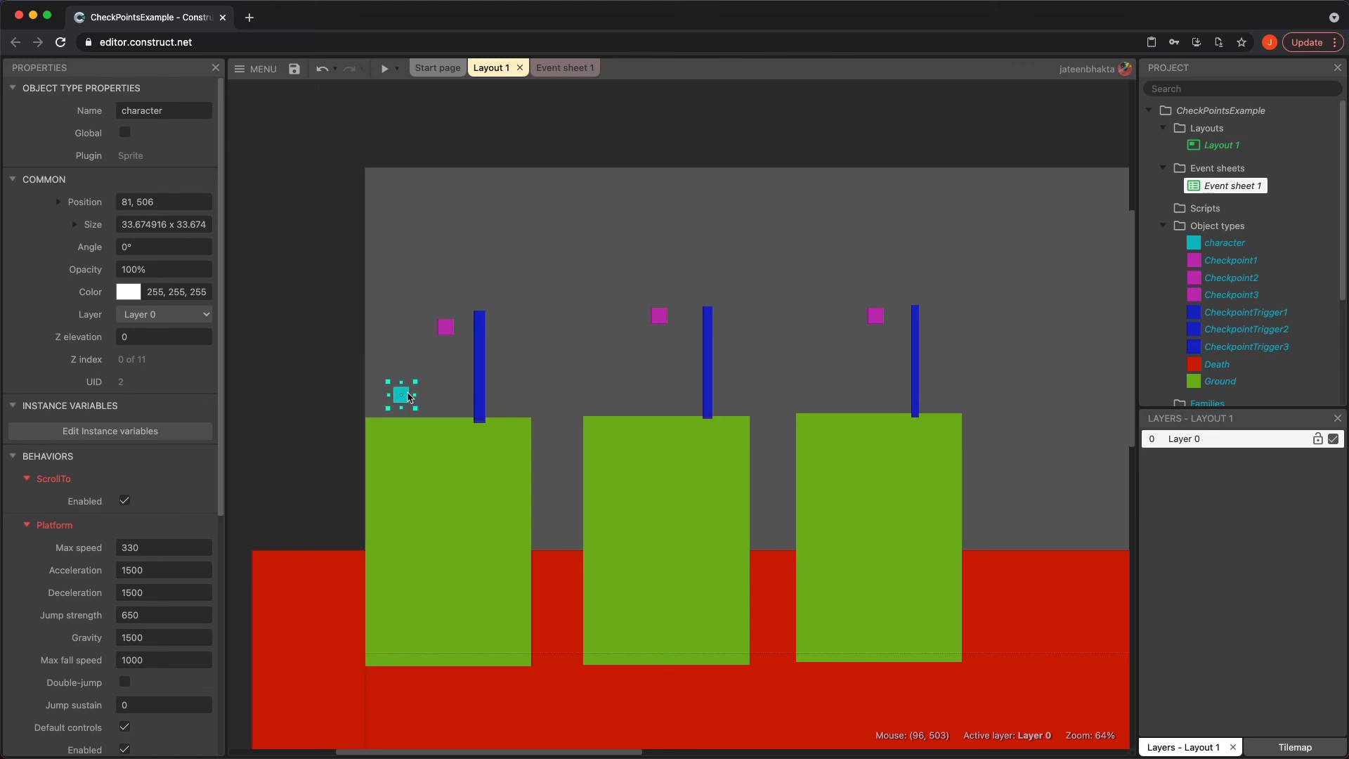
# Stretch the first checkpoint trigger upward to about 699 px tall so it reaches above the screen
pyautogui.click(482, 372)
pyautogui.moveTo(482, 307); pyautogui.dragTo(480, 104)
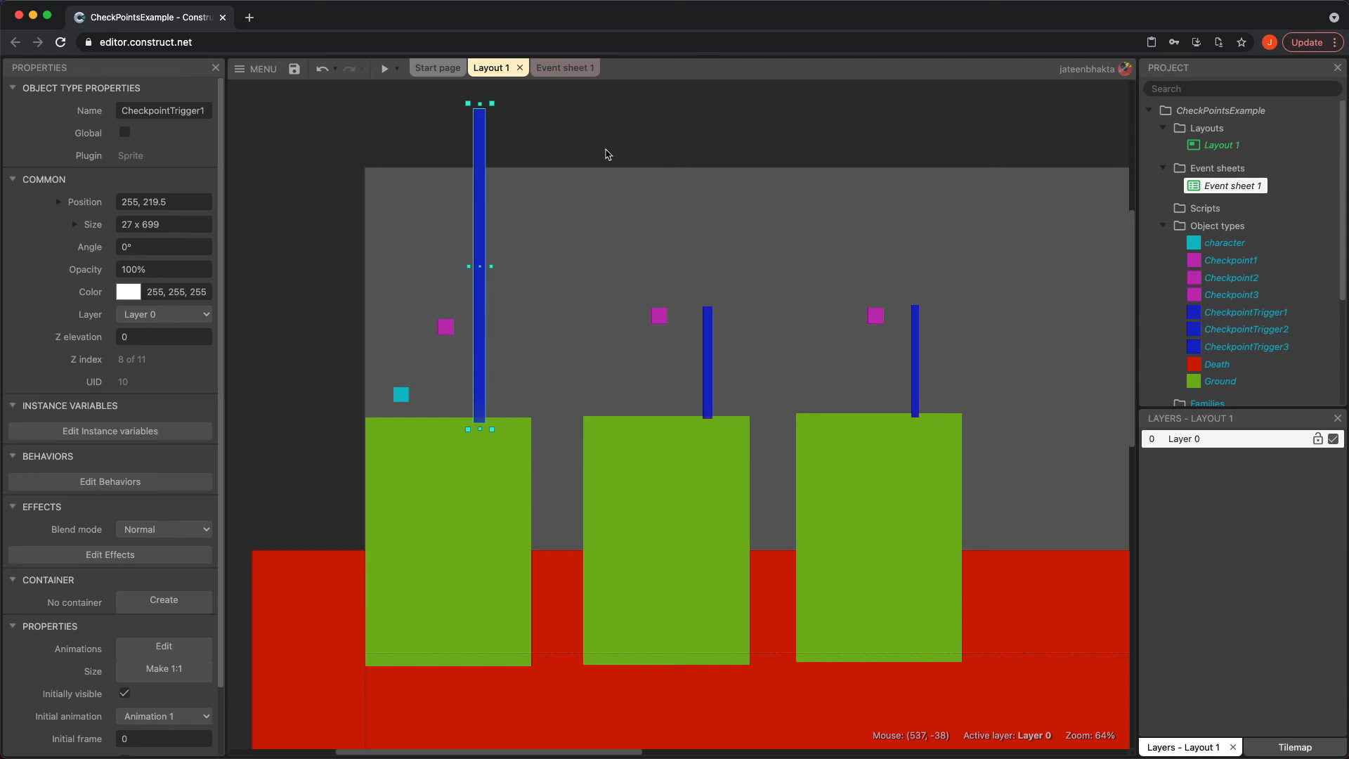
pyautogui.click(604, 206)
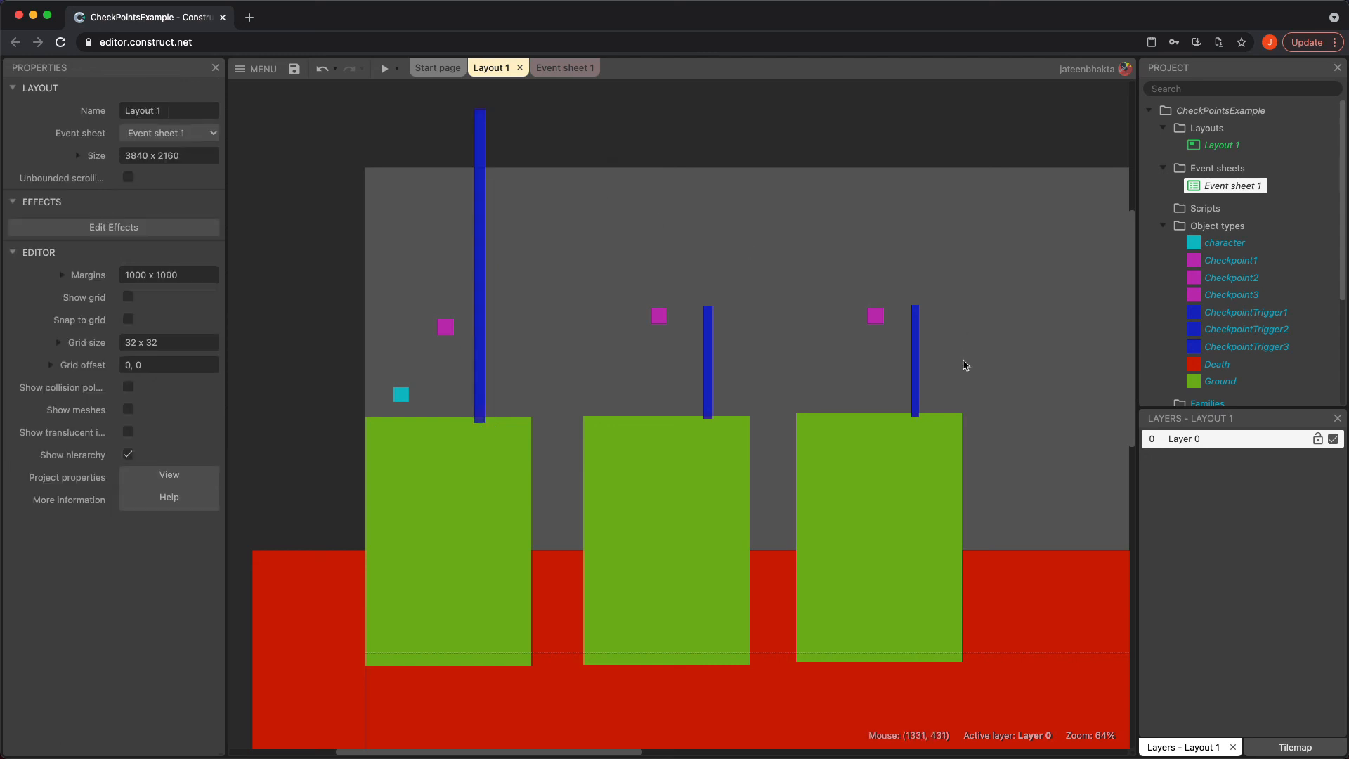
# Make the three magenta checkpoint sprites initially invisible and preview the game
pyautogui.moveTo(979, 356); pyautogui.dragTo(372, 223)
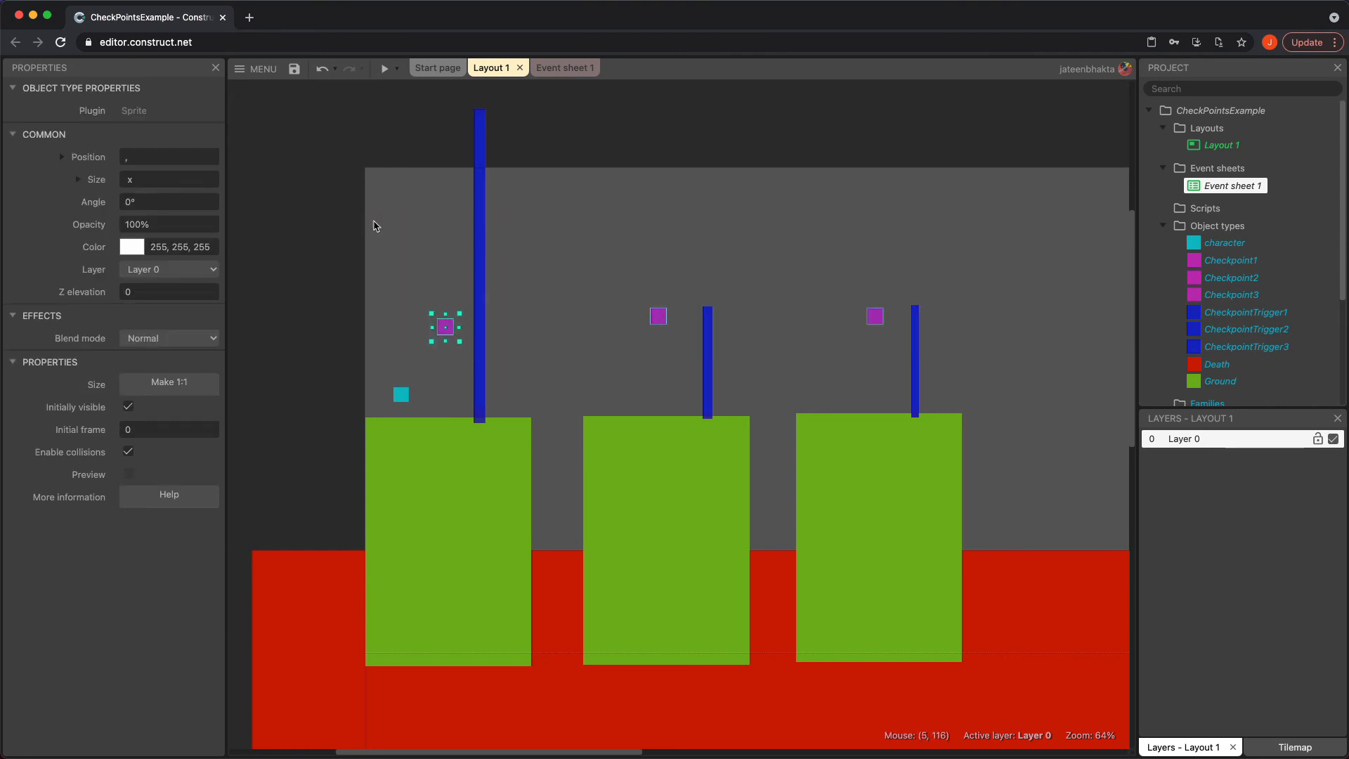
pyautogui.click(128, 406)
pyautogui.click(416, 292)
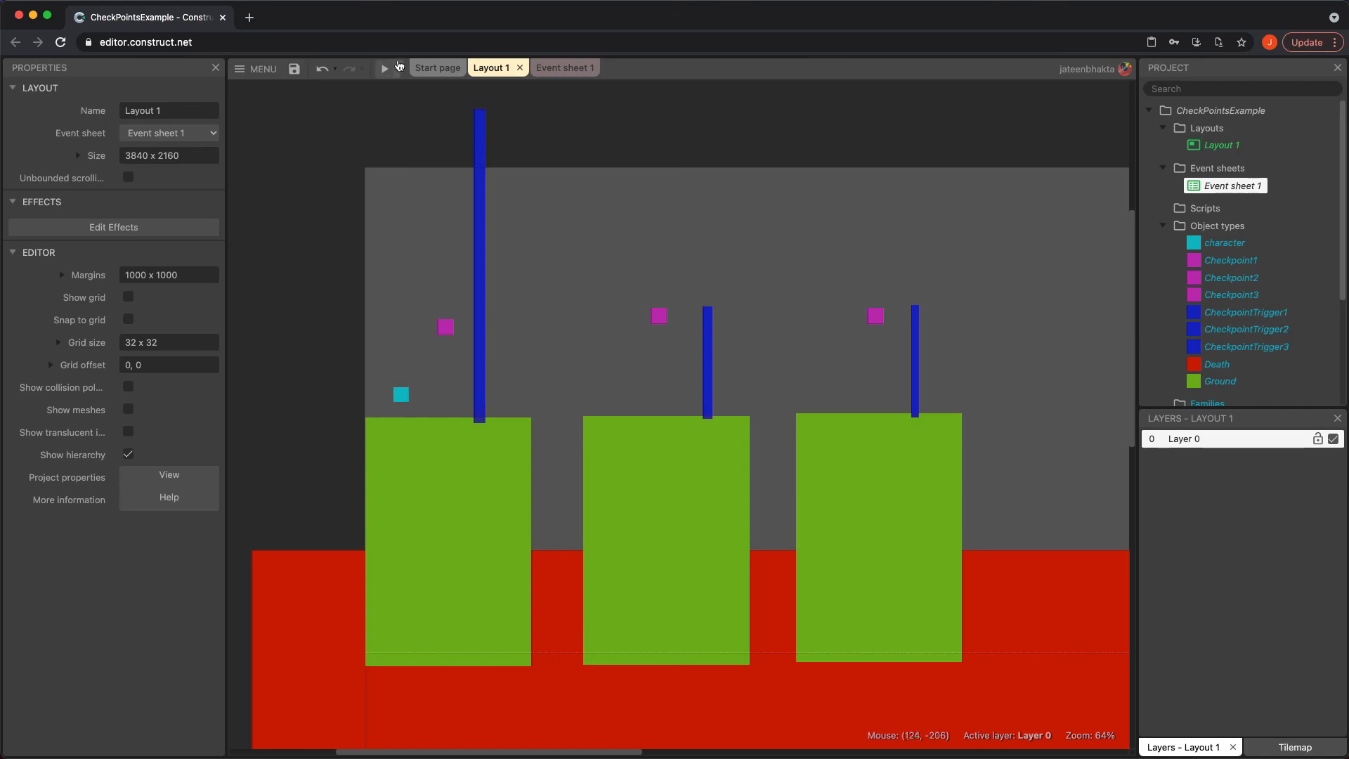
pyautogui.click(385, 68)
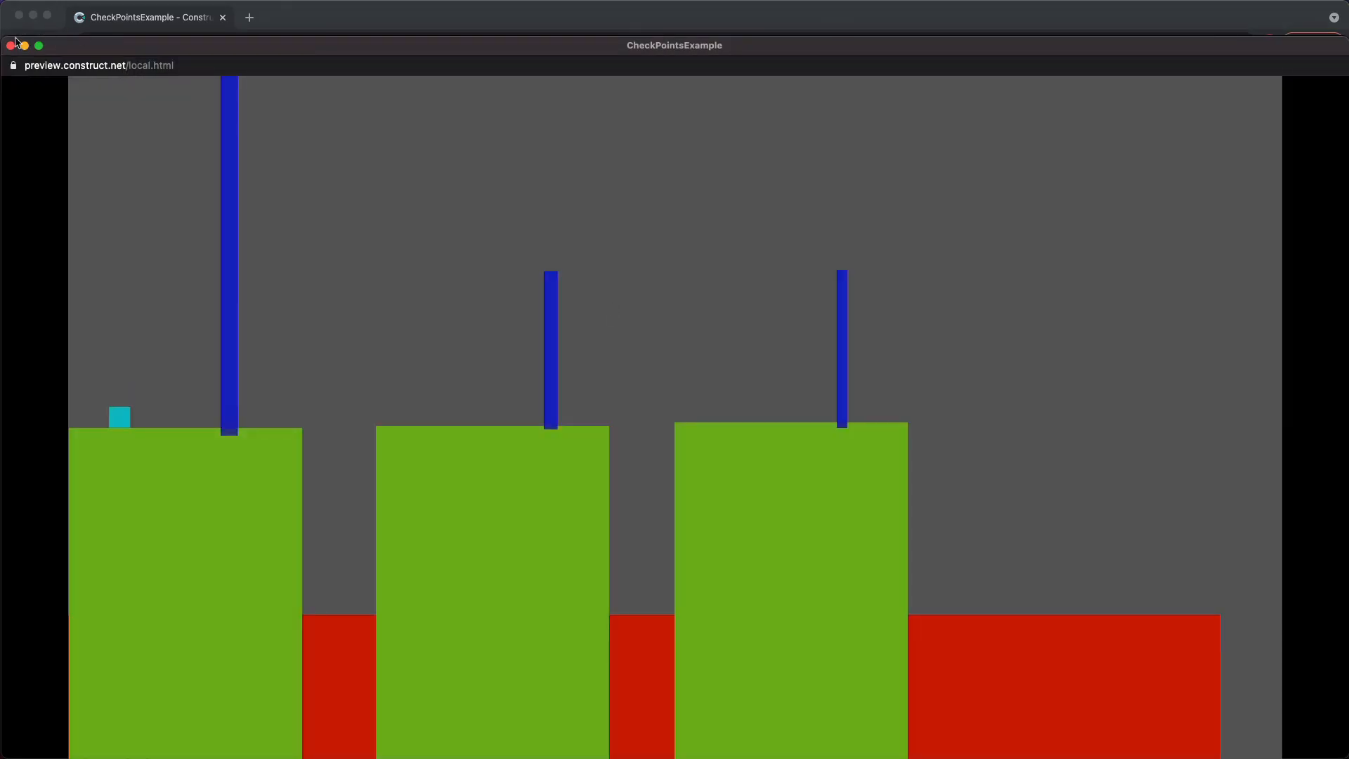
pyautogui.click(10, 46)
# Select all three blue checkpoint triggers and make them initially invisible
pyautogui.click(478, 297)
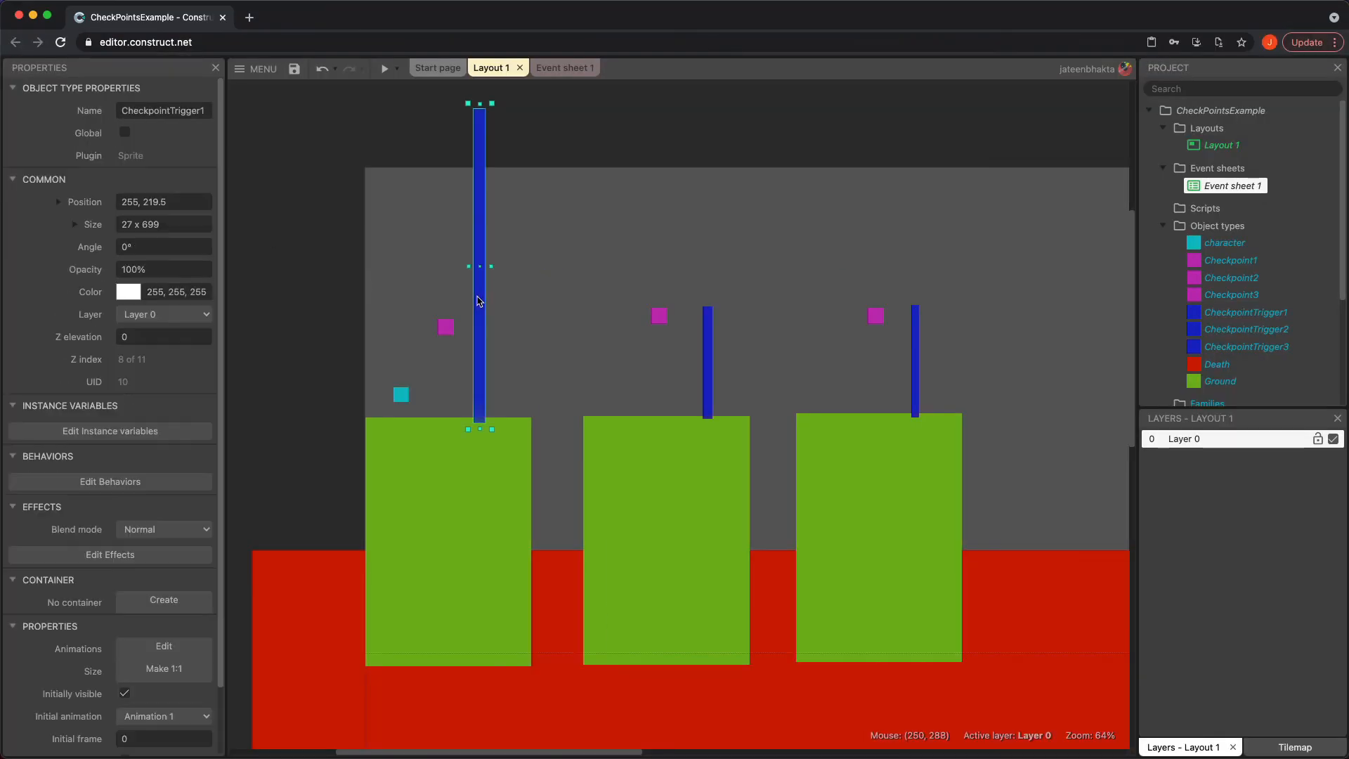
pyautogui.keyDown('shift'); pyautogui.click(708, 393); pyautogui.keyUp('shift')
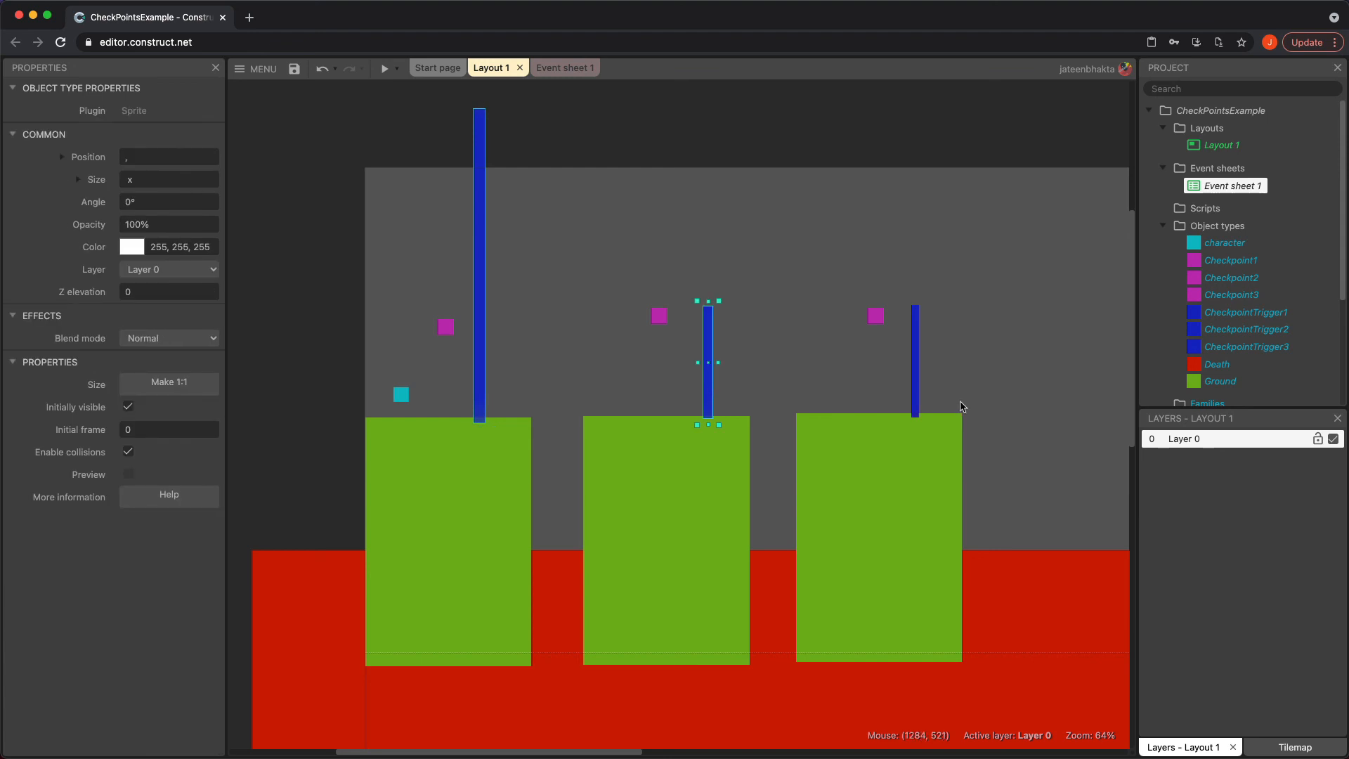
pyautogui.keyDown('shift'); pyautogui.click(916, 404); pyautogui.keyUp('shift')
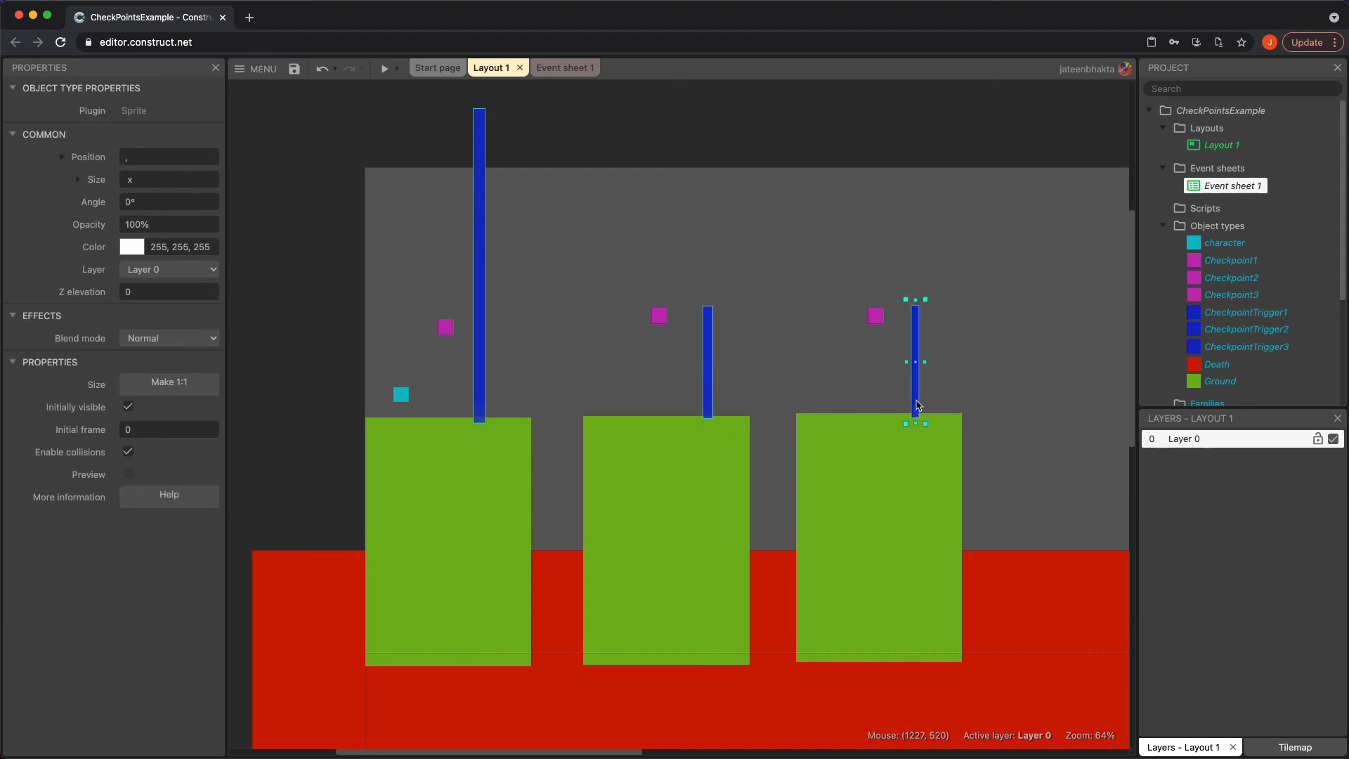
pyautogui.click(128, 406)
# Preview the game and run the character across the platforms to test the hidden triggers
pyautogui.click(384, 68)
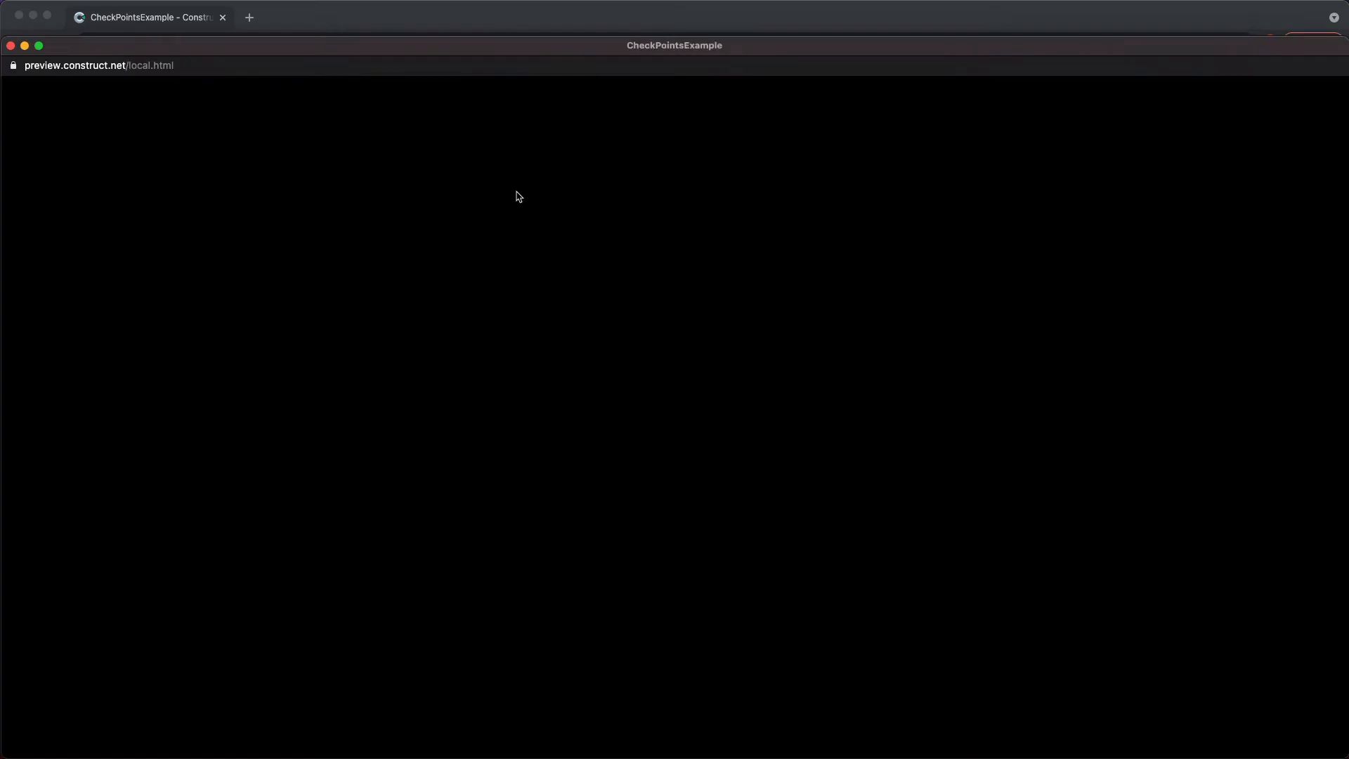
pyautogui.press('Right')
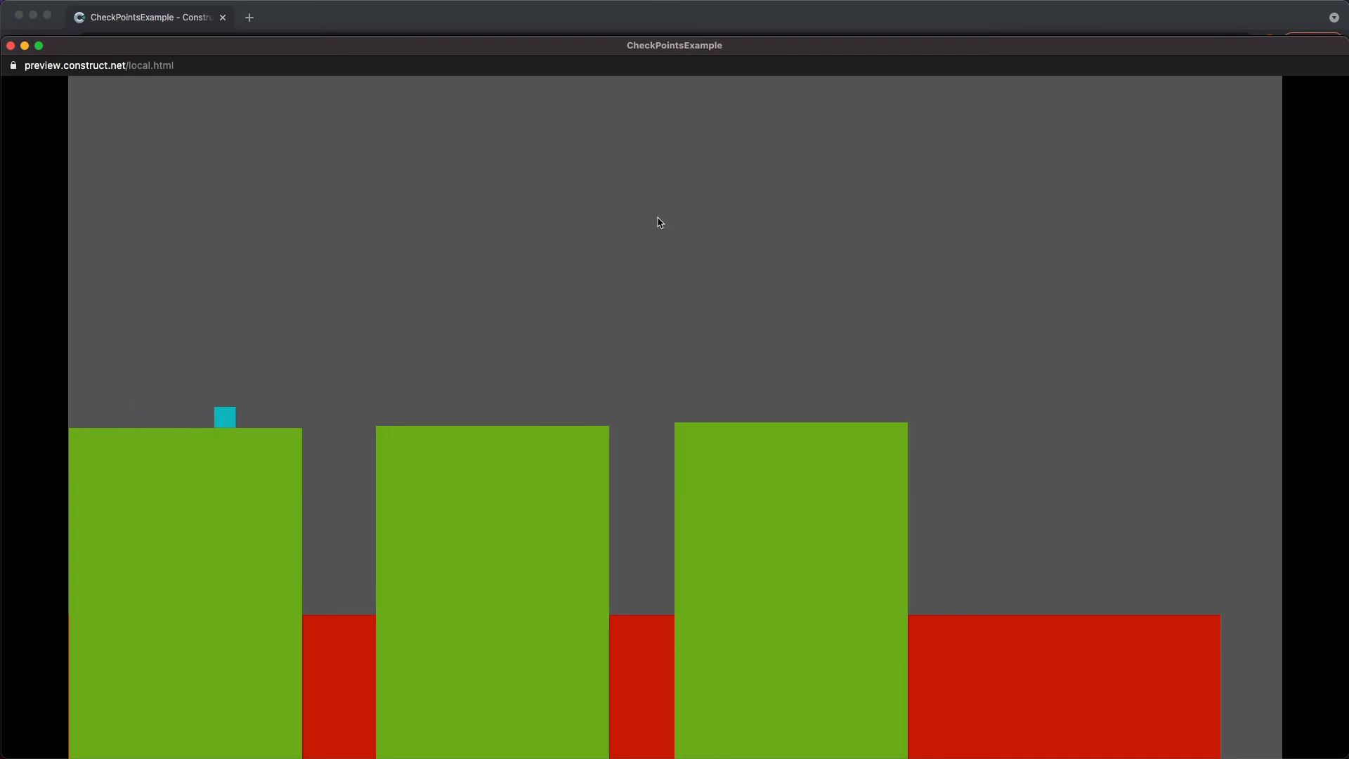
pyautogui.press('Right')
pyautogui.press('Up')
pyautogui.press('Right')
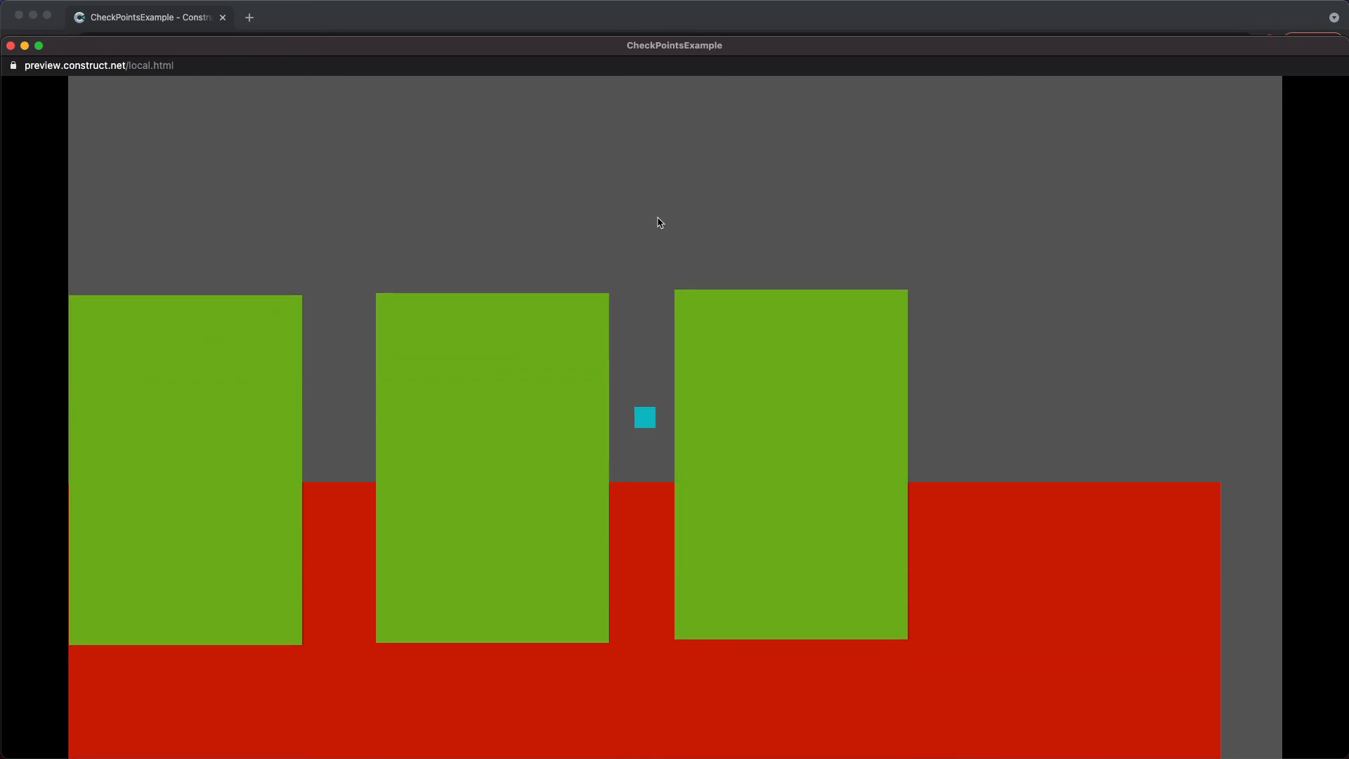
pyautogui.press('Up')
pyautogui.press('Right')
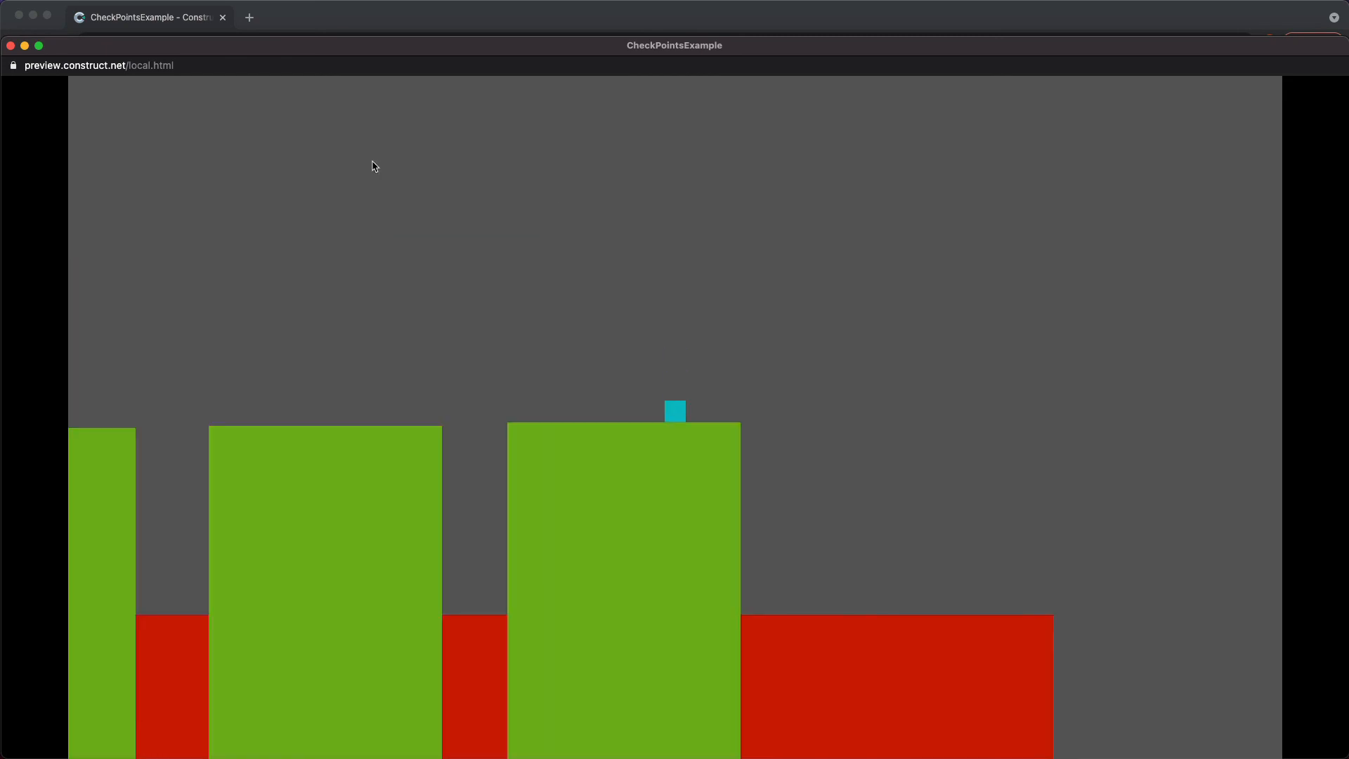
pyautogui.click(10, 46)
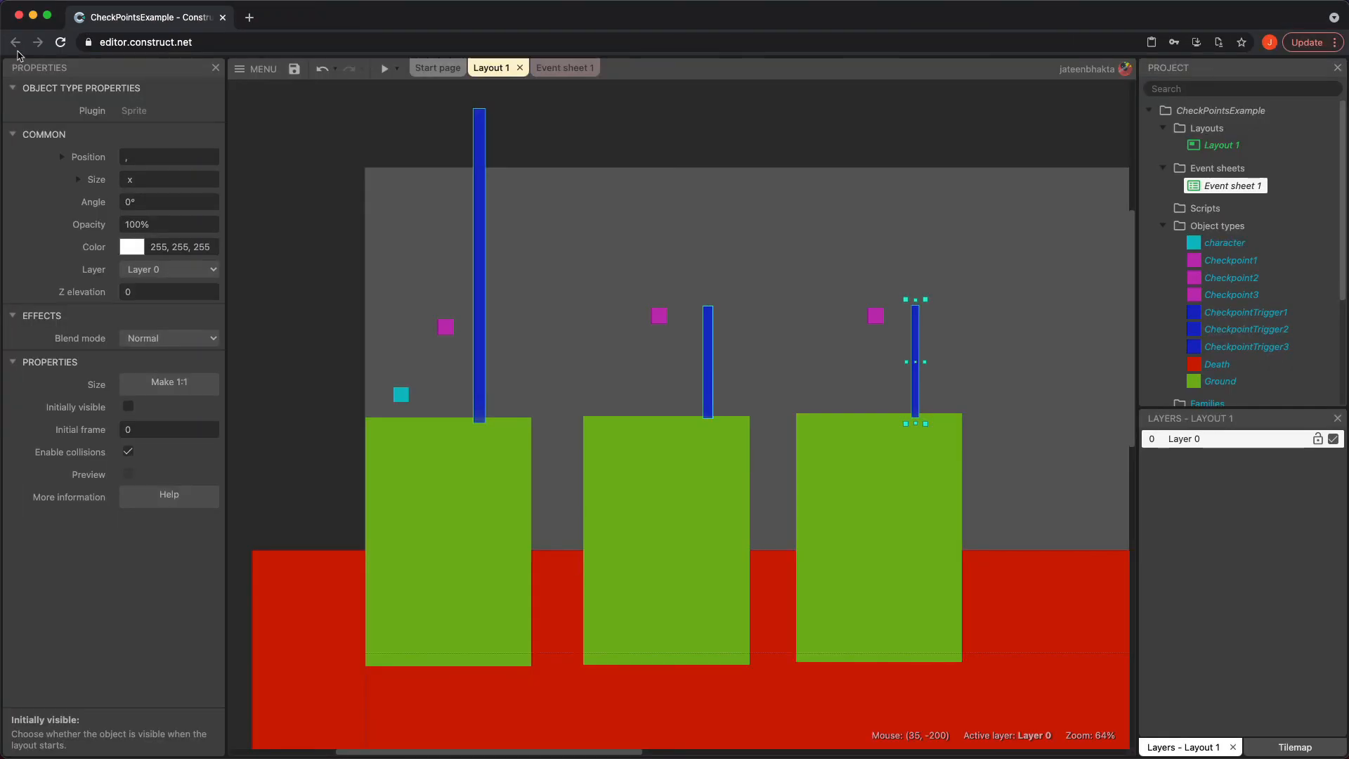
pyautogui.click(301, 425)
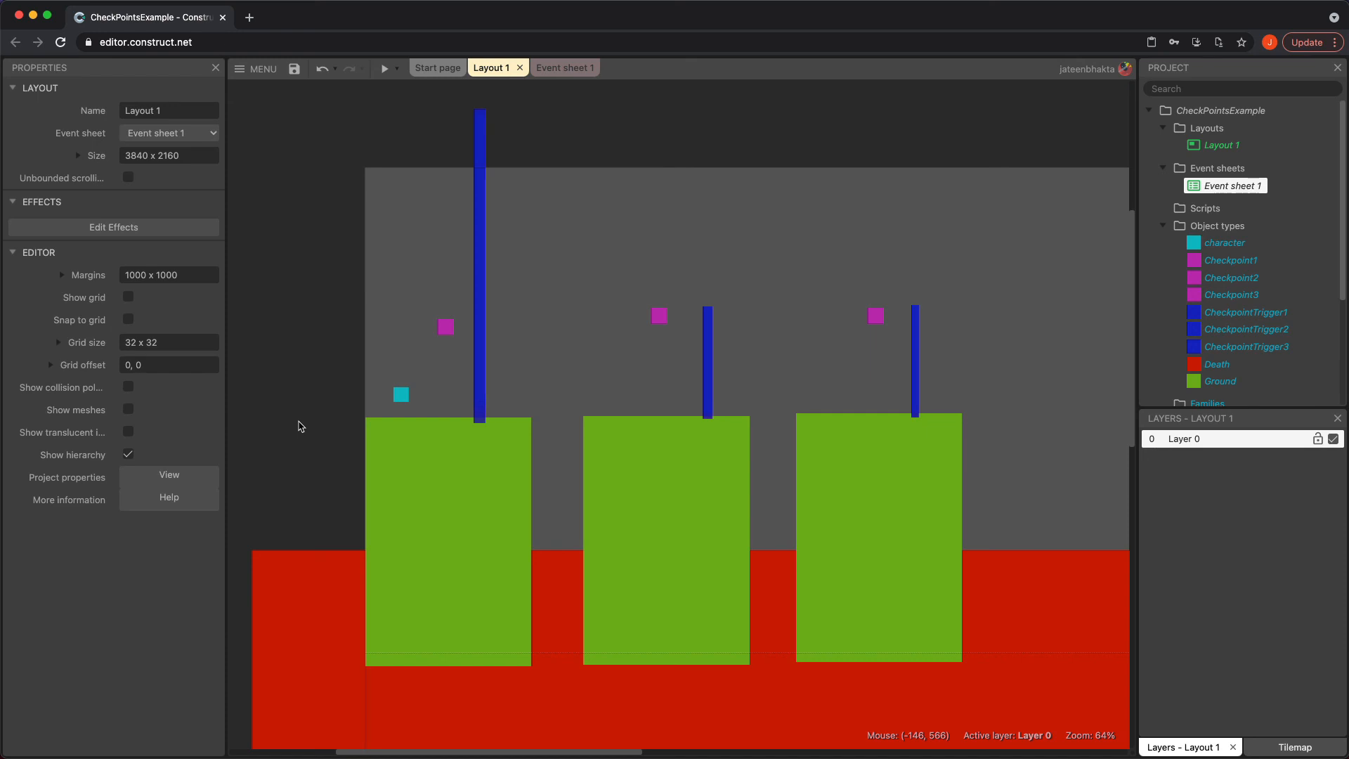
pyautogui.click(558, 67)
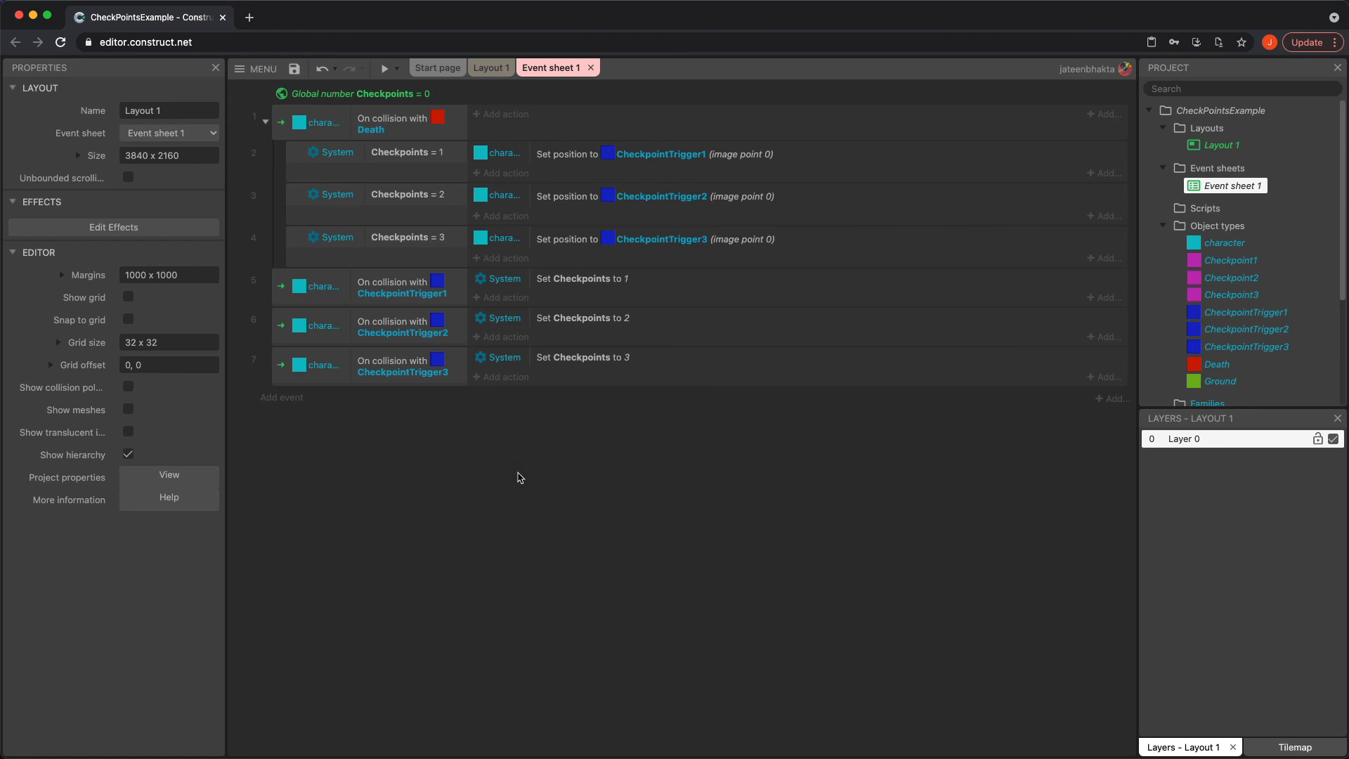
pyautogui.click(339, 156)
pyautogui.click(492, 68)
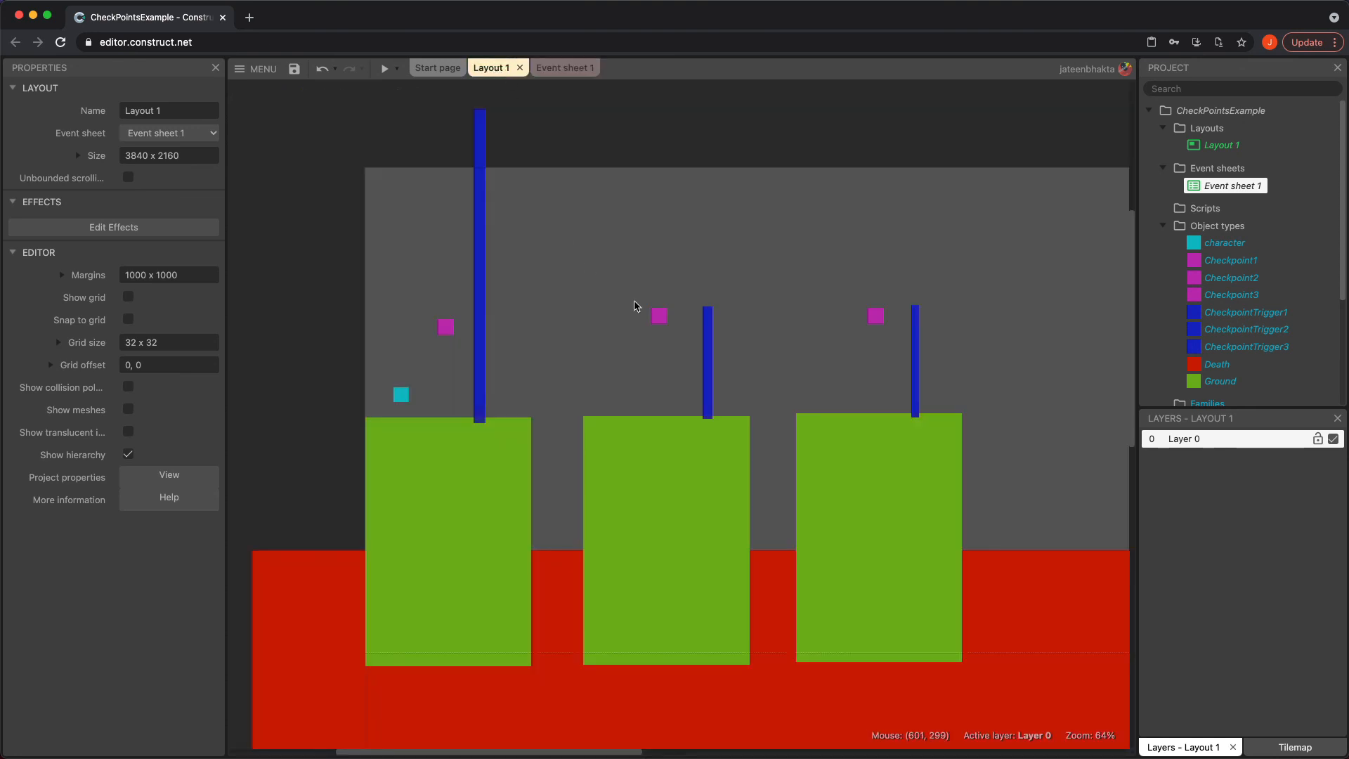